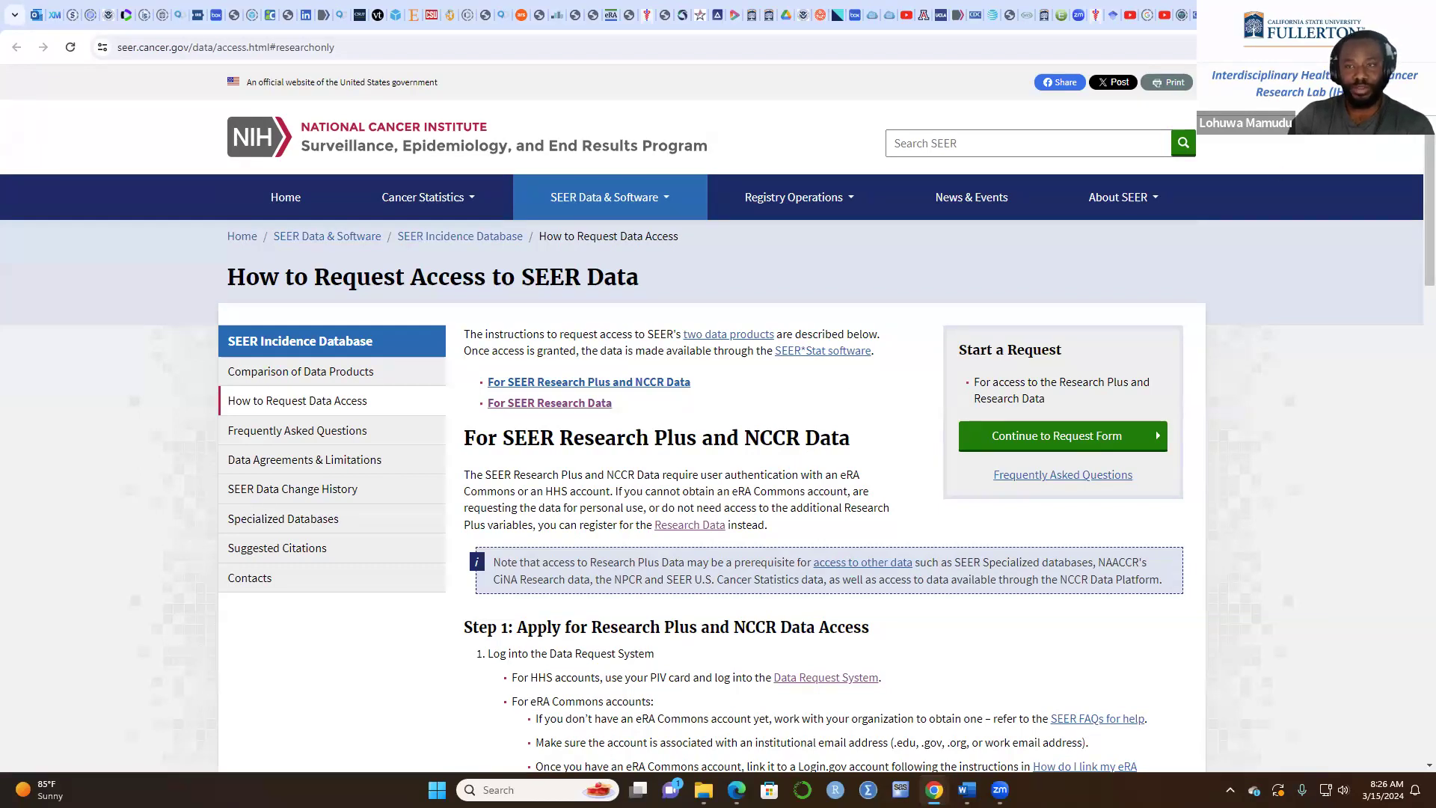
- Launch SEER*Stat from the desktop and create a new case listing session, dismissing the login and linked database messages
key("super+d")
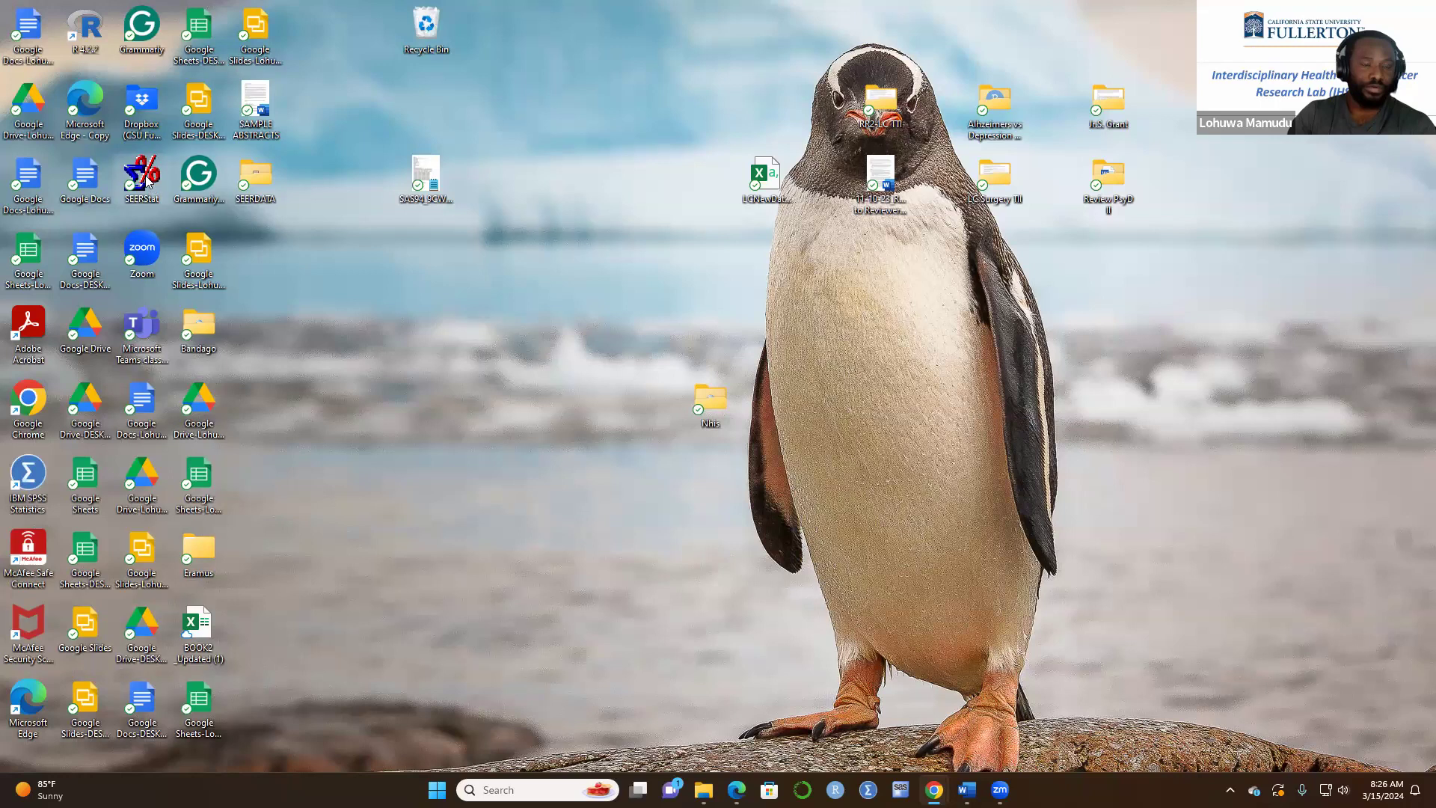
double_click(144, 181)
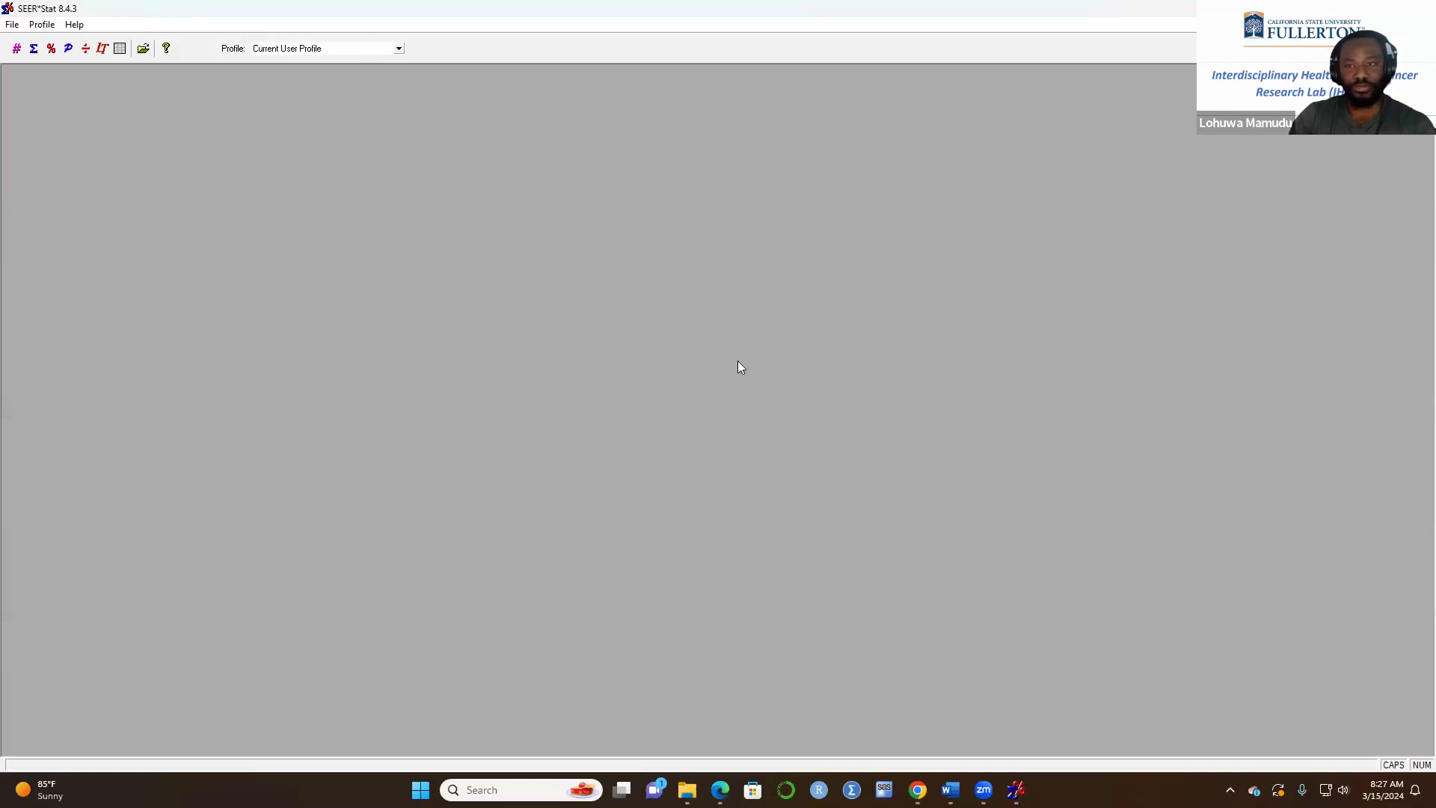
left_click(119, 48)
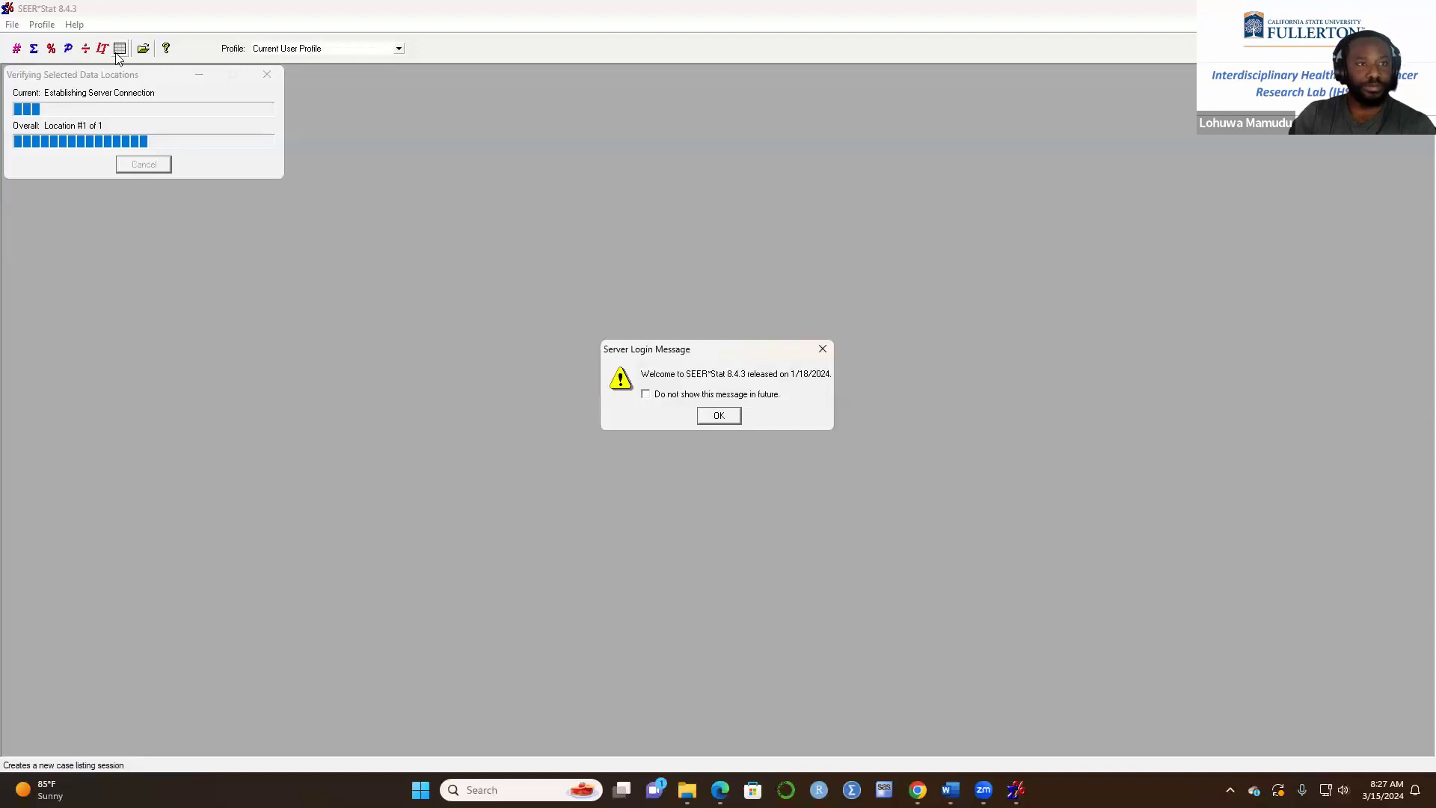
left_click(719, 413)
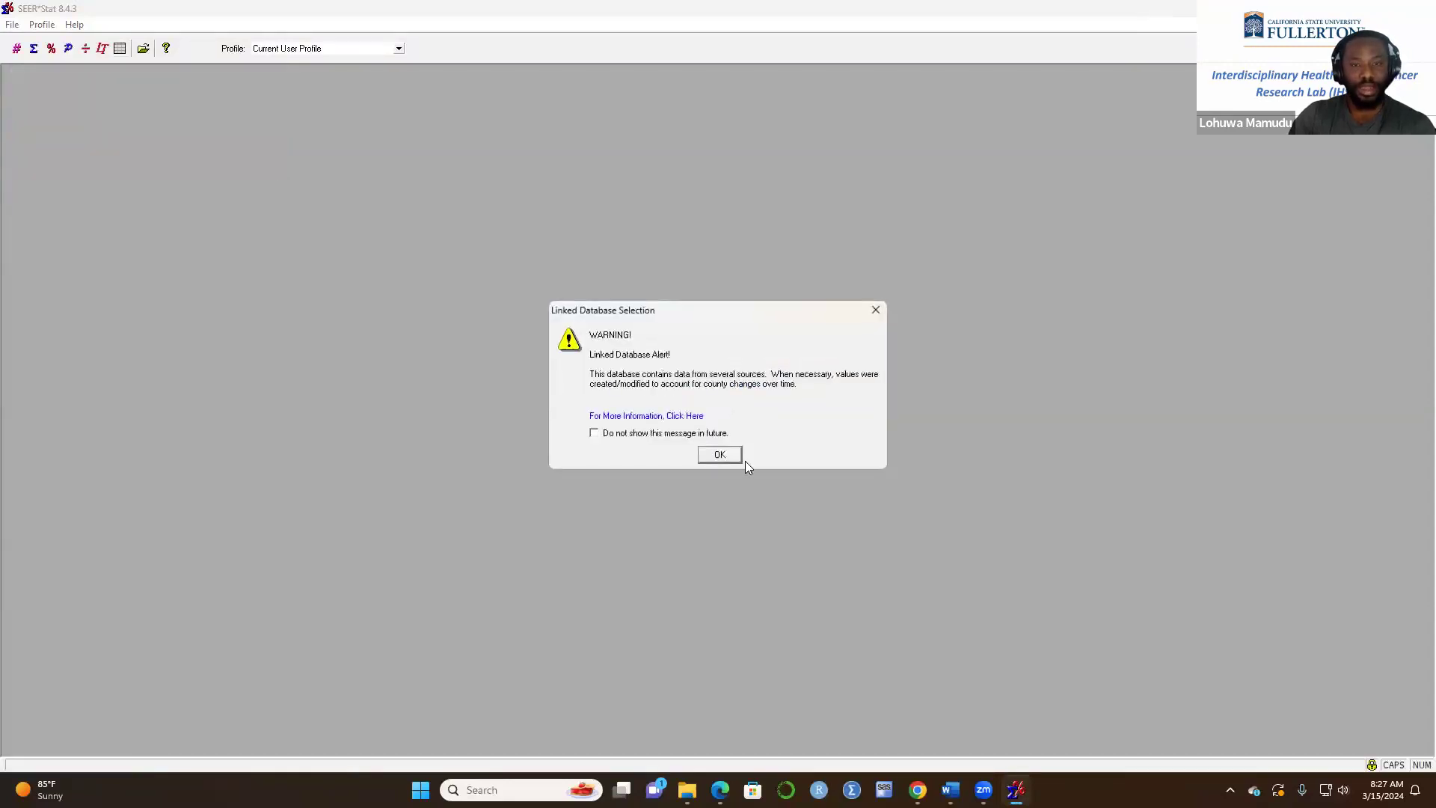
left_click(728, 459)
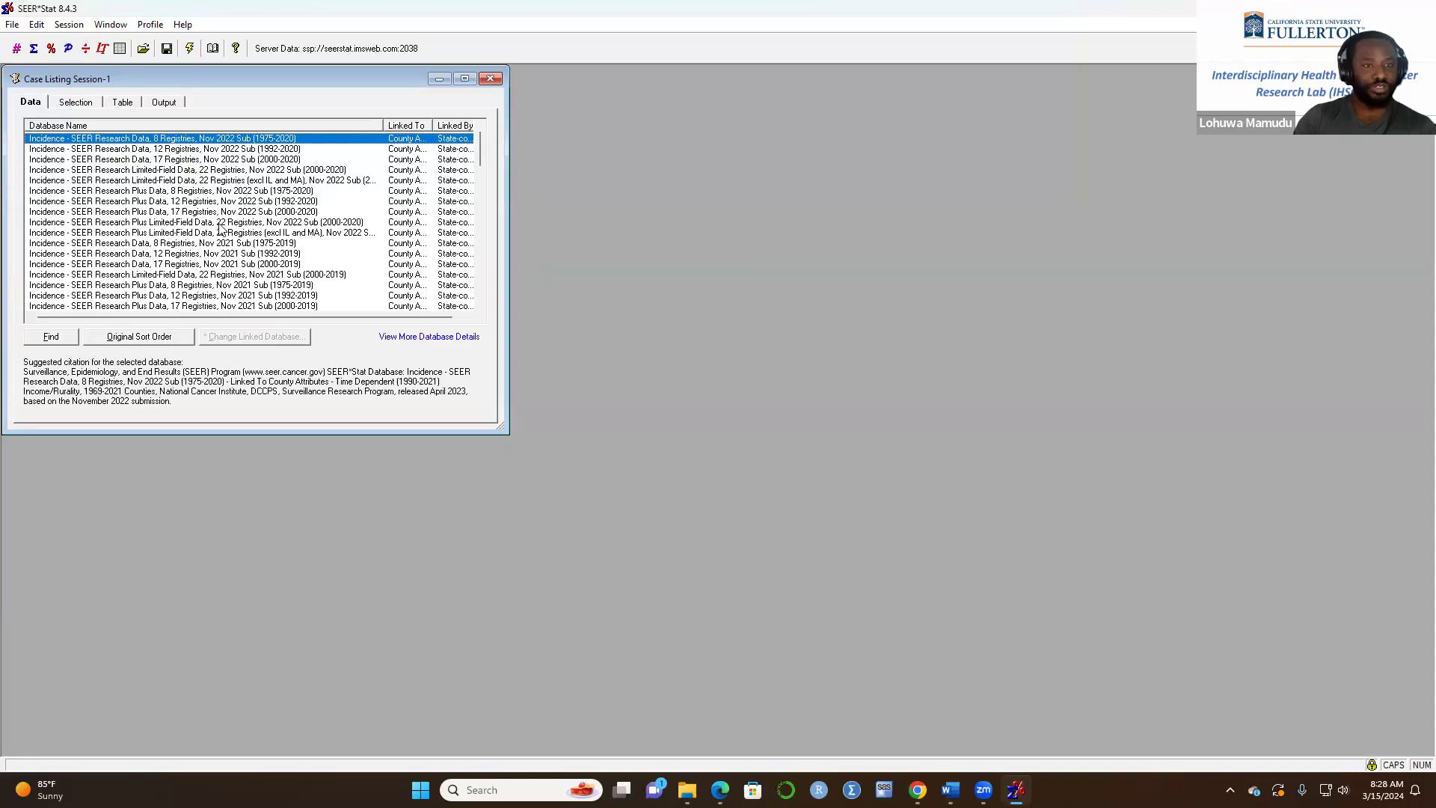
- Look through the available incidence, population and standard population databases for the case listing session
scroll(238, 196, "down", 2)
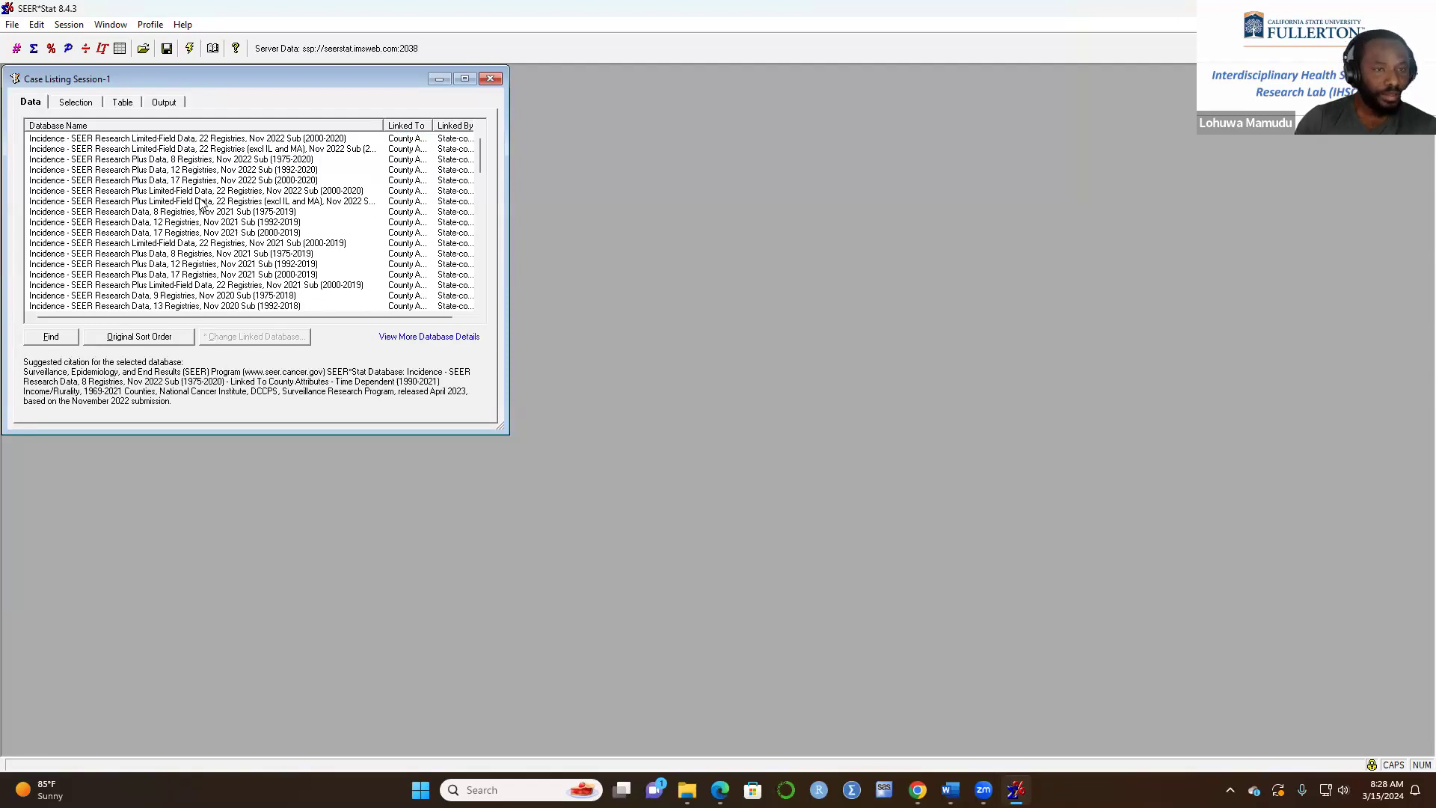
scroll(166, 250, "down", 5)
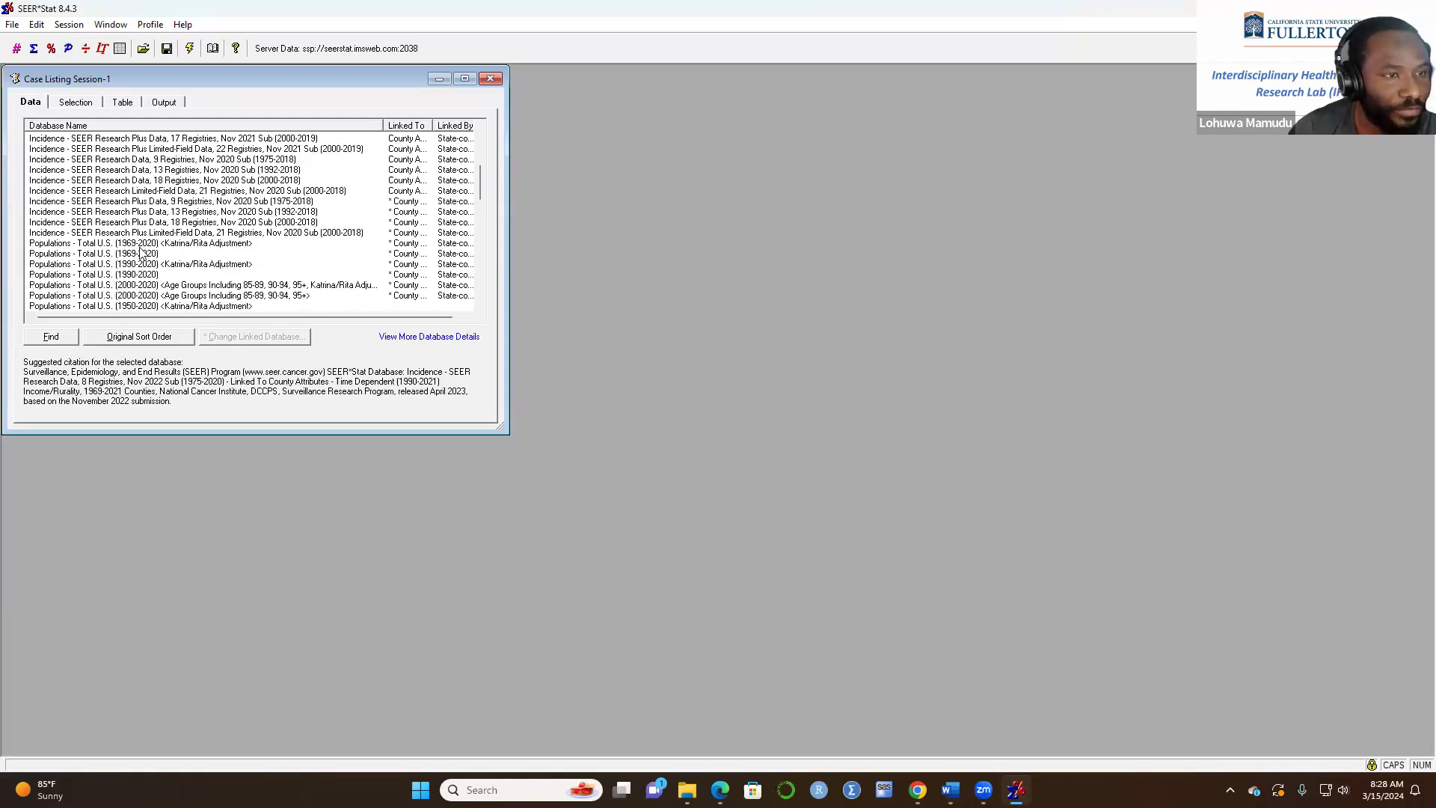
scroll(178, 257, "down", 1)
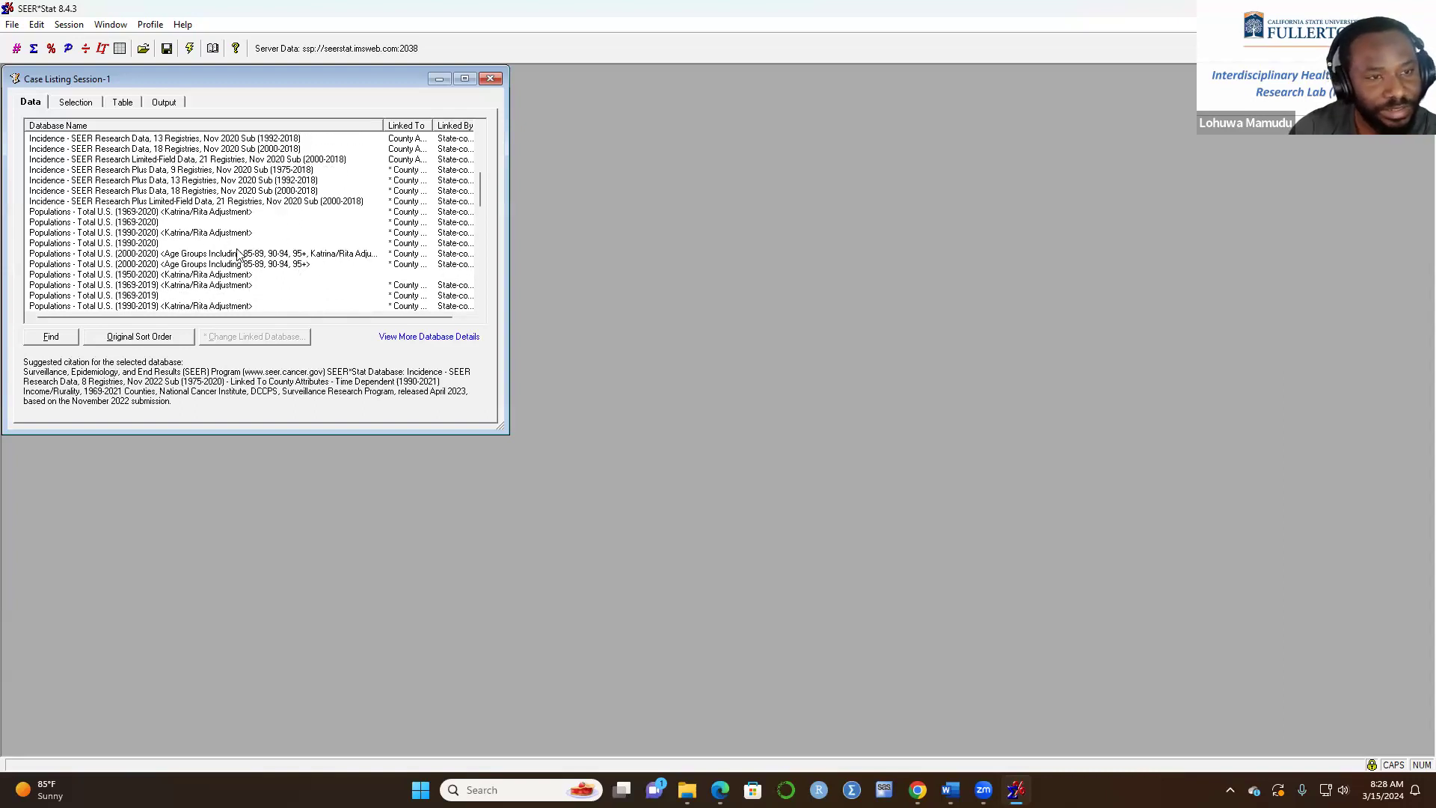
scroll(269, 265, "down", 2)
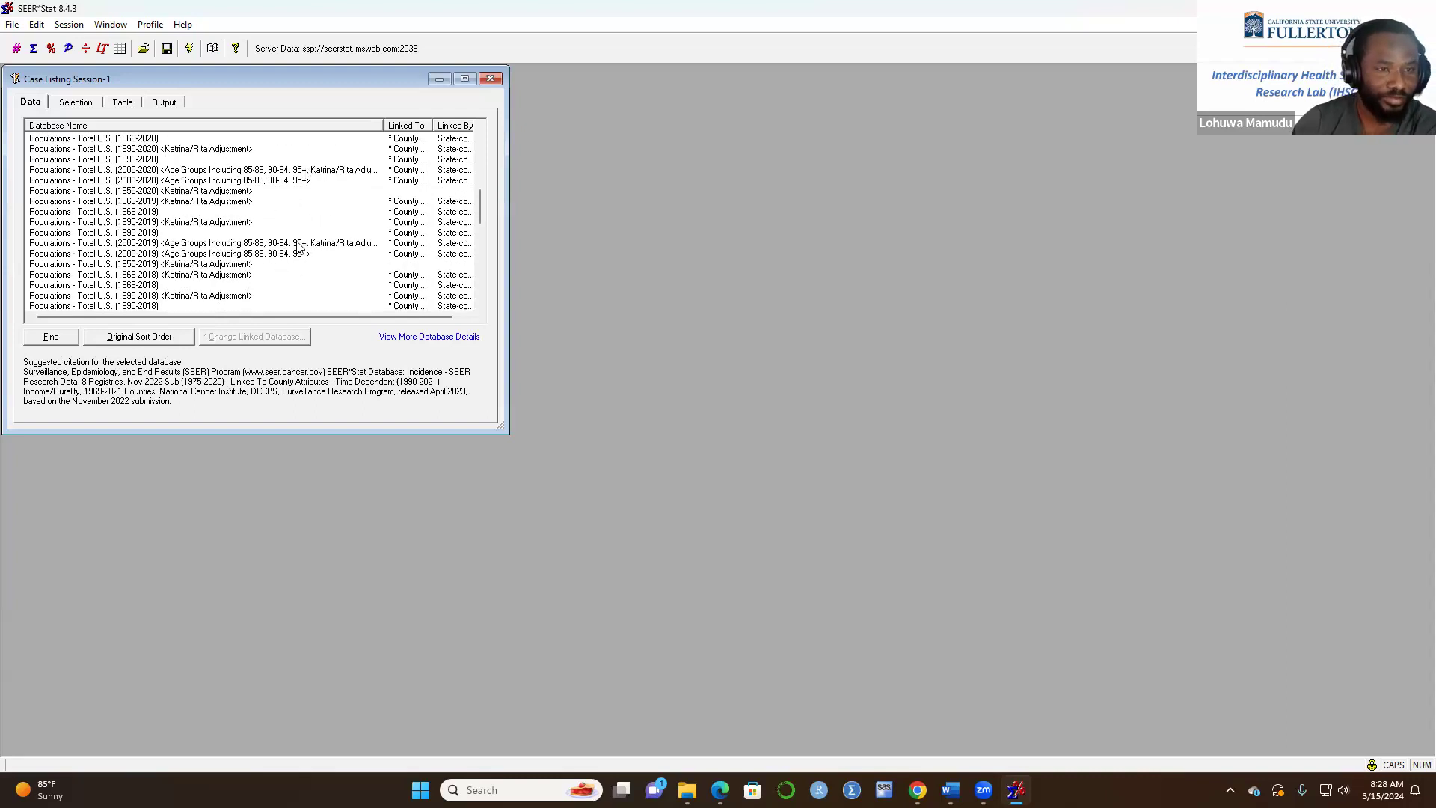
scroll(299, 243, "down", 5)
scroll(299, 241, "down", 2)
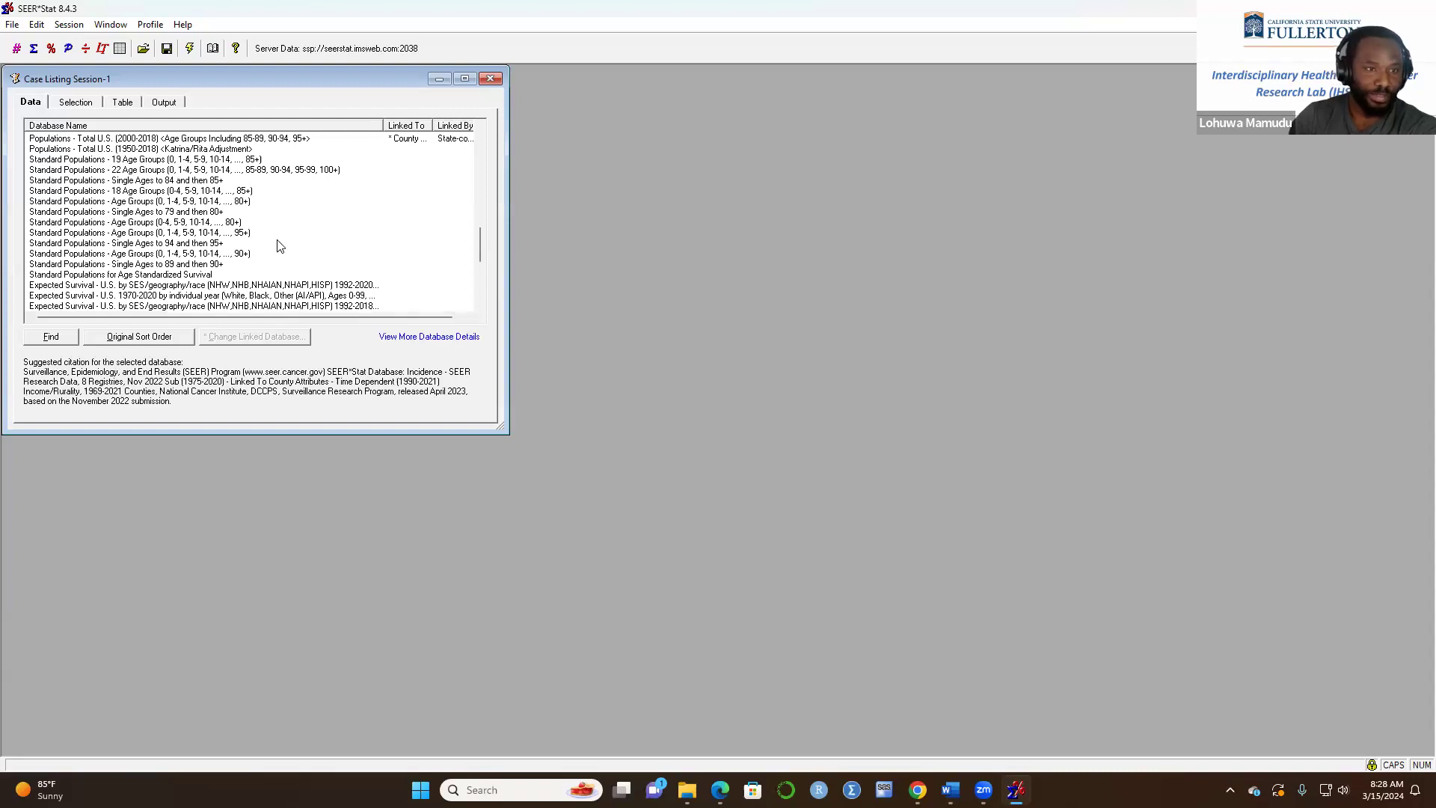
scroll(278, 239, "up", 4)
scroll(273, 232, "up", 8)
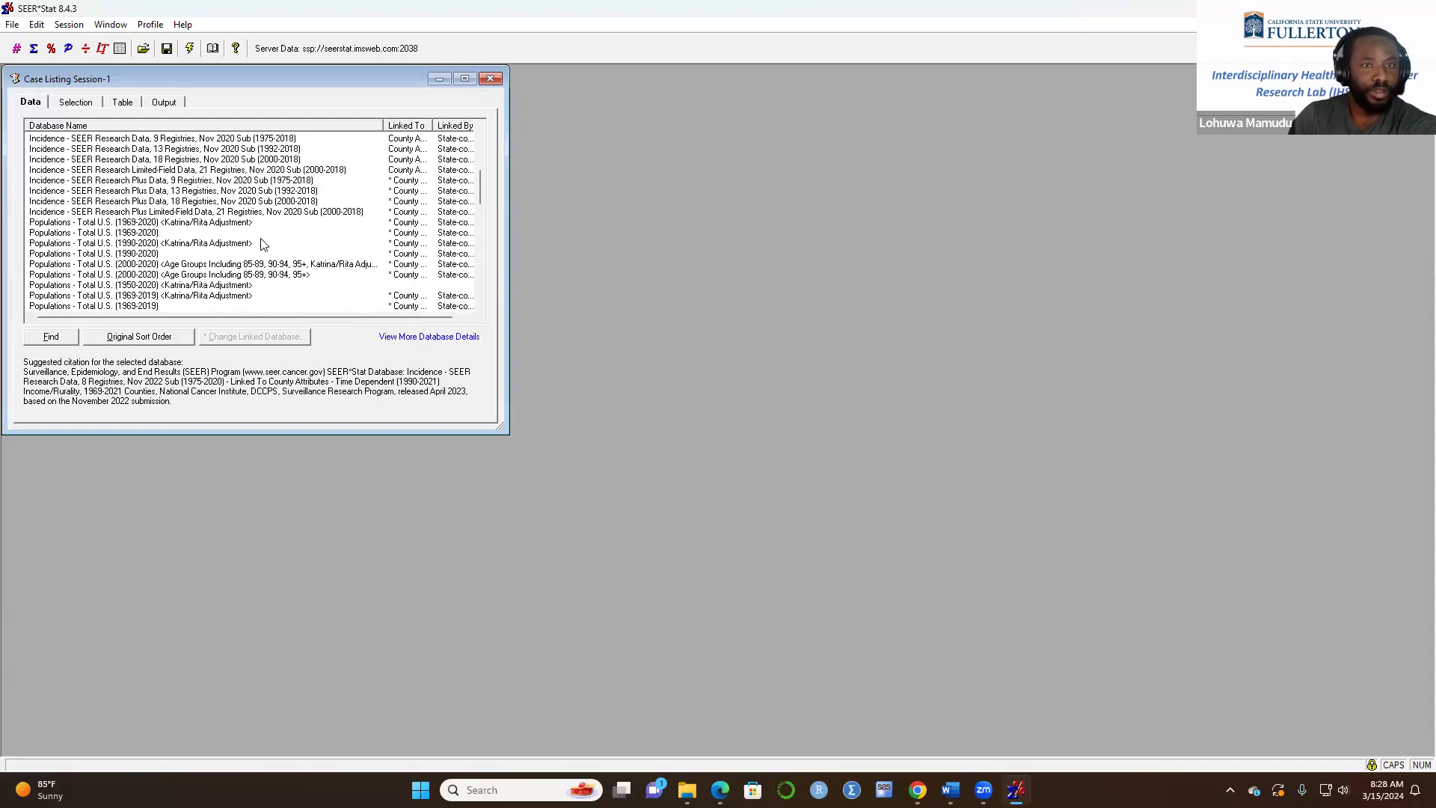
scroll(264, 244, "up", 1)
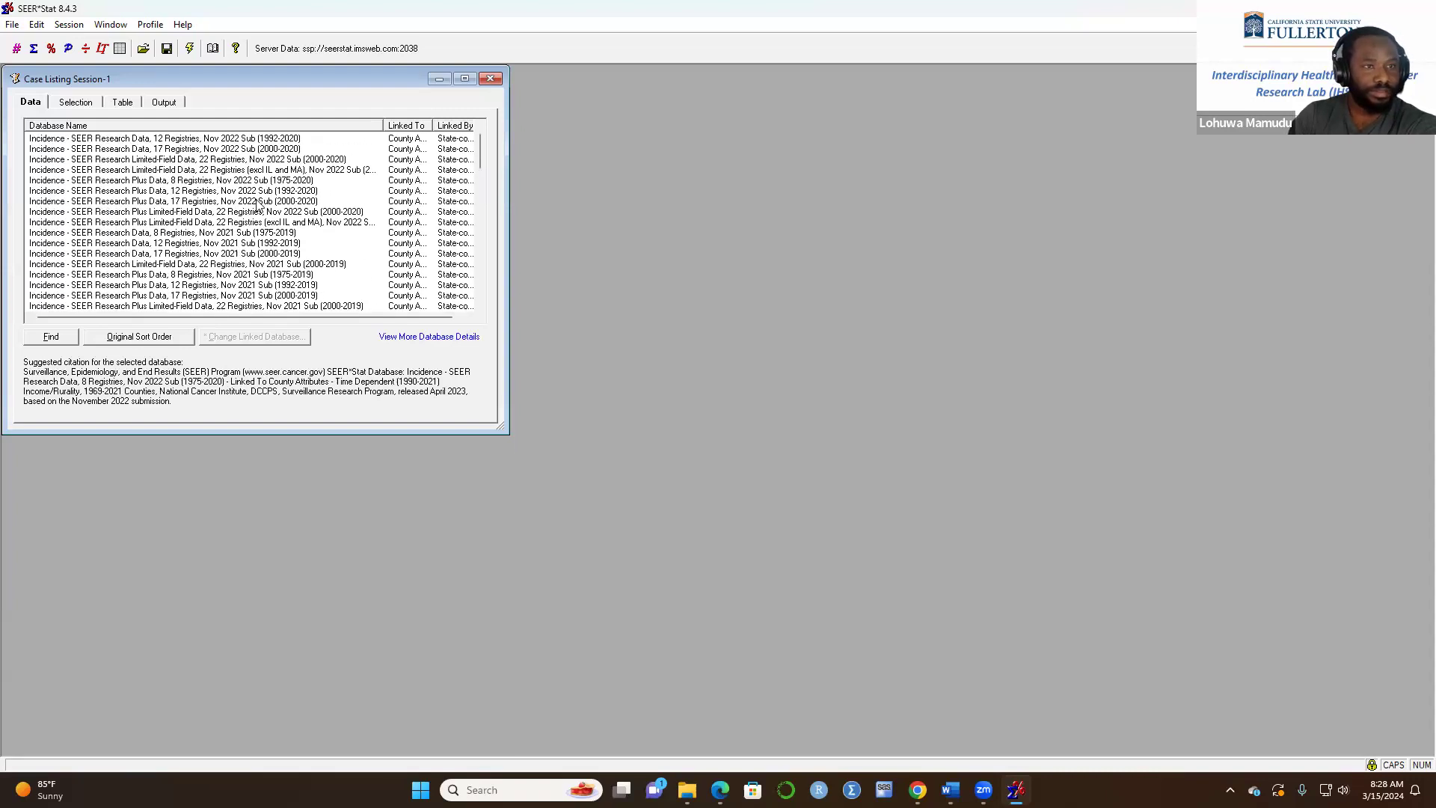
scroll(258, 203, "up", 1)
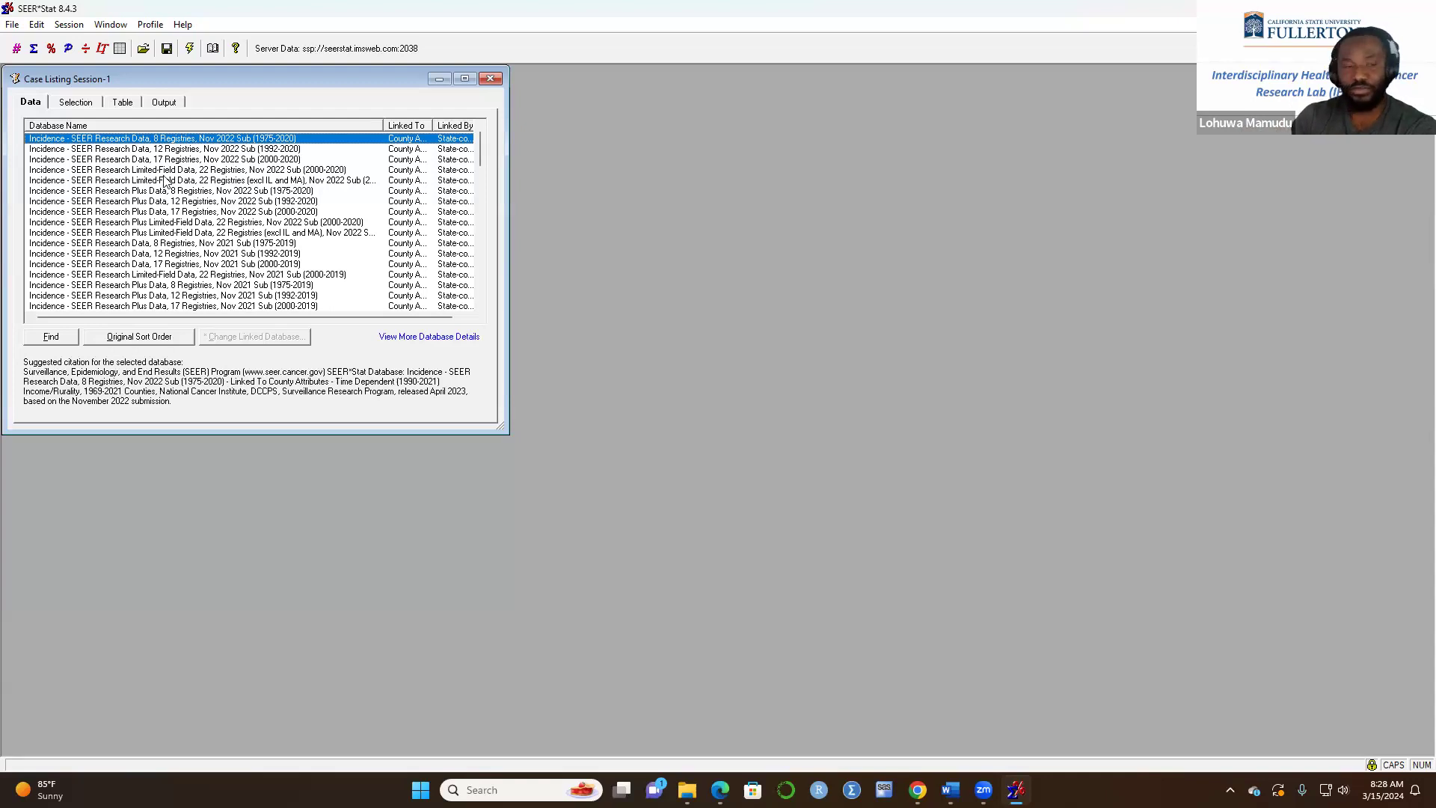
scroll(226, 228, "down", 1)
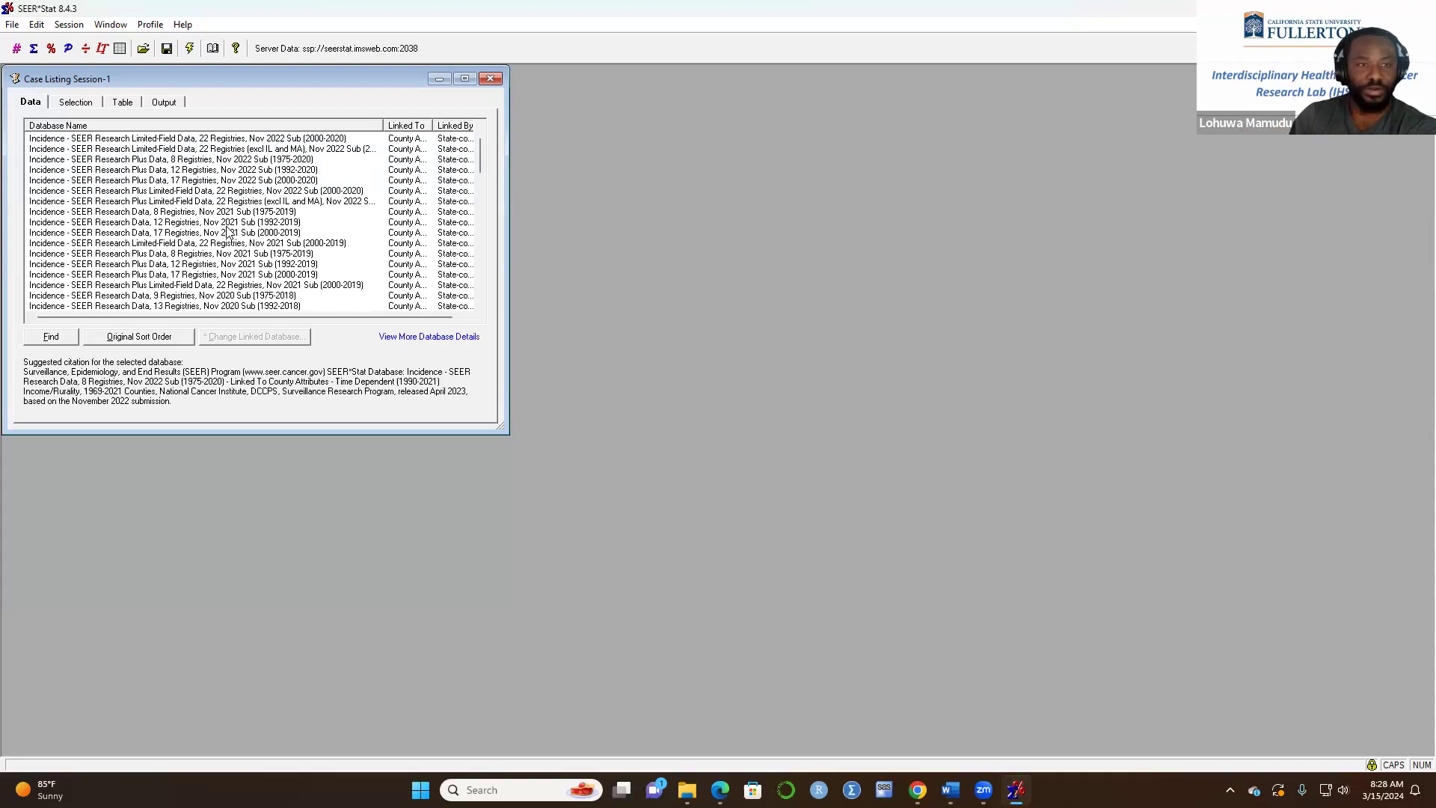
scroll(247, 247, "down", 1)
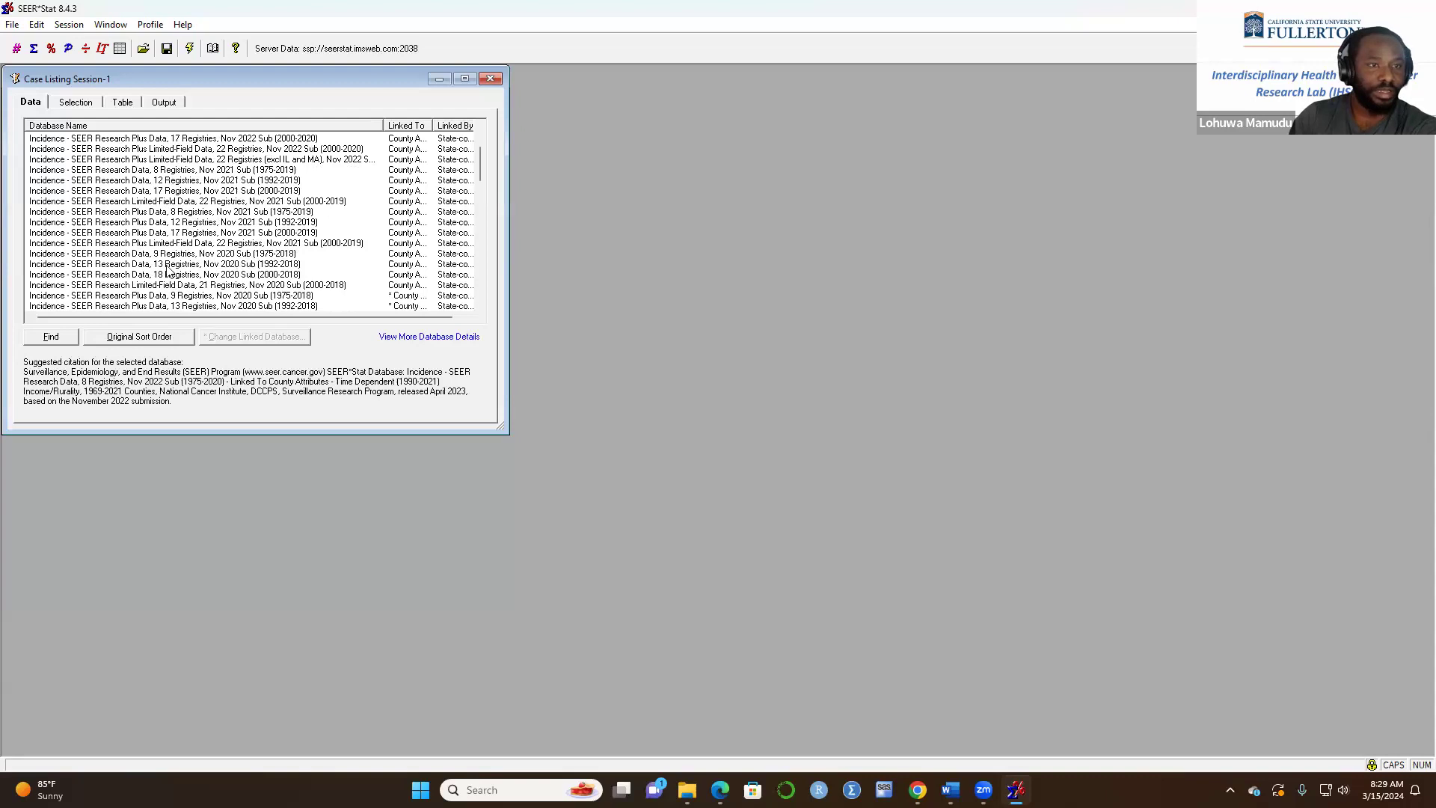
left_click(148, 212)
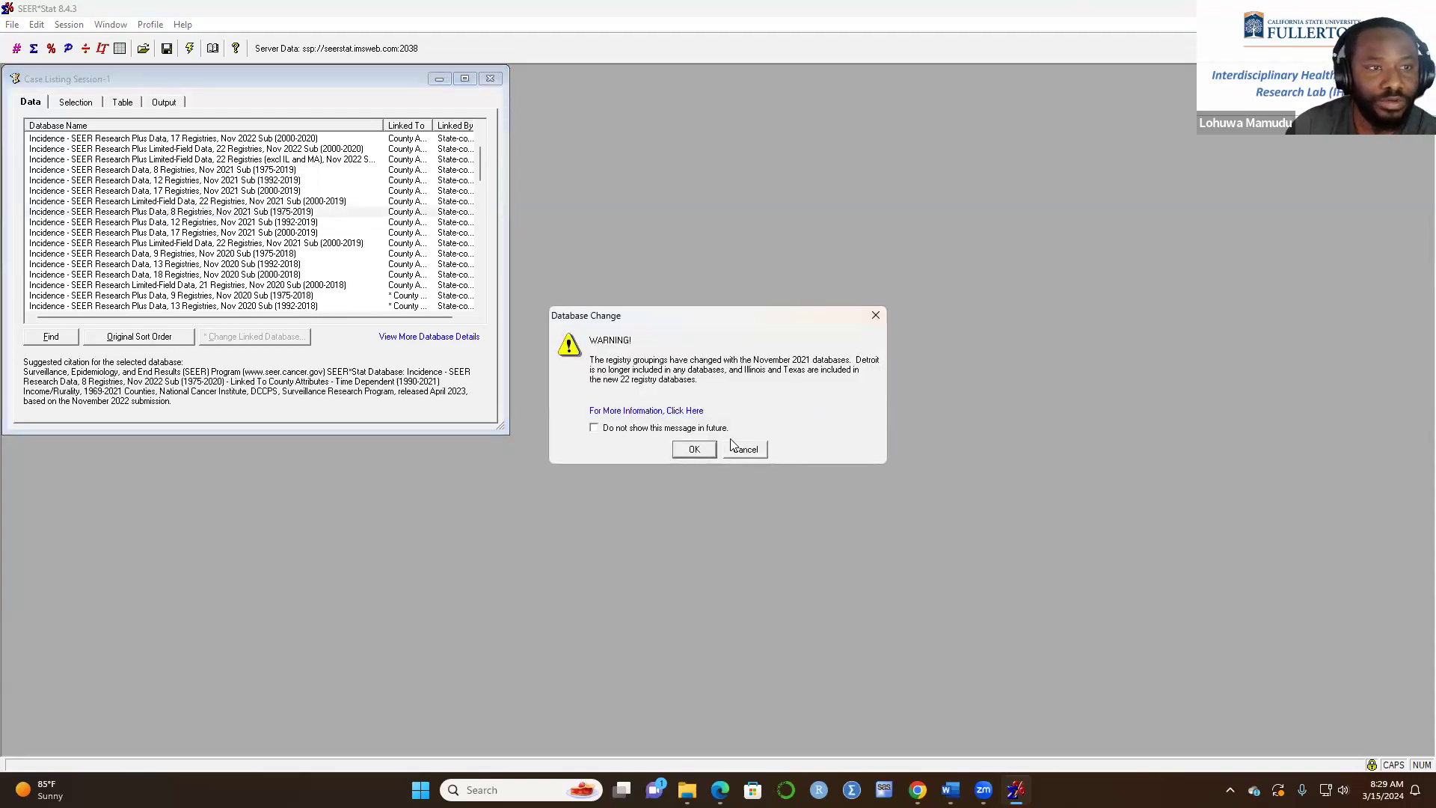
left_click(875, 321)
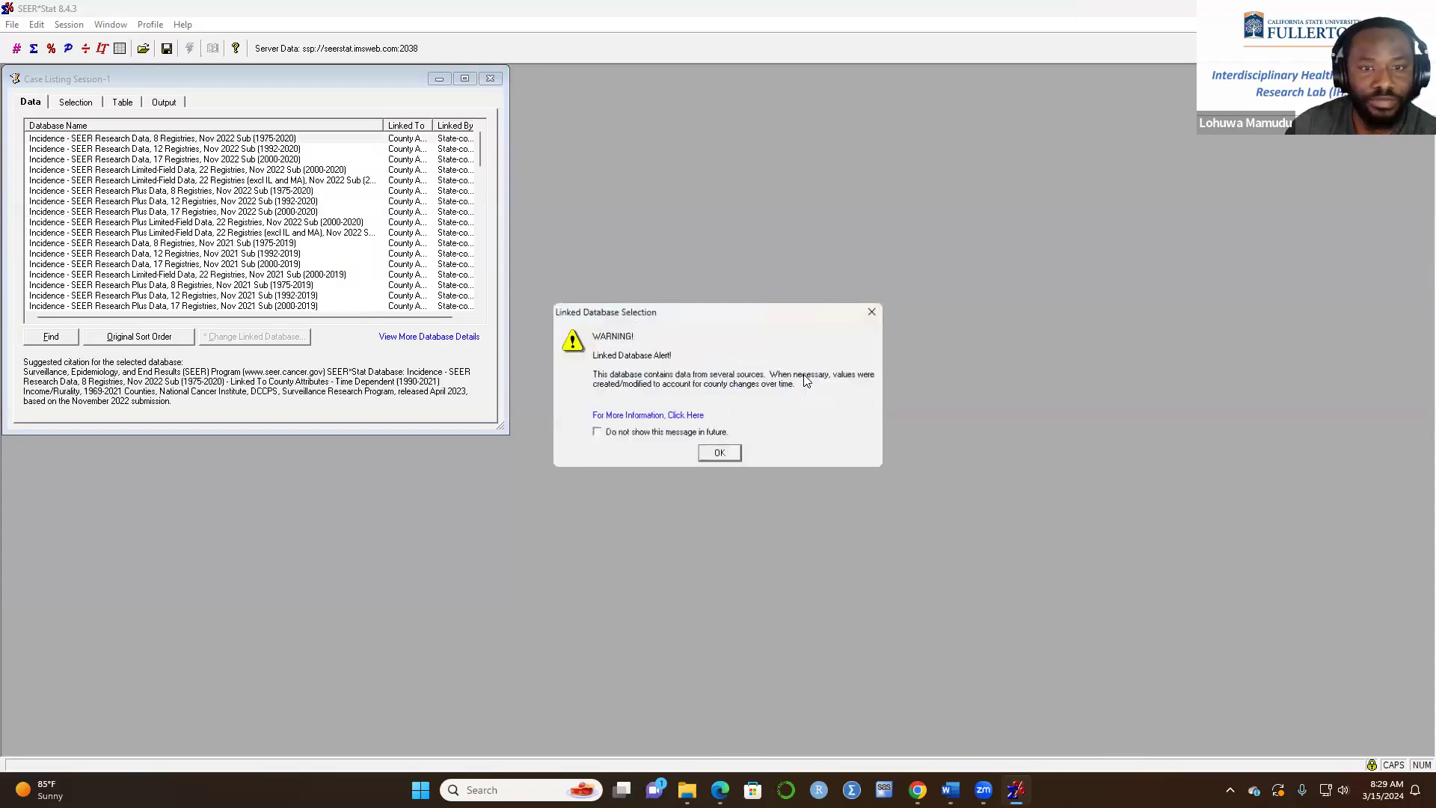
left_click(873, 310)
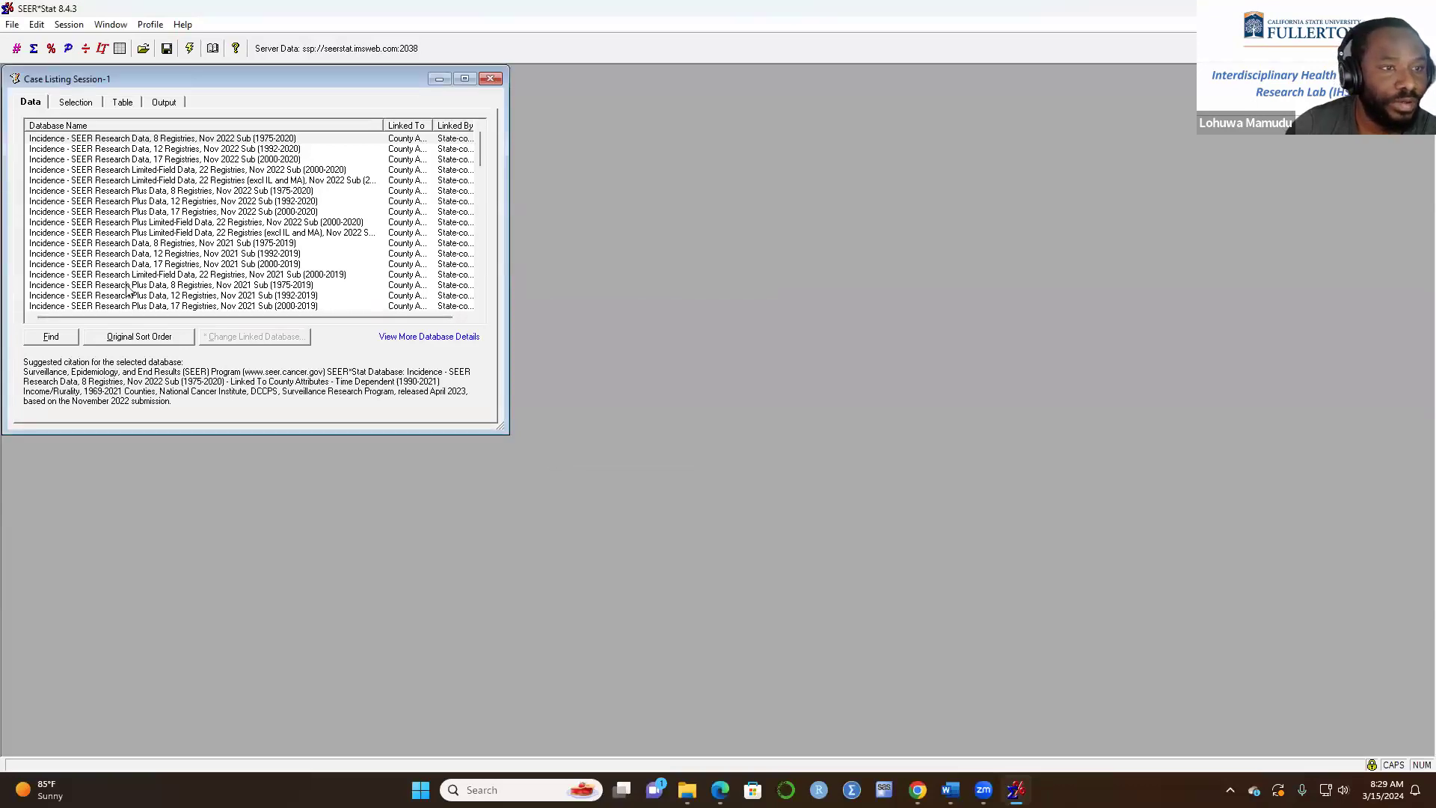
- Review the rest of the database list, down to the expected survival and county attributes databases
scroll(130, 288, "down", 4)
scroll(178, 290, "down", 6)
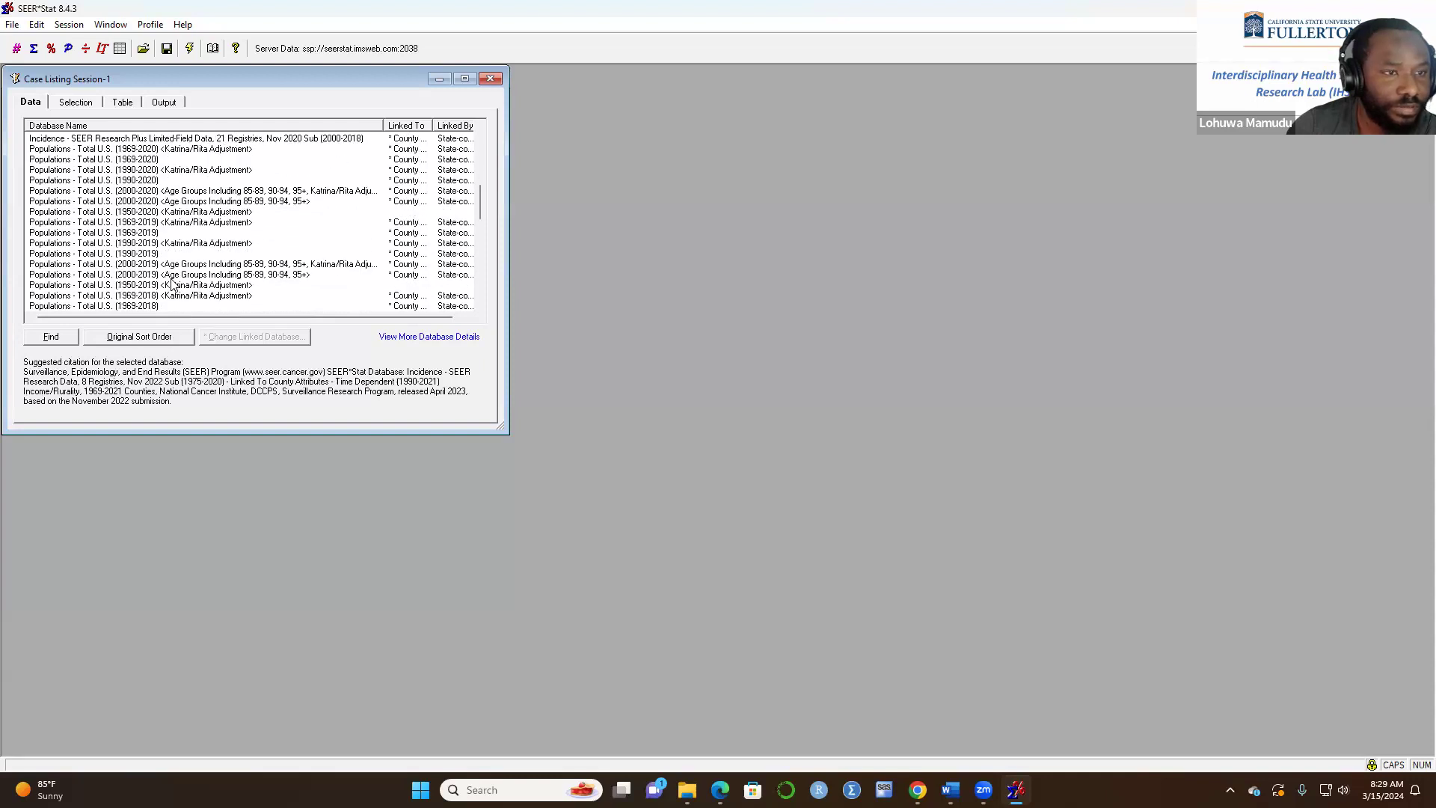
scroll(173, 282, "down", 7)
scroll(174, 278, "down", 4)
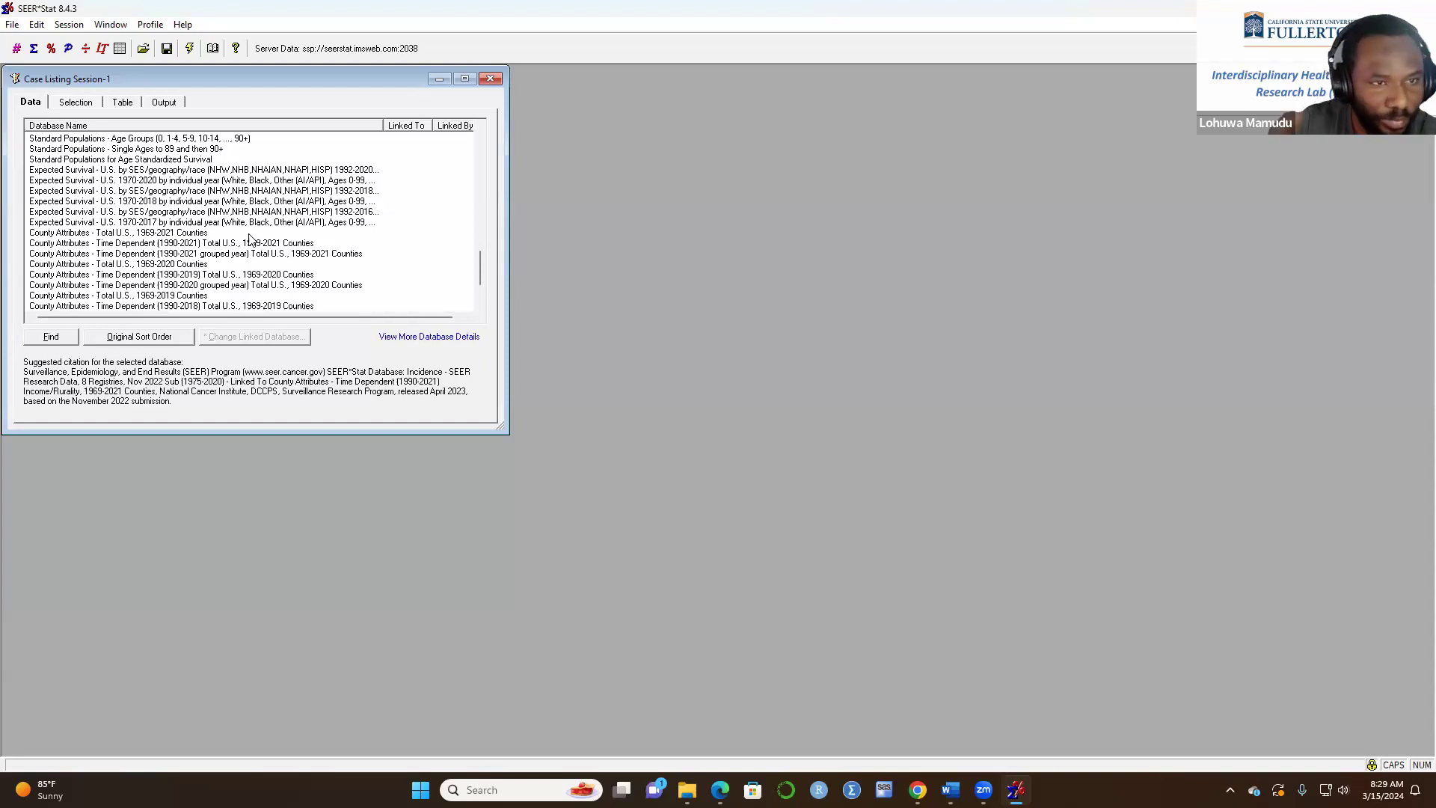
scroll(262, 254, "down", 2)
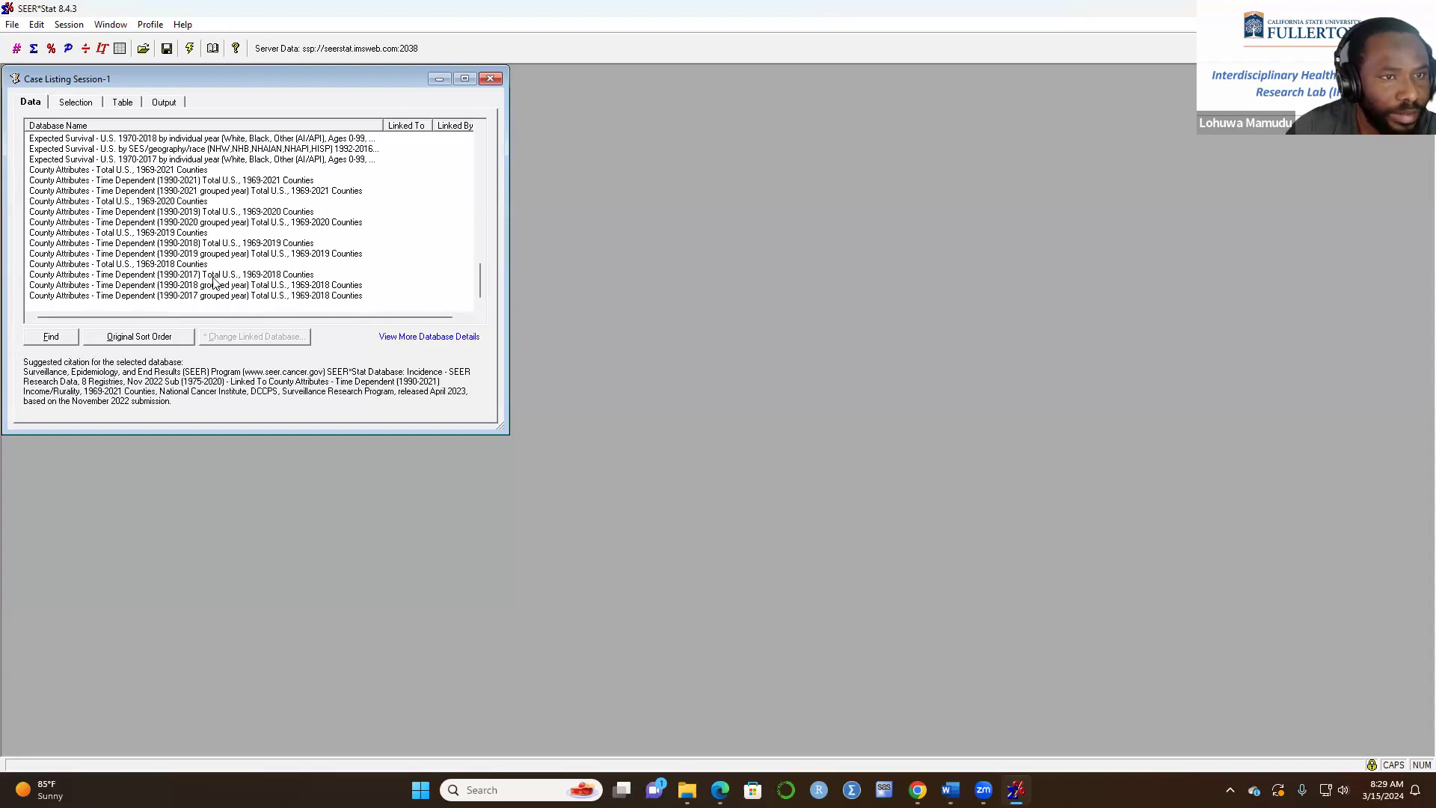
scroll(214, 281, "up", 3)
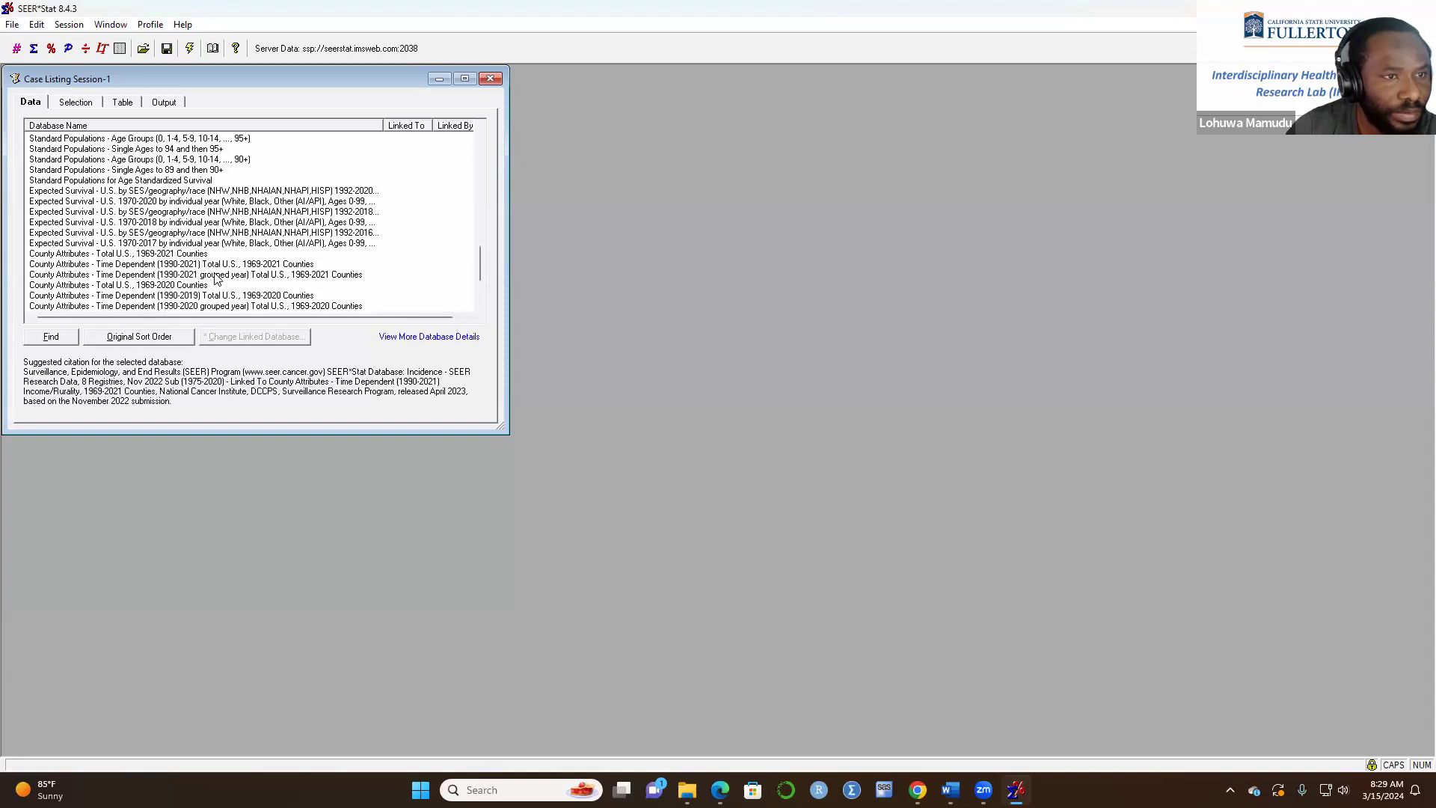
scroll(217, 281, "up", 2)
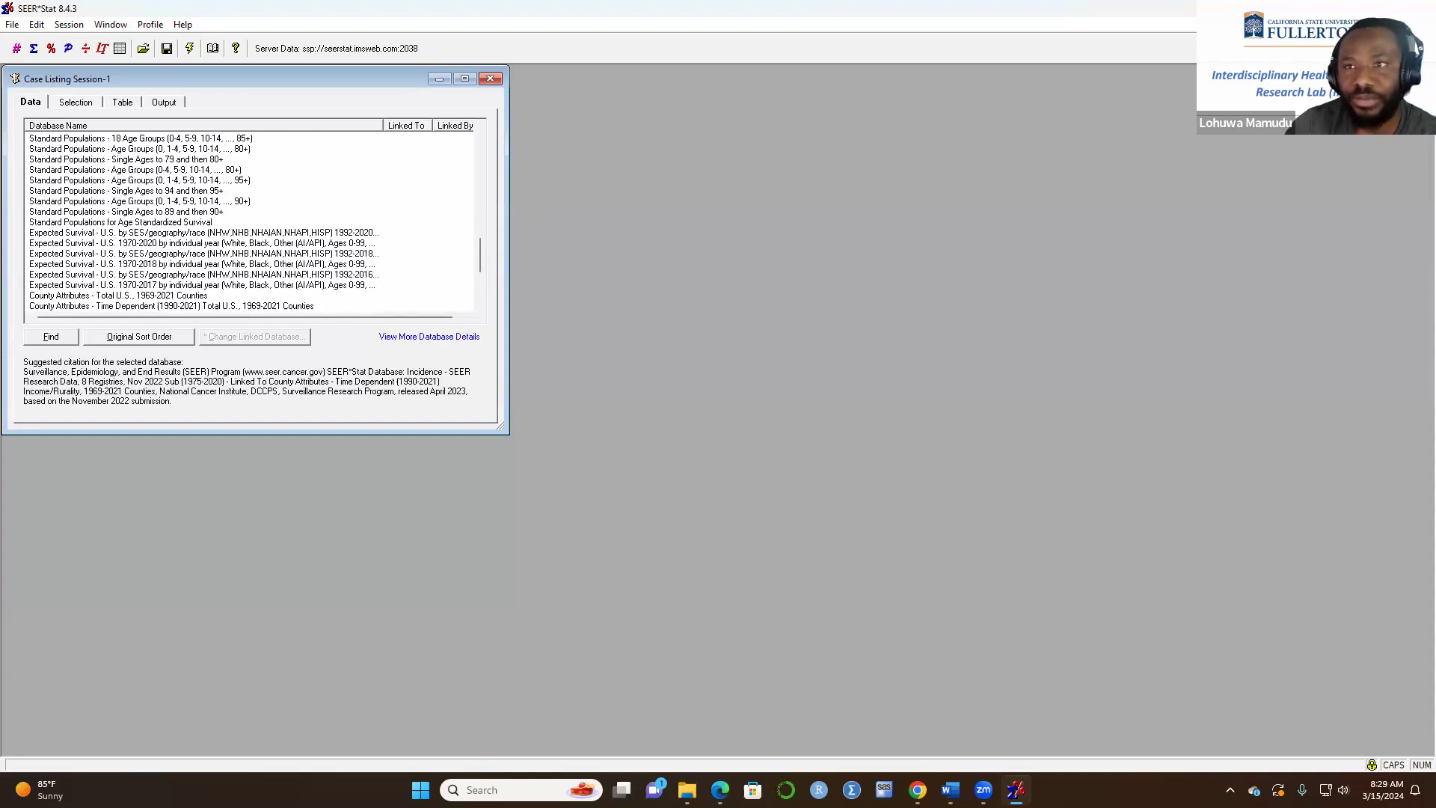
- Switch to Chrome and search Google for "SEER NCCR" in a new tab
left_click(1349, 8)
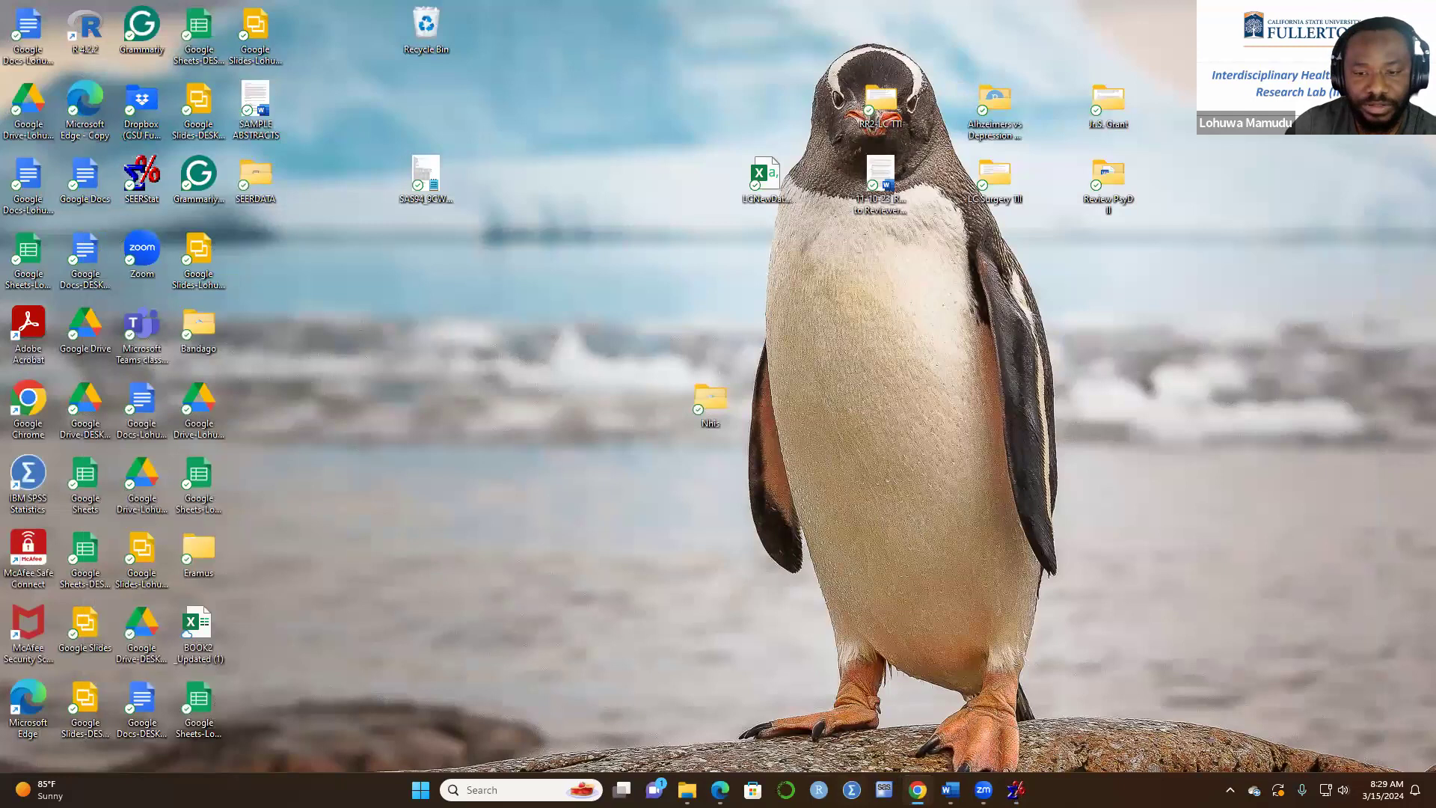
mouse_move(918, 790)
left_click(834, 710)
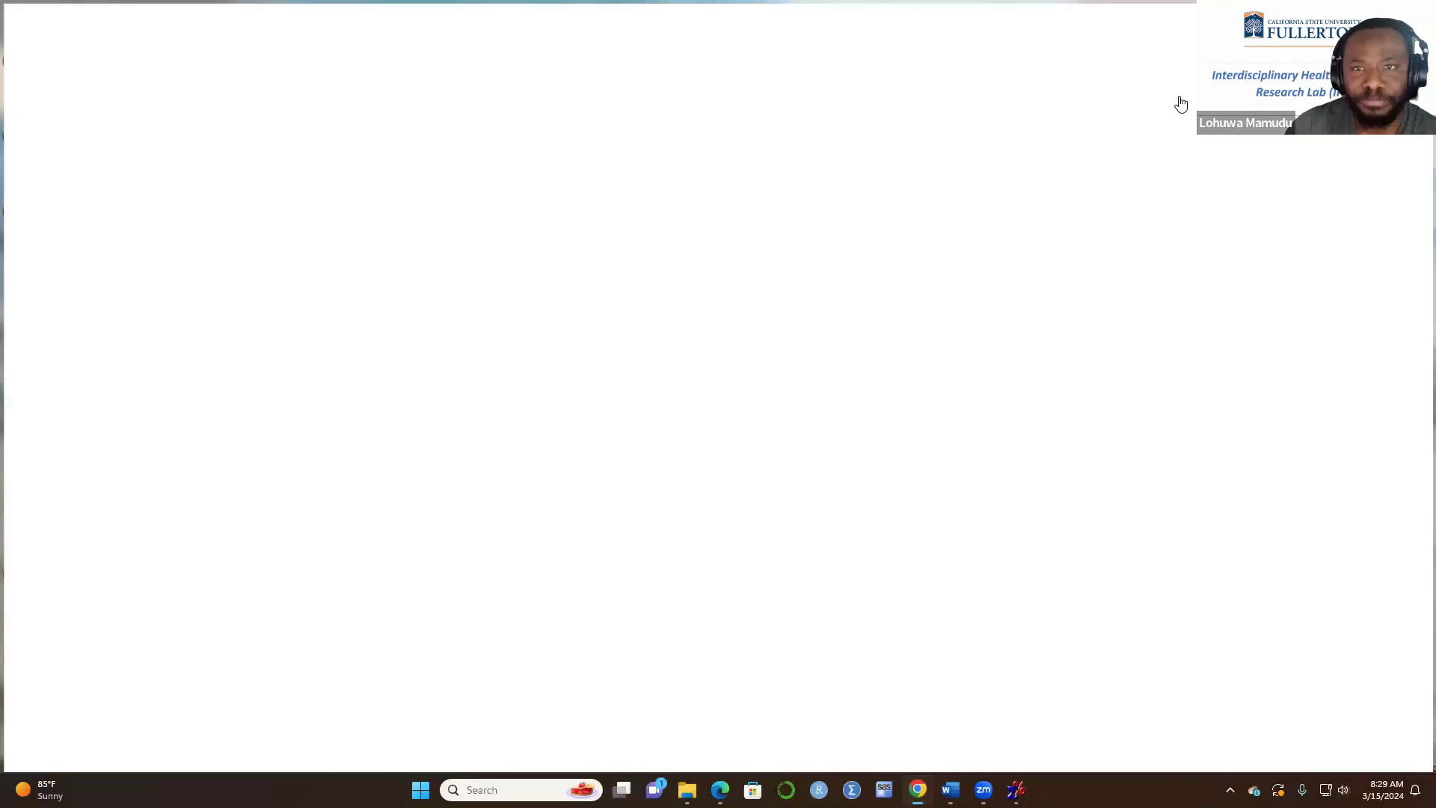
key("ctrl+t")
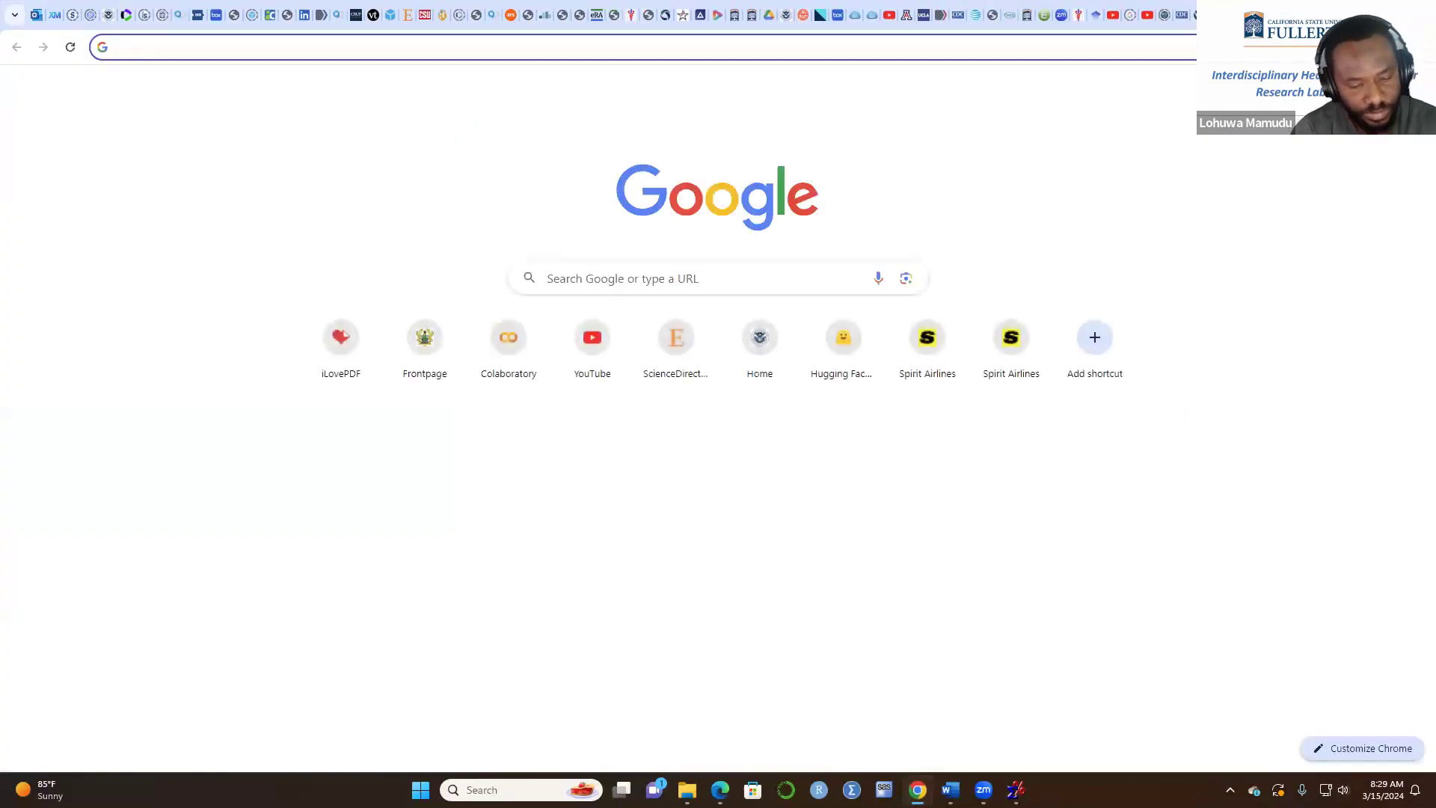
type("SEE")
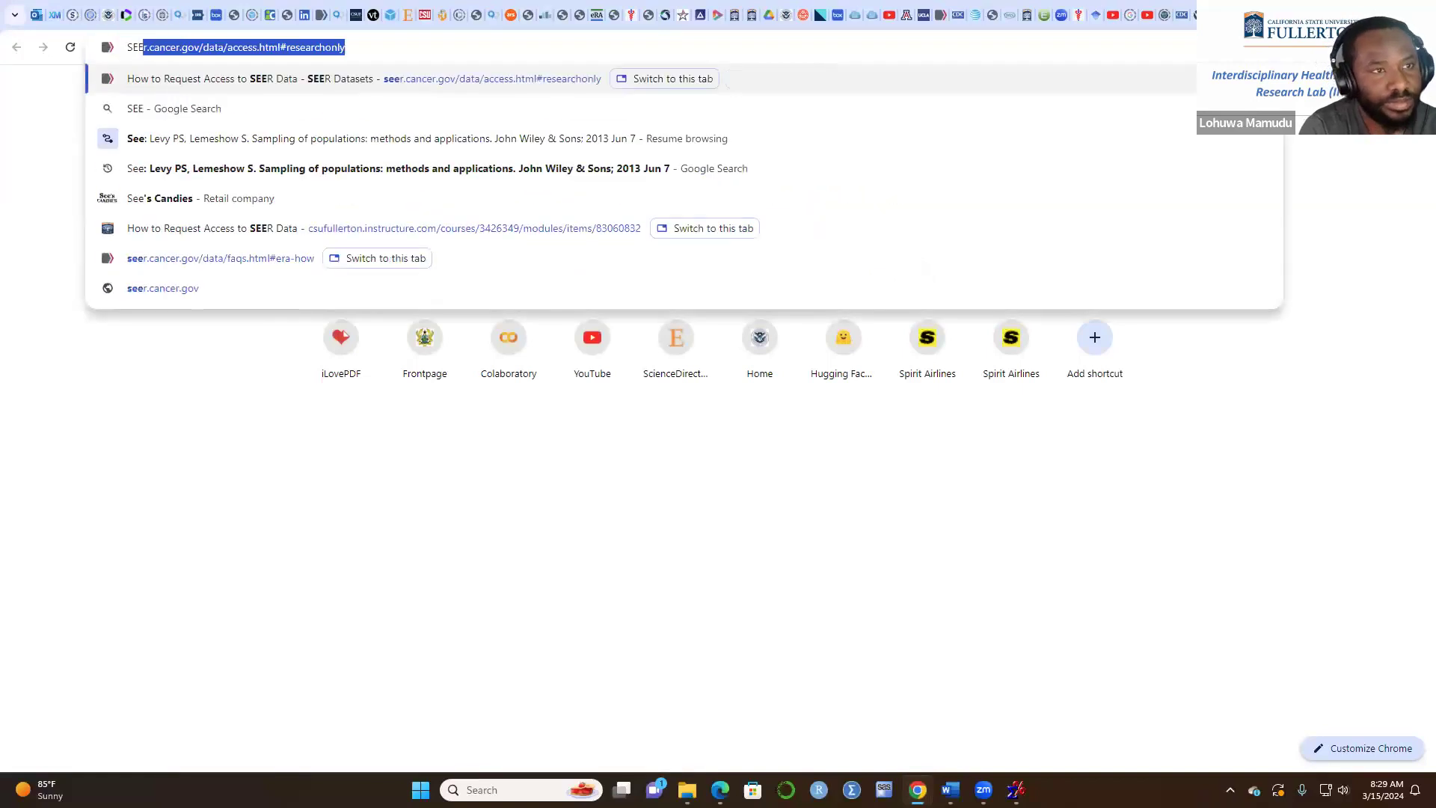
type("R NCCR")
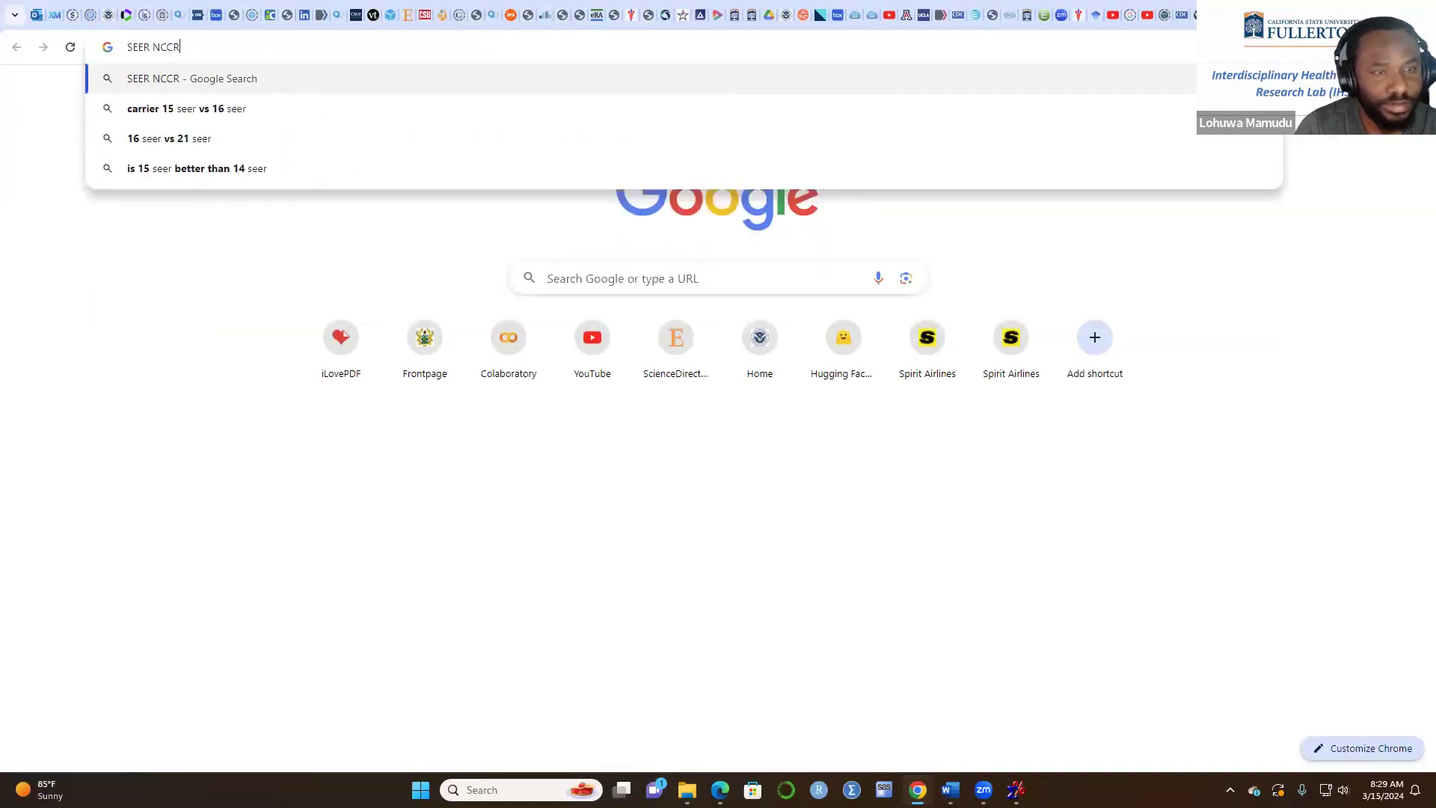
key("Return")
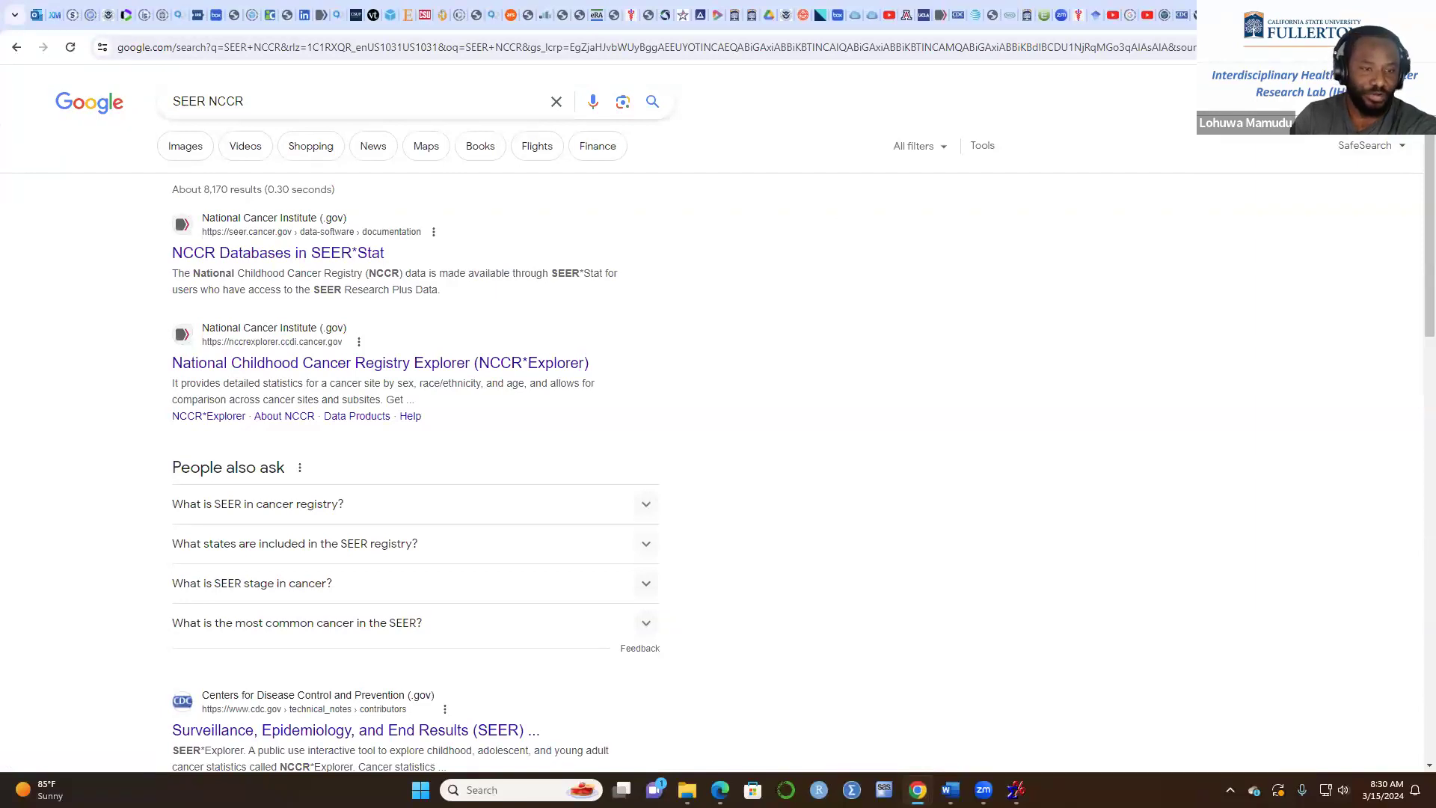
- Return to SEER*Stat and open the online details page for the SEER November 2022 submission databases
key("super+d")
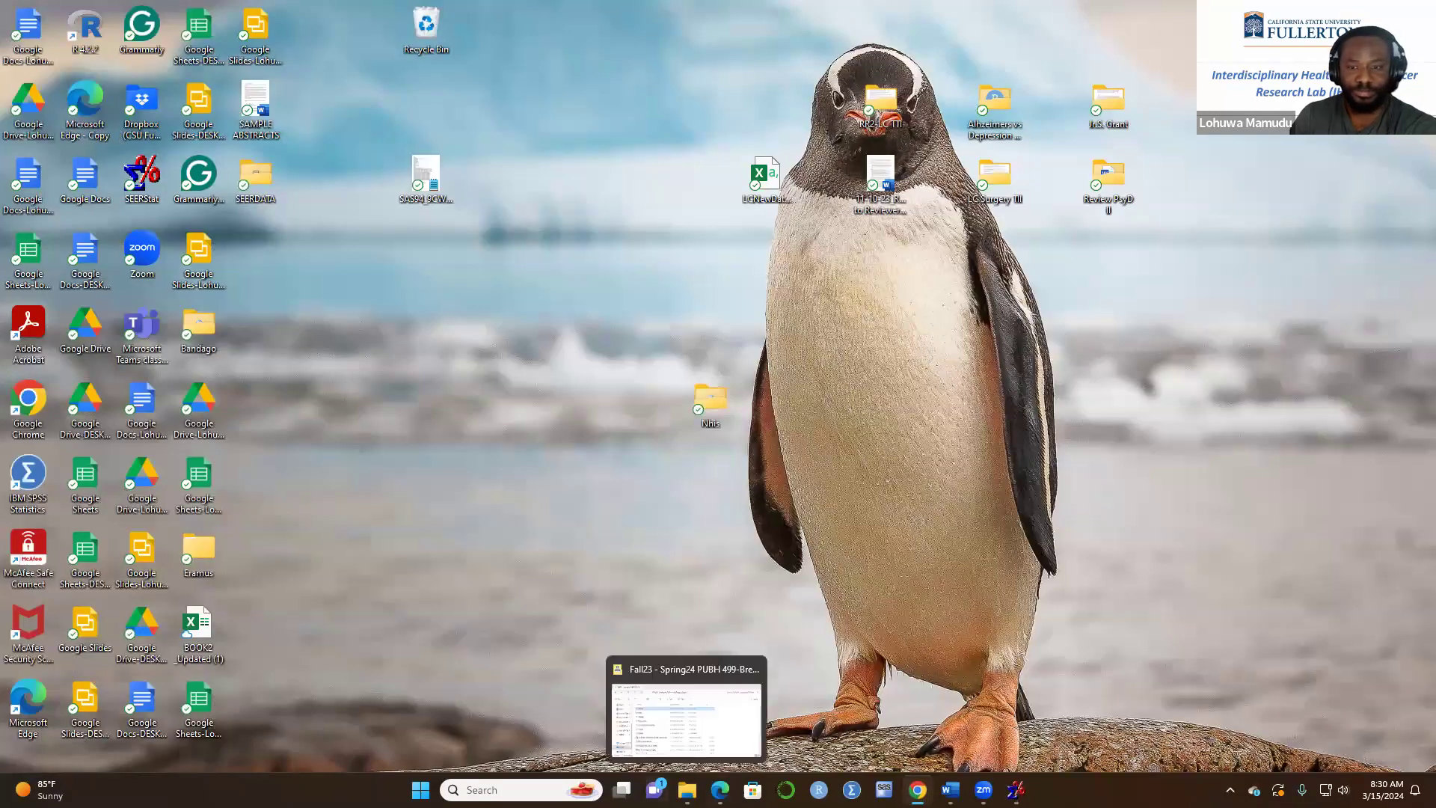
left_click(1015, 790)
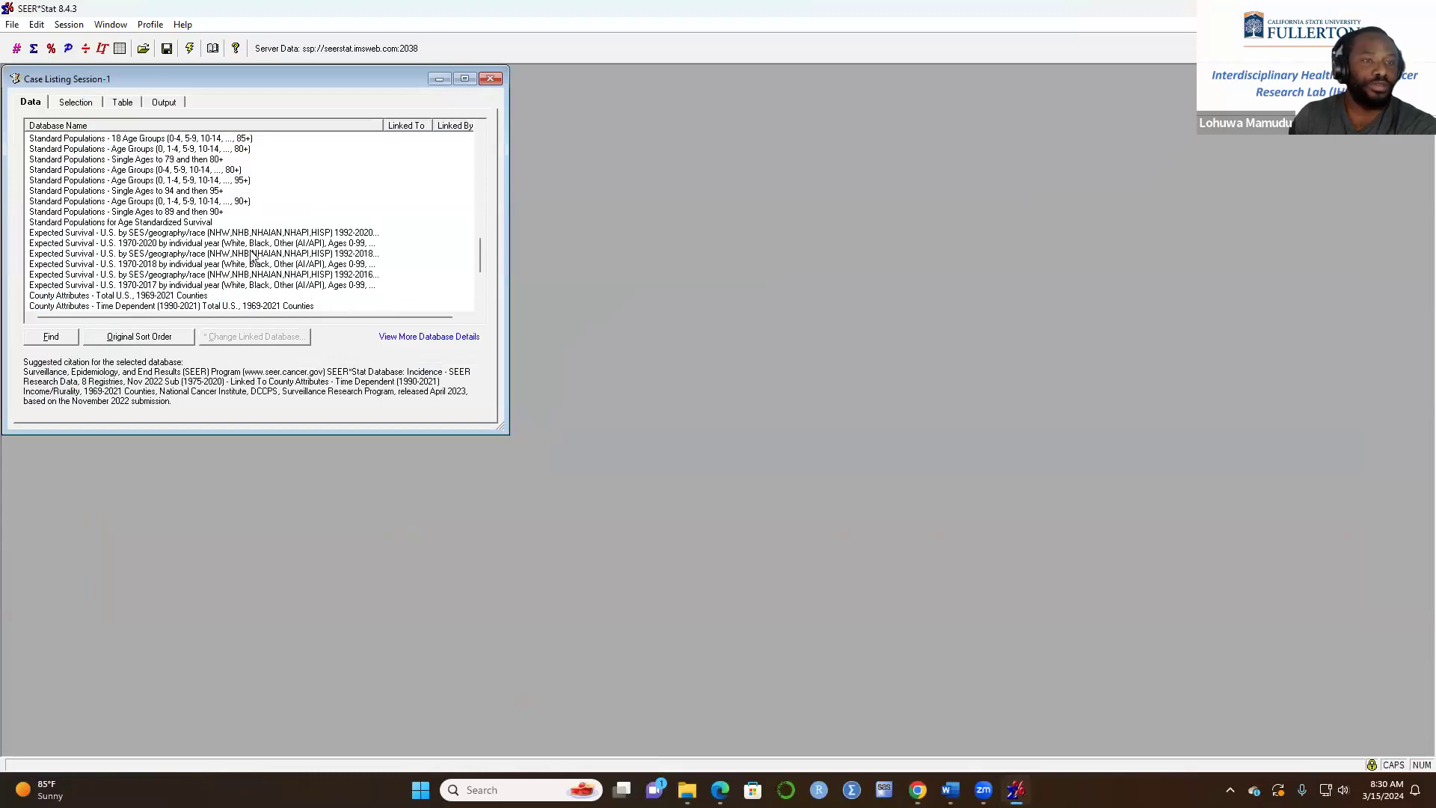
scroll(252, 254, "up", 1)
scroll(269, 254, "up", 4)
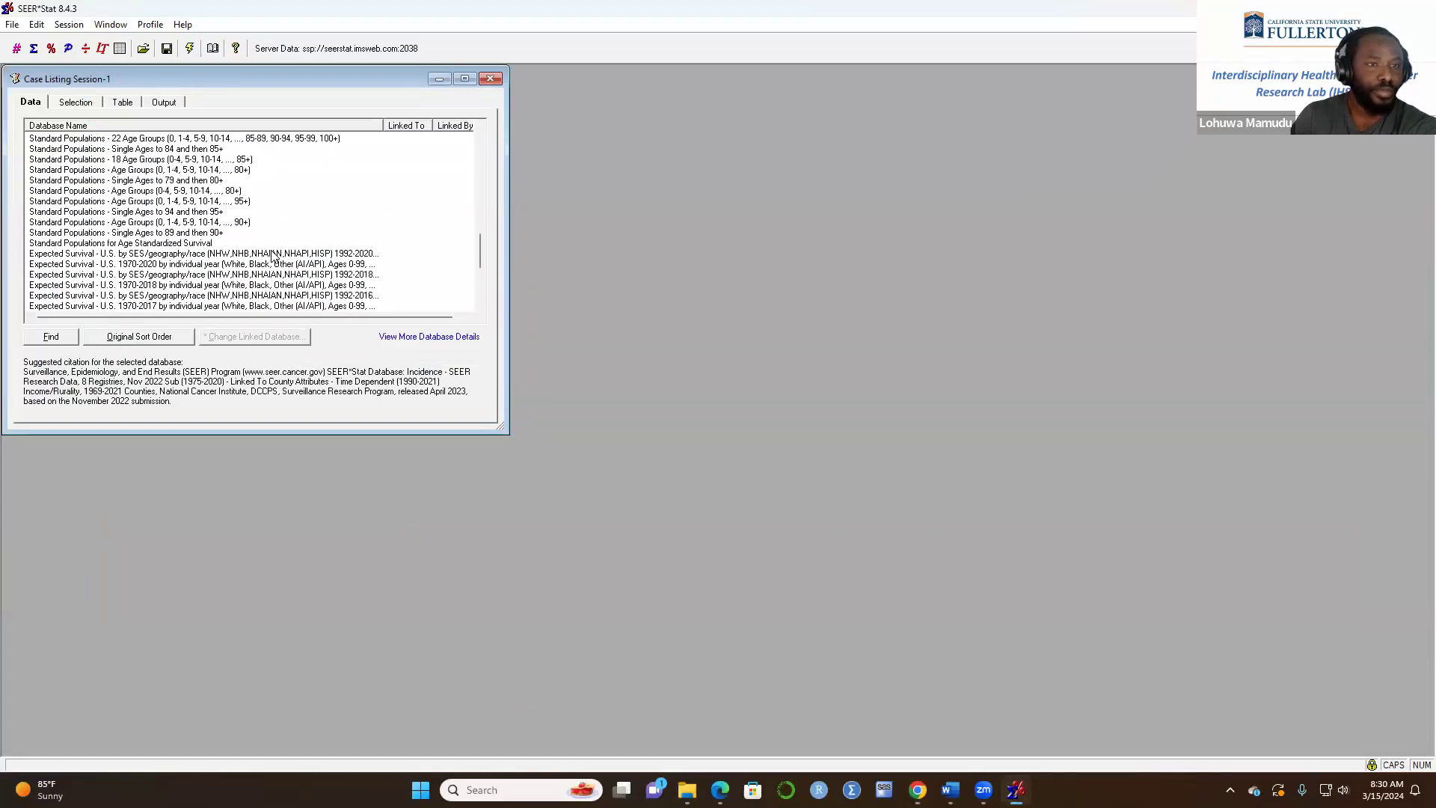
scroll(291, 247, "up", 6)
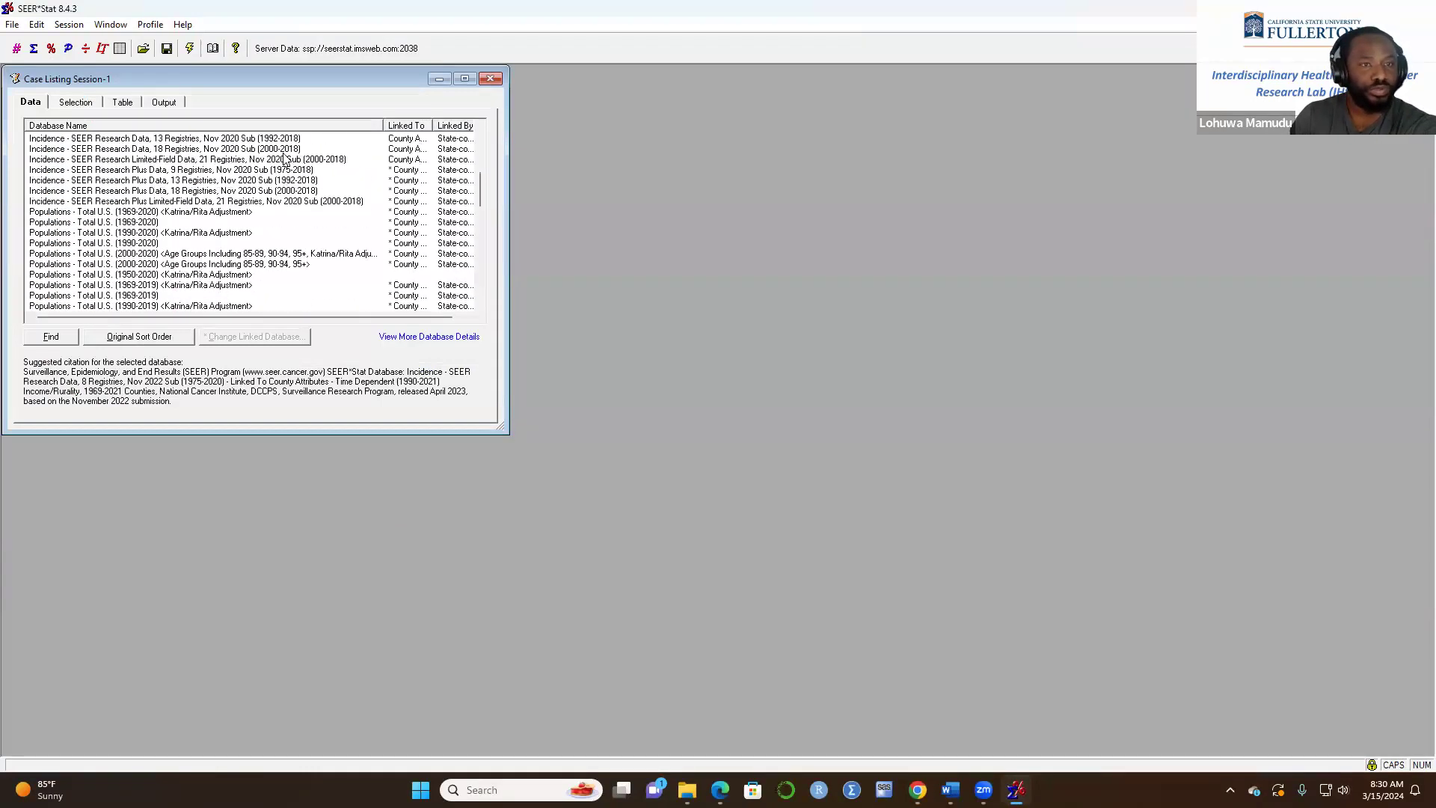
scroll(284, 155, "up", 5)
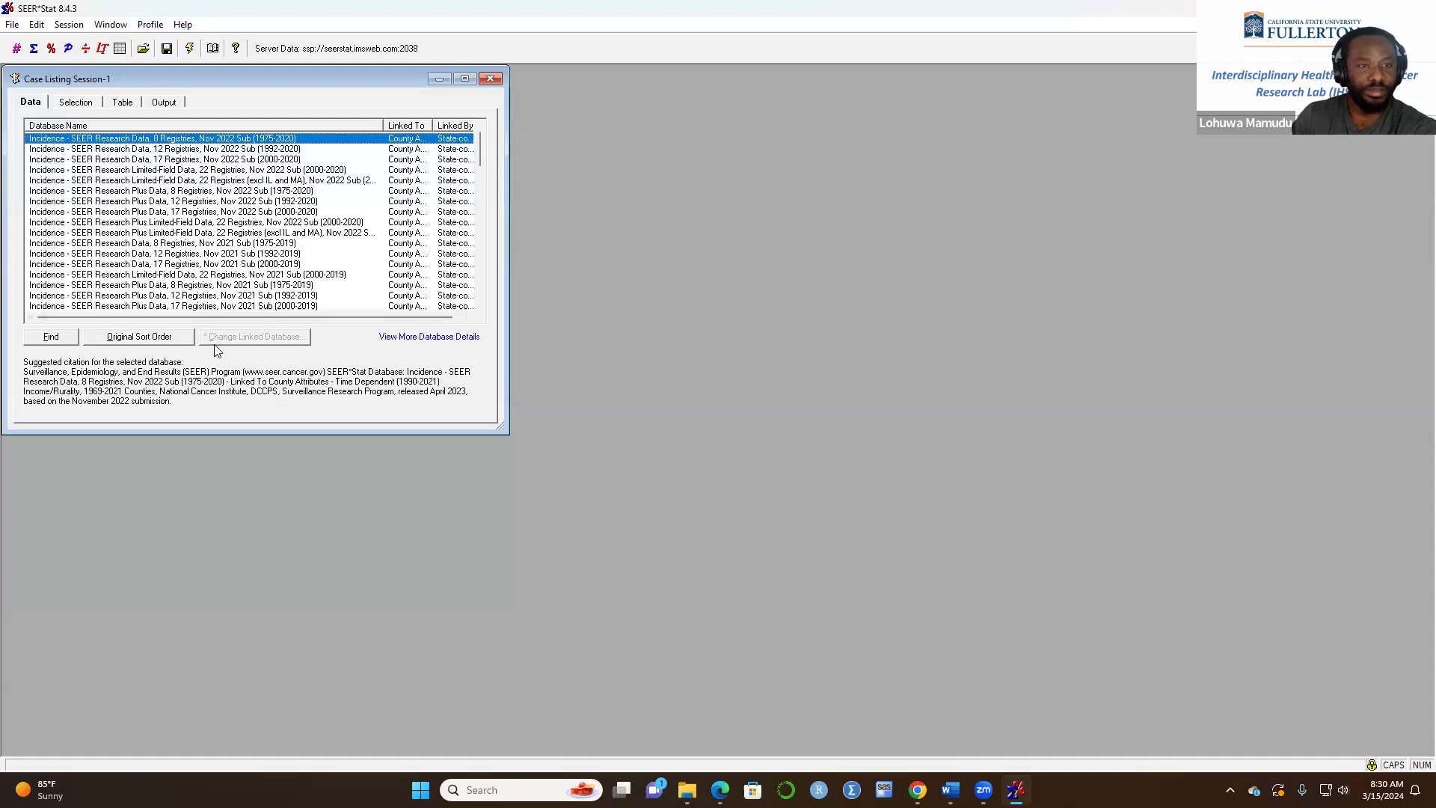
left_click(424, 340)
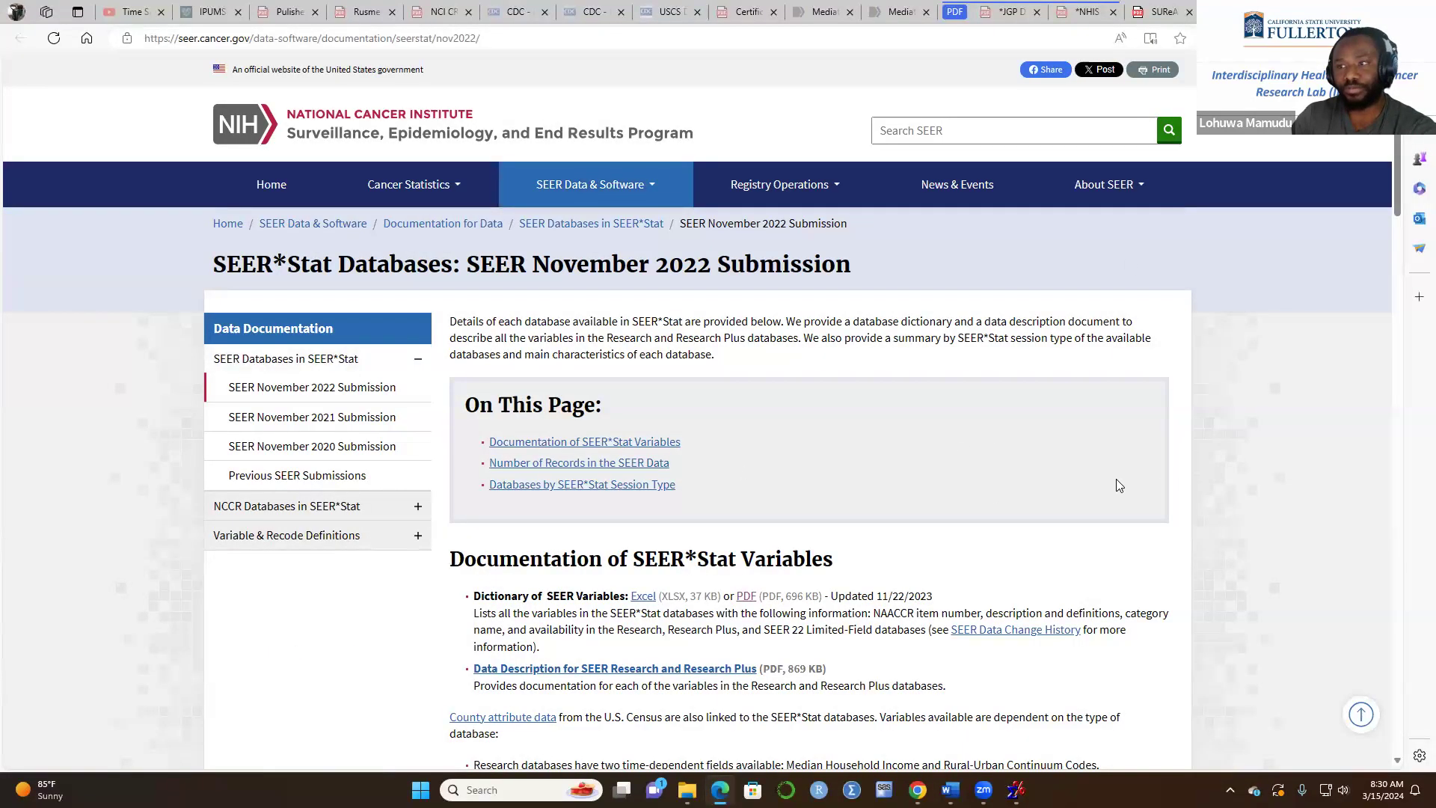
- Open the PDF version of the Dictionary of SEER Variables and go to the start of its variable table
scroll(1115, 485, "down", 3)
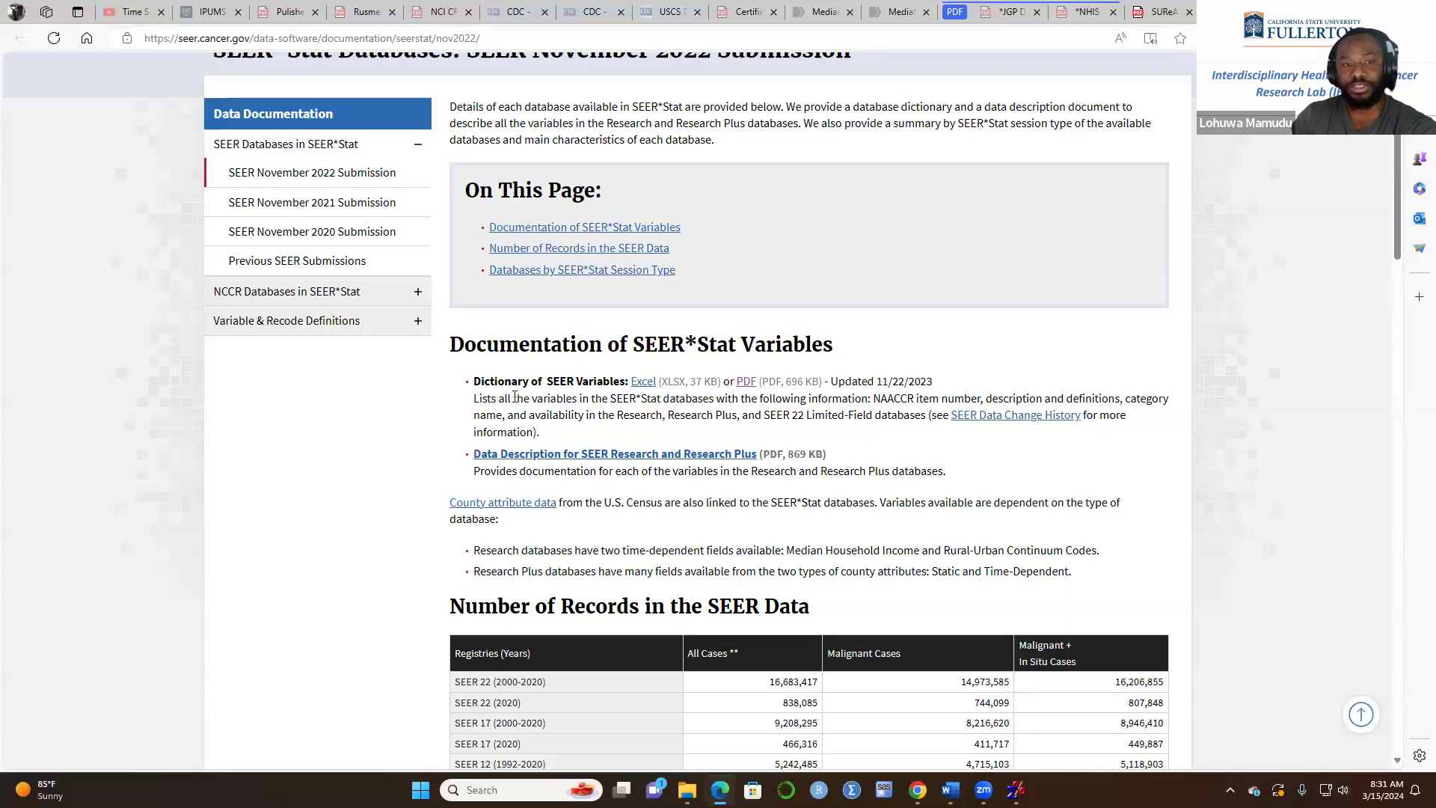
left_click(742, 382)
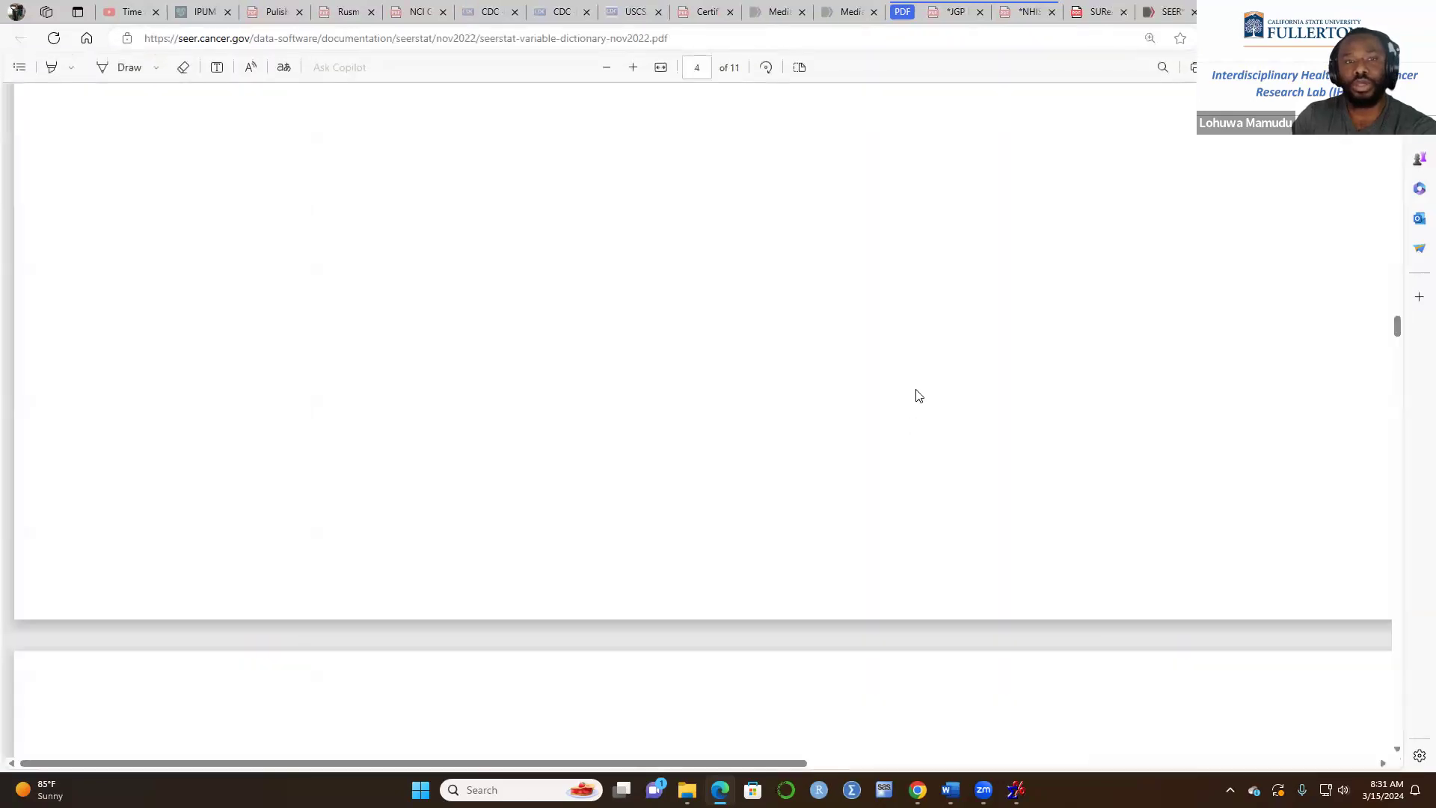
scroll(732, 467, "up", 5)
scroll(732, 471, "up", 15)
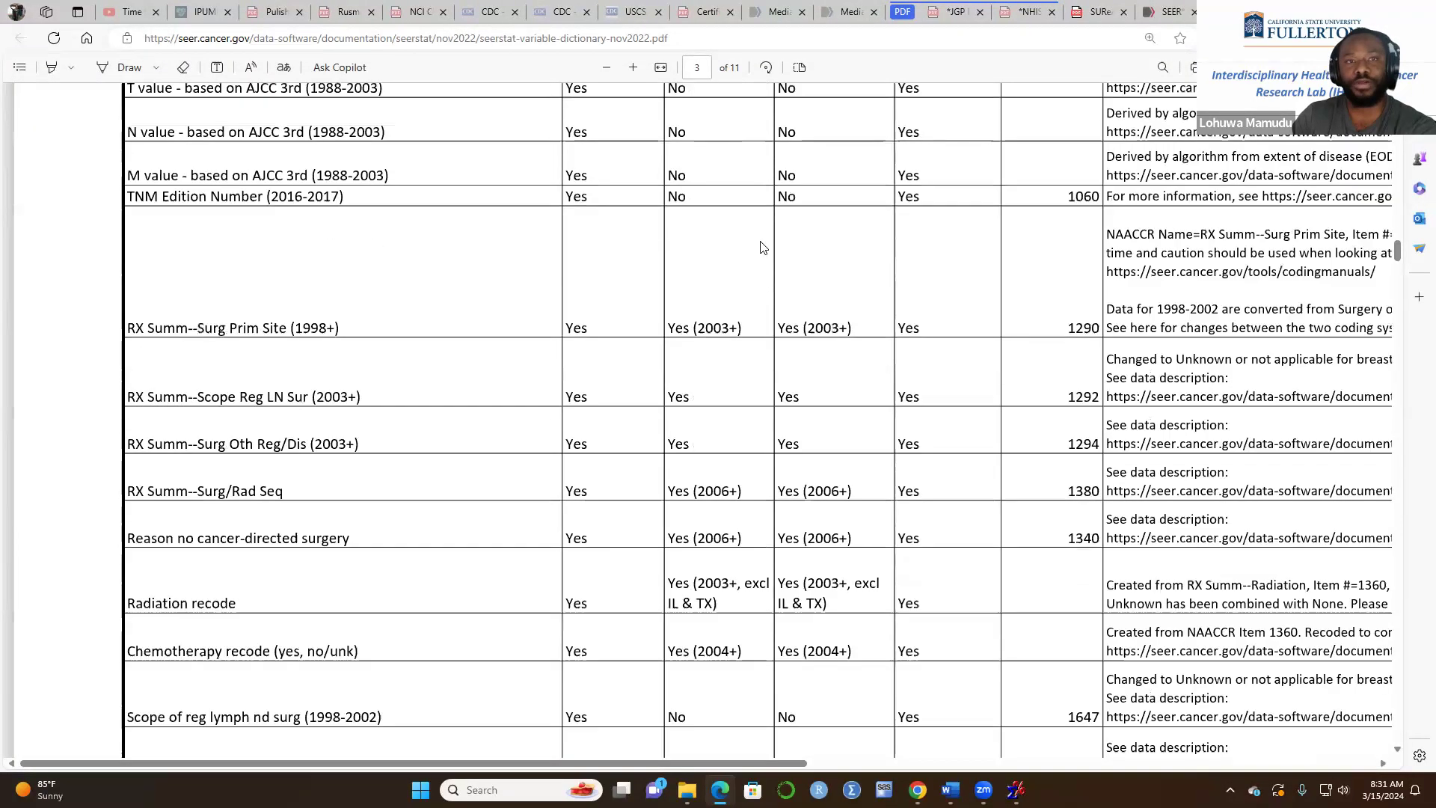
left_click(606, 67)
left_click(606, 67)
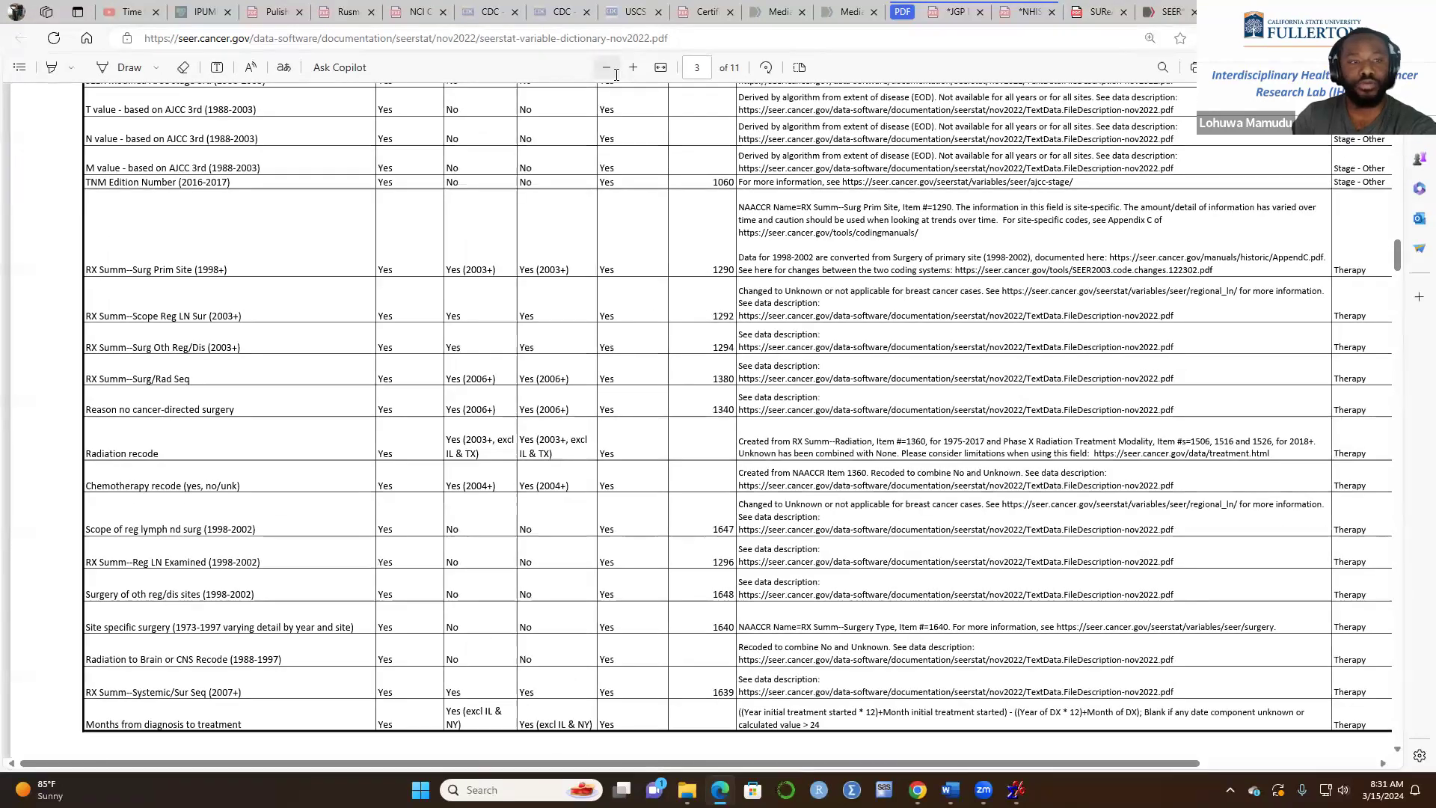
scroll(190, 449, "up", 4)
scroll(143, 444, "up", 15)
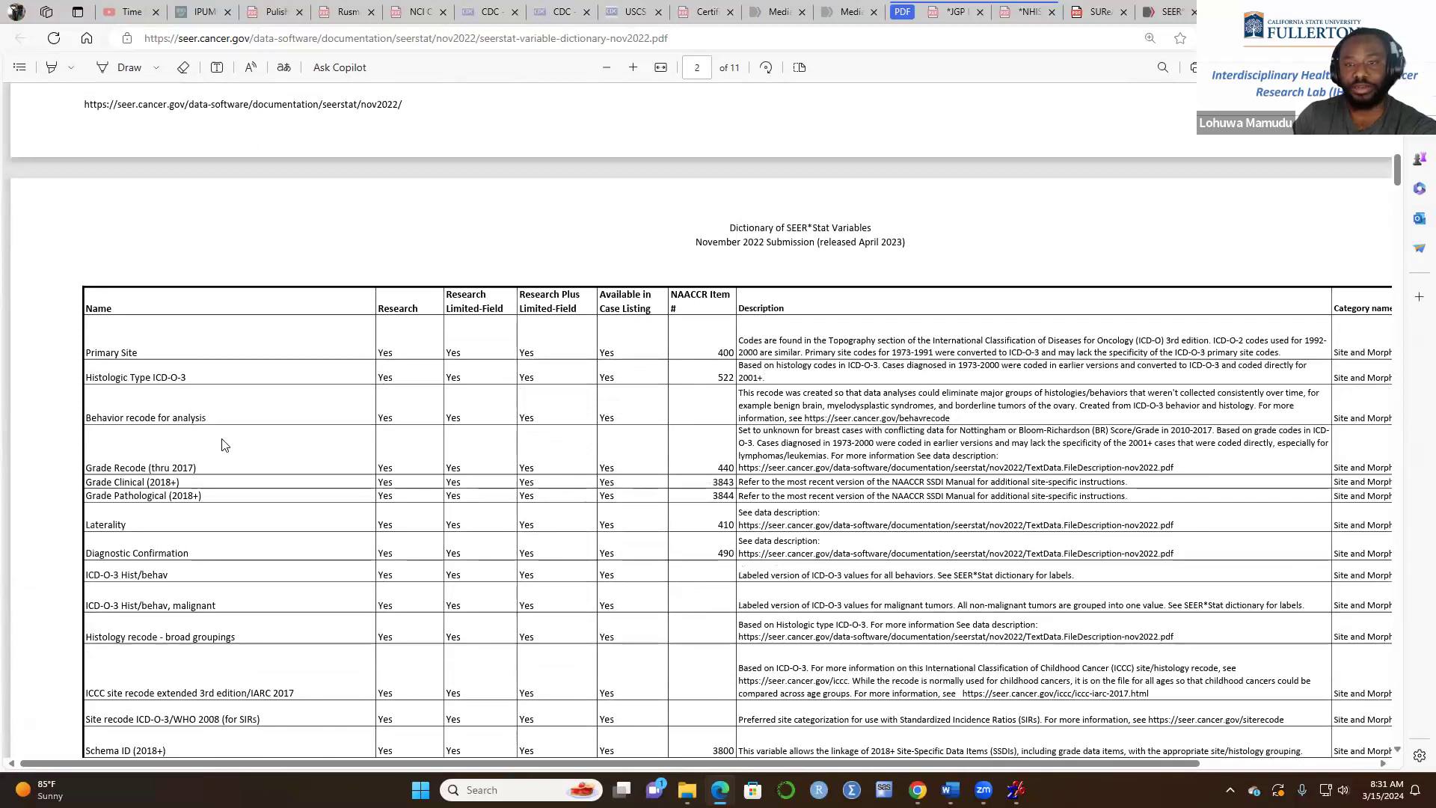
- Read through the variable dictionary from the site and morphology fields through stage, therapy and site-specific fields to the extent of disease fields
scroll(223, 447, "down", 5)
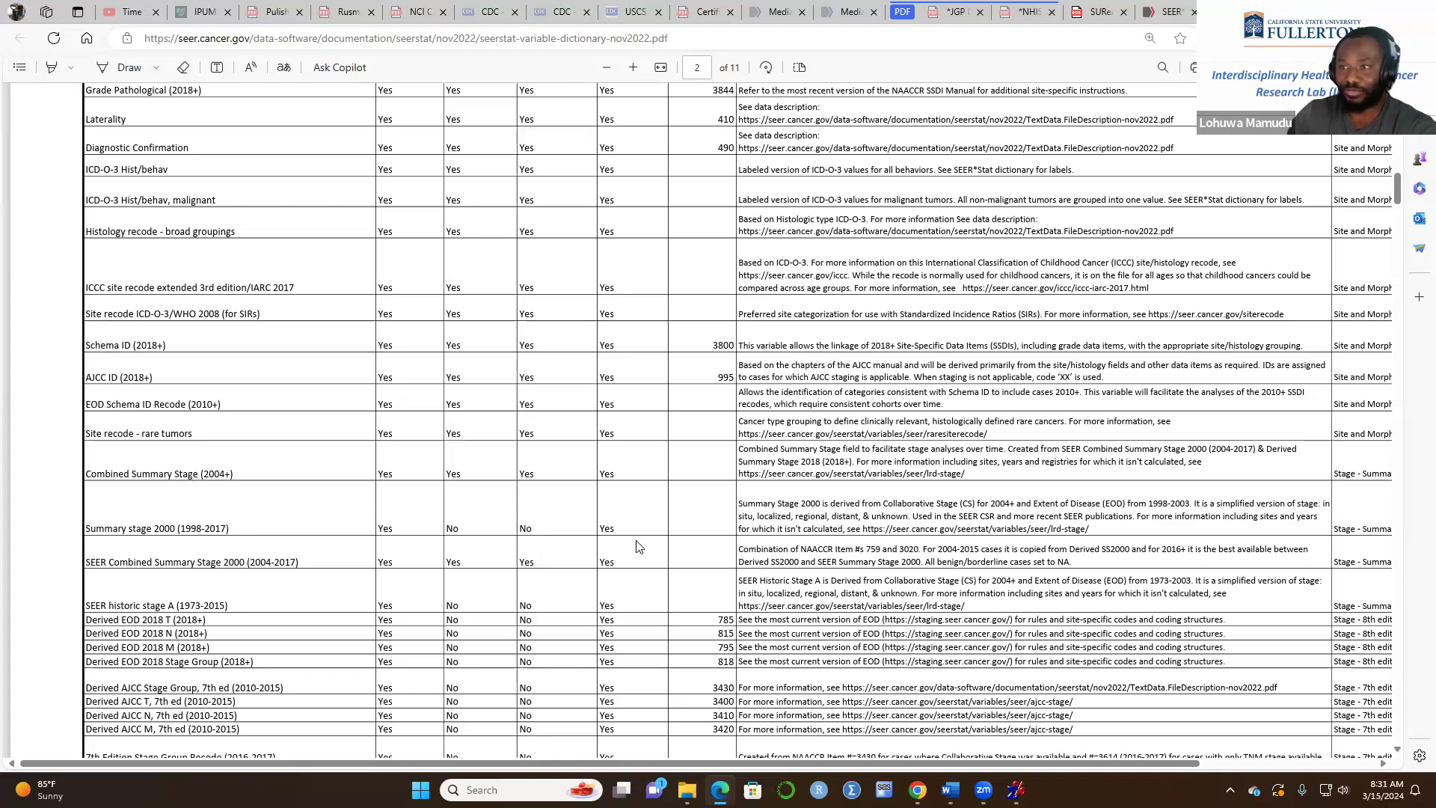
scroll(531, 575, "down", 12)
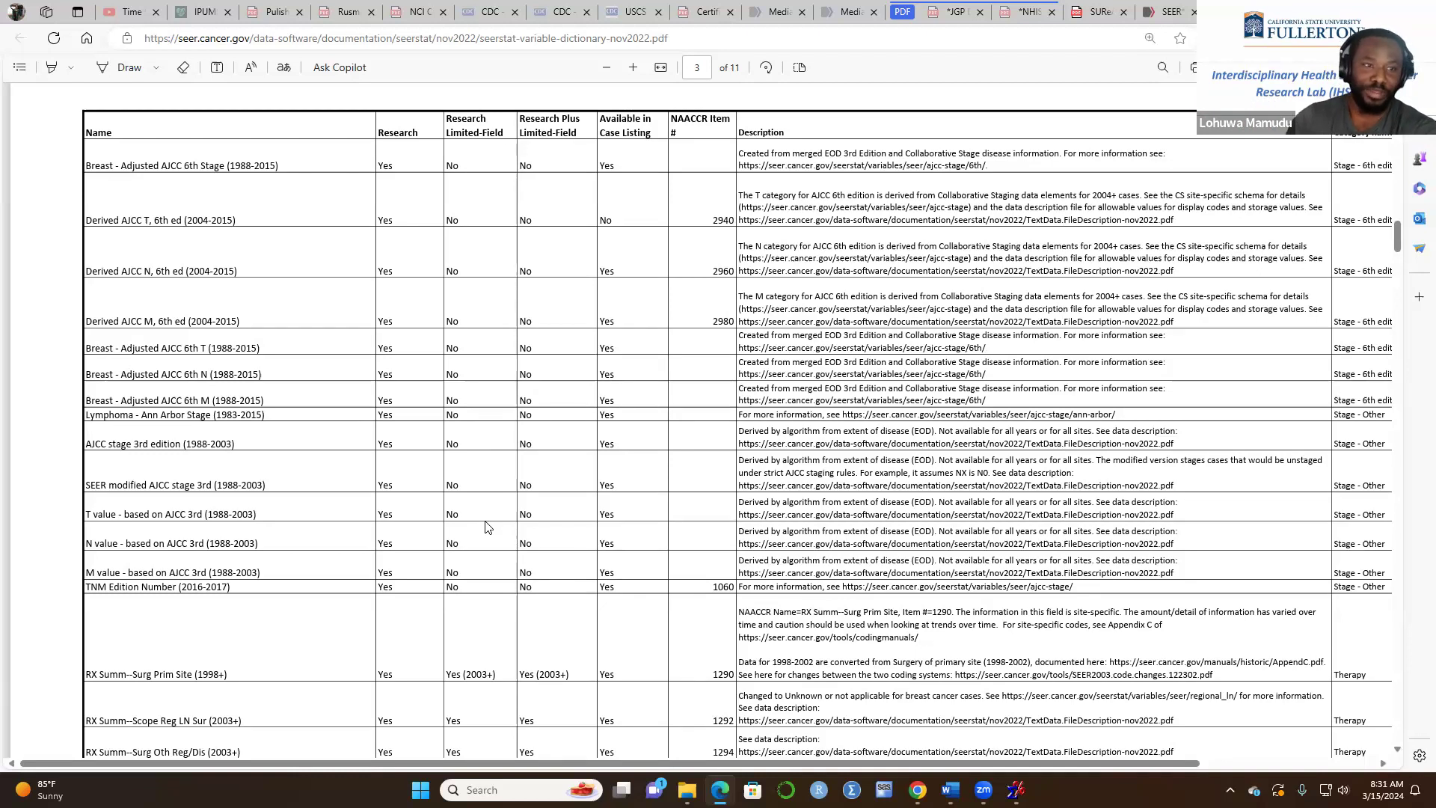
scroll(242, 448, "down", 6)
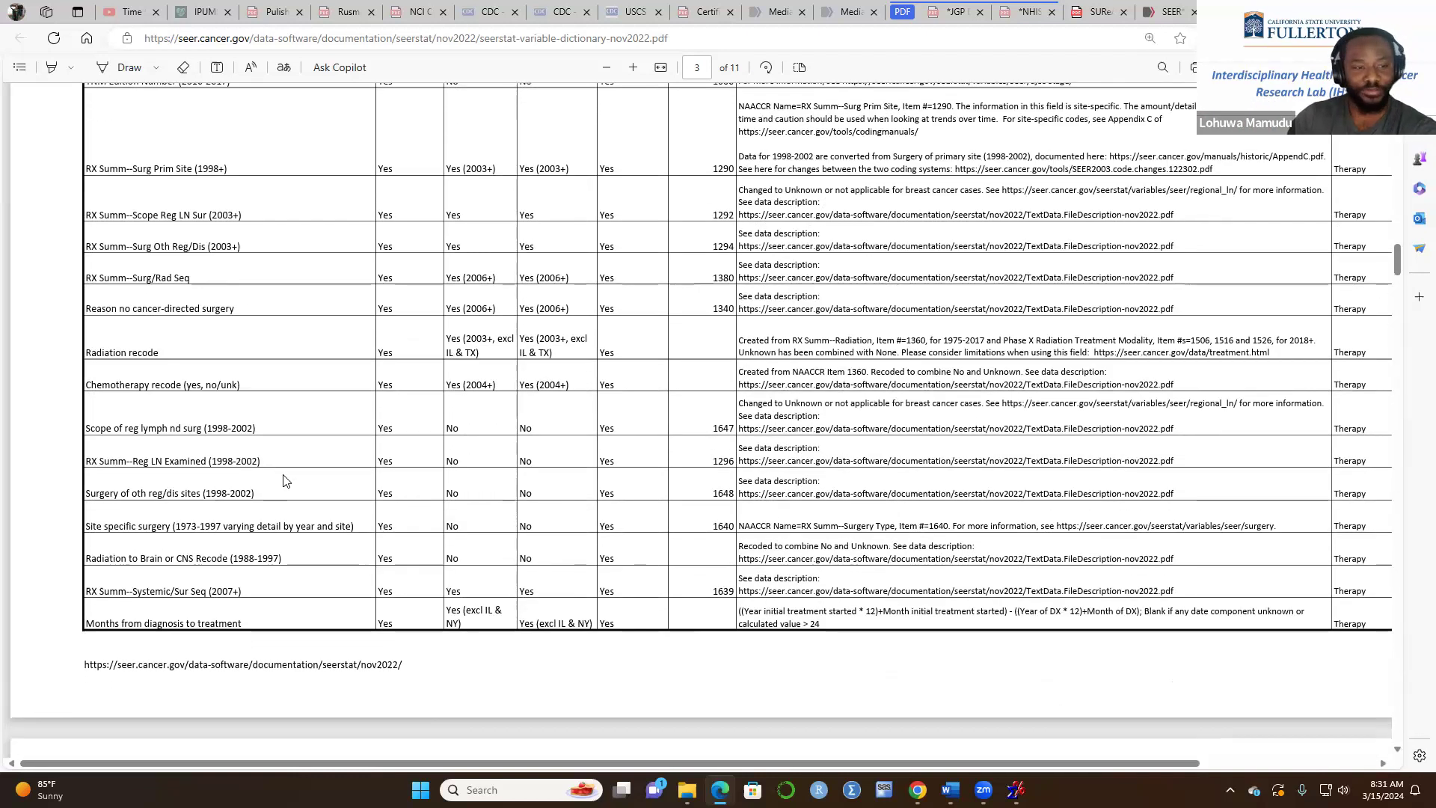
scroll(317, 559, "down", 6)
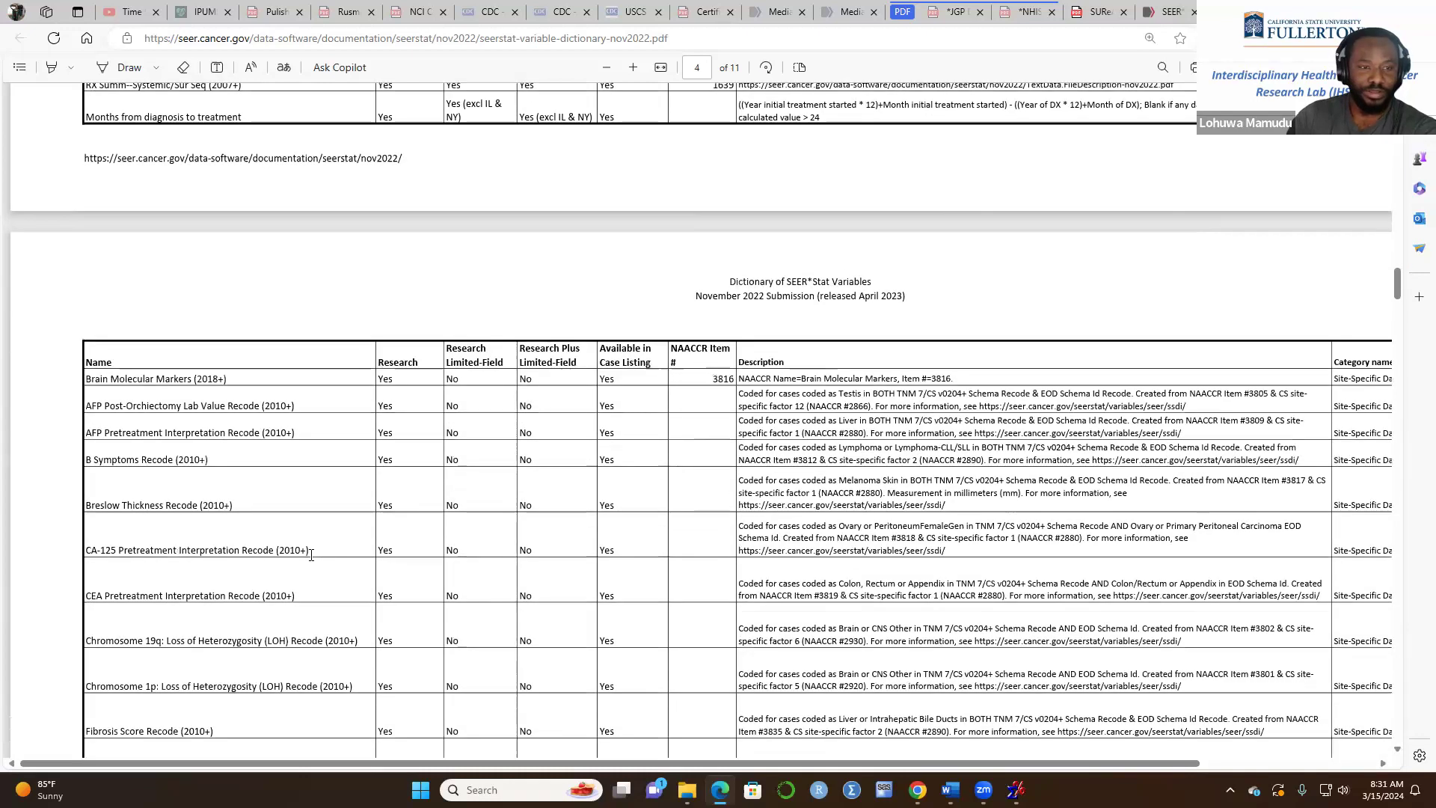
scroll(311, 554, "down", 7)
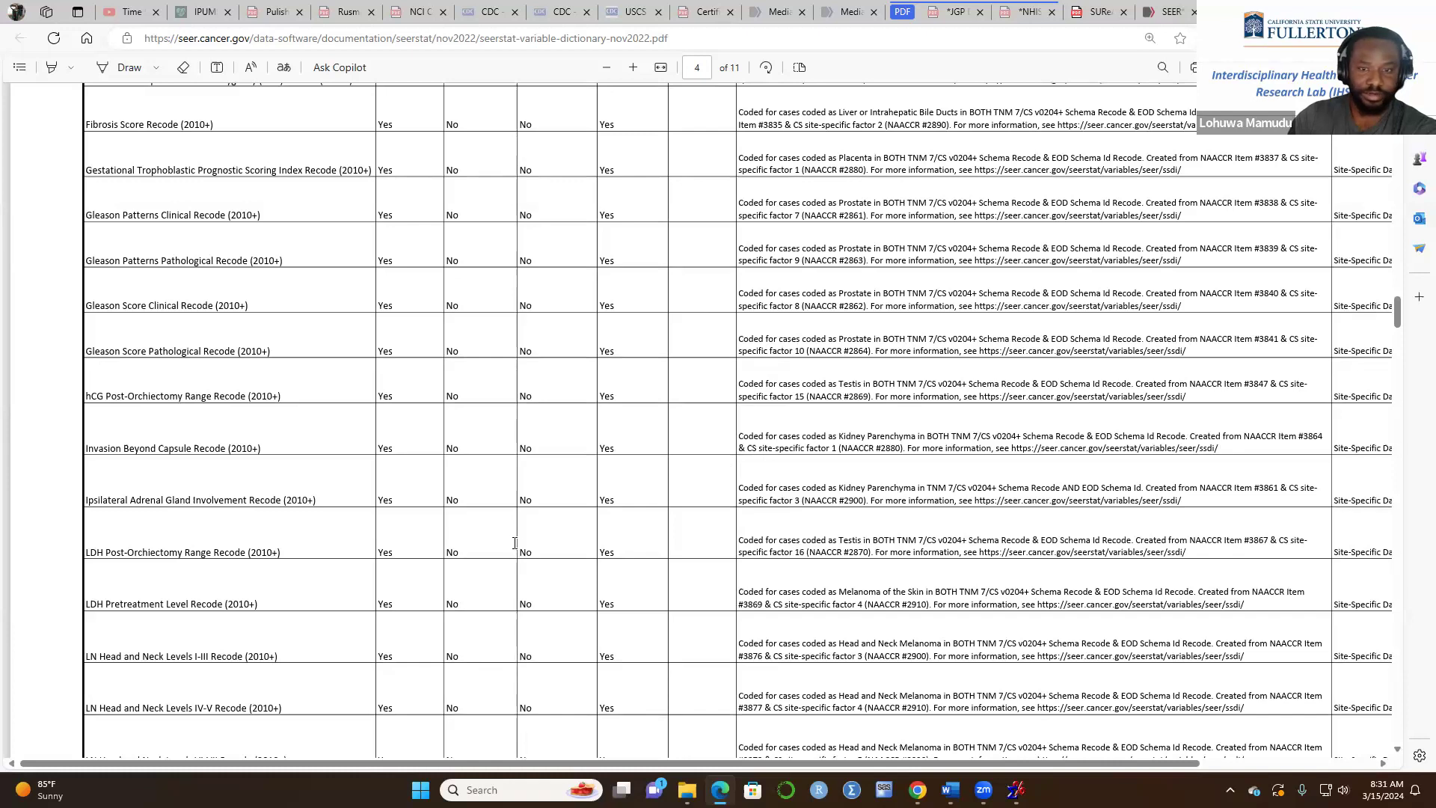
scroll(515, 543, "down", 5)
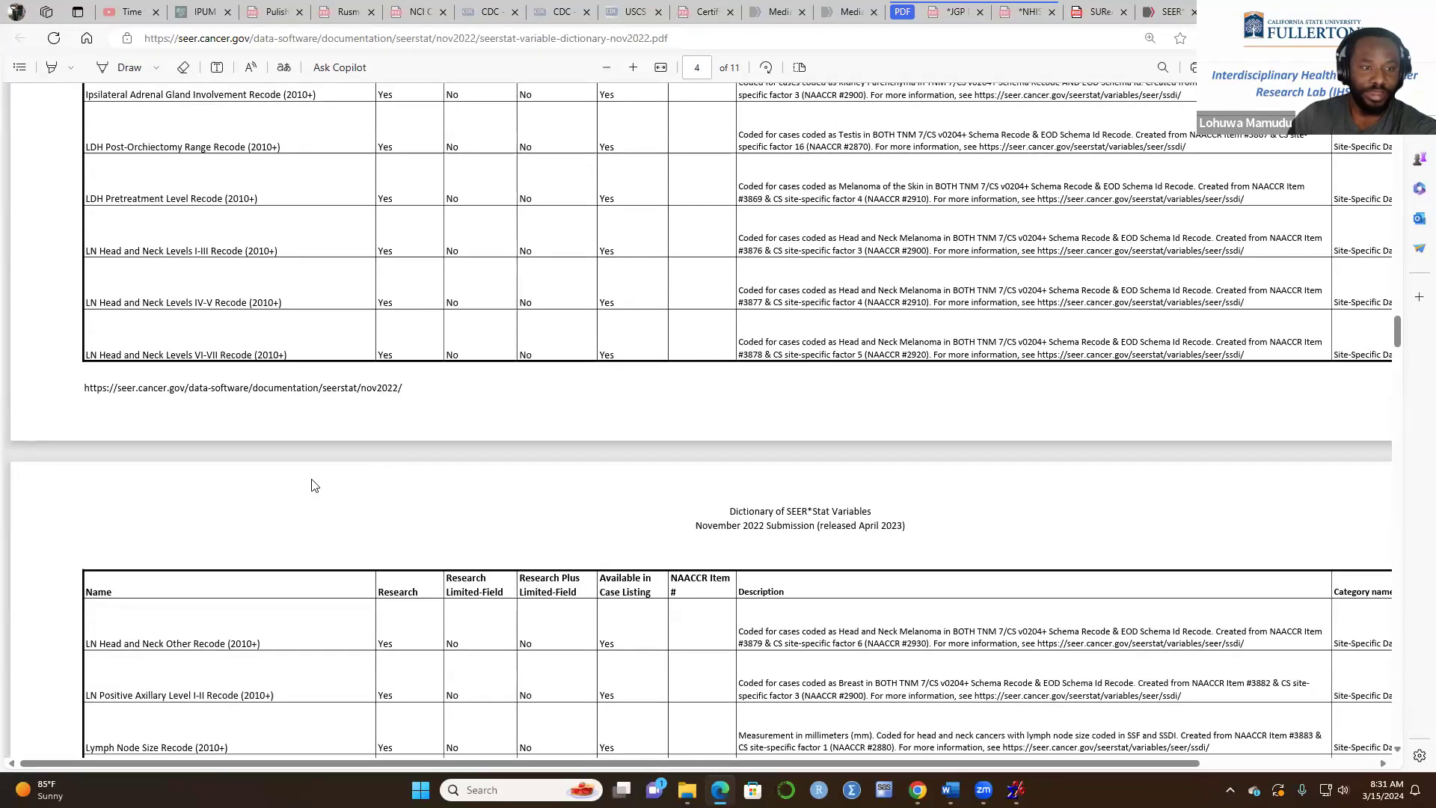
scroll(313, 485, "down", 12)
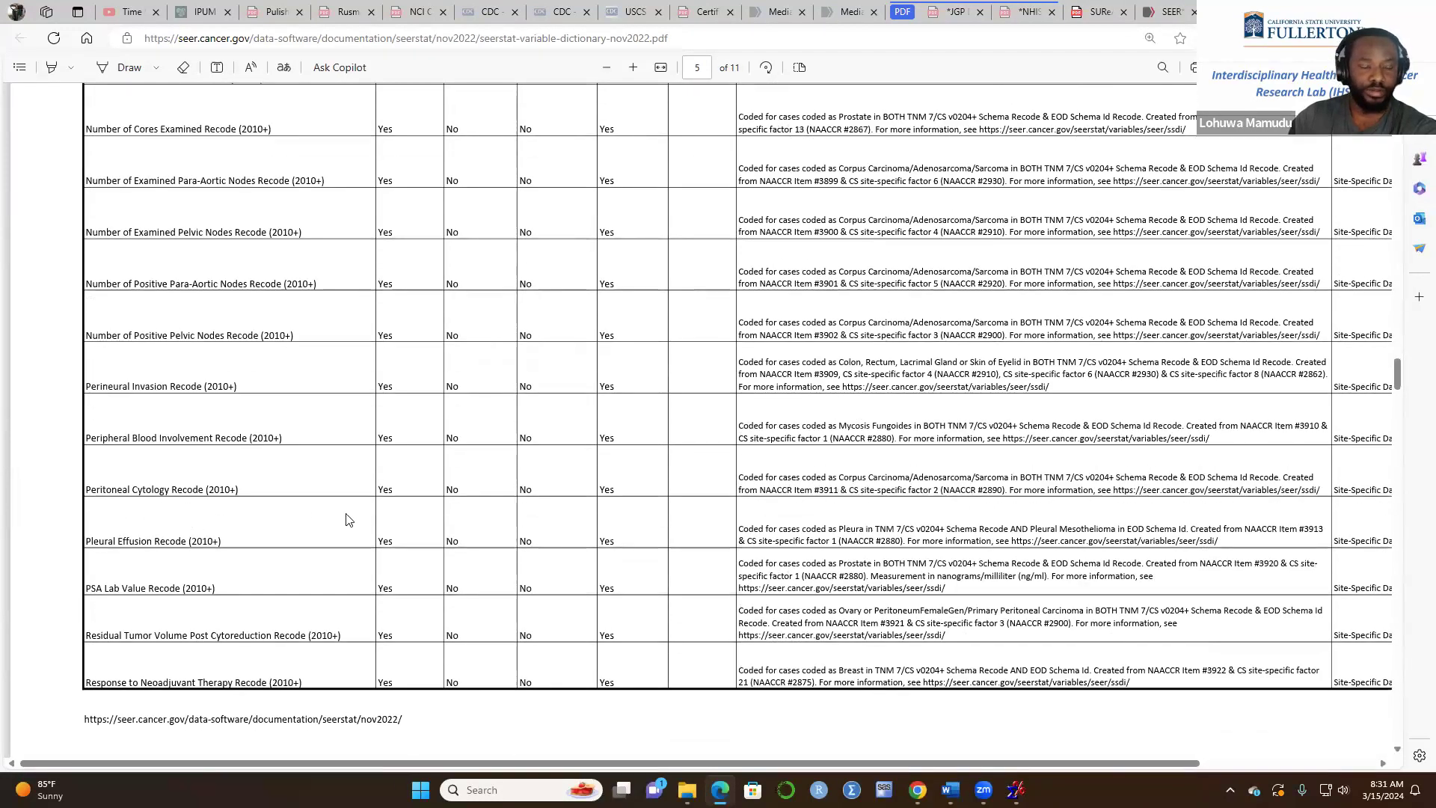
scroll(291, 599, "down", 5)
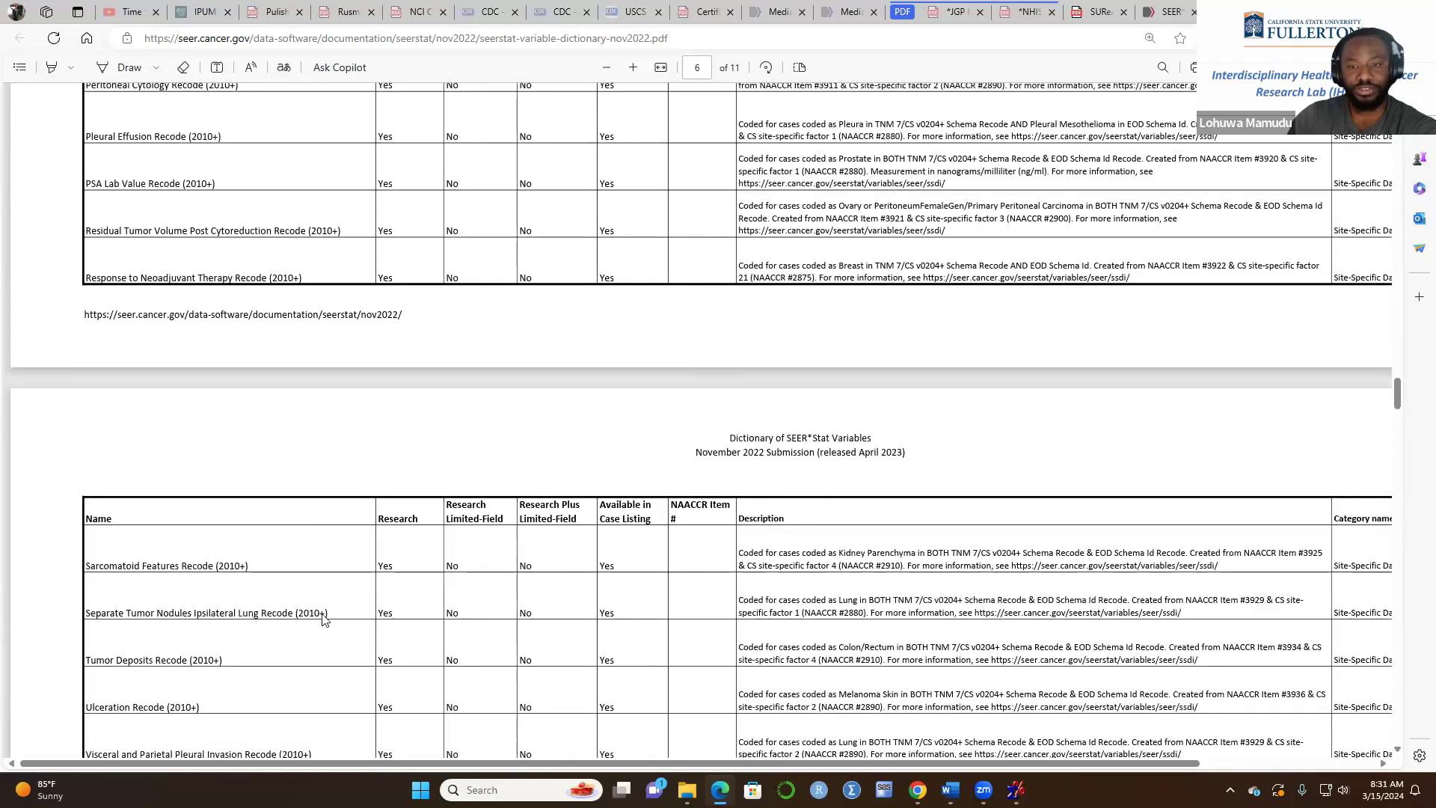
scroll(322, 658, "down", 5)
scroll(420, 565, "down", 4)
scroll(423, 564, "up", 10)
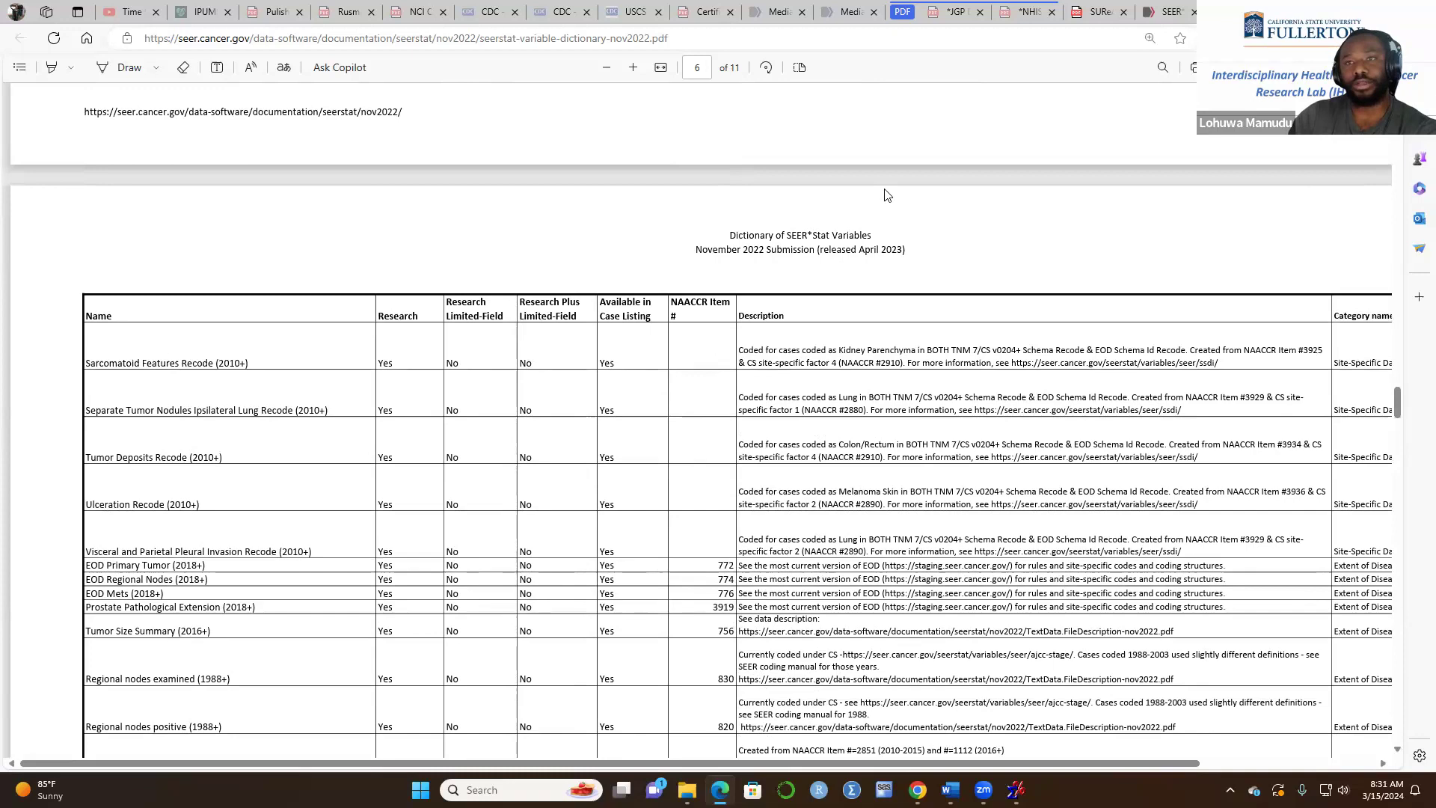
scroll(897, 554, "down", 5)
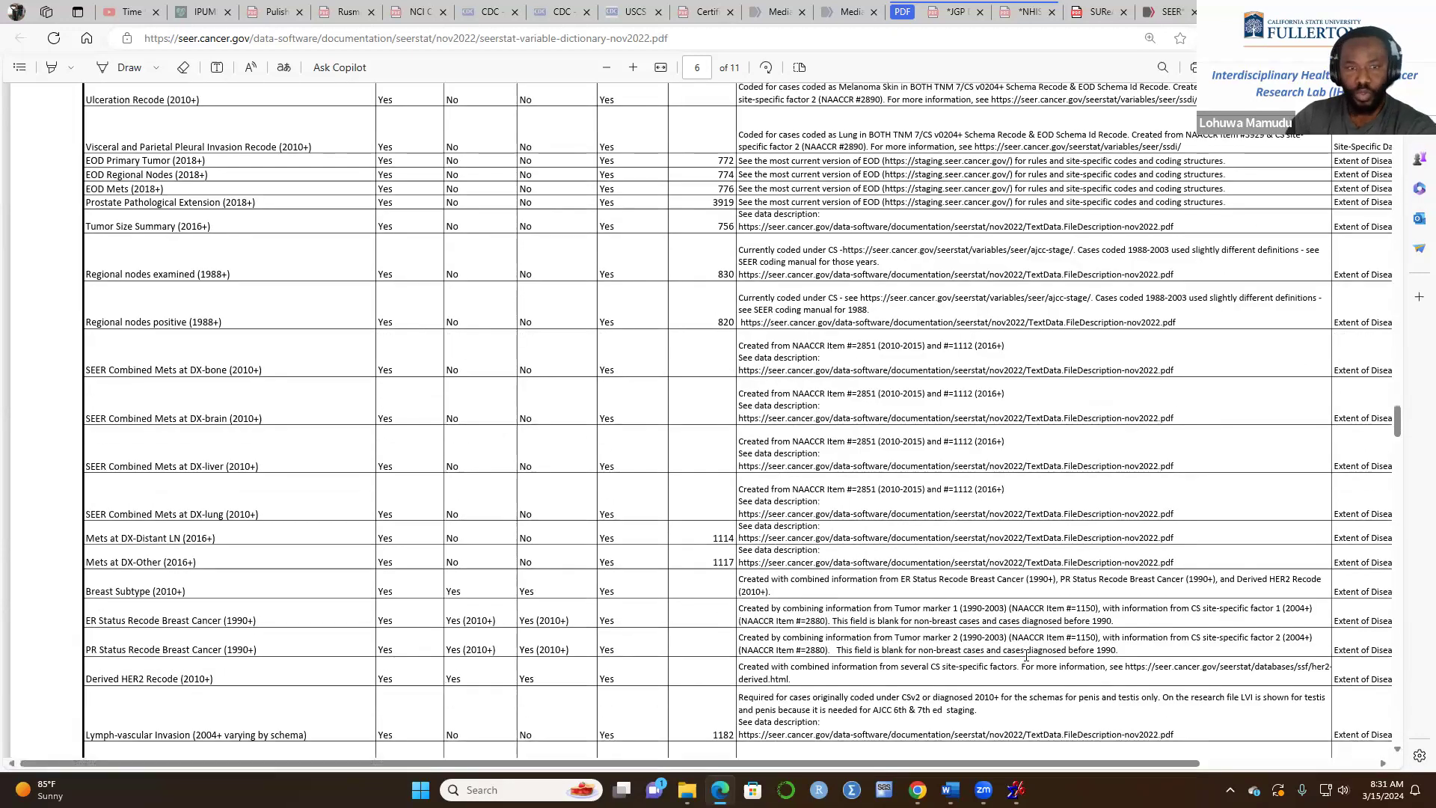
scroll(882, 546, "down", 12)
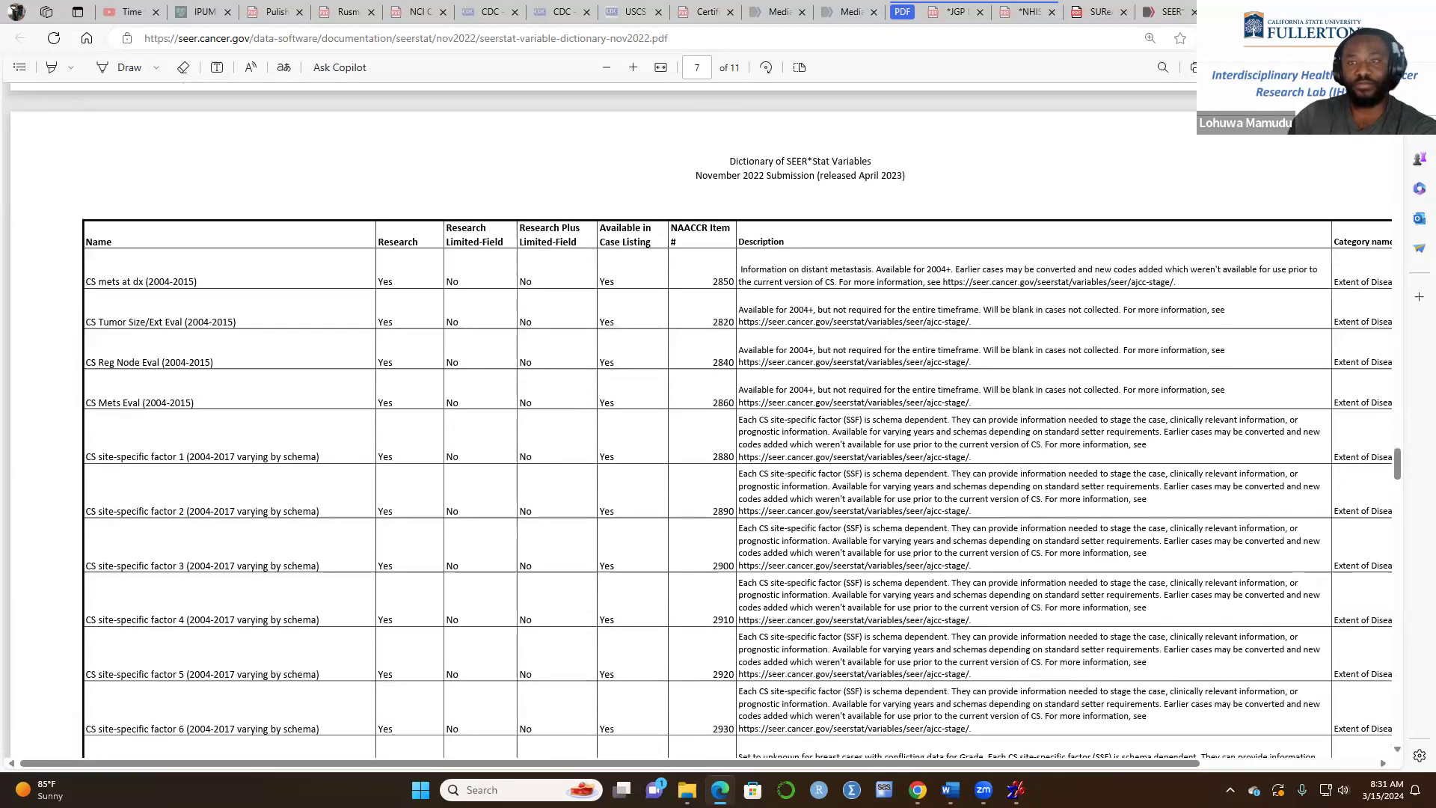
- Return to the SEER November 2022 Submission page and look through the databases listed by SEER*Stat session type
left_click(1159, 12)
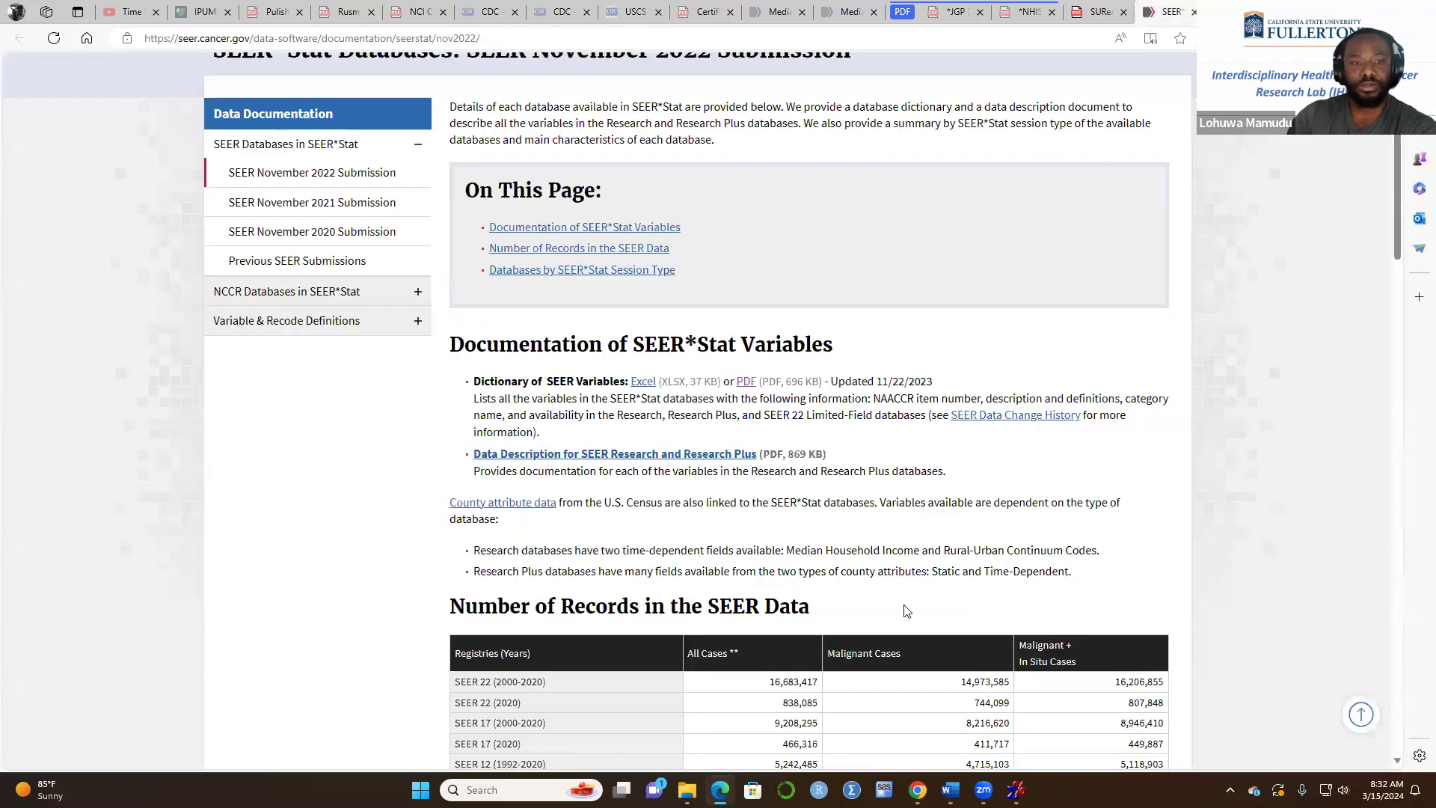
scroll(906, 621, "down", 3)
scroll(907, 623, "down", 6)
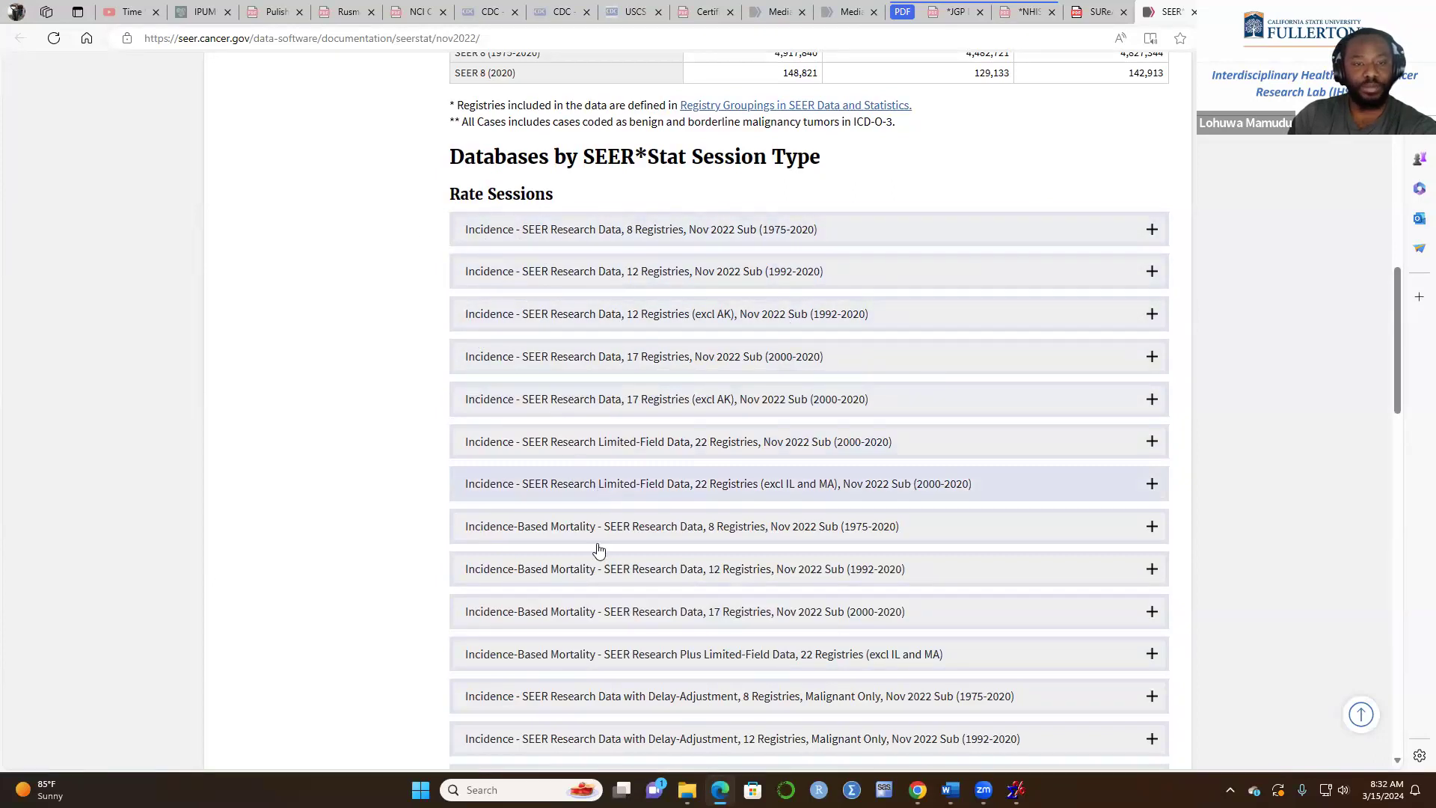
scroll(602, 564, "down", 8)
scroll(607, 578, "down", 3)
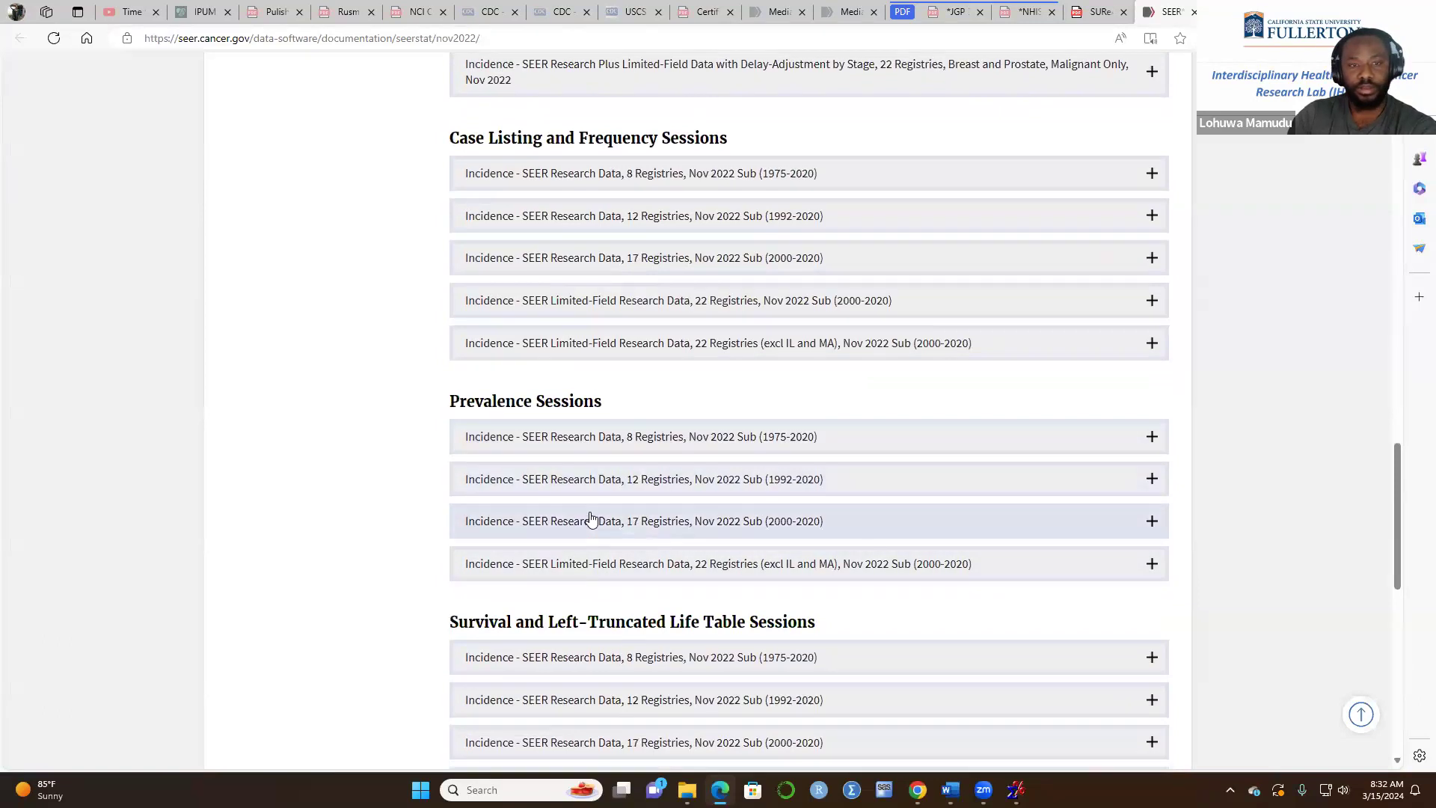
scroll(855, 549, "up", 2)
scroll(854, 549, "up", 10)
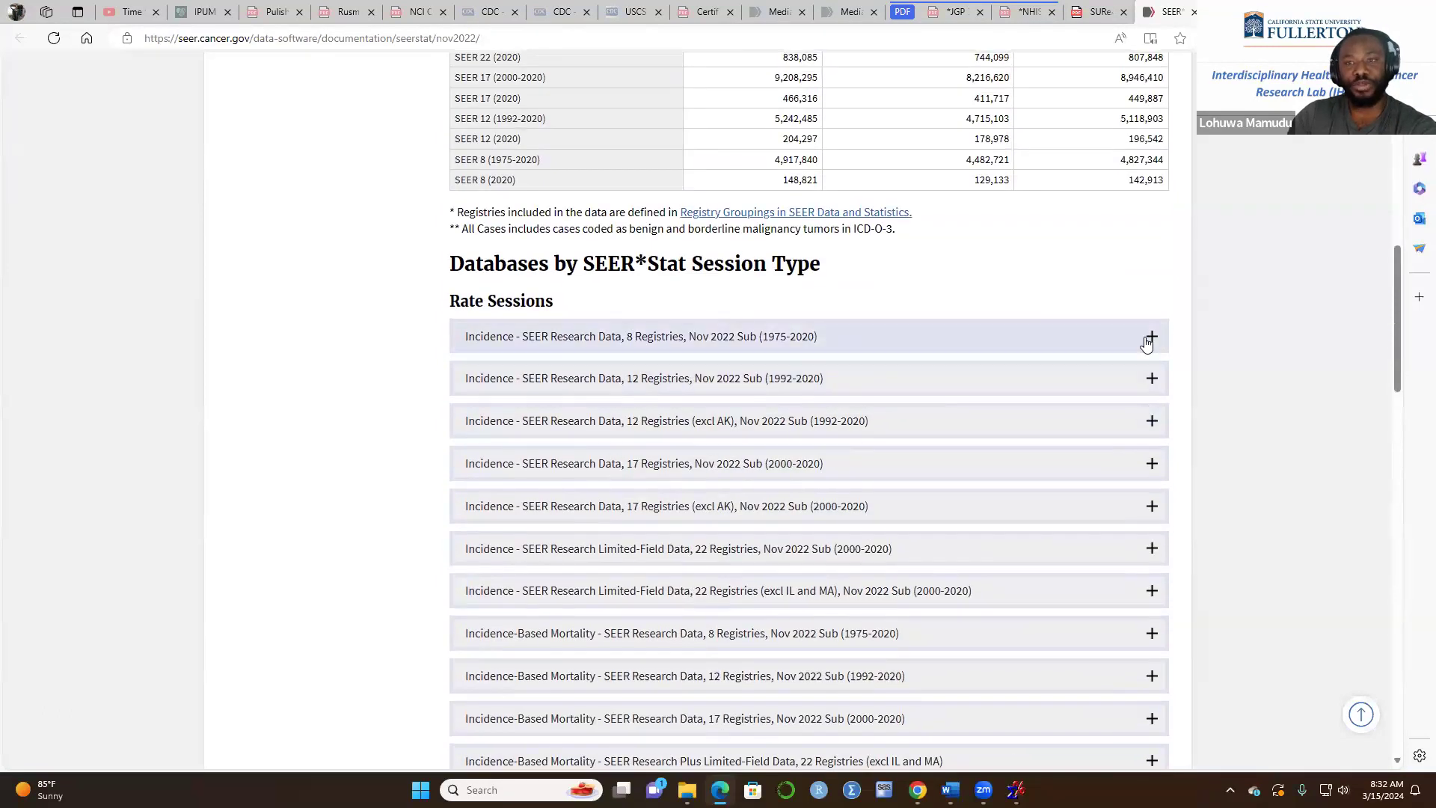
- Check the details of the 8 Registries (1975-2020) incidence database under Rate Sessions and skim the remaining session types and record counts
left_click(1151, 338)
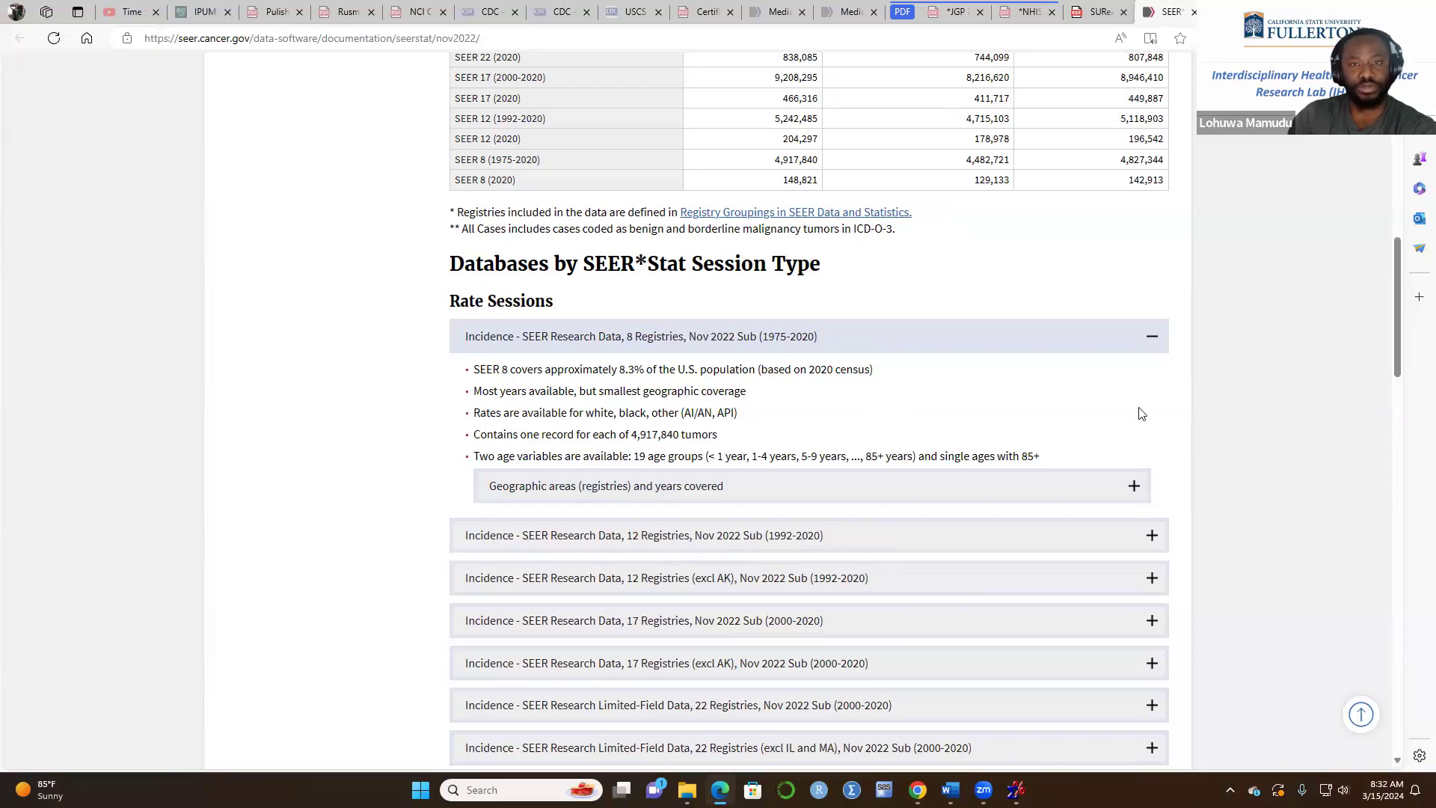
left_click(1150, 334)
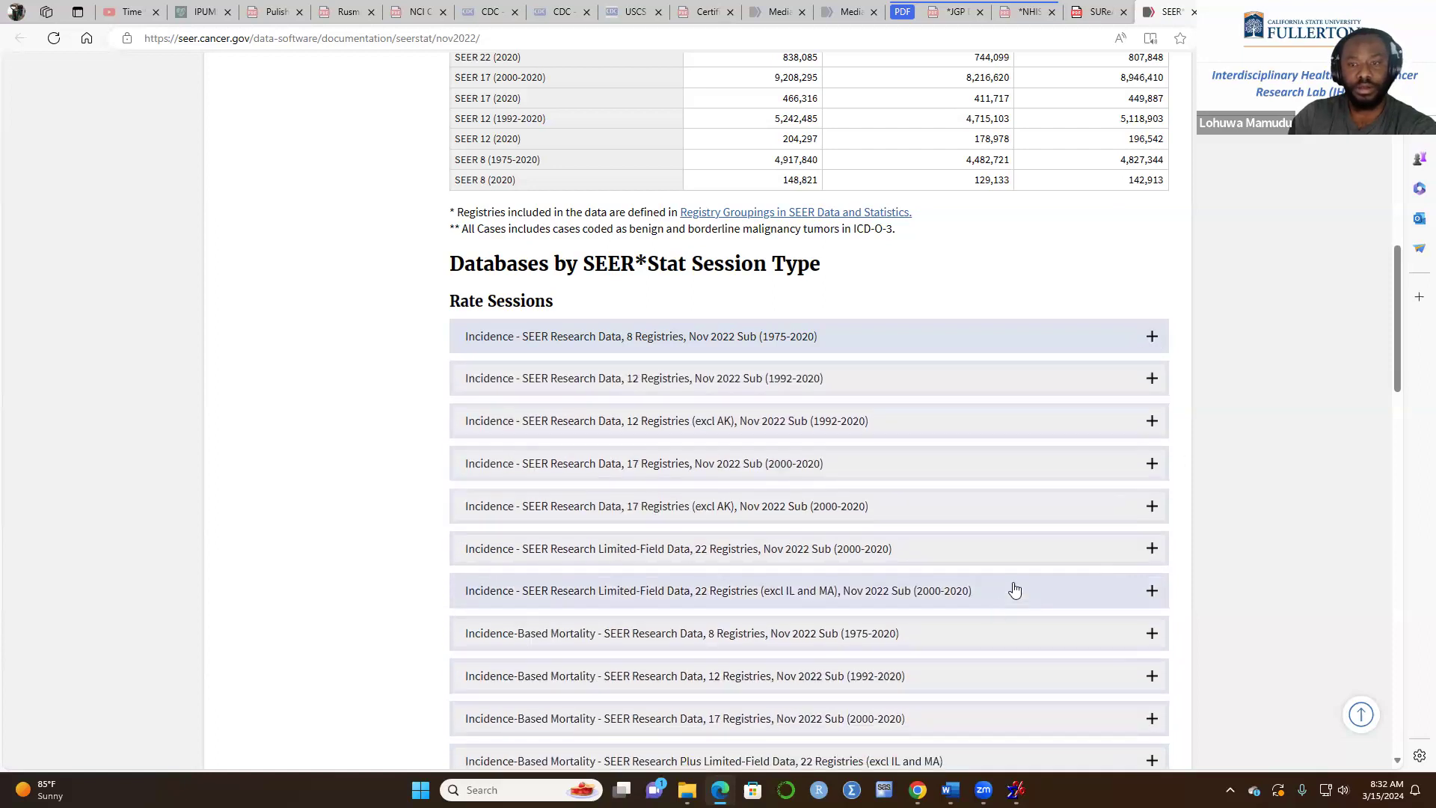
scroll(1006, 598, "down", 8)
scroll(1006, 619, "down", 13)
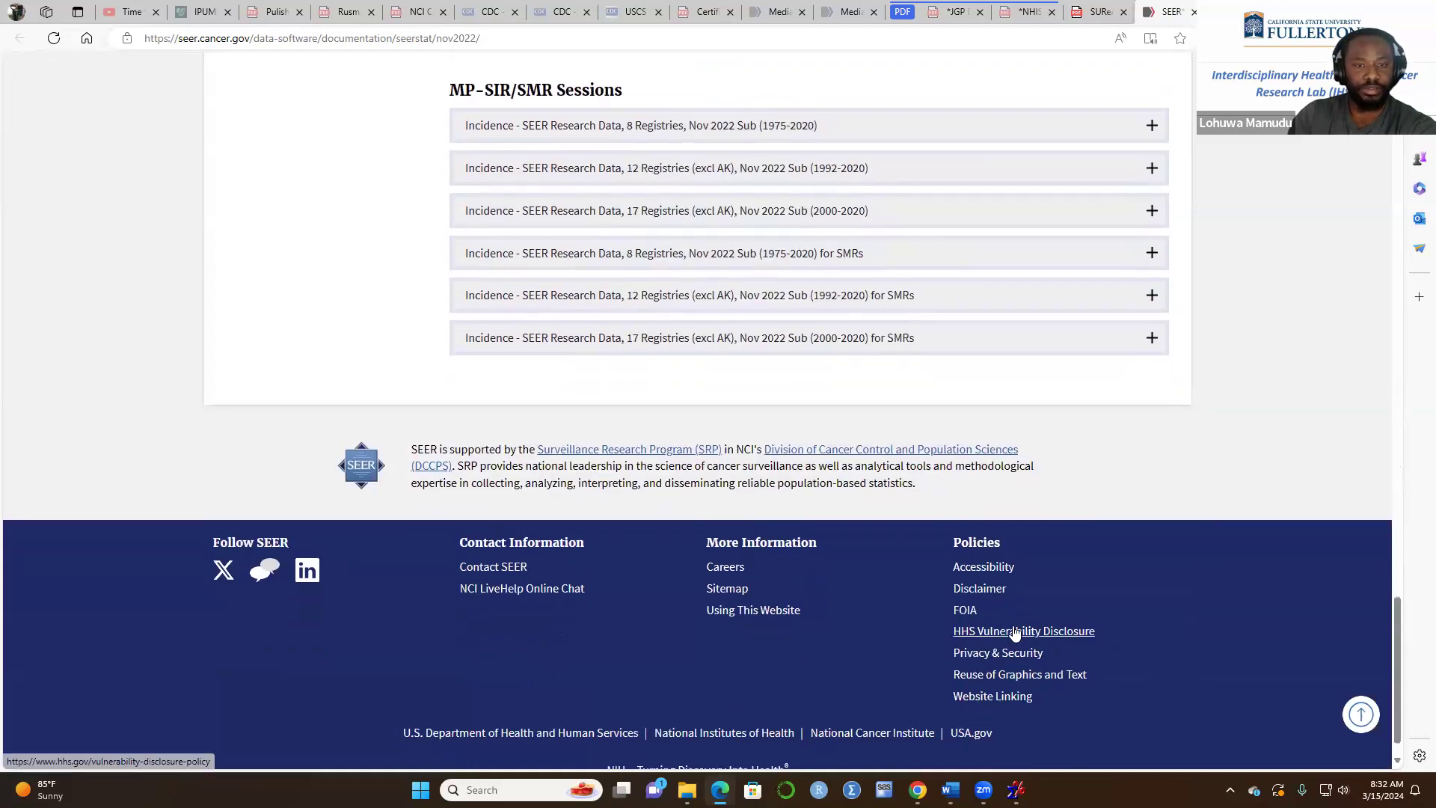
scroll(1004, 557, "up", 20)
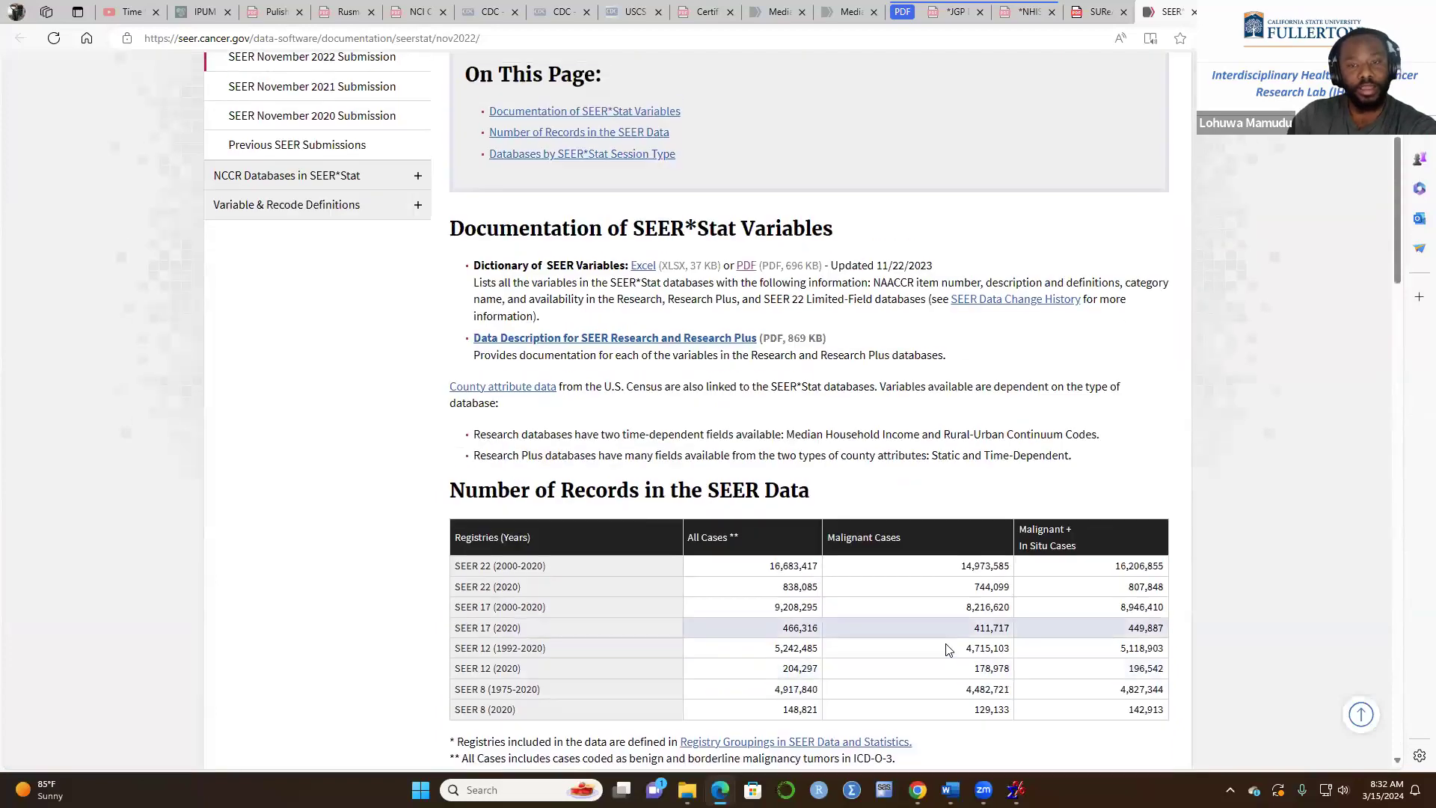
scroll(914, 551, "down", 5)
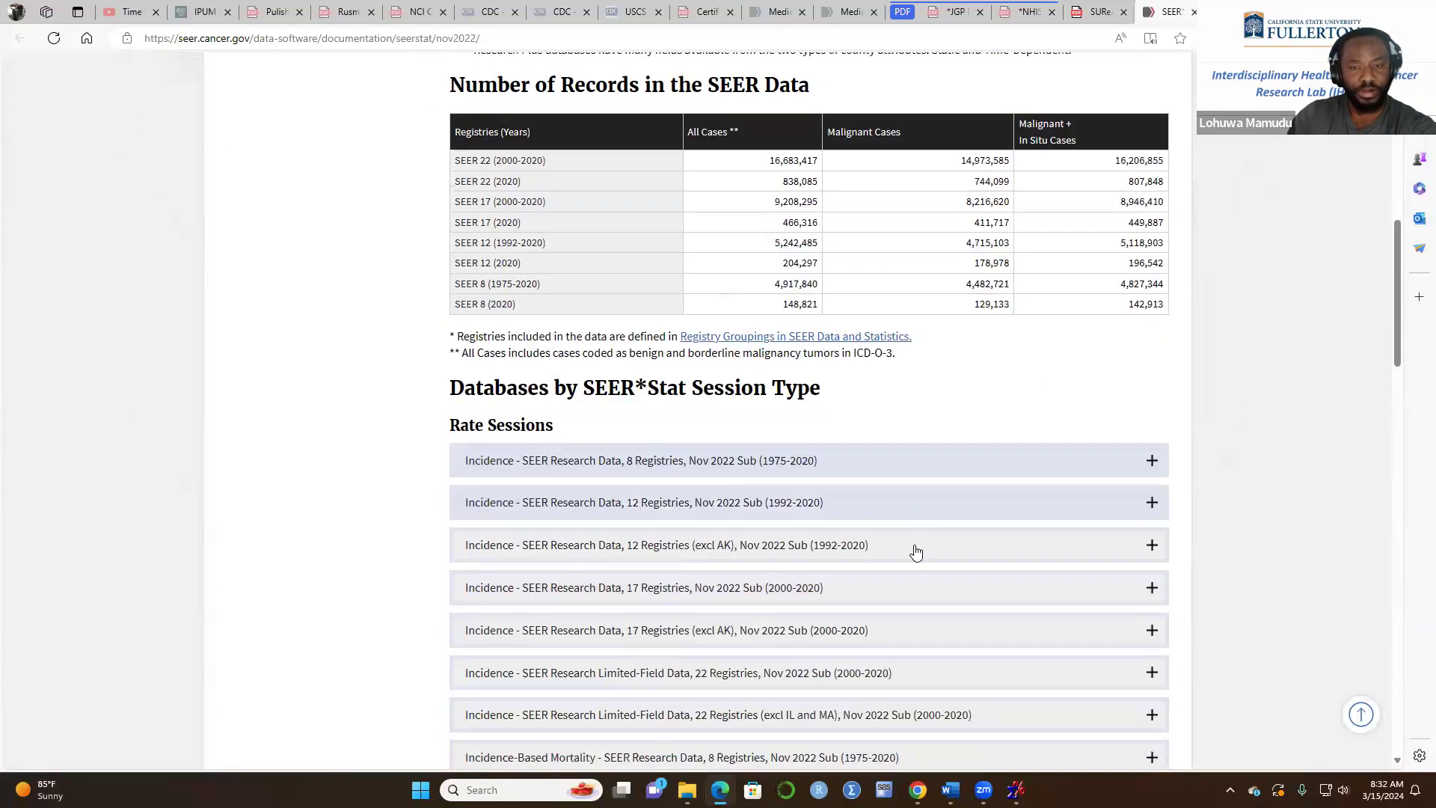
scroll(1053, 436, "up", 10)
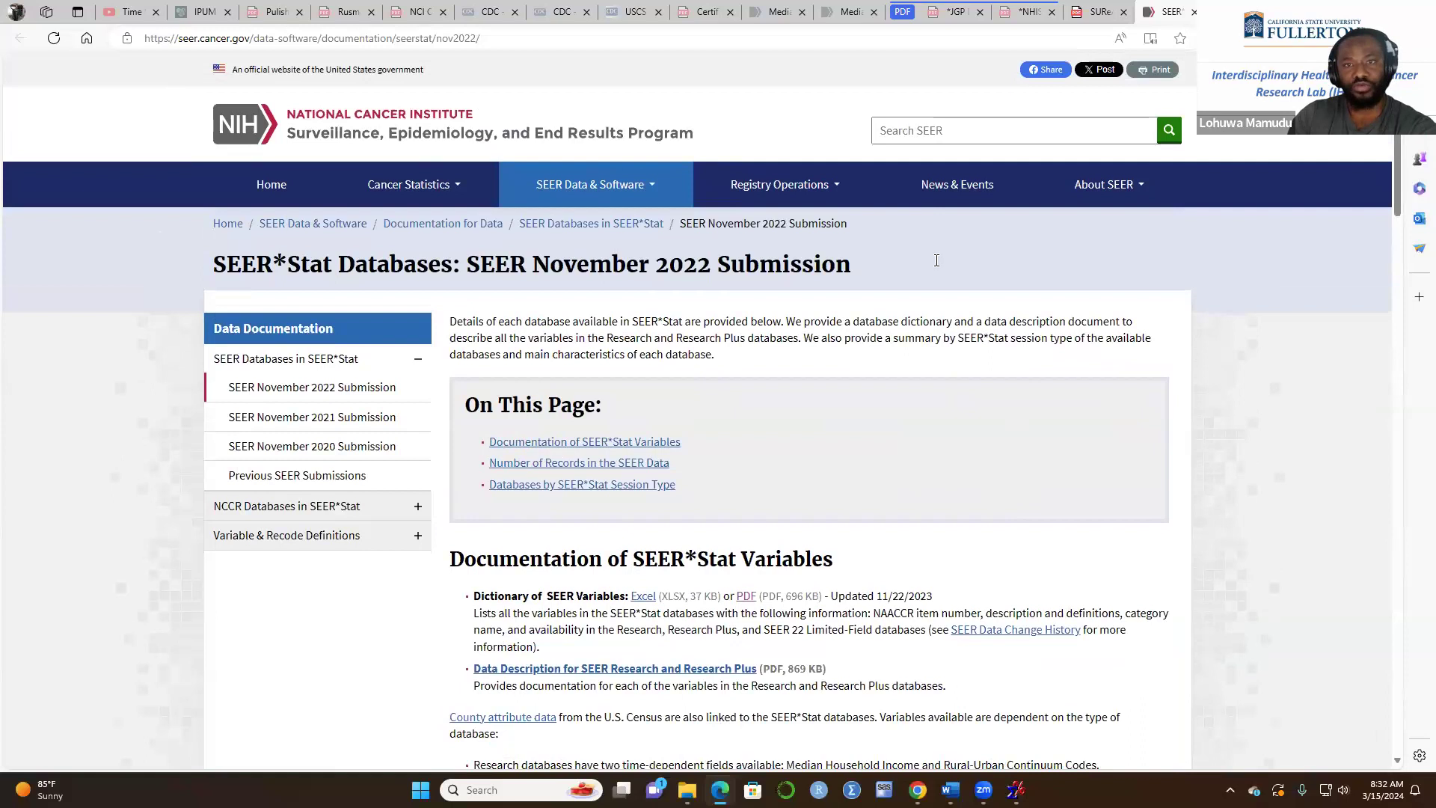
- Open the Data Description for SEER Research and Research Plus document and look through its contents list
left_click(958, 149)
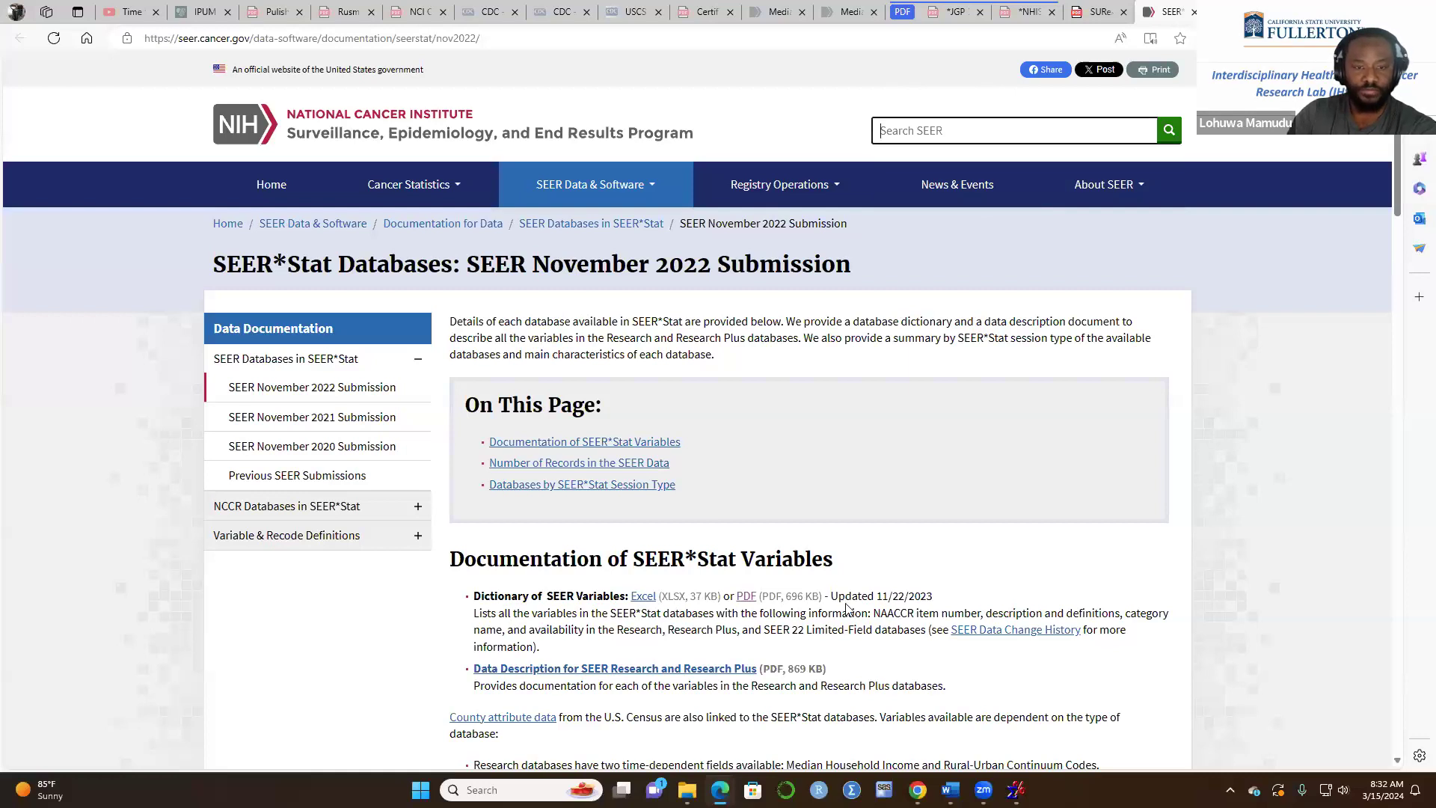
scroll(843, 608, "down", 4)
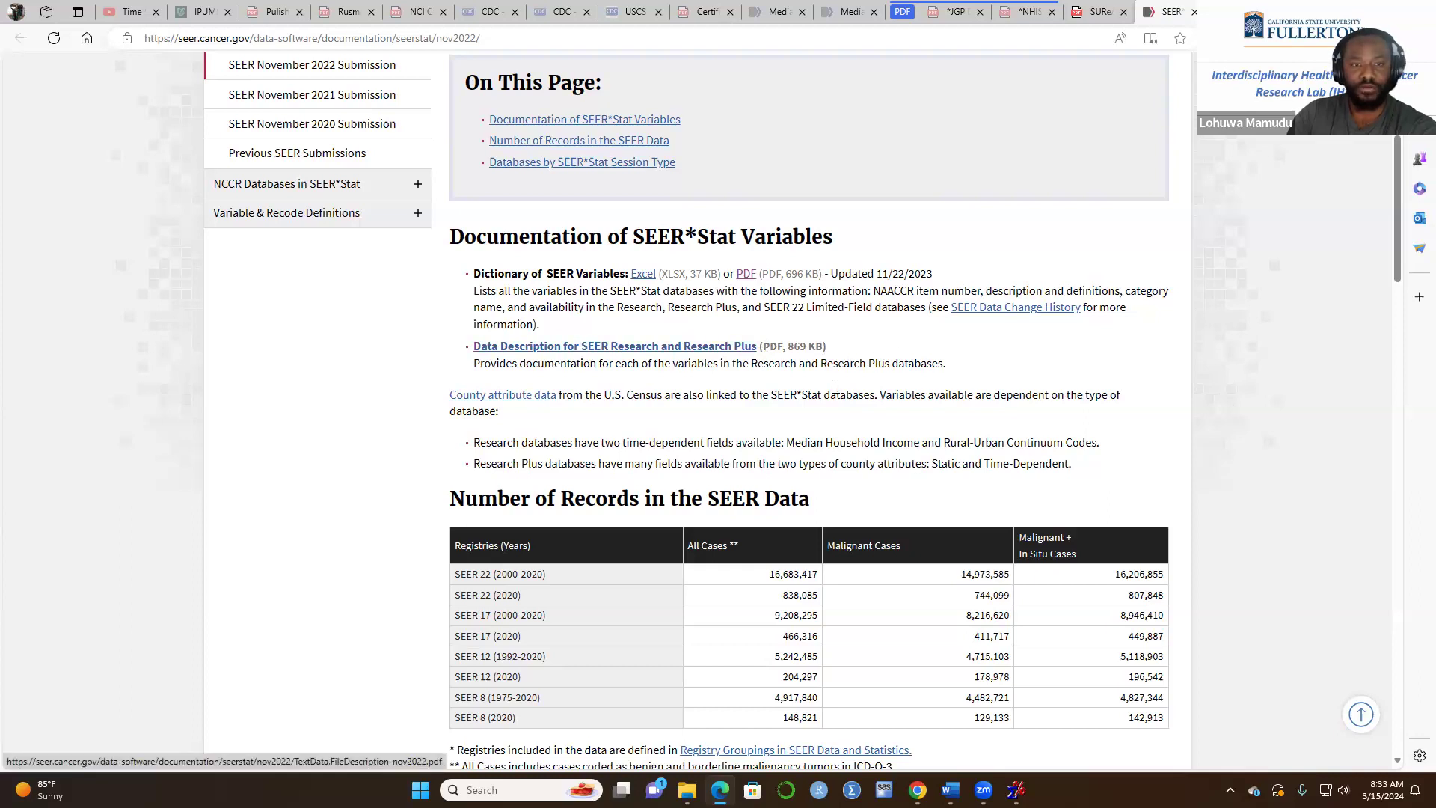
left_click(658, 346)
scroll(855, 599, "down", 20)
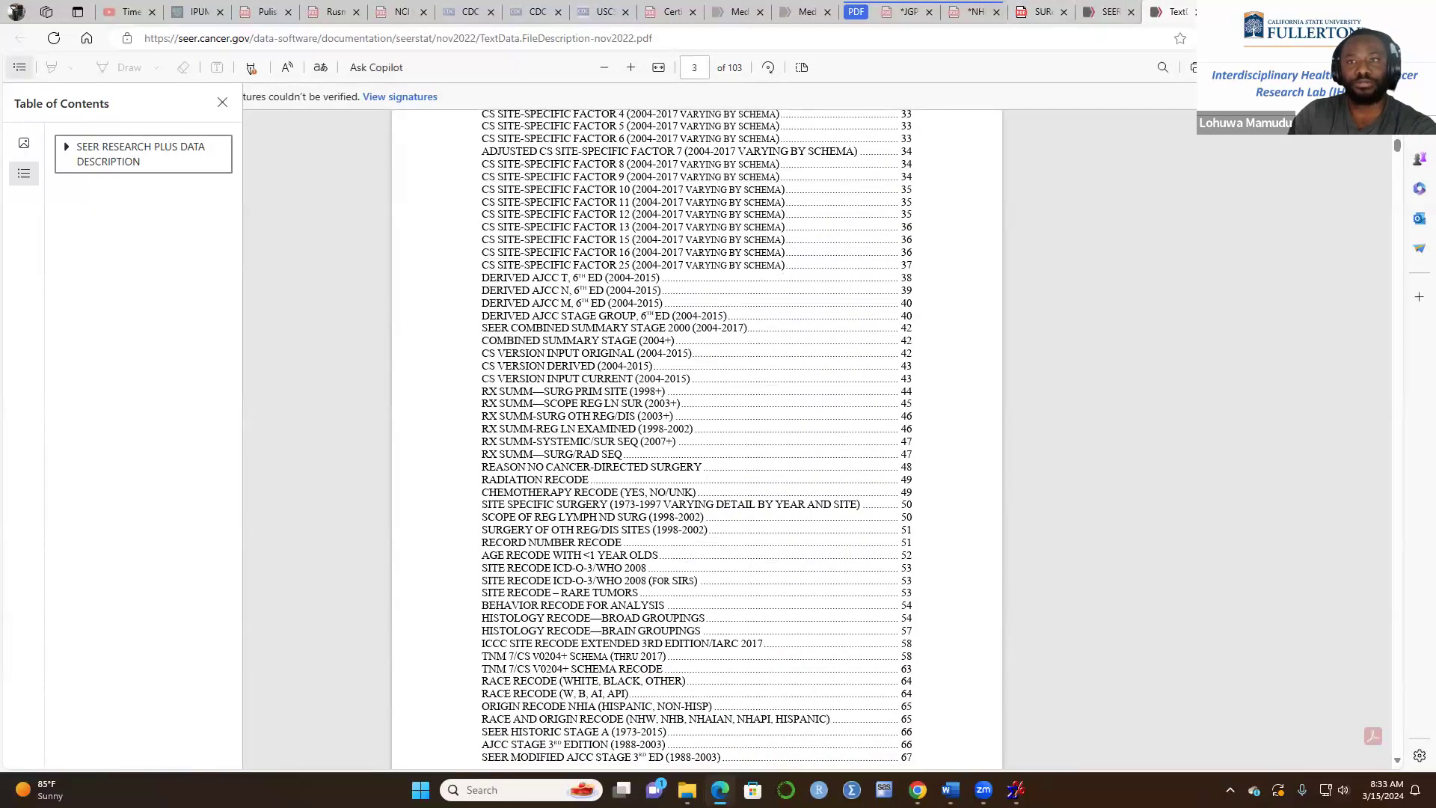
- Switch to SEER*Stat and open the Case Selection editor for the case listing session
key("alt+Tab")
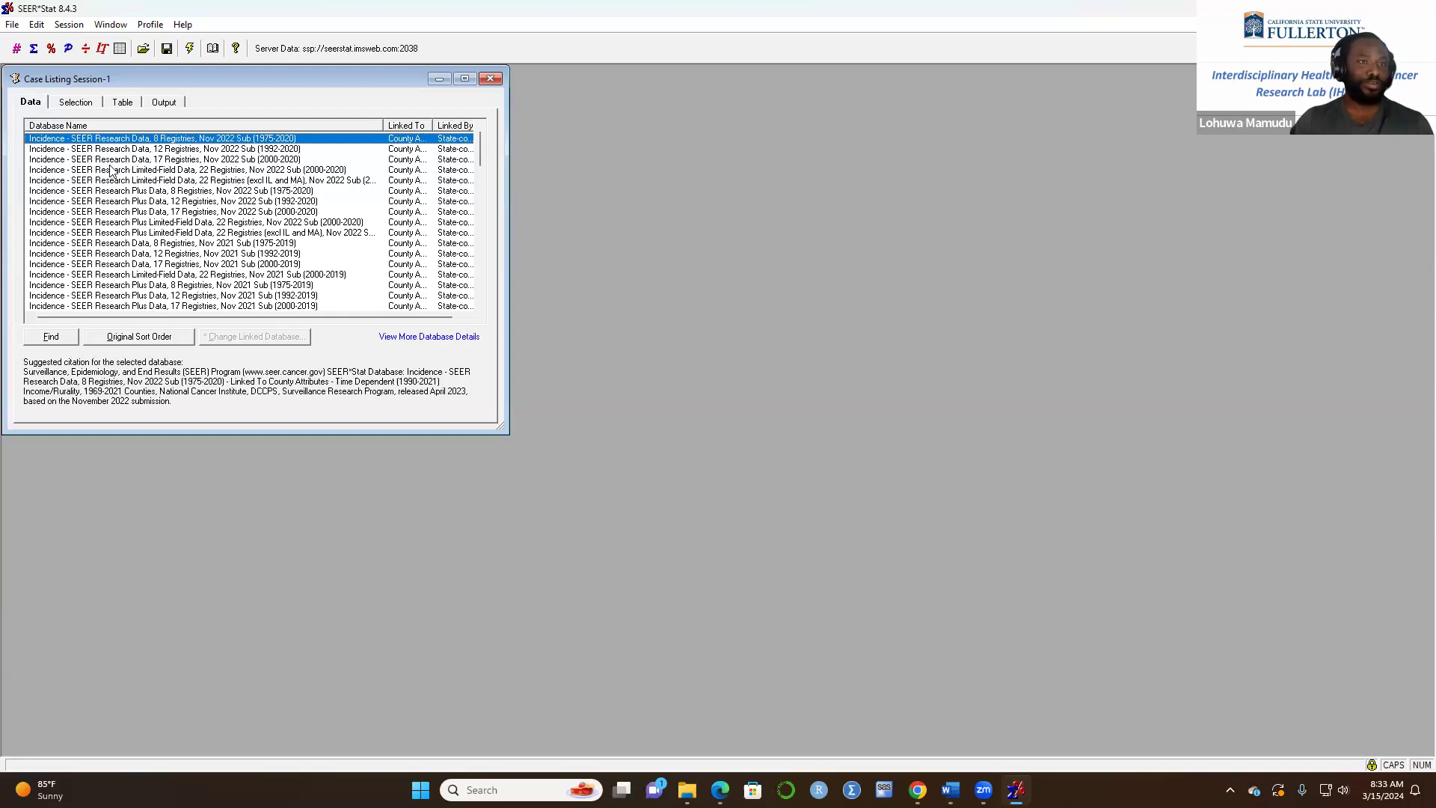
left_click(75, 104)
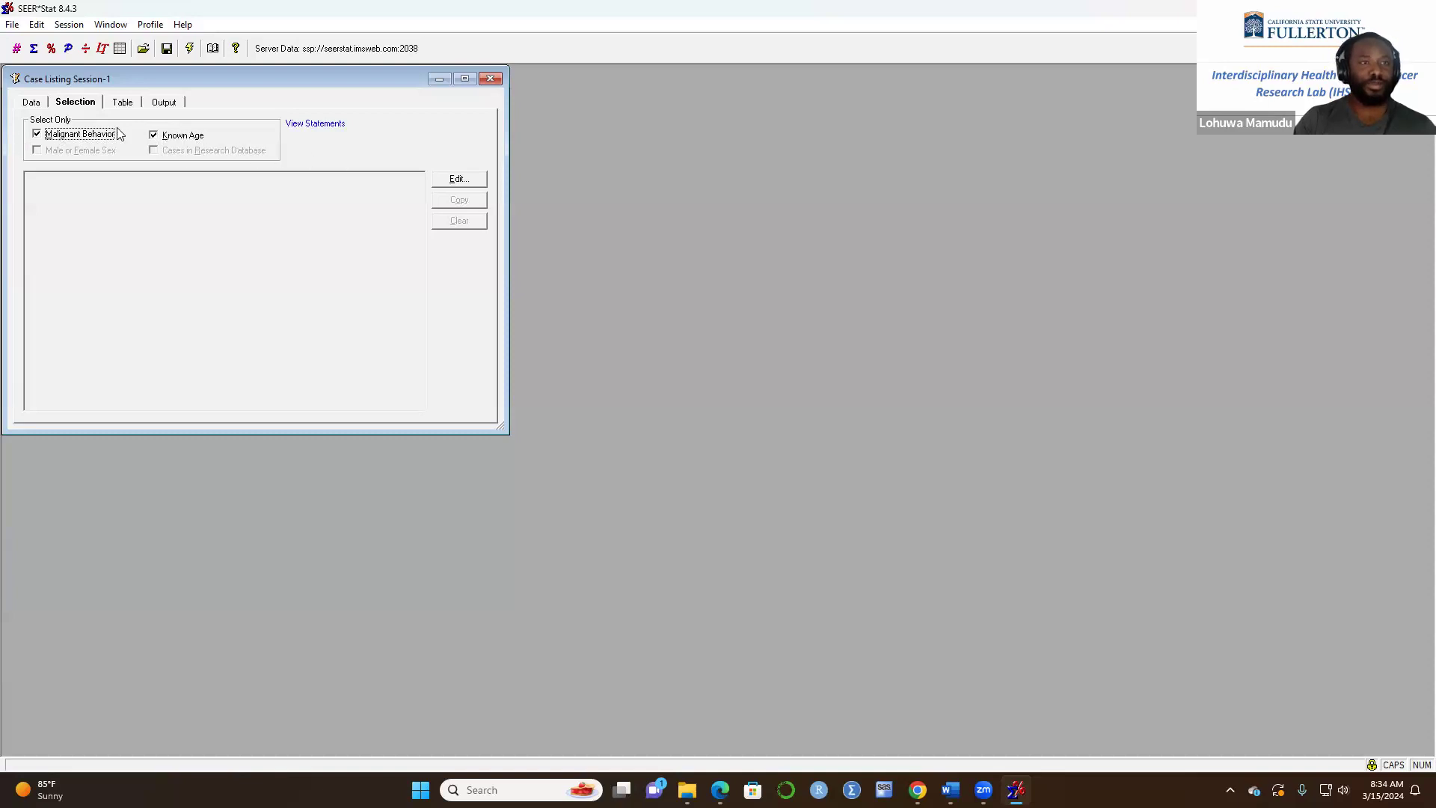
left_click(458, 180)
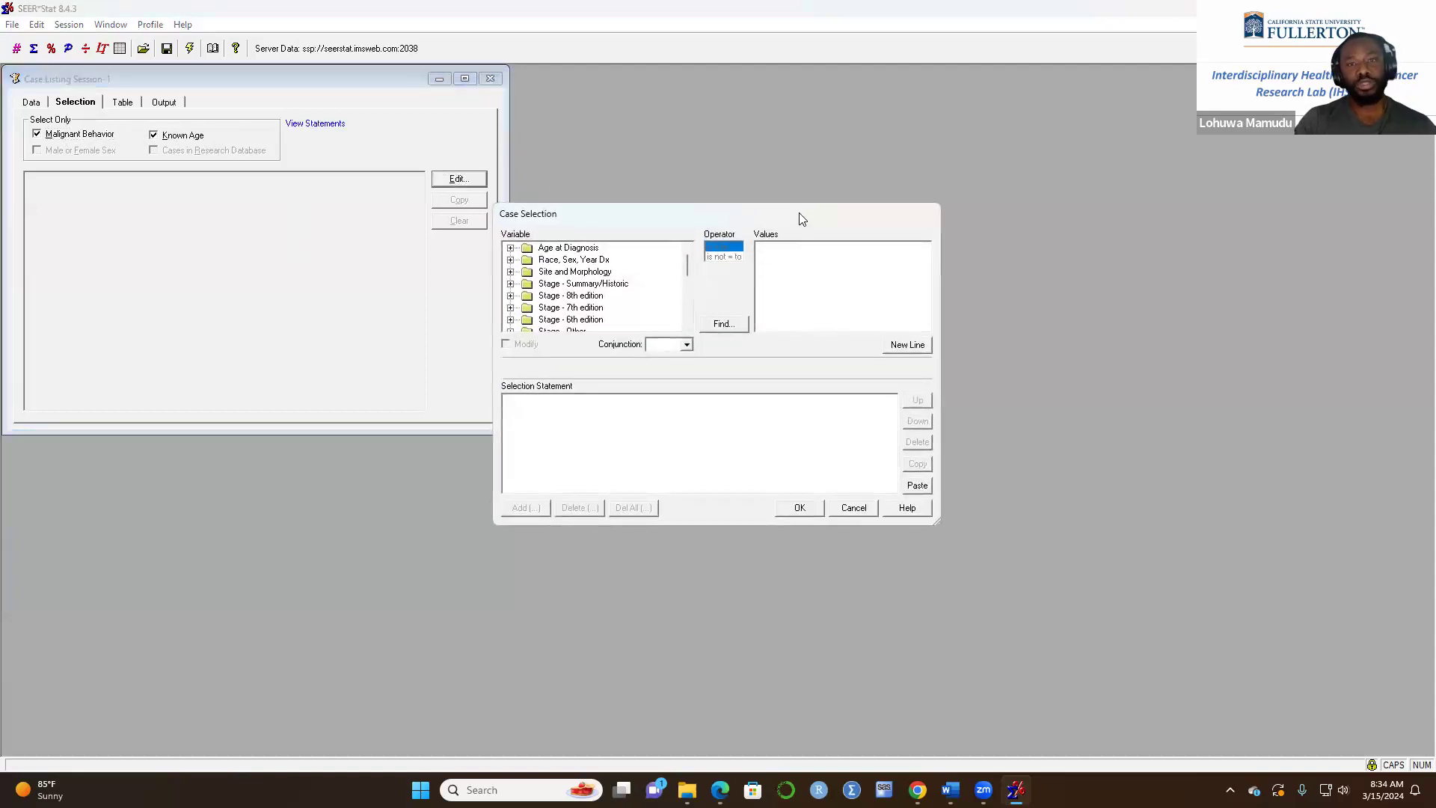
left_click_drag(783, 219, 633, 156)
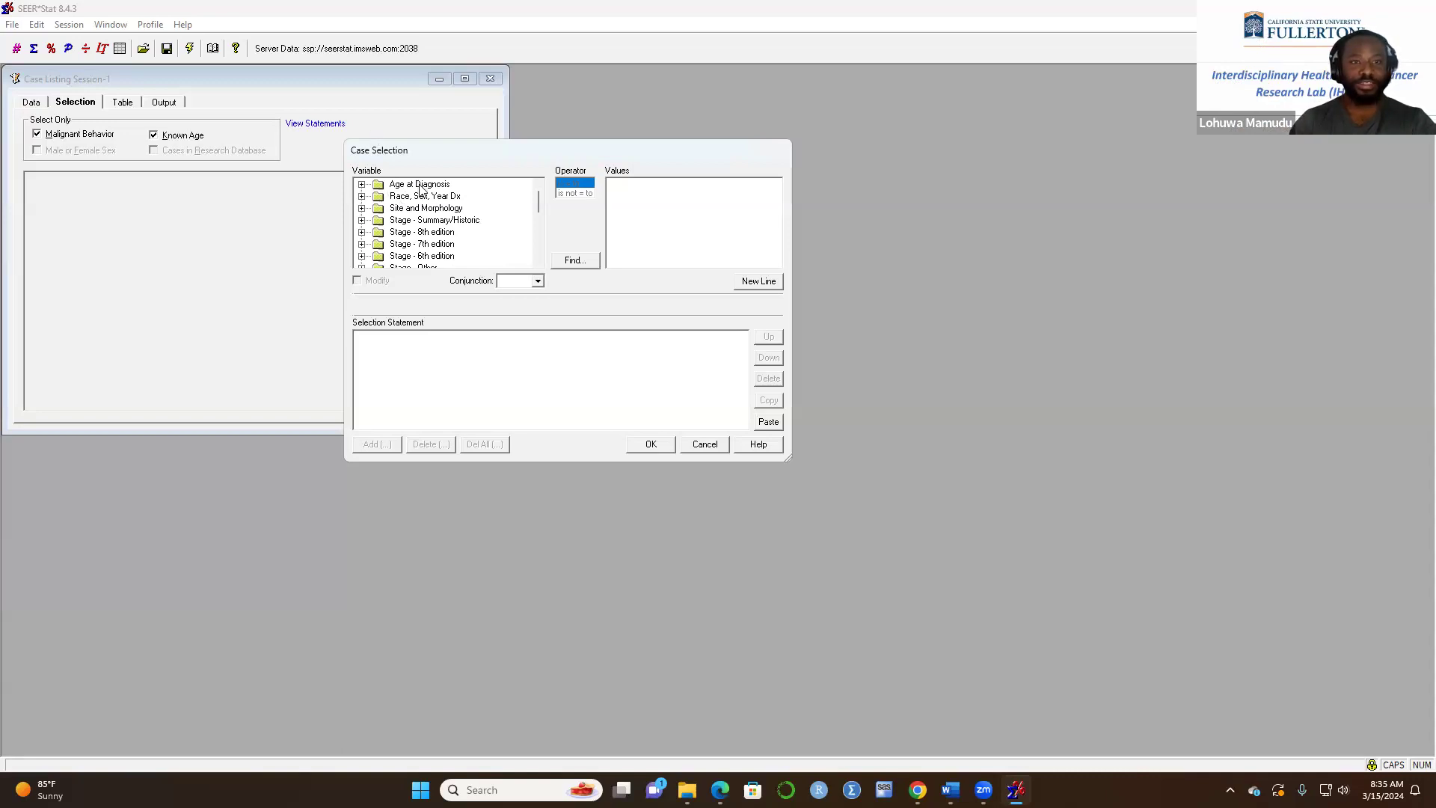
- Expand the Age at Diagnosis category in the case selection variables to view its age variable
left_click(362, 185)
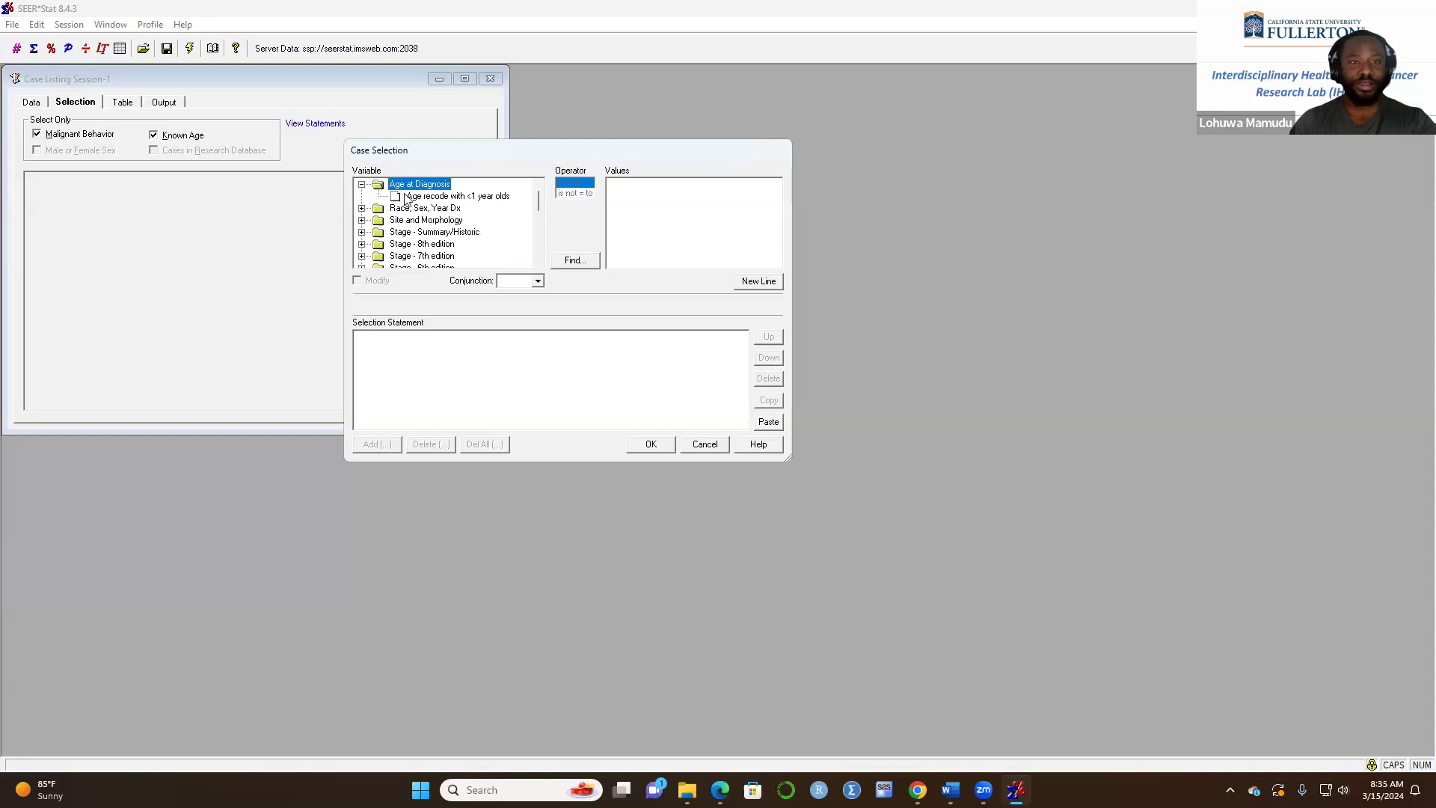
left_click(362, 186)
left_click(362, 186)
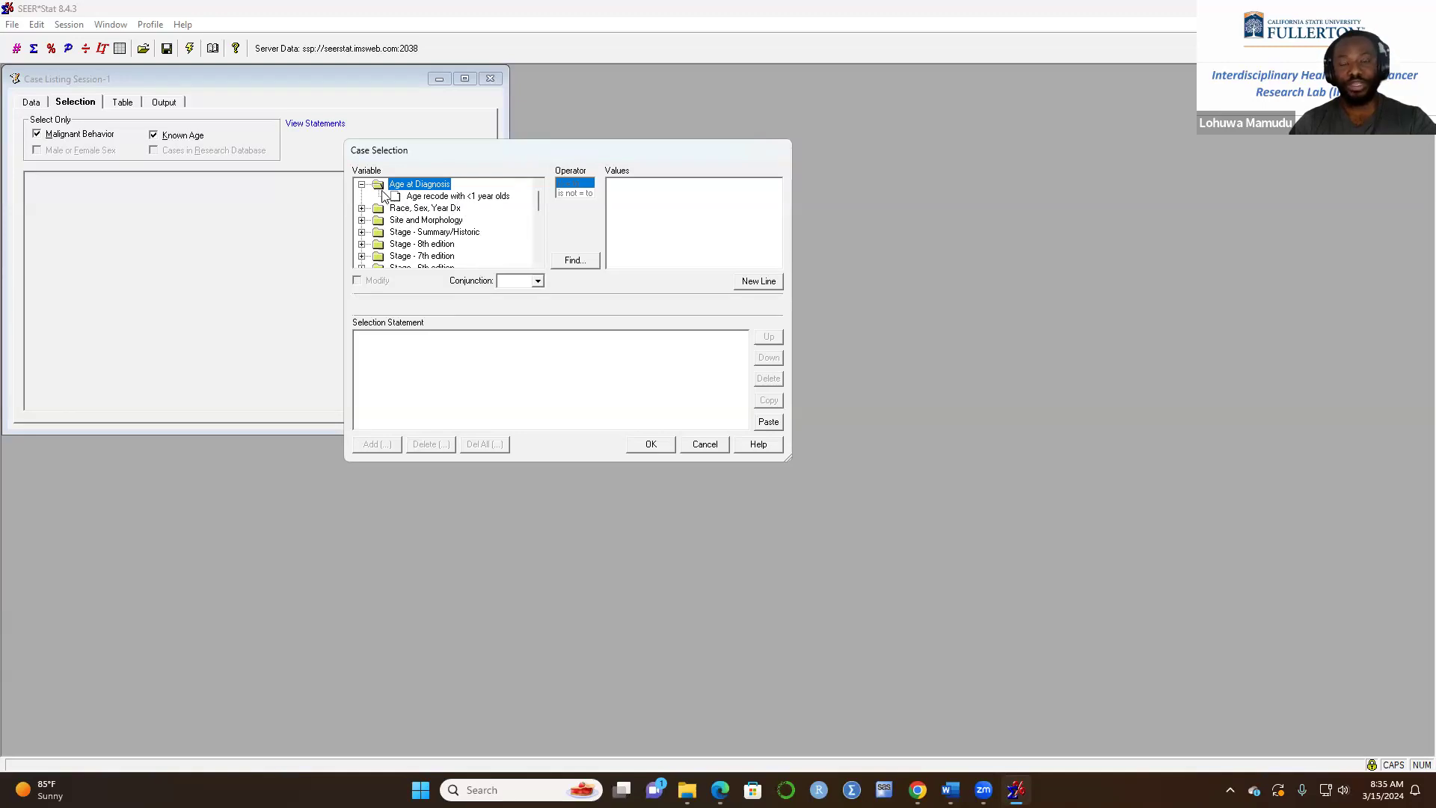
- Add an Age recode with <1 year olds criterion covering every age group from 50-54 years through 85+ years and check its selection statement
left_click(446, 198)
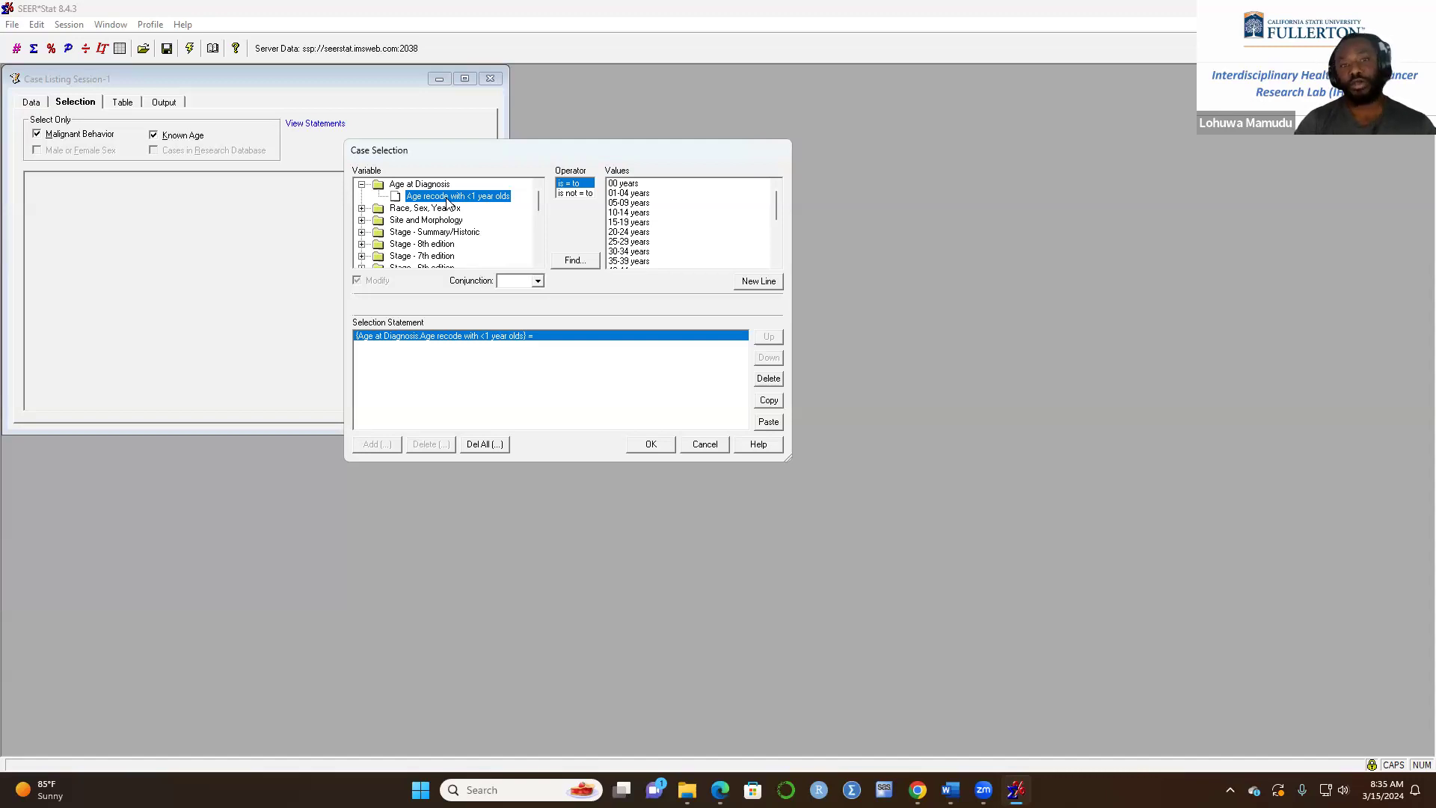
scroll(689, 221, "down", 2)
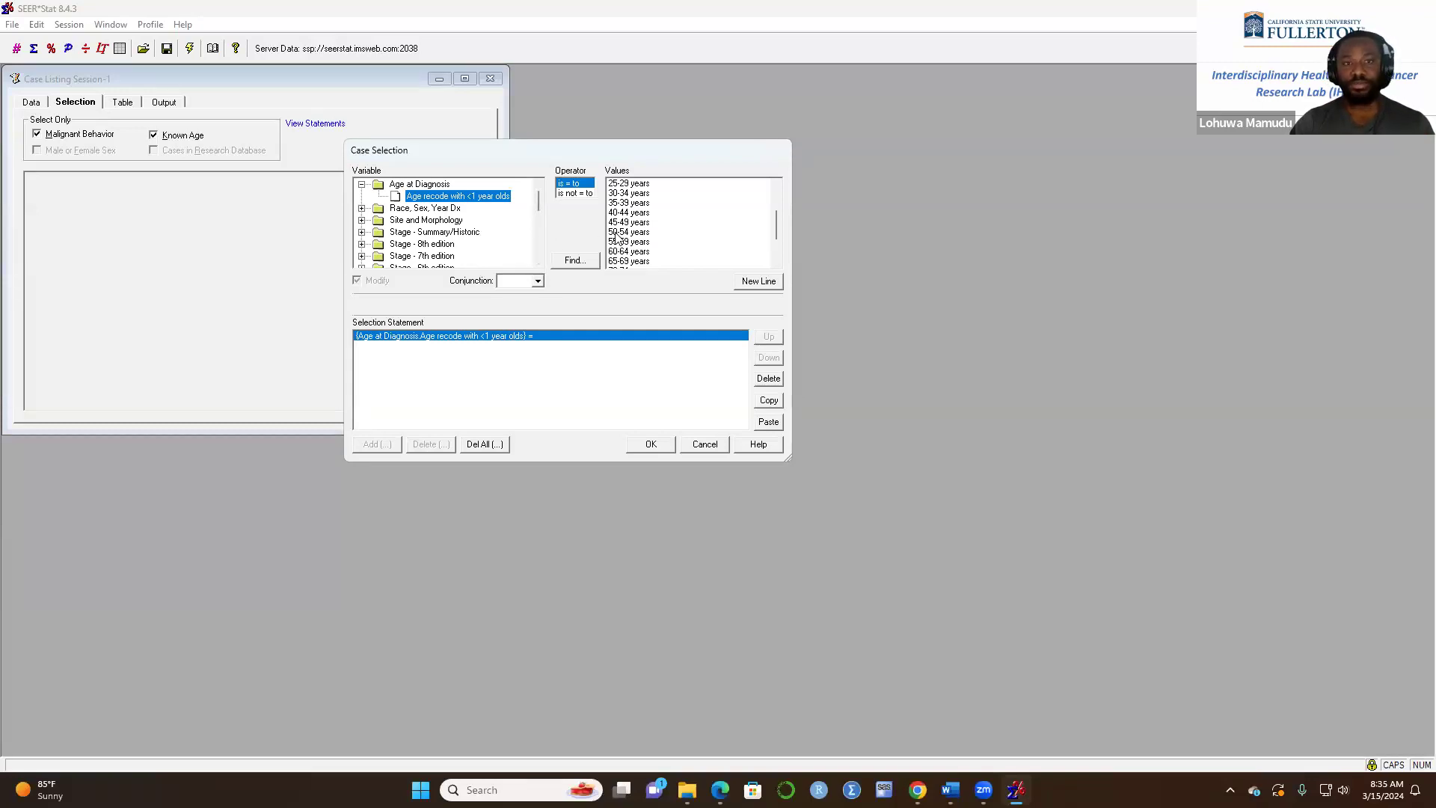
left_click(616, 234)
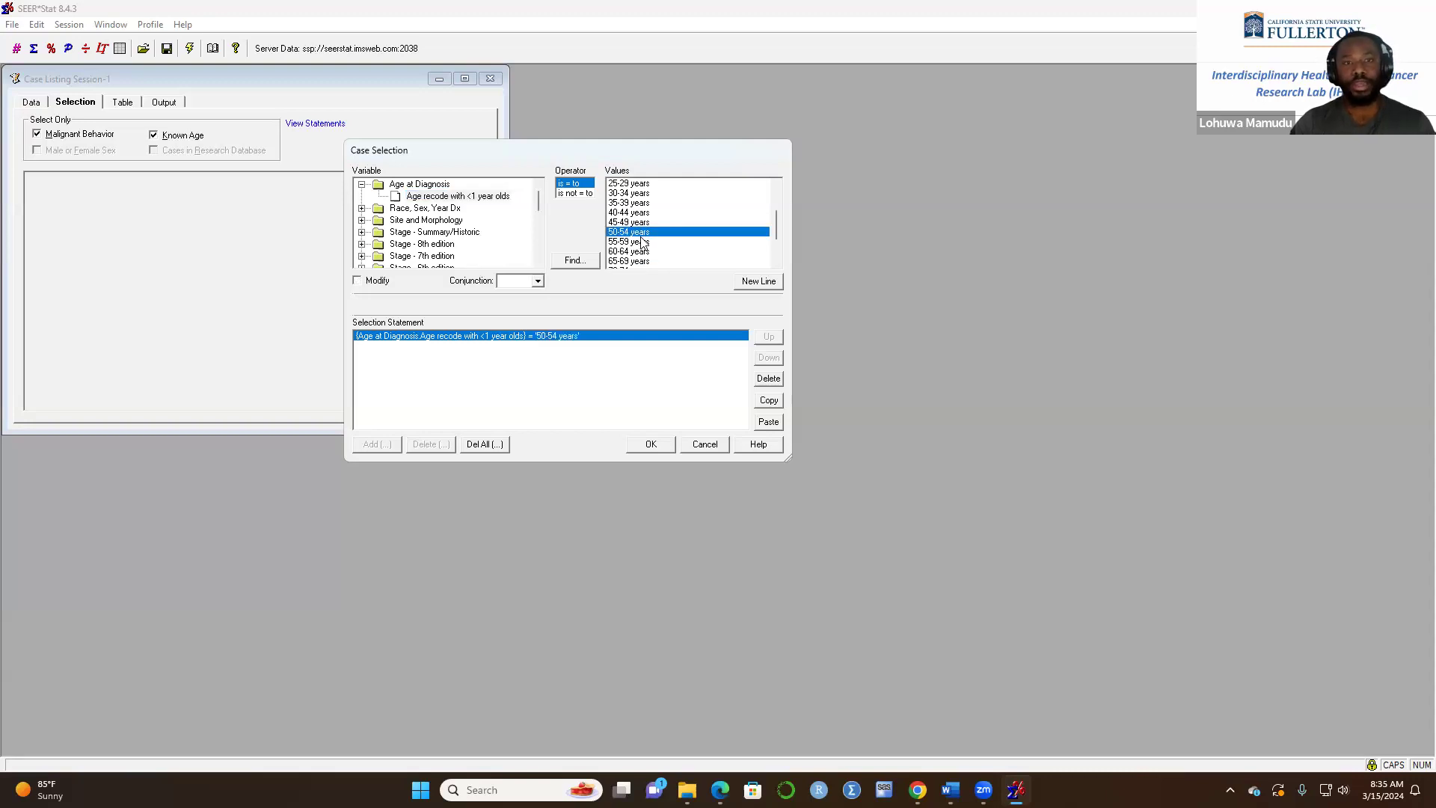
mouse_move(648, 234)
left_mouse_down()
mouse_move(644, 293)
mouse_move(649, 250)
left_mouse_up()
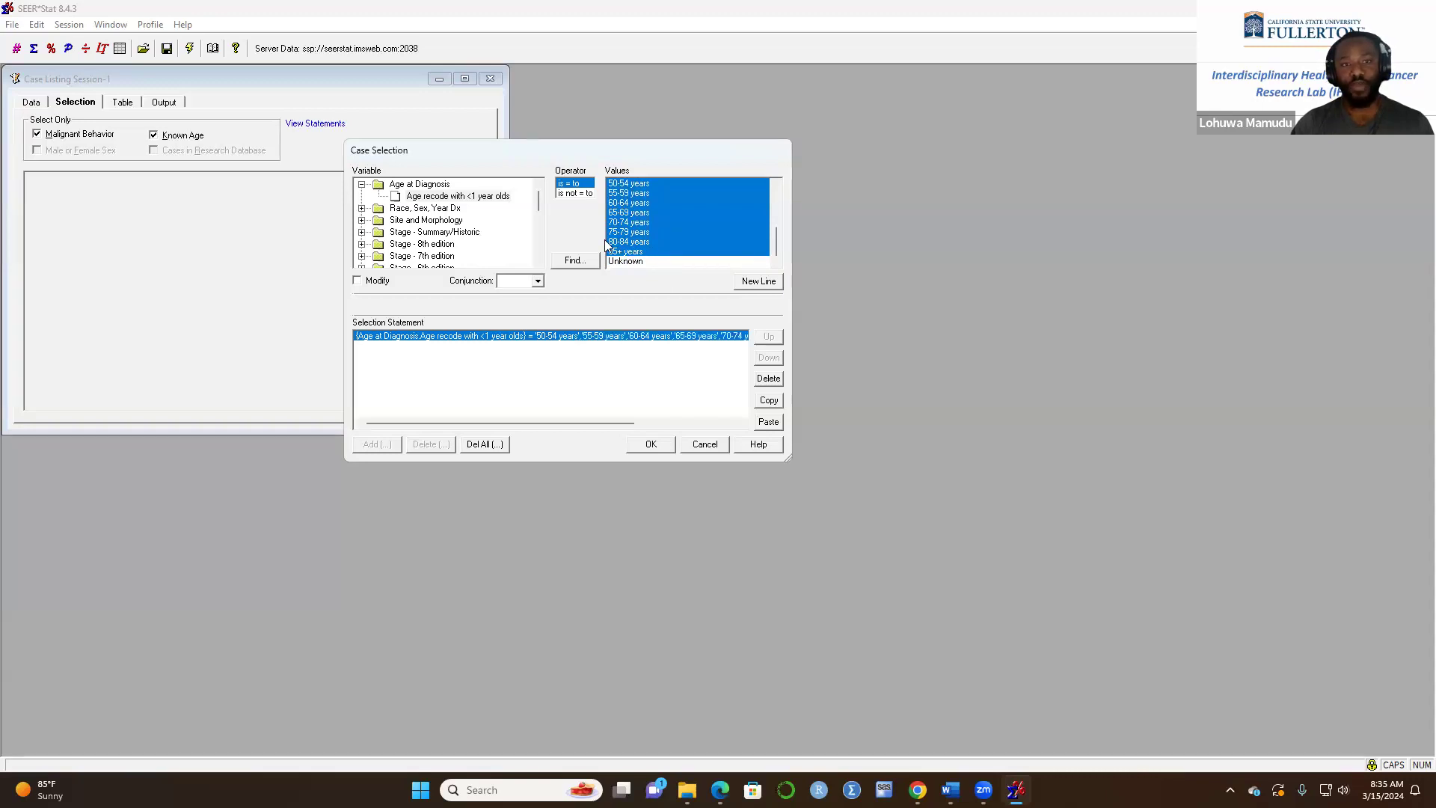
scroll(646, 214, "up", 2)
scroll(648, 225, "up", 2)
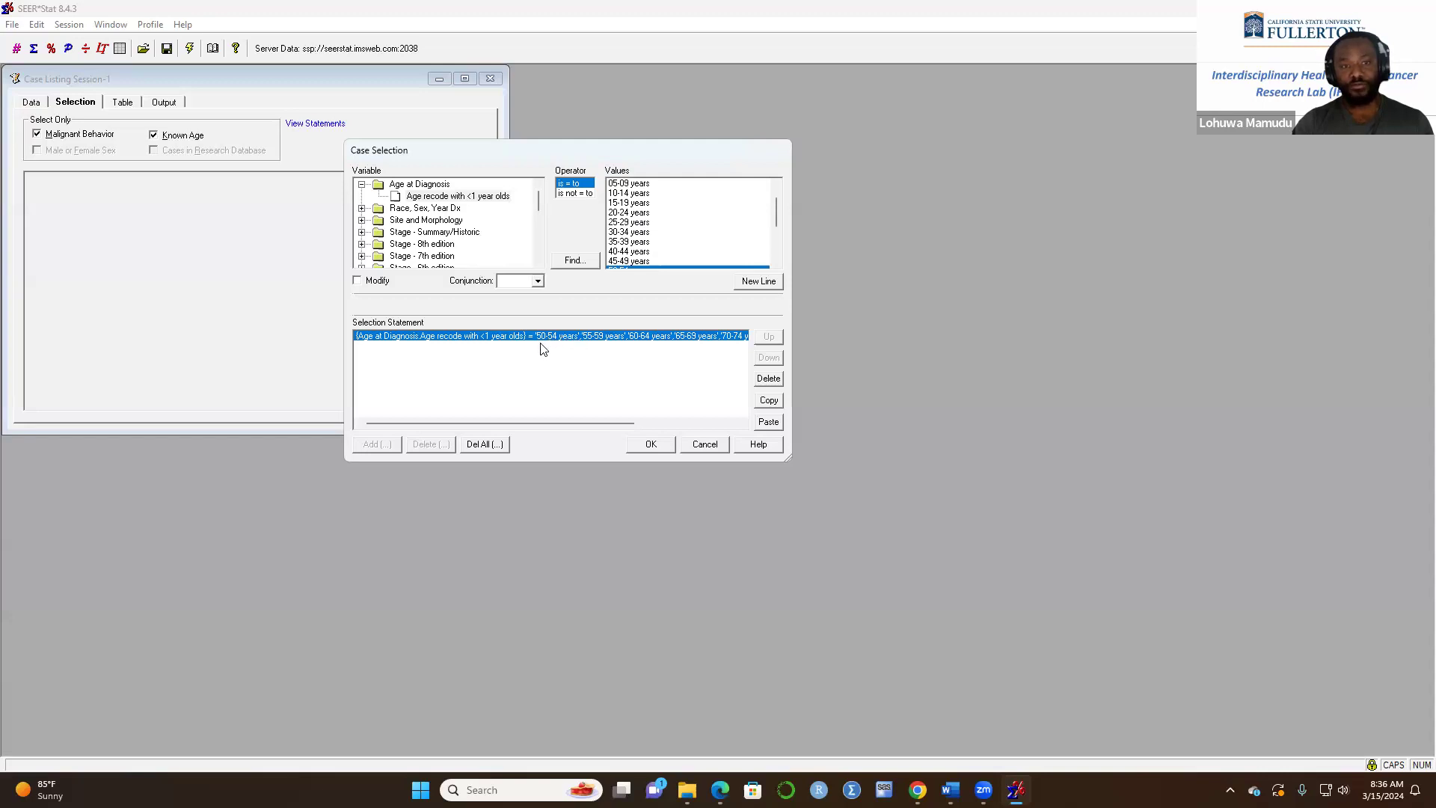
left_click_drag(610, 416, 725, 349)
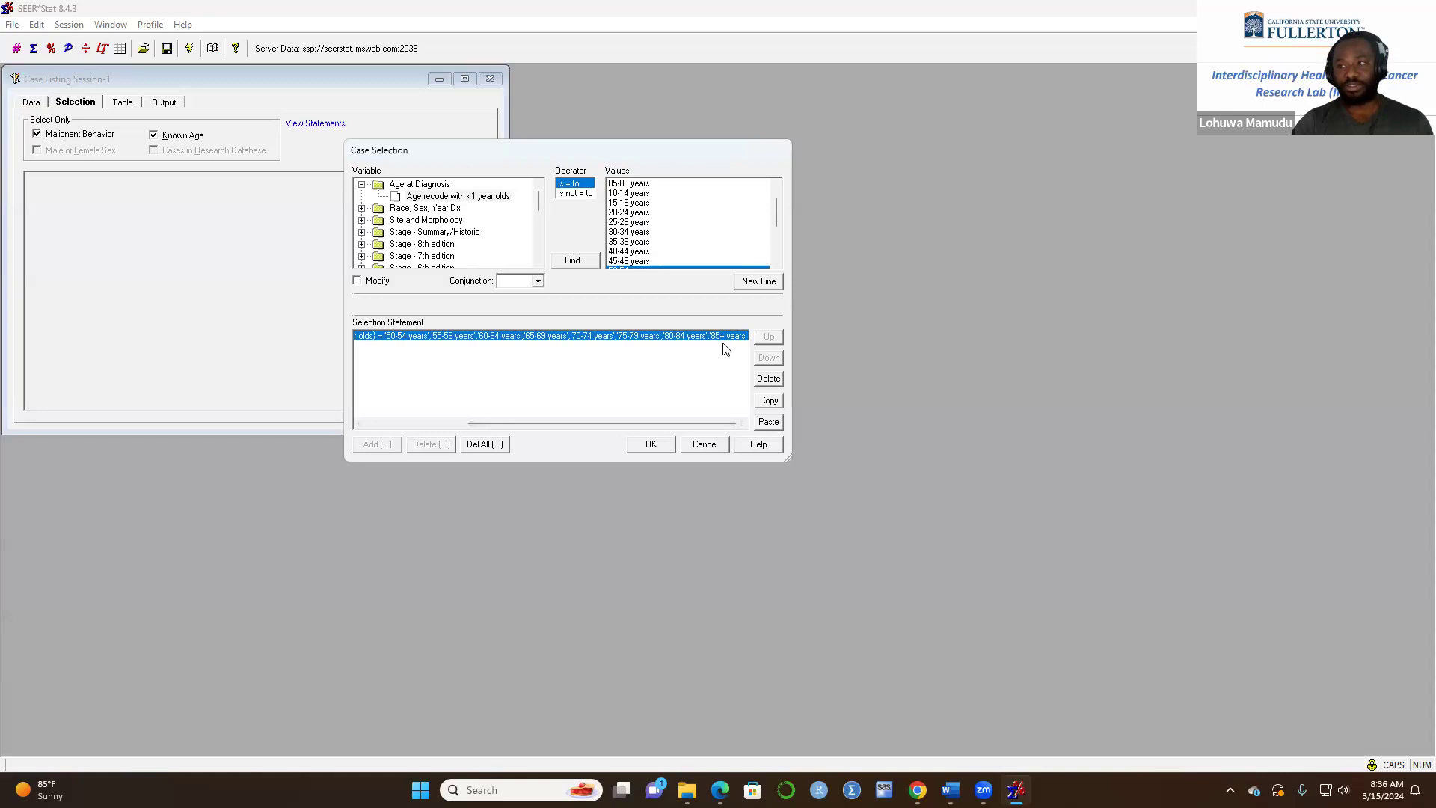
left_click_drag(702, 420, 508, 415)
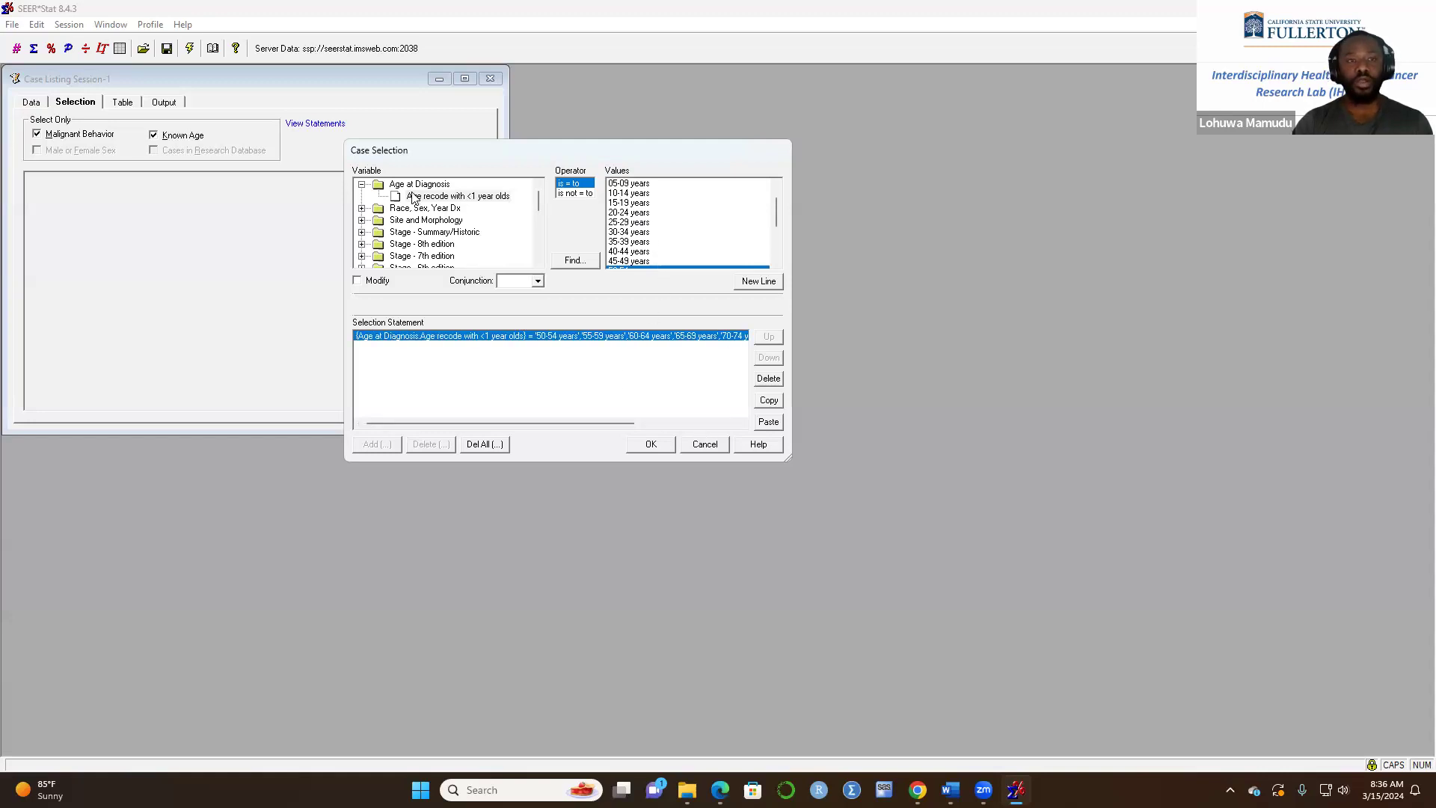
left_click(361, 184)
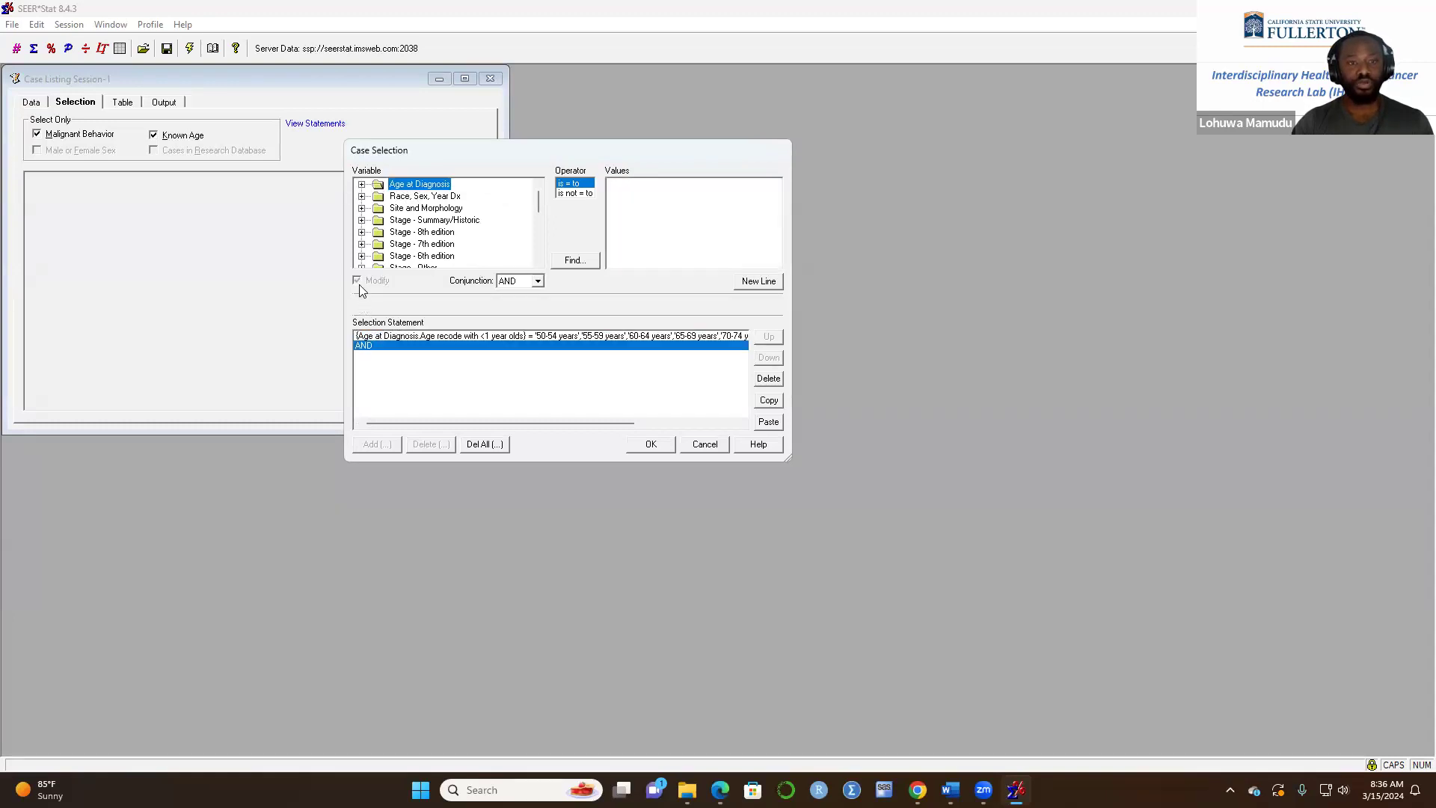
- Add a Year of diagnosis criterion from the Race, Sex, Year Dx category covering 2000 through 2020
left_click(361, 196)
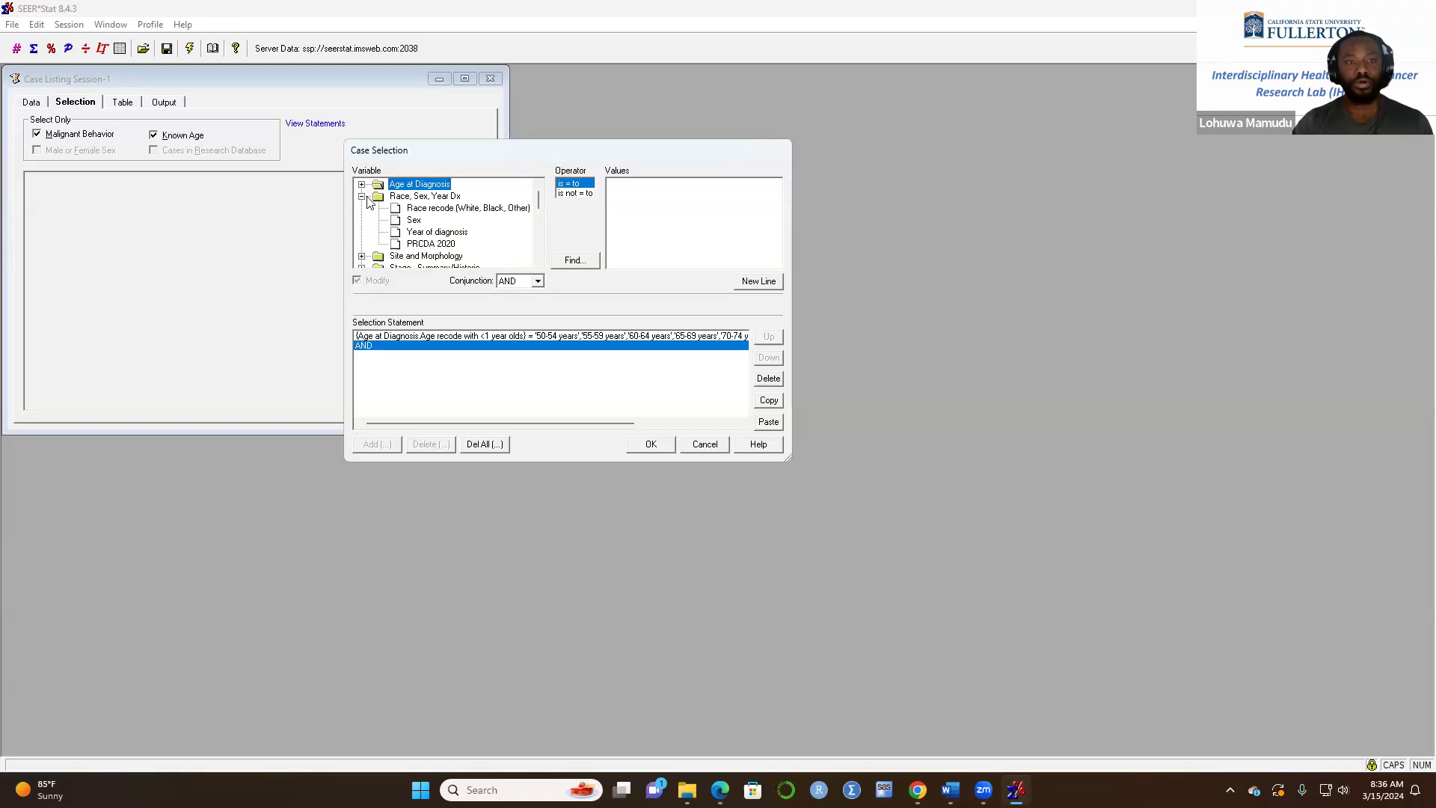
left_click(411, 221)
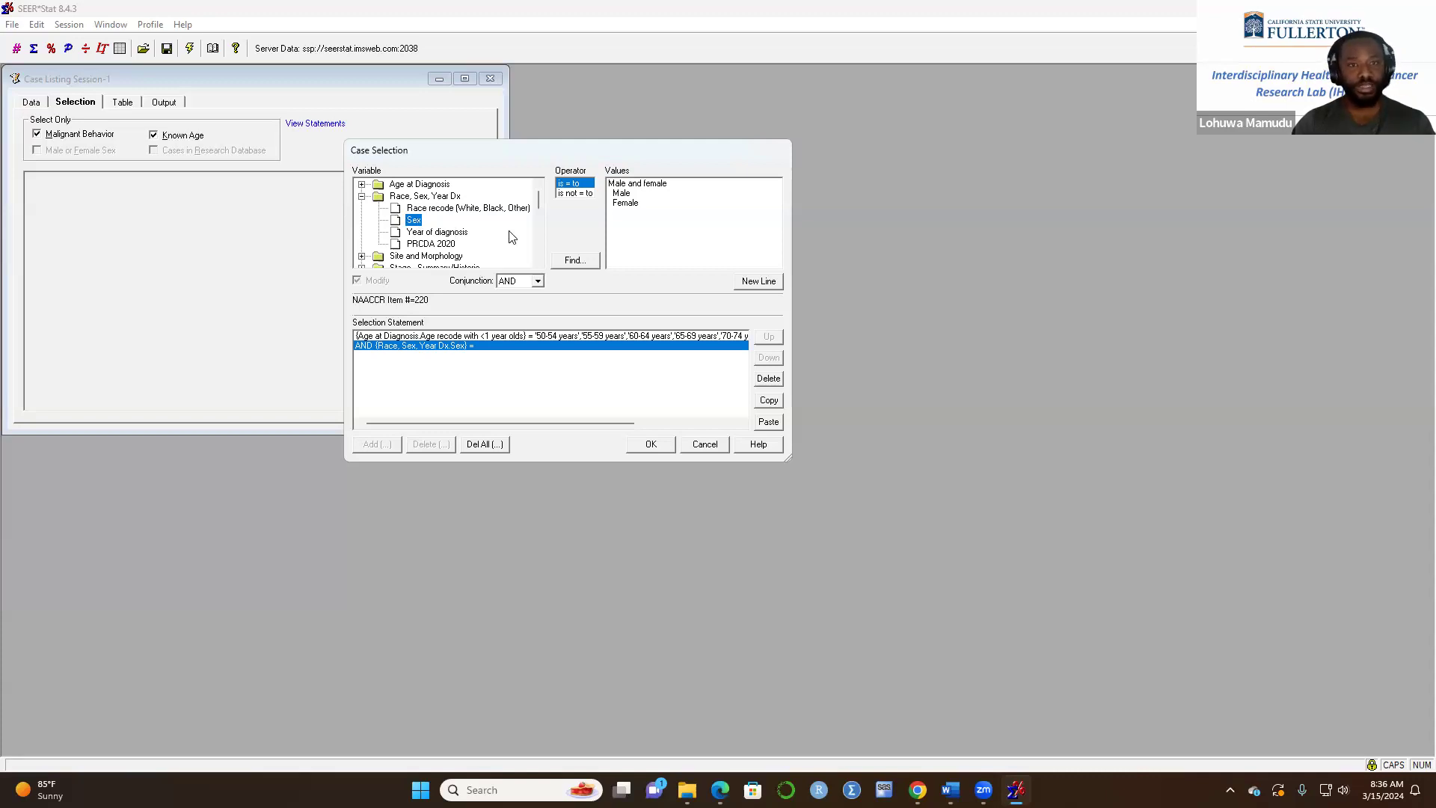
left_click(412, 233)
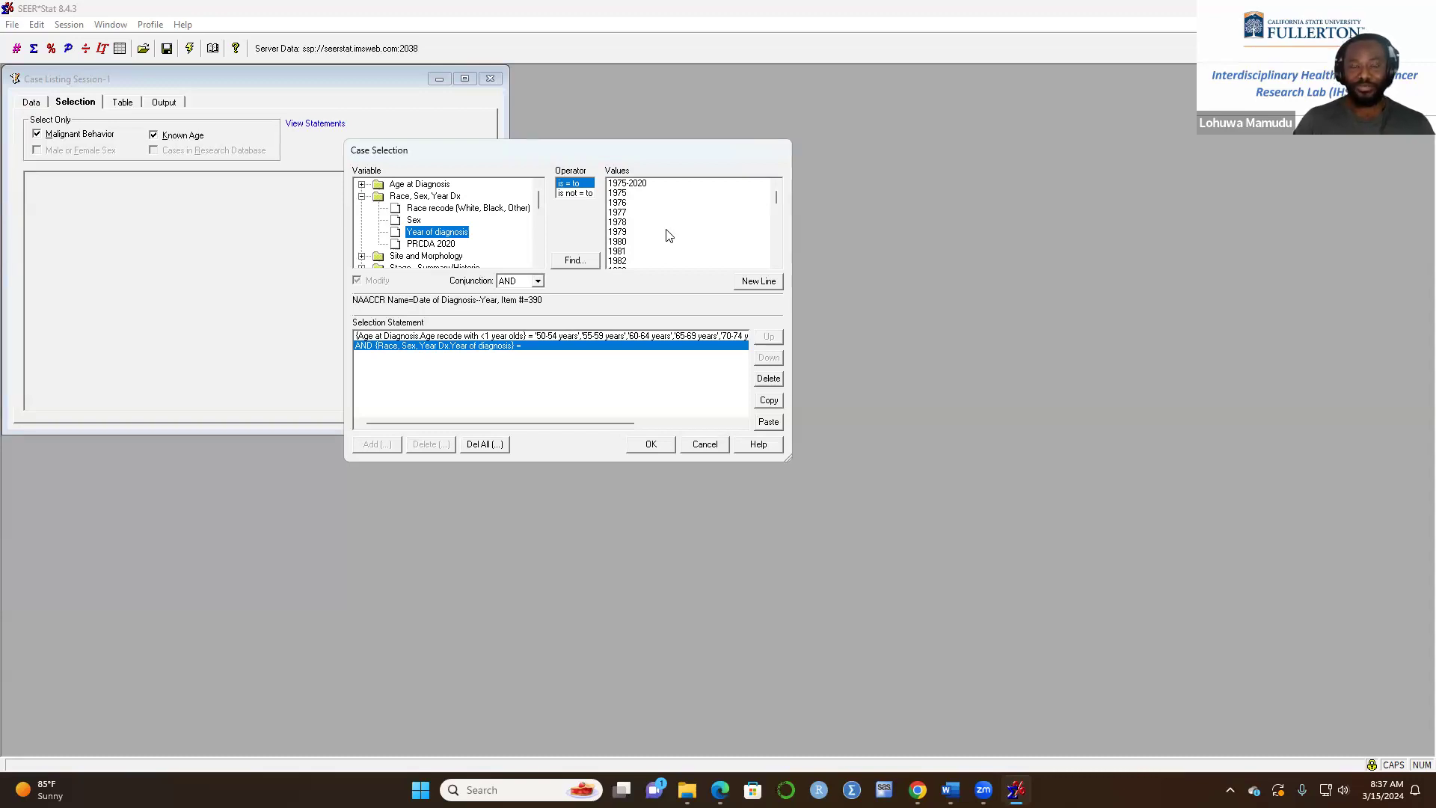
left_click(625, 185)
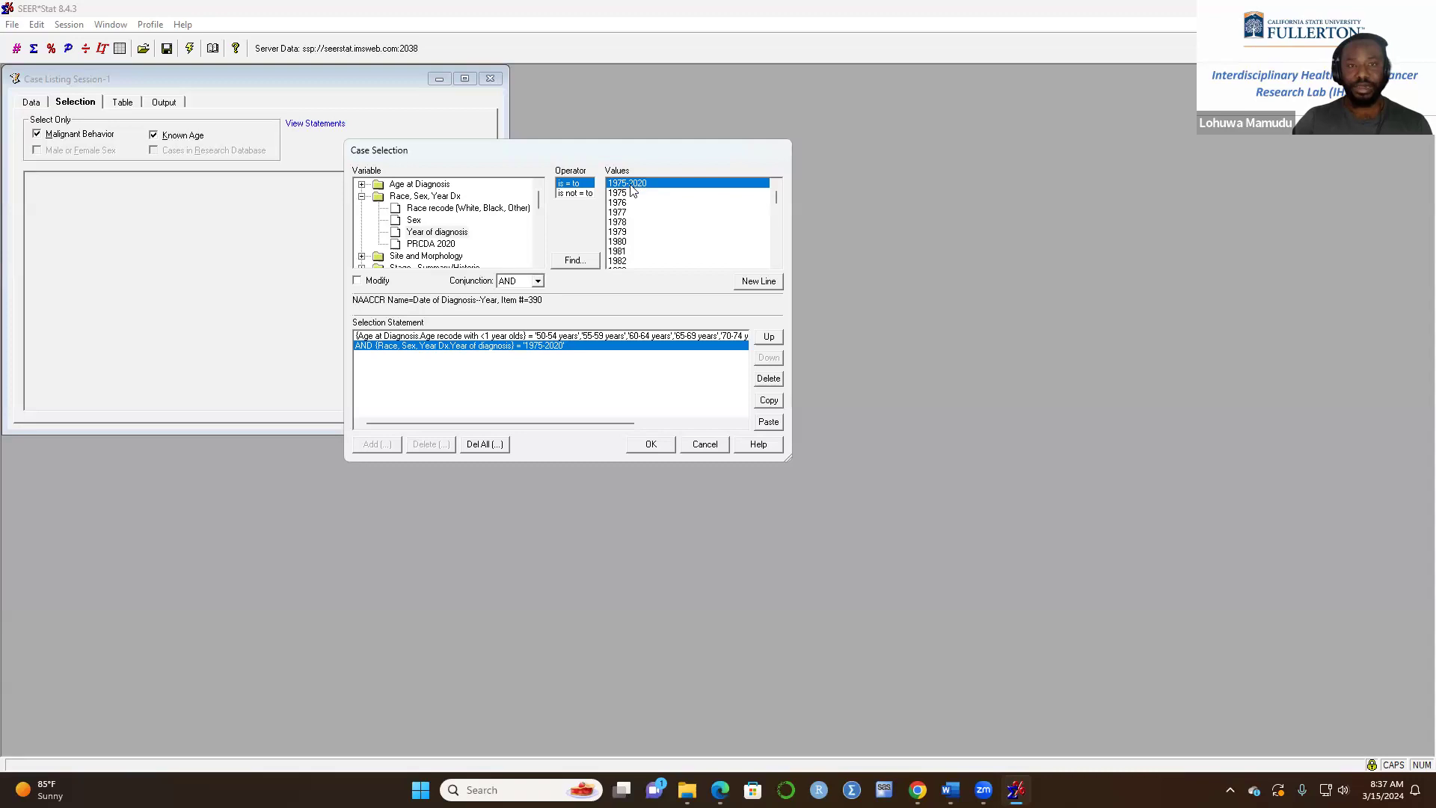
scroll(621, 234, "down", 1)
scroll(621, 234, "down", 12)
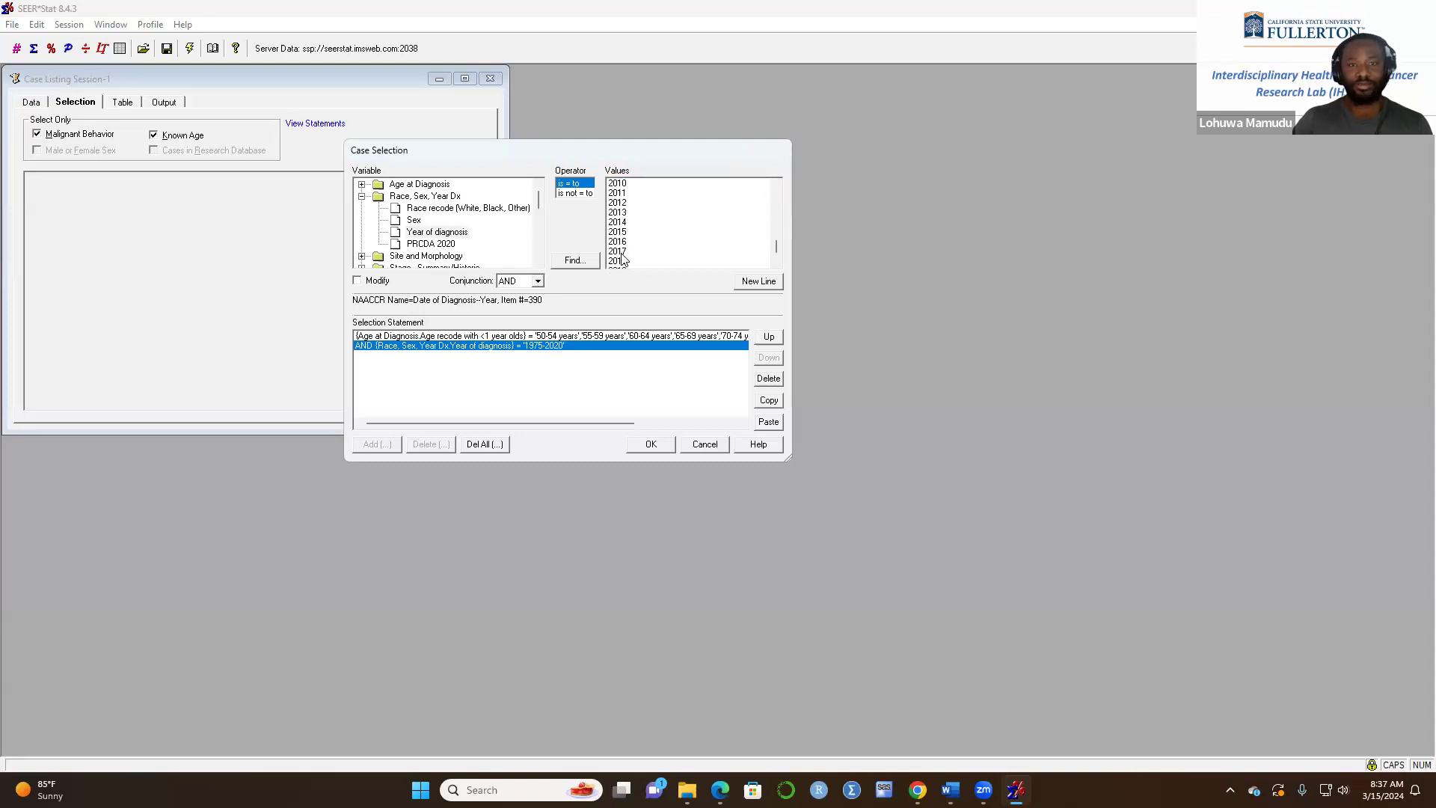
scroll(626, 217, "up", 2)
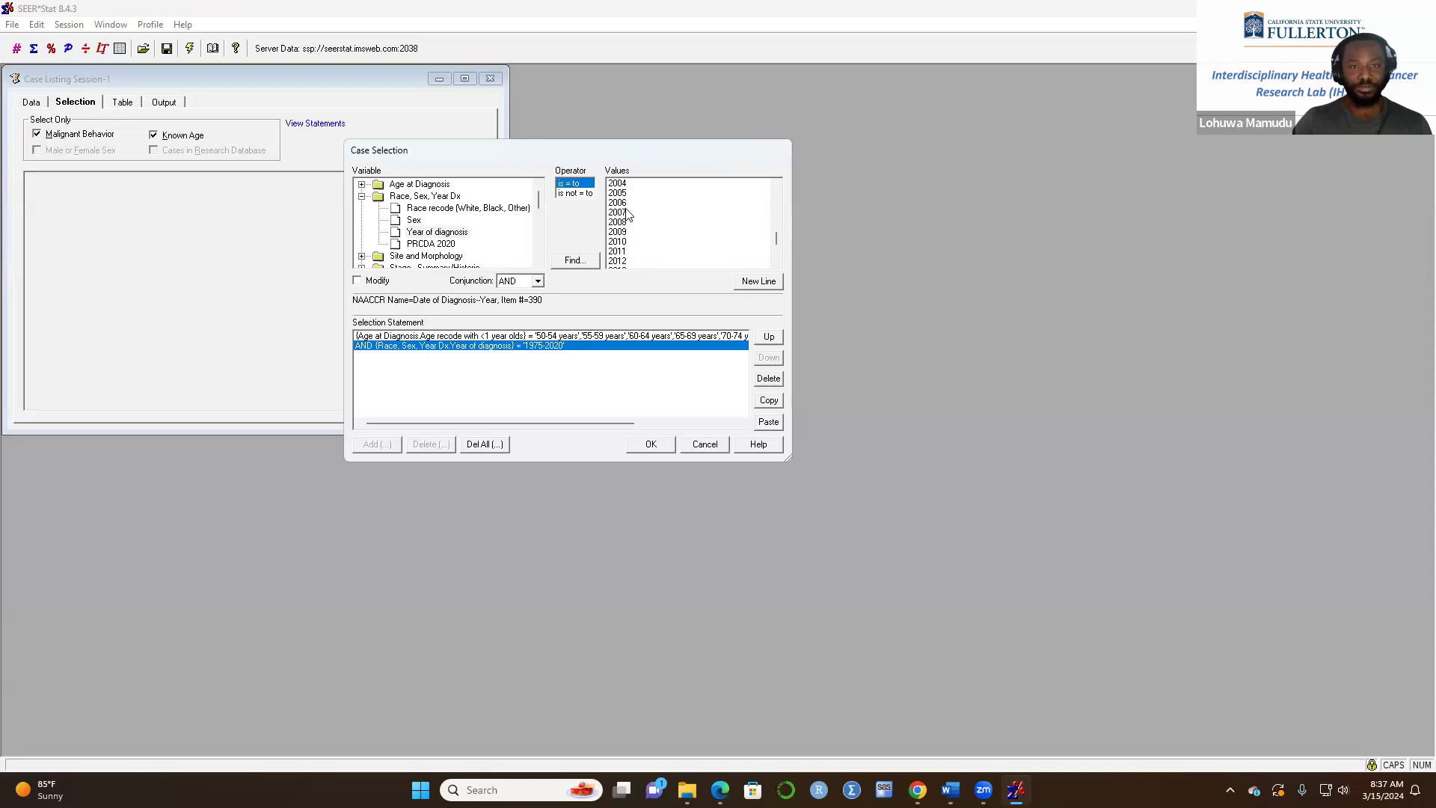
scroll(625, 214, "up", 2)
left_click(626, 203)
left_click_drag(638, 207, 633, 287)
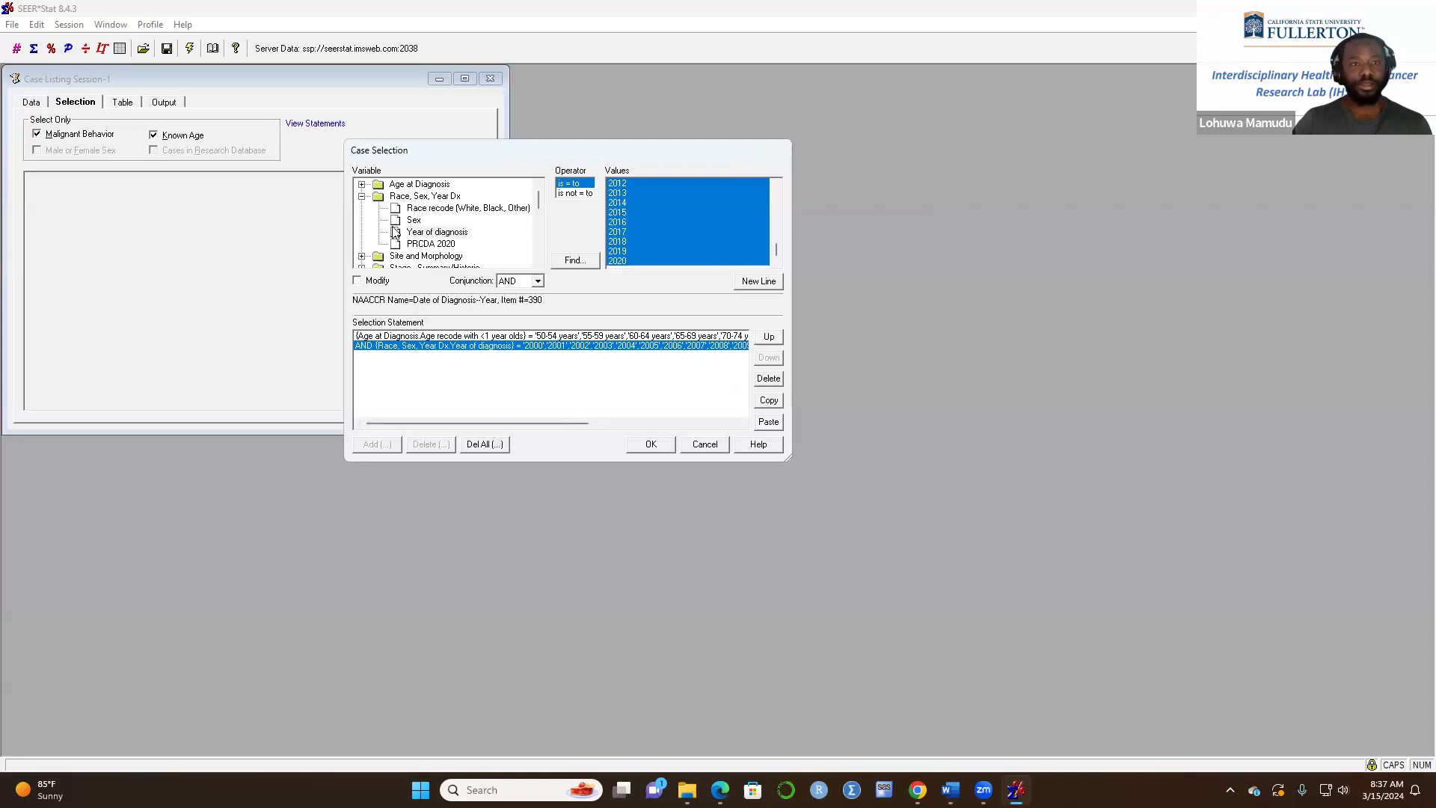
left_click(363, 196)
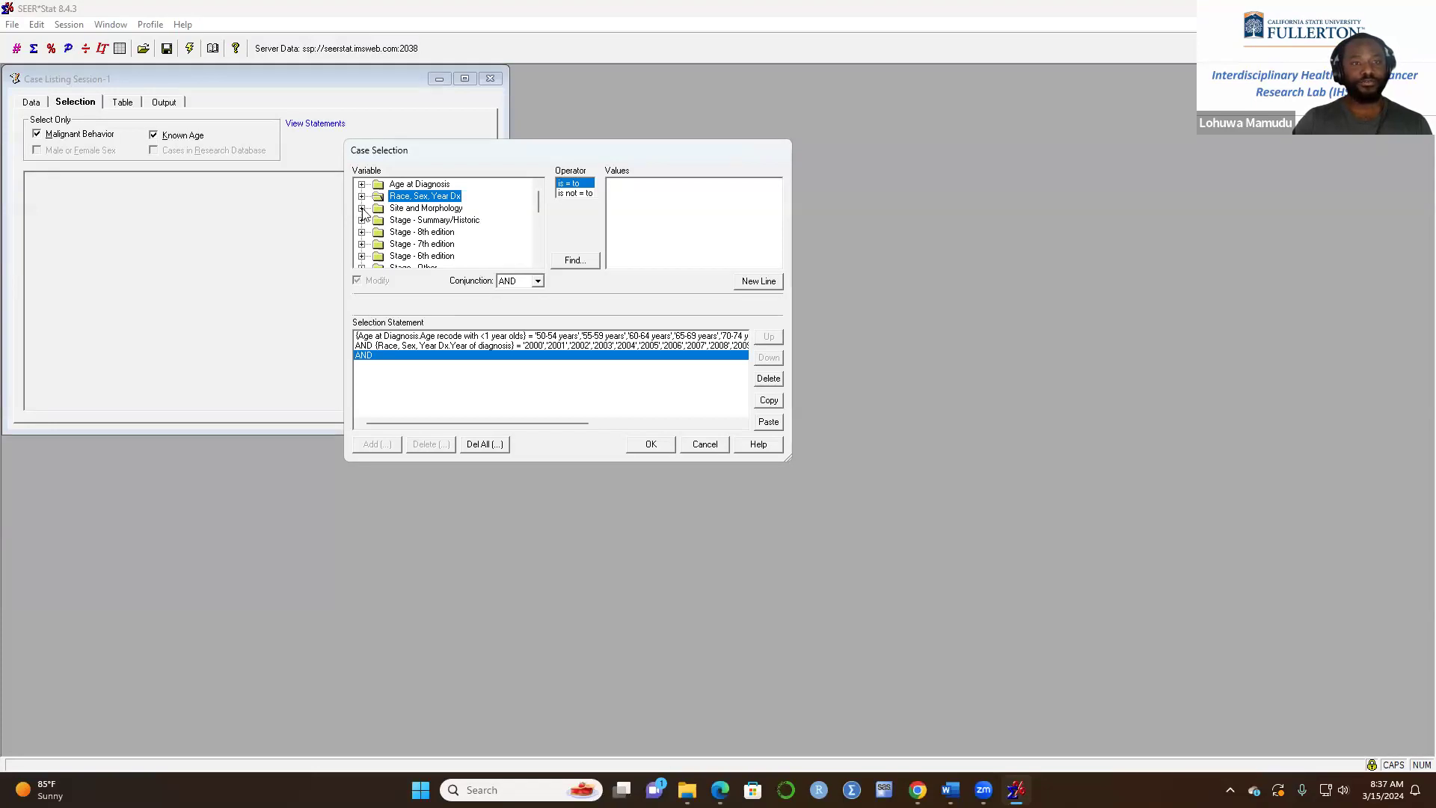
- Start a Site recode ICD-O-3/WHO 2008 criterion from the Site and Morphology category and look through its list of cancer sites
left_click(362, 208)
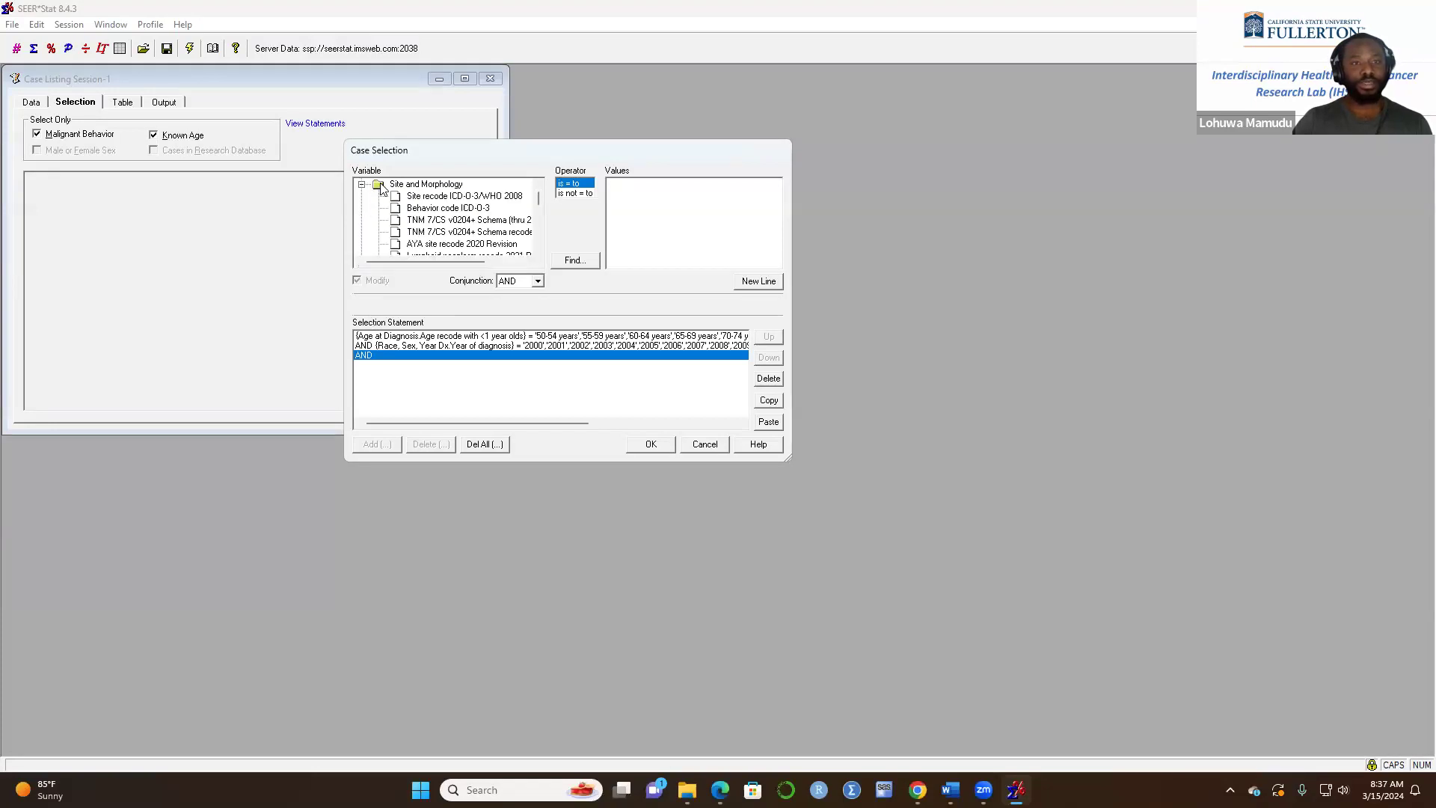
left_click(418, 196)
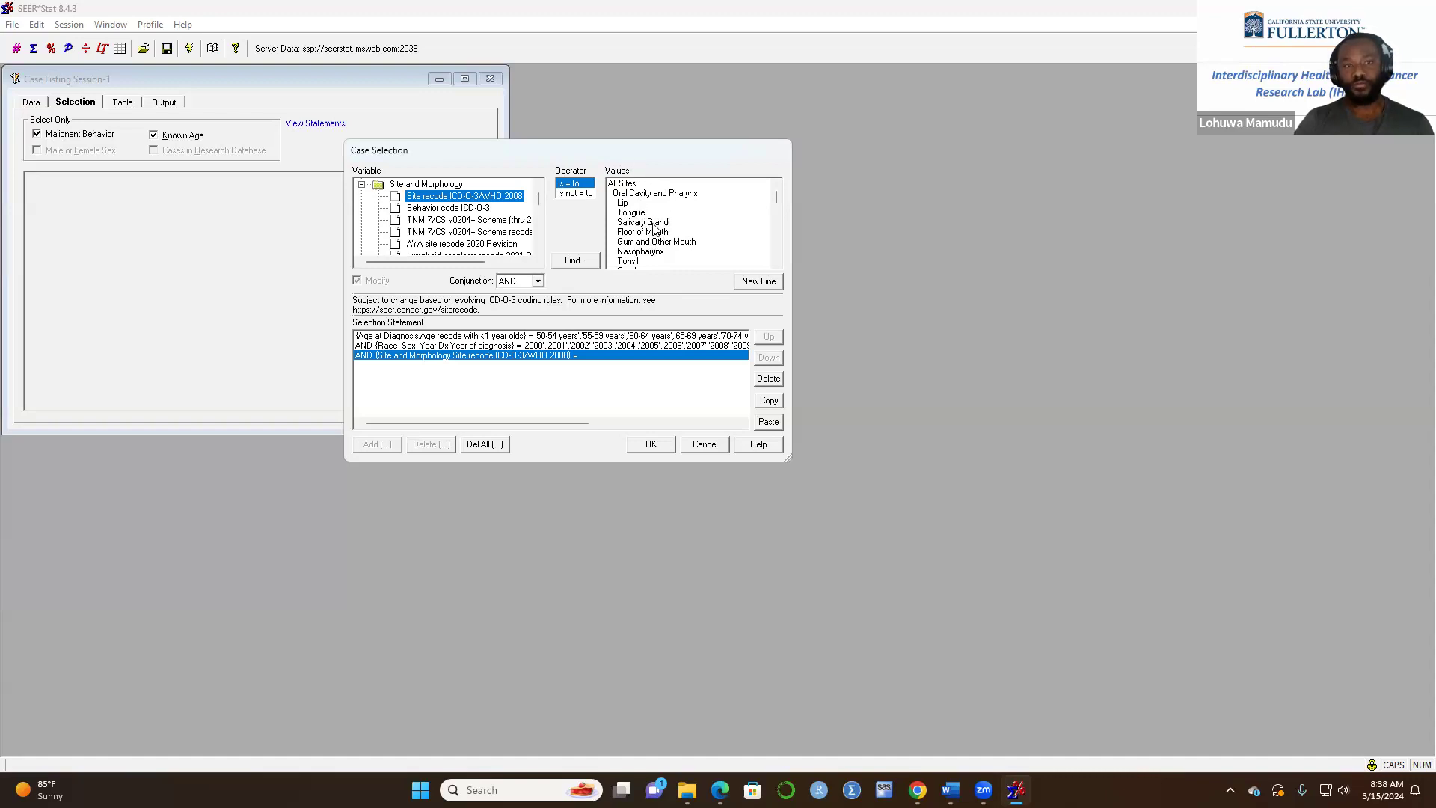
scroll(653, 228, "down", 3)
scroll(655, 226, "down", 3)
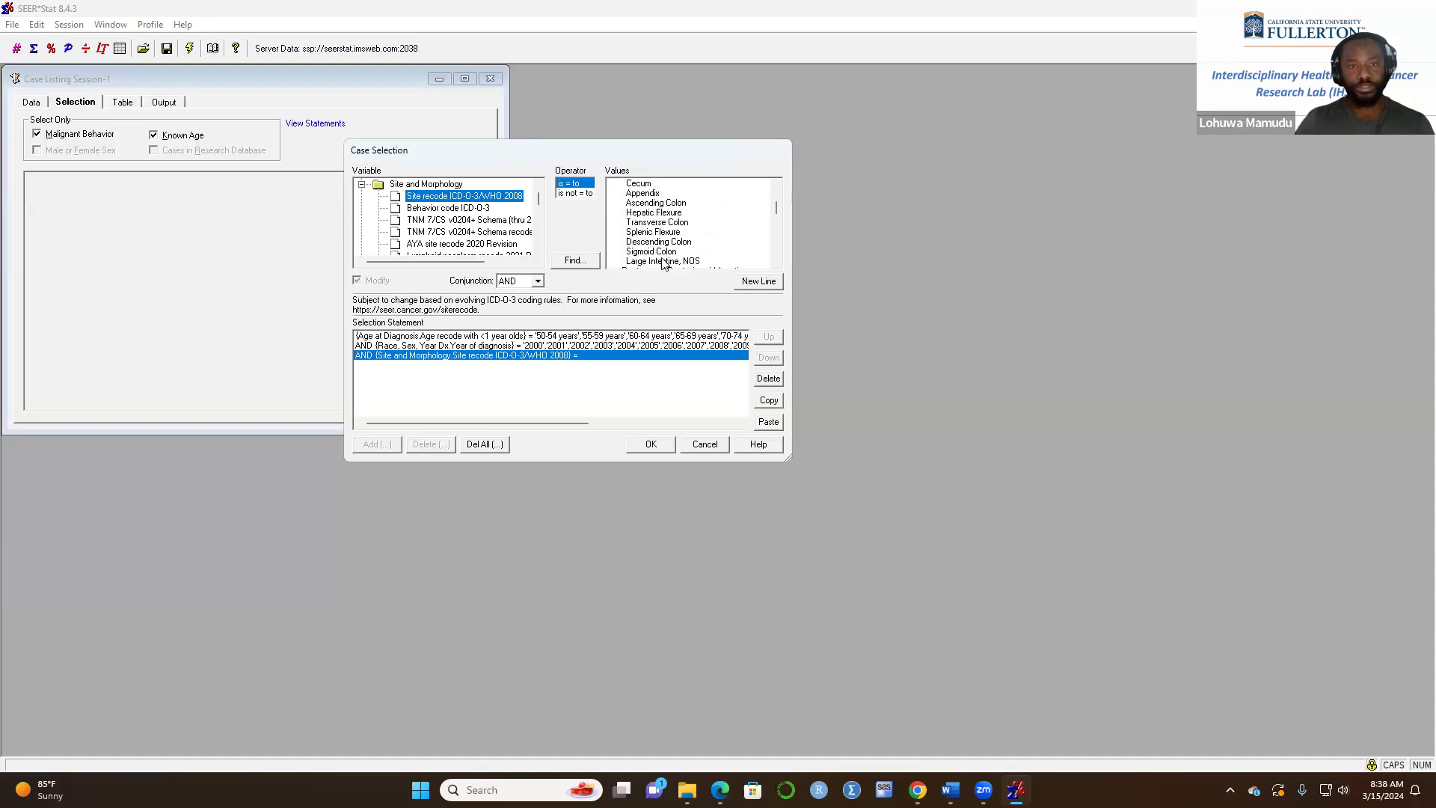
scroll(654, 222, "down", 1)
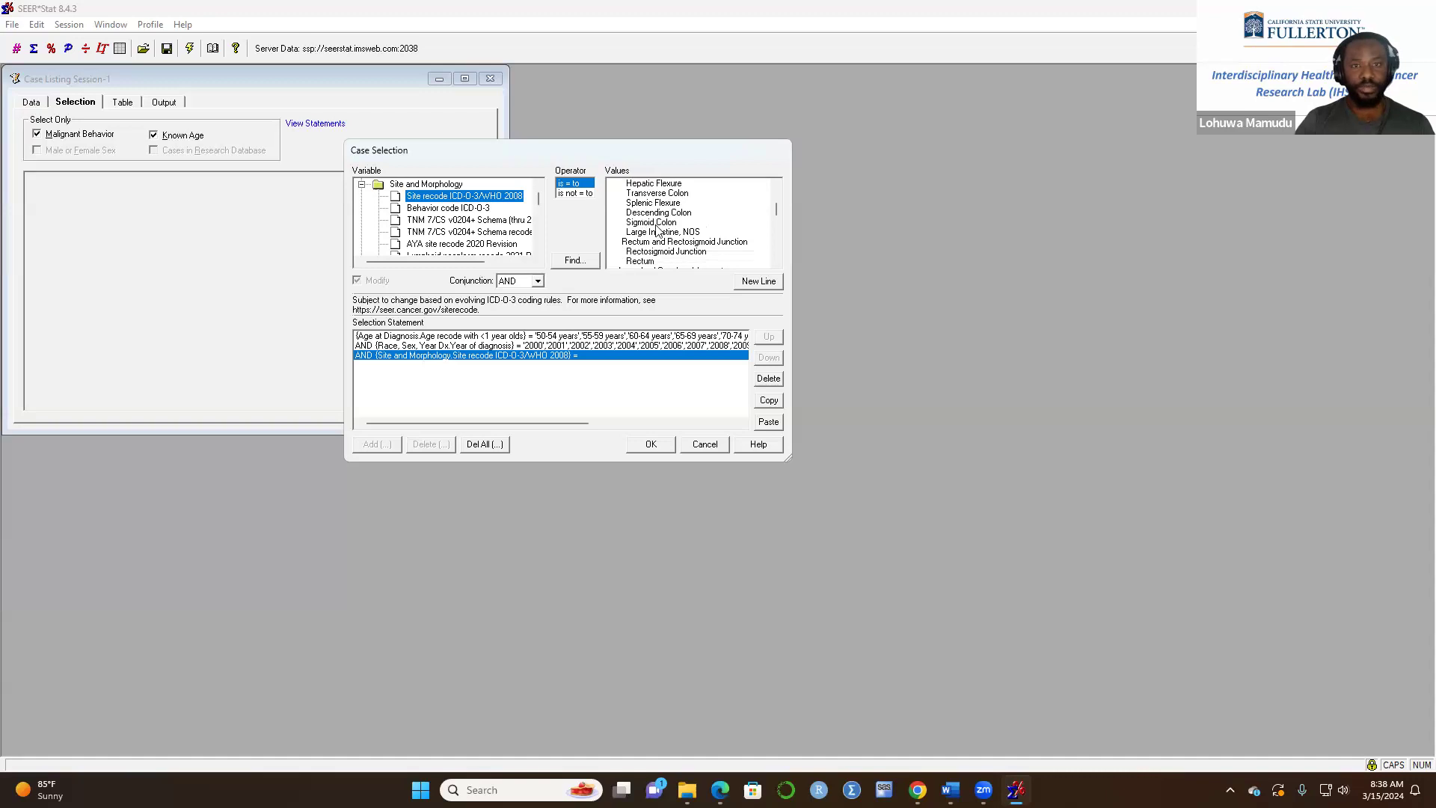
scroll(658, 230, "down", 1)
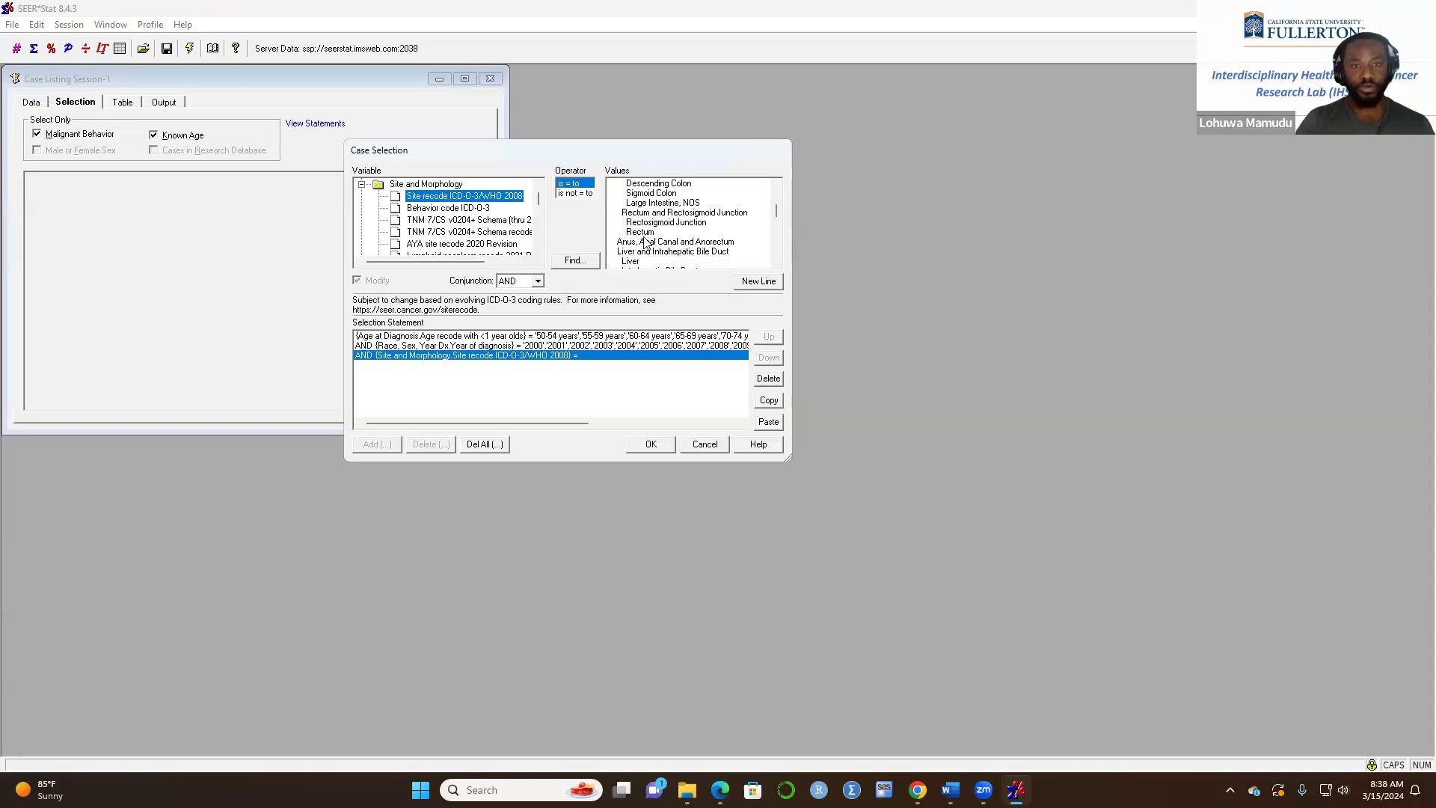
scroll(671, 241, "down", 3)
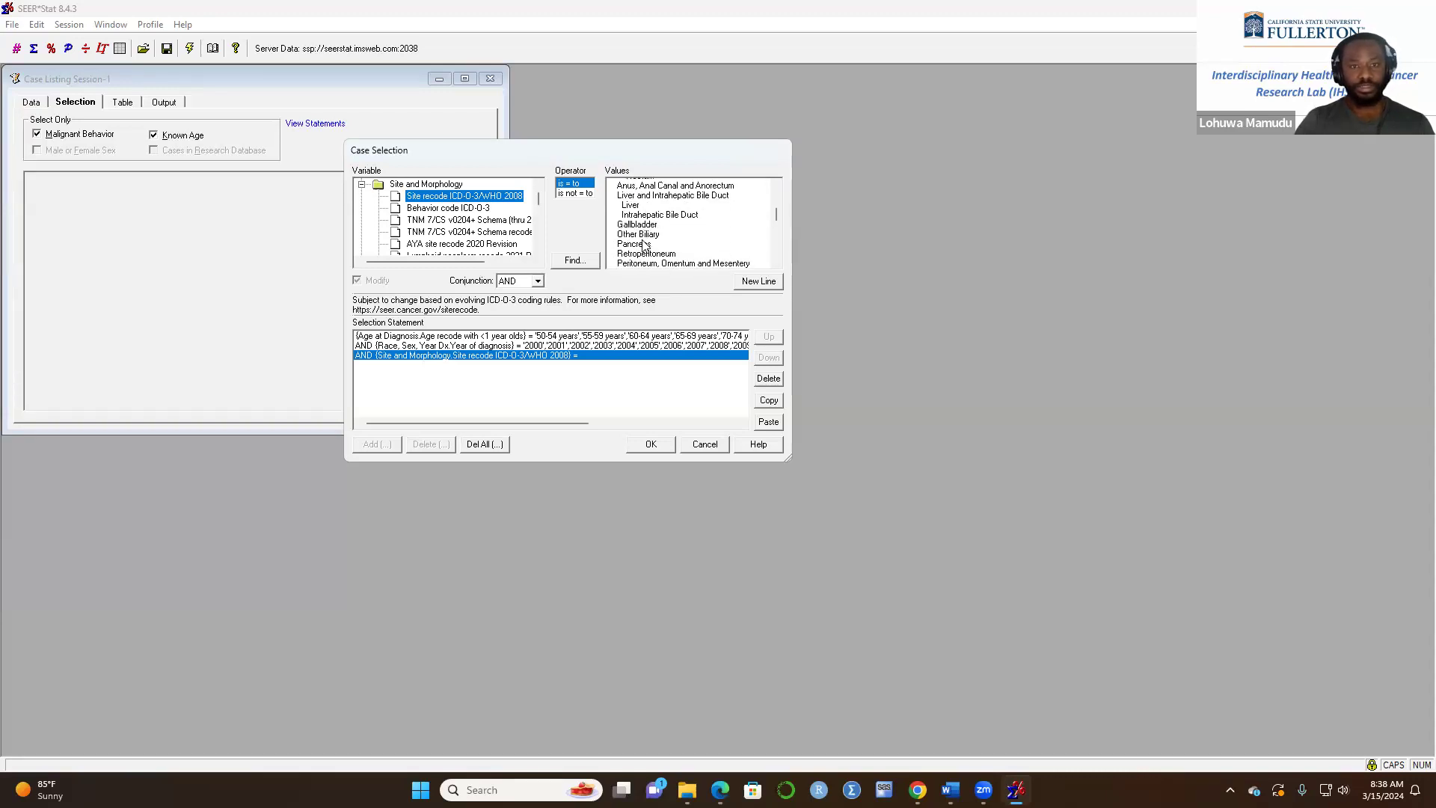
scroll(643, 228, "down", 2)
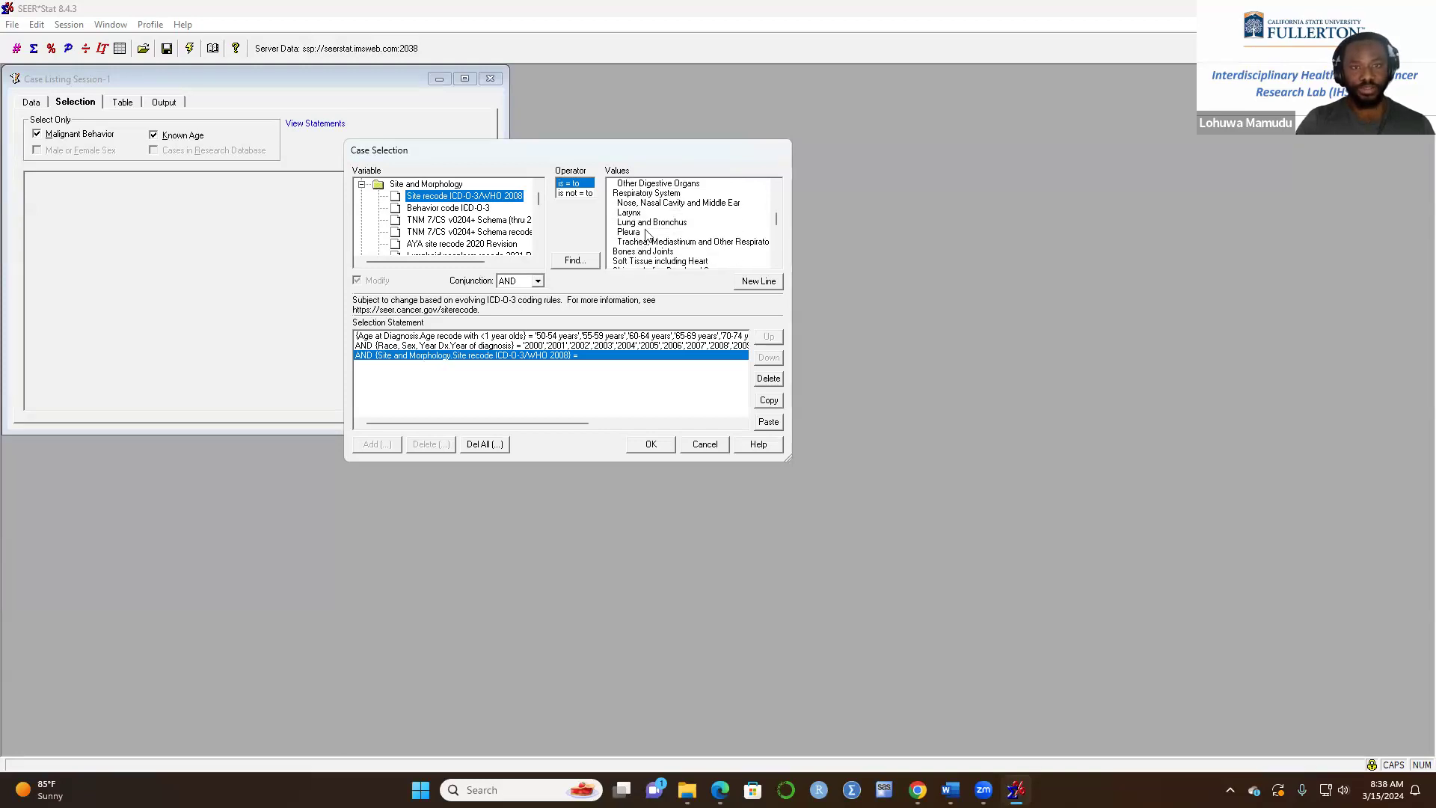
scroll(646, 230, "down", 1)
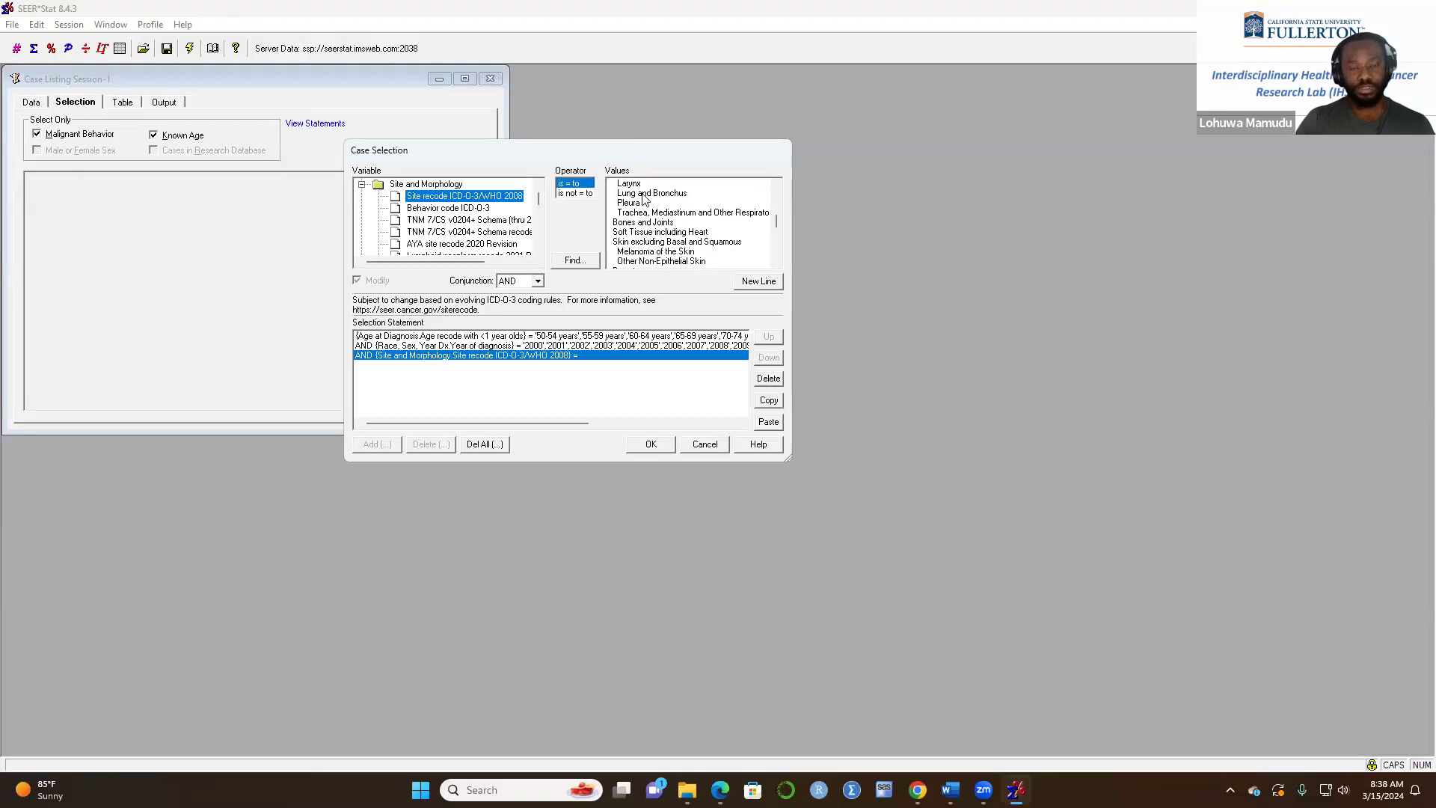
scroll(634, 233, "down", 2)
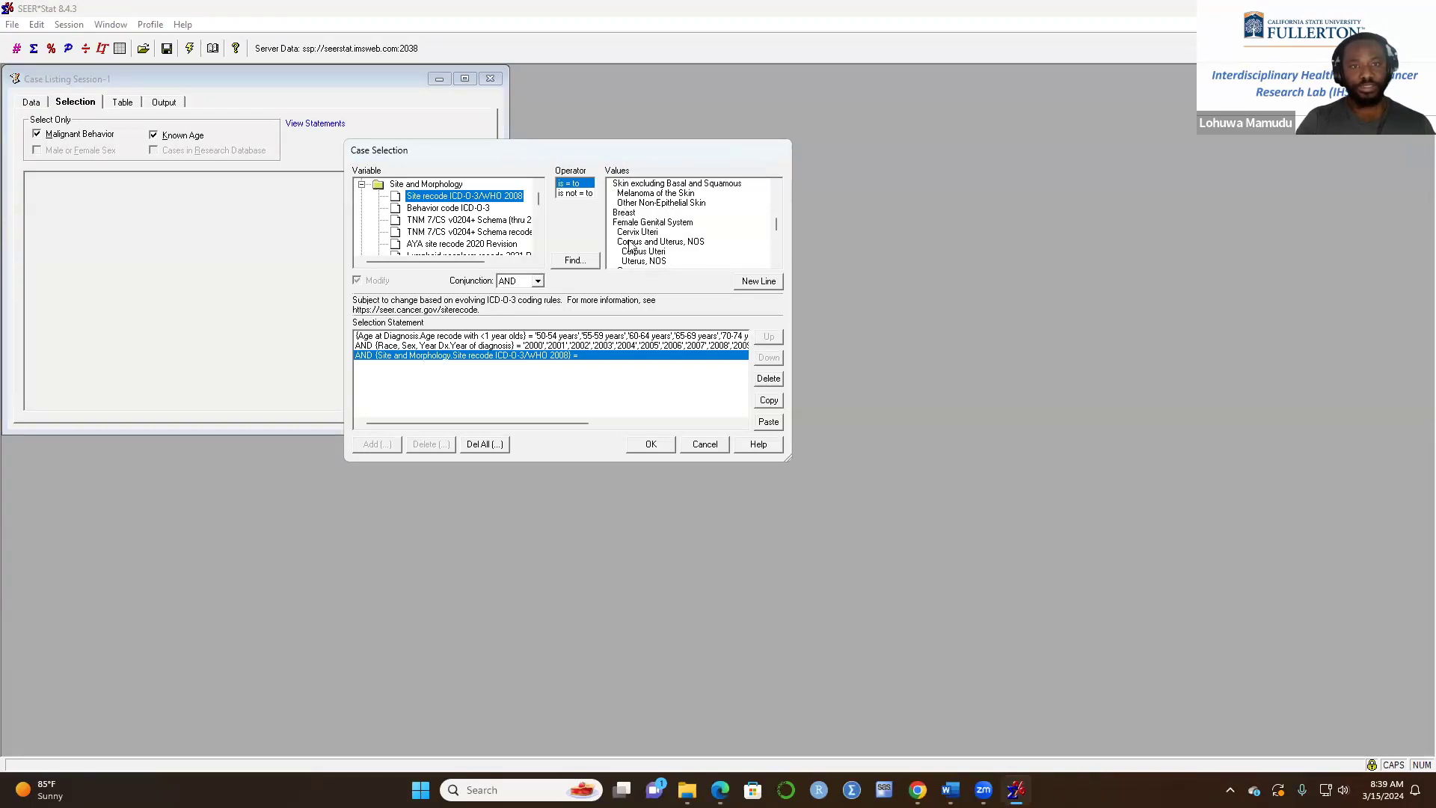
scroll(647, 250, "down", 2)
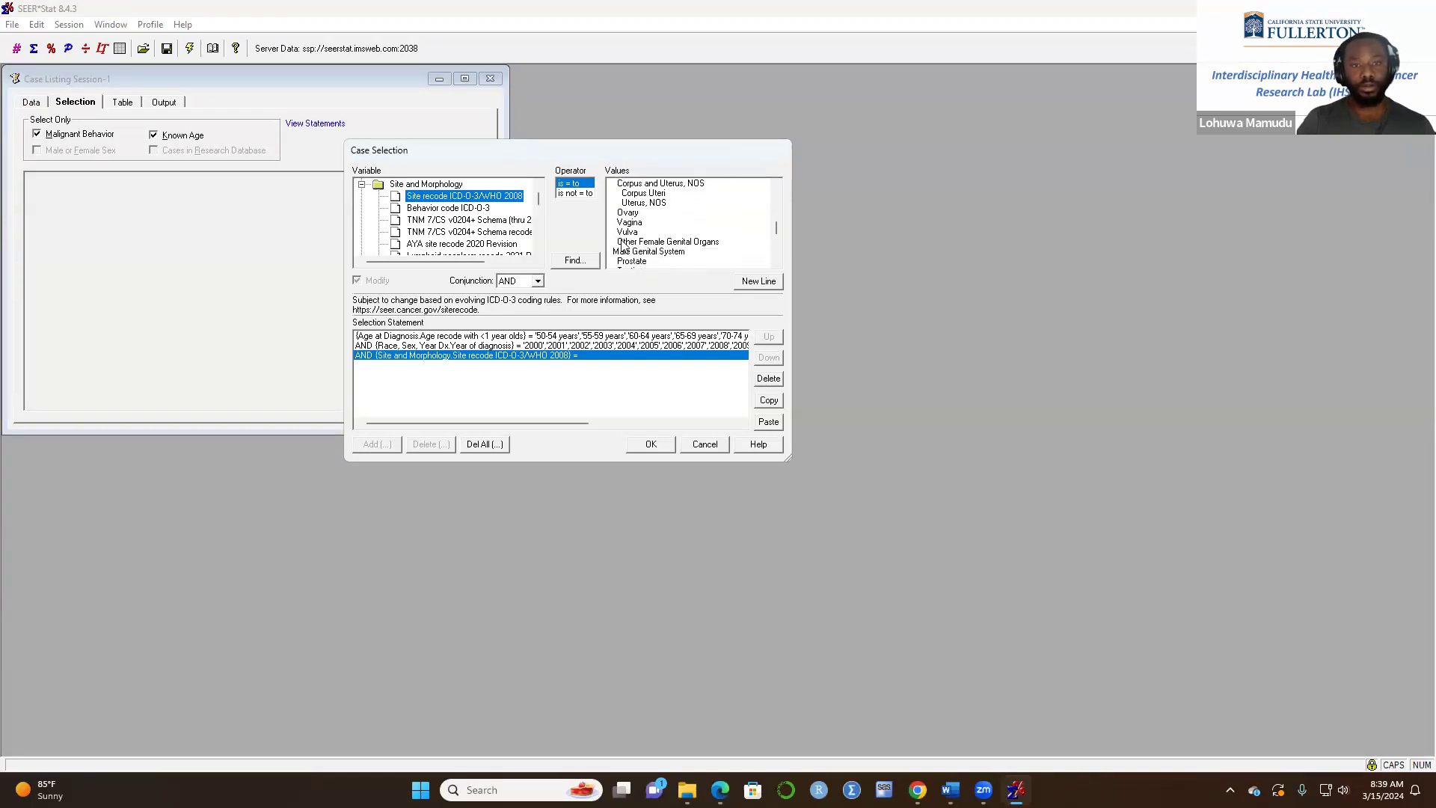
scroll(634, 238, "down", 2)
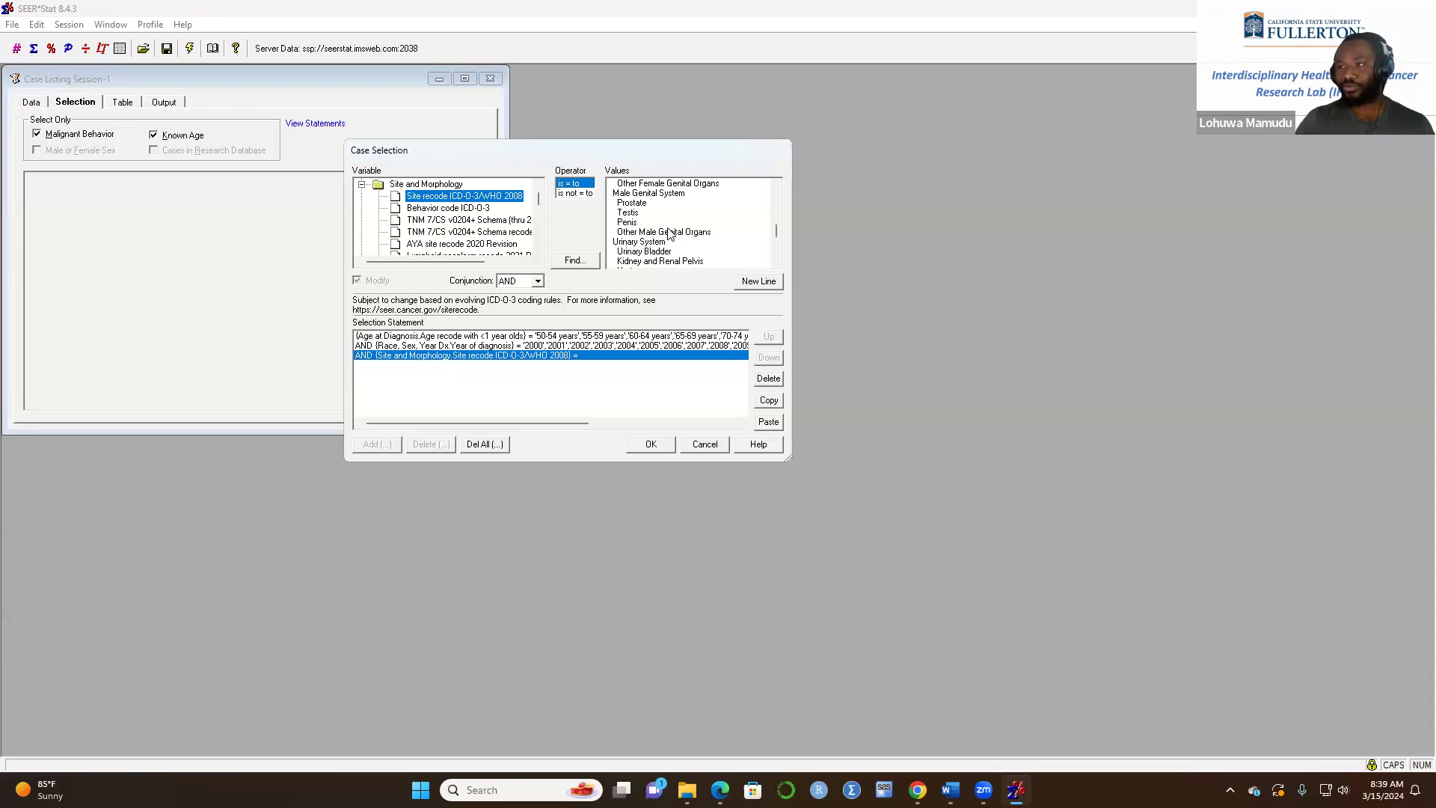
scroll(669, 234, "up", 3)
scroll(668, 247, "up", 6)
scroll(665, 245, "down", 2)
scroll(641, 213, "up", 7)
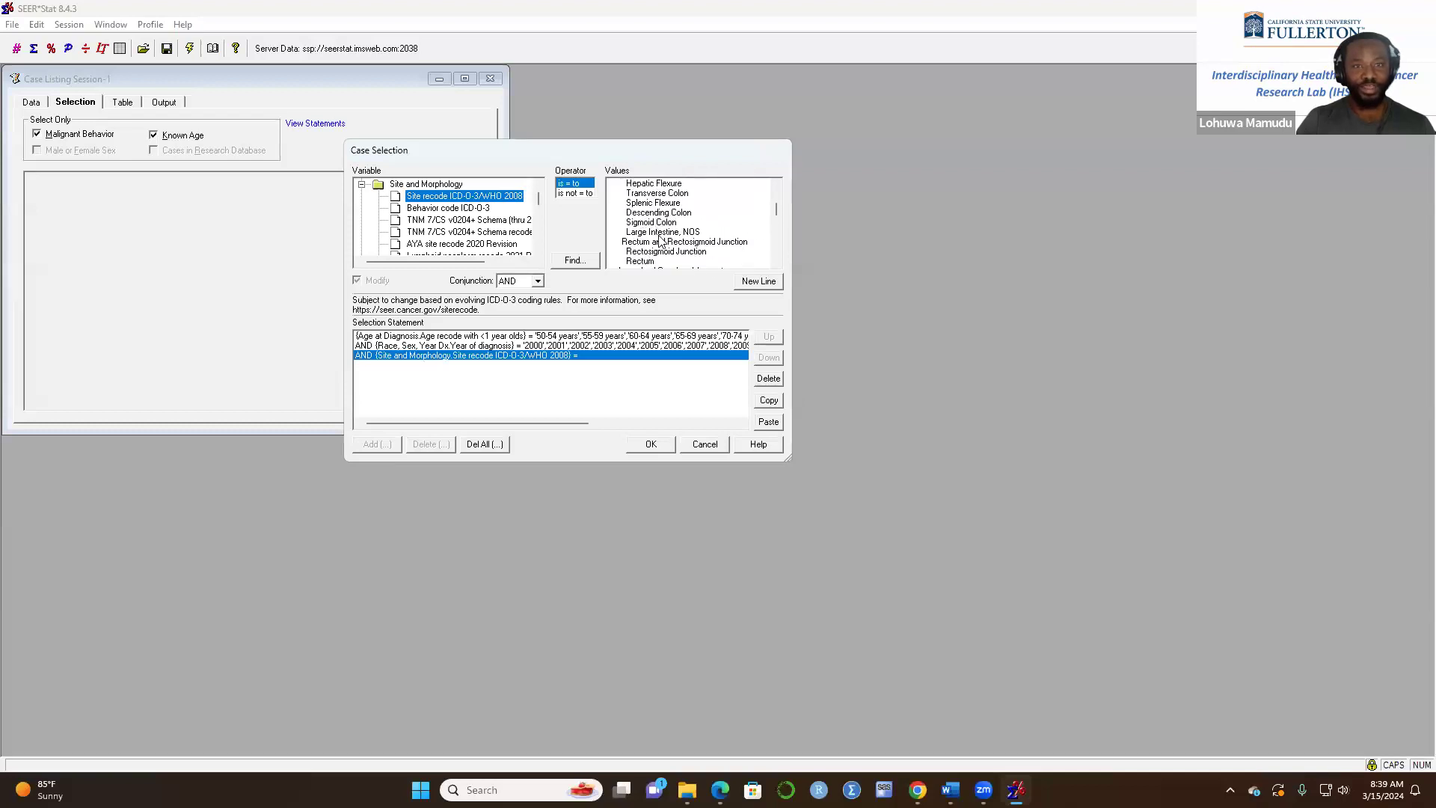
scroll(661, 240, "up", 3)
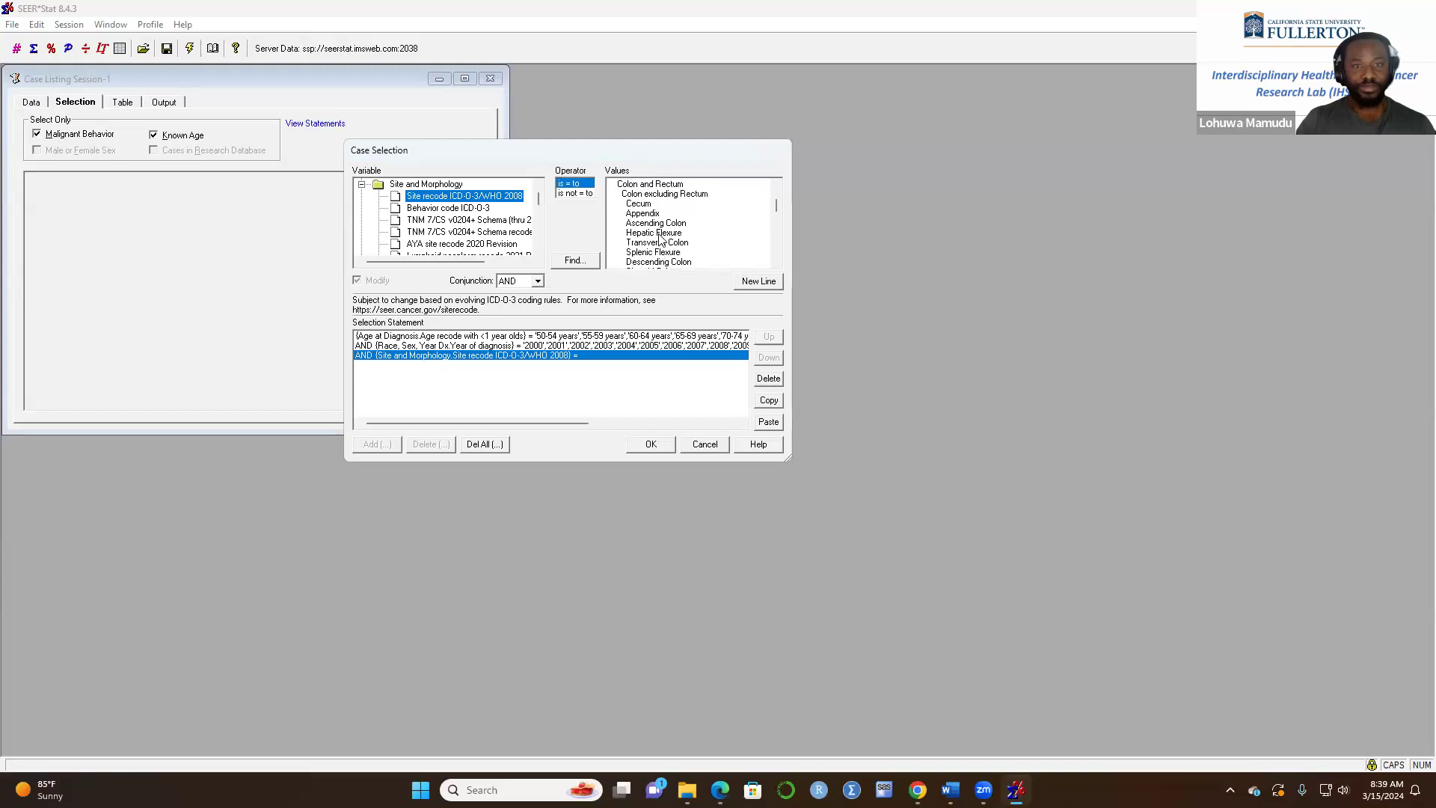
scroll(661, 238, "up", 3)
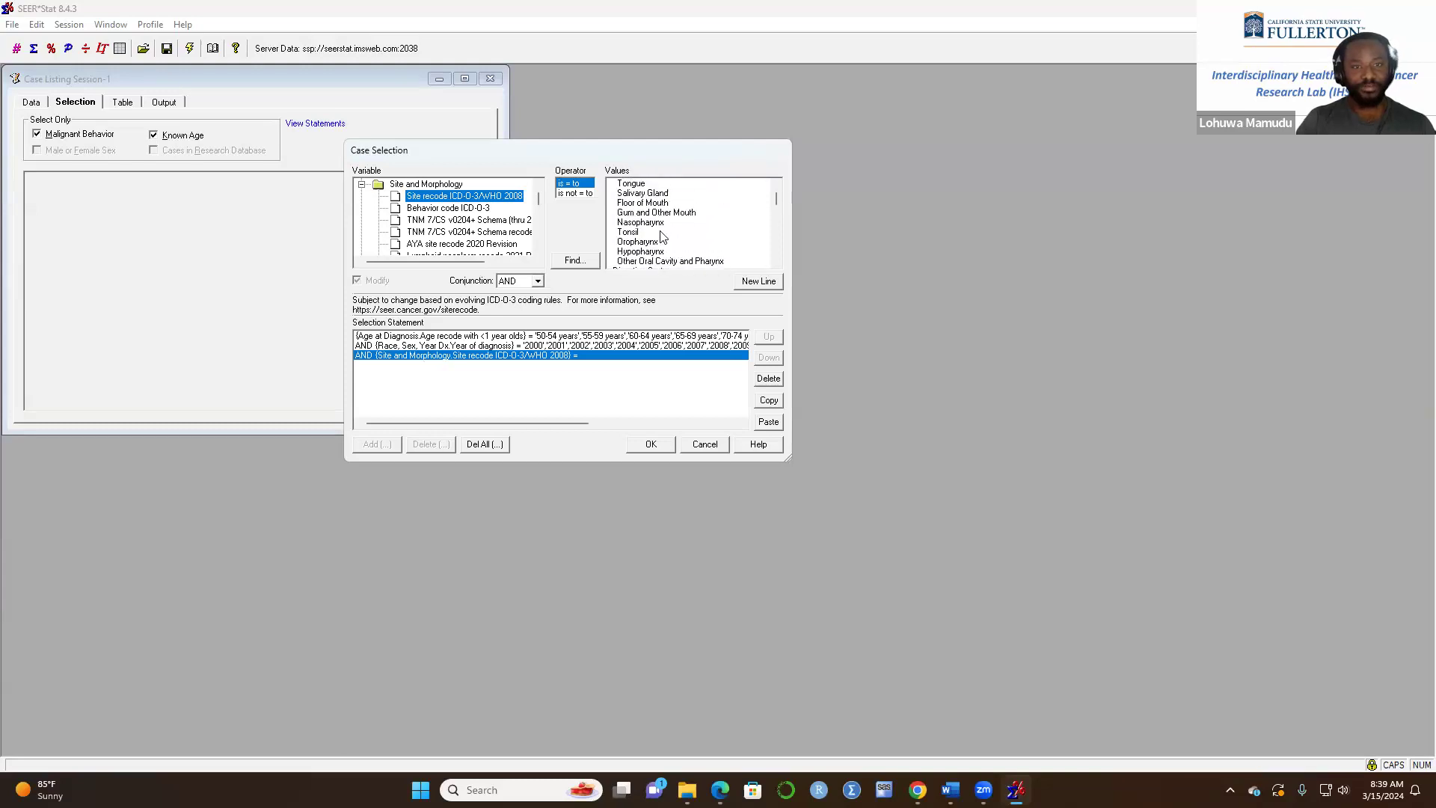
- Set the site recode criterion to Lung and Bronchus
scroll(662, 217, "down", 6)
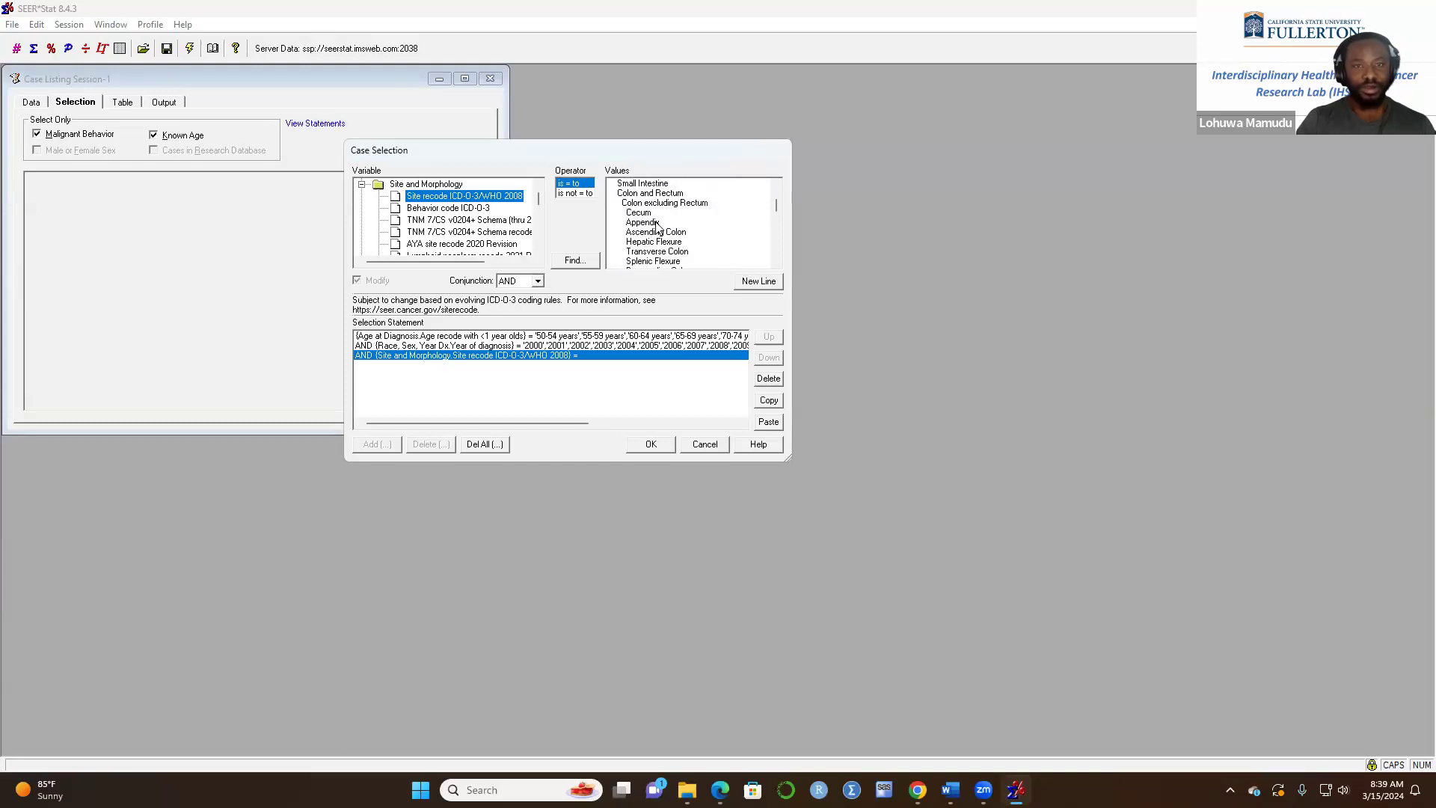
scroll(641, 238, "down", 3)
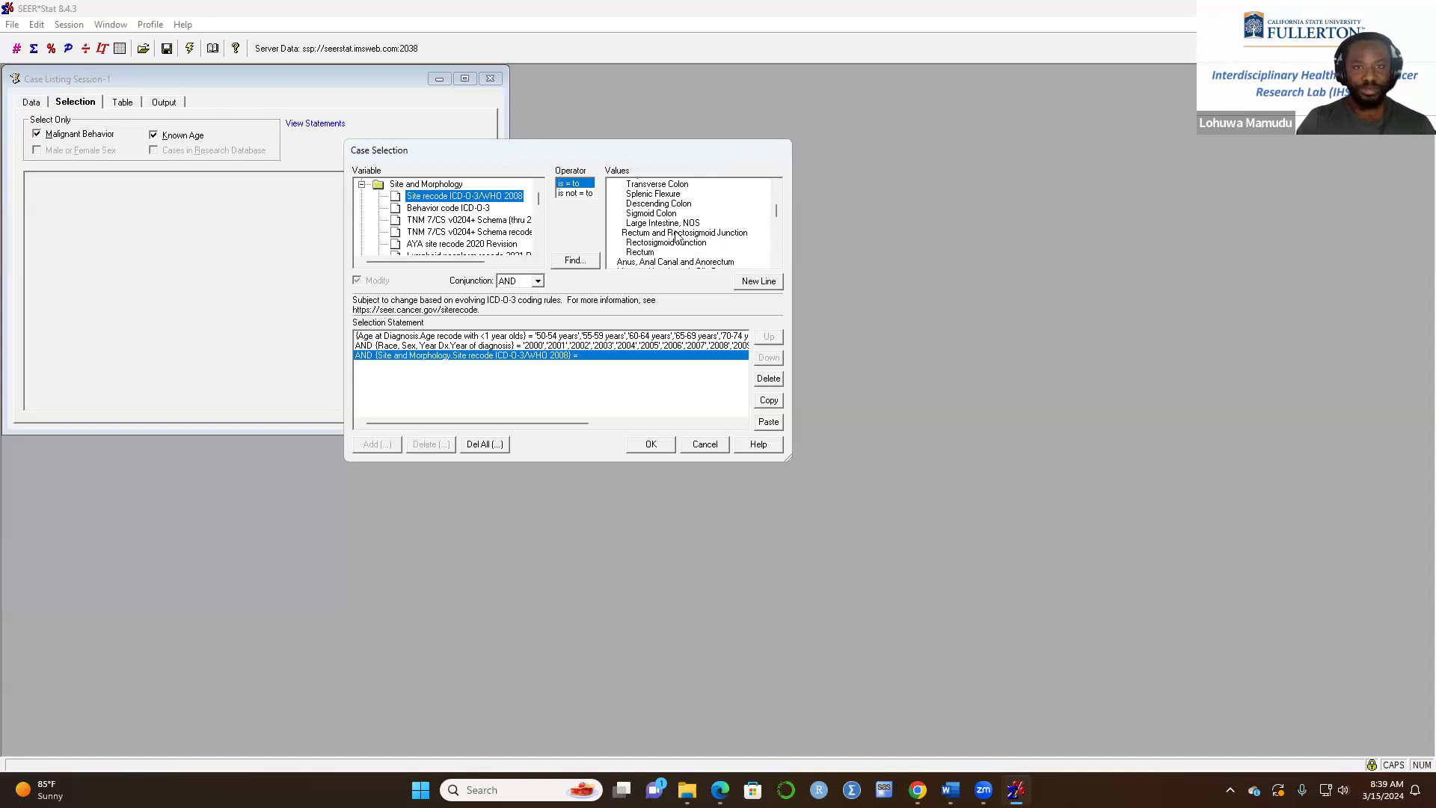
scroll(664, 235, "down", 3)
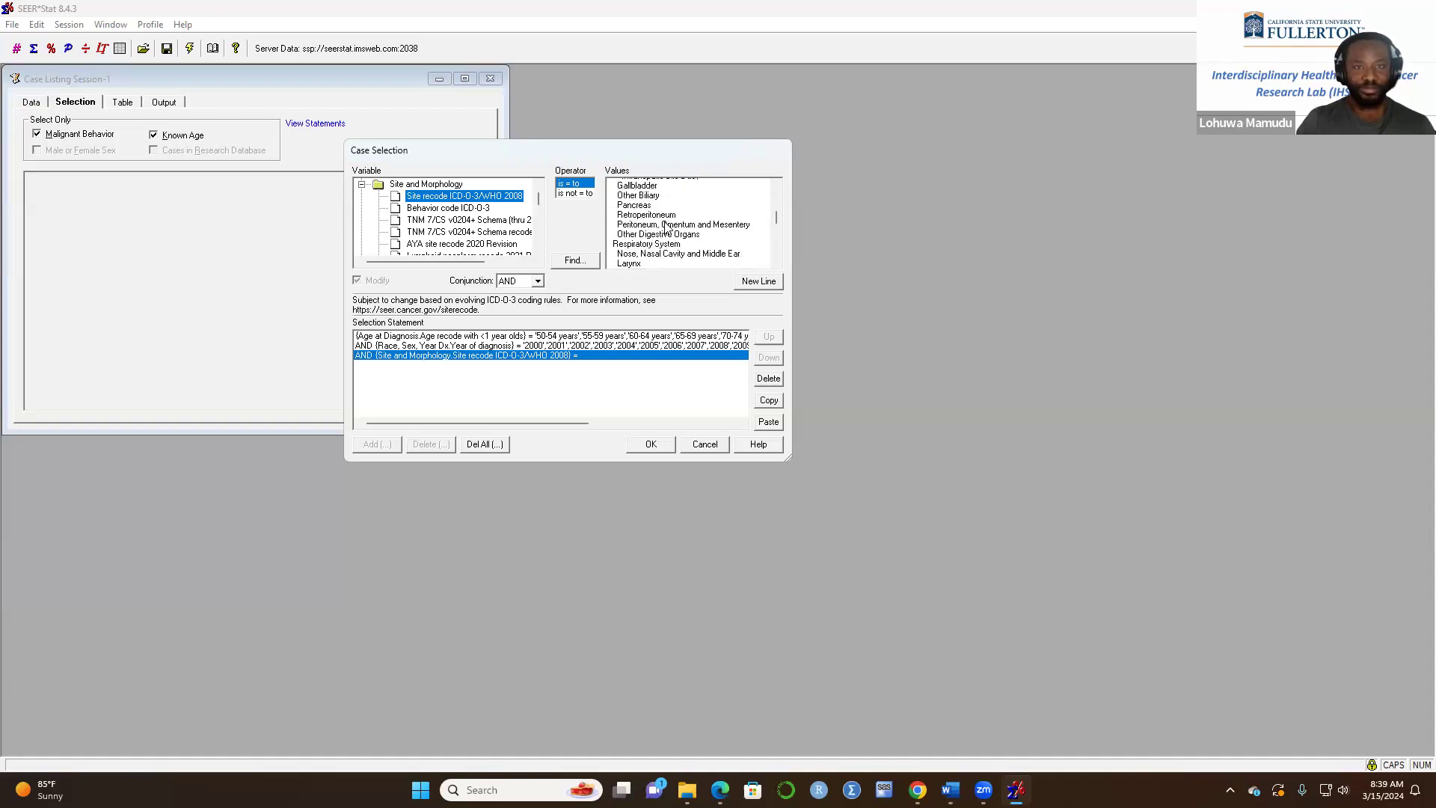
left_click(662, 252)
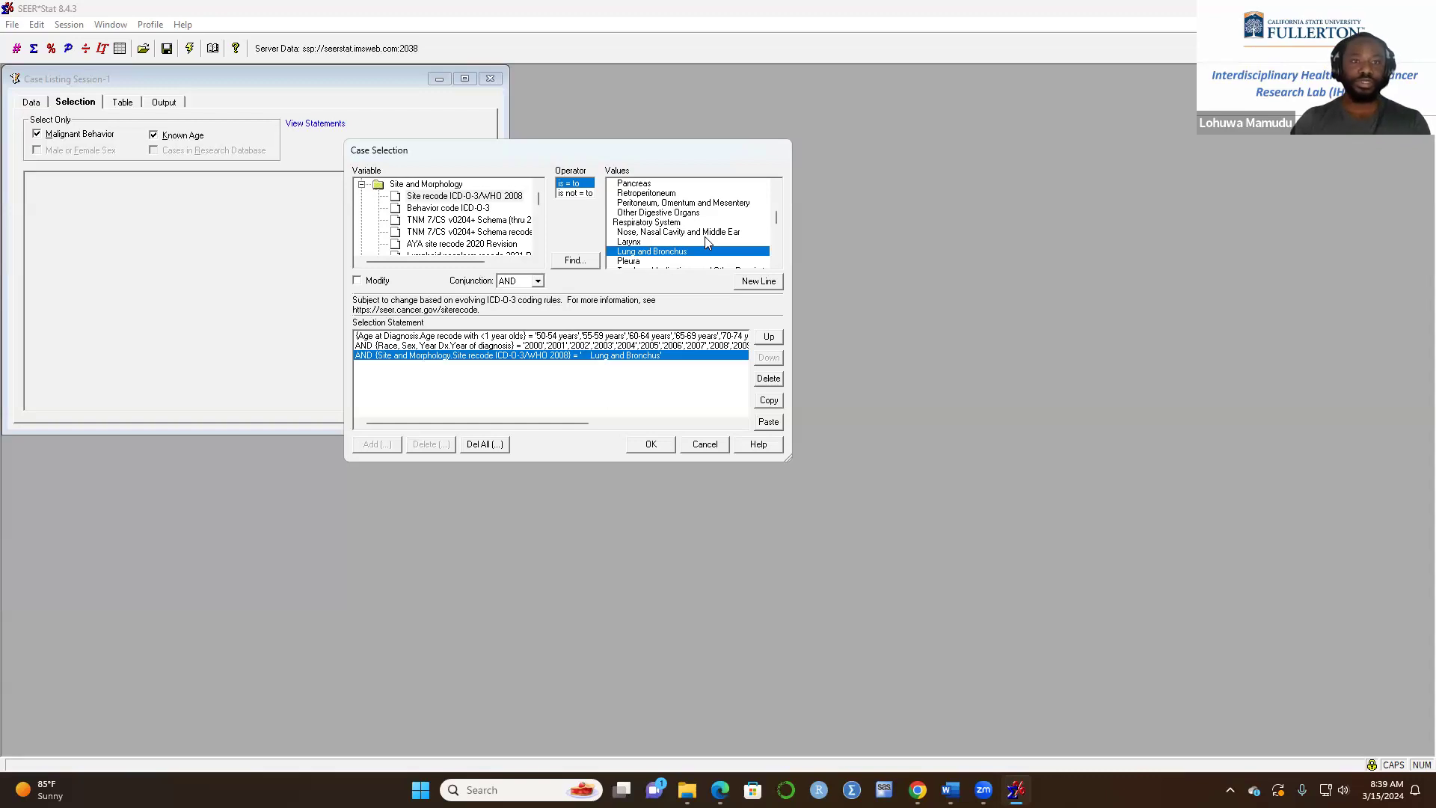
- Add a Behavior code ICD-O-3 criterion from the Site and Morphology category with the value Malignant
left_click(413, 208)
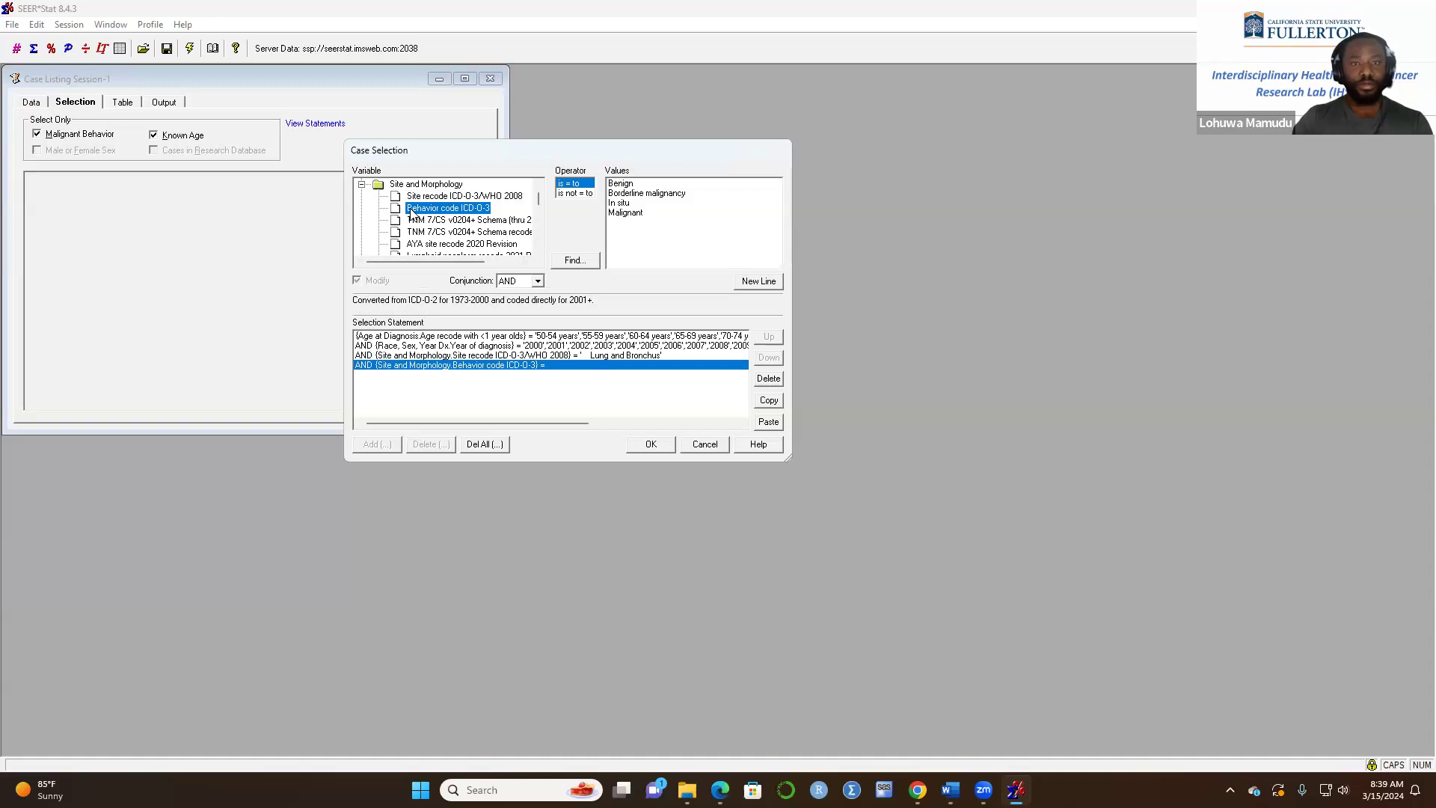
left_click(625, 215)
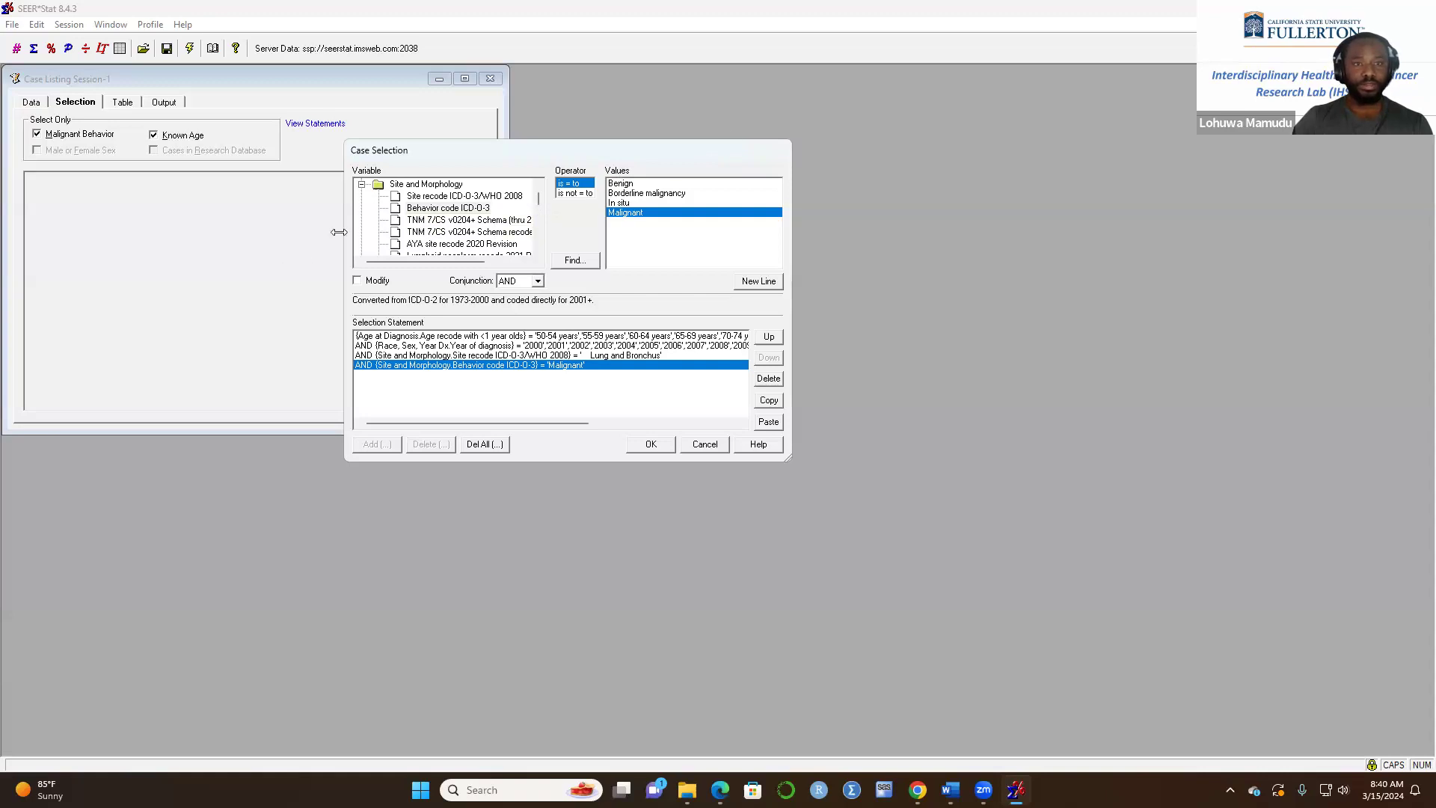
- Look through the other Site and Morphology variables and their values, from the TNM 7/CS schemas through grade, laterality, diagnostic confirmation and histology recode
double_click(411, 222)
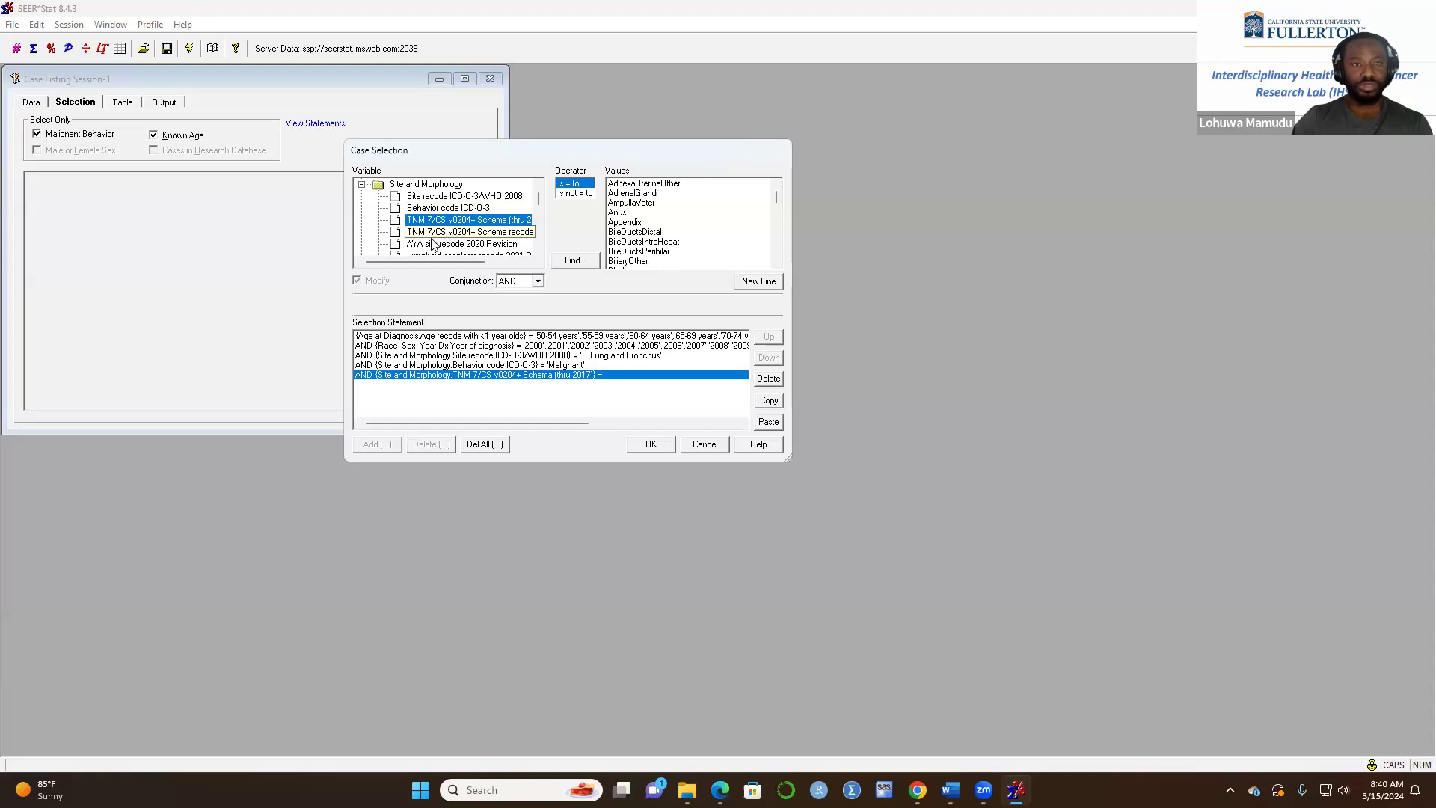
left_click(432, 232)
scroll(456, 241, "down", 2)
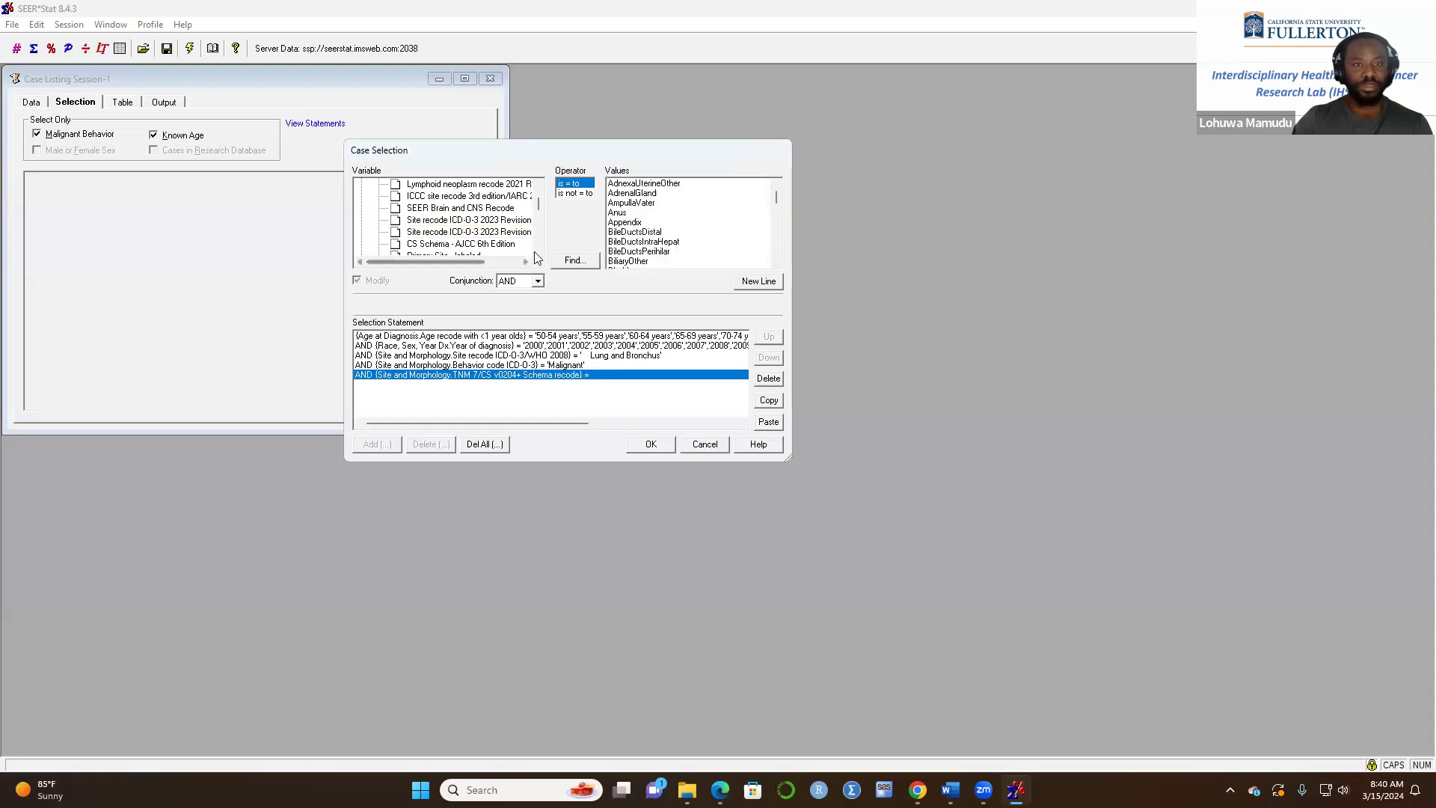
left_click(434, 197)
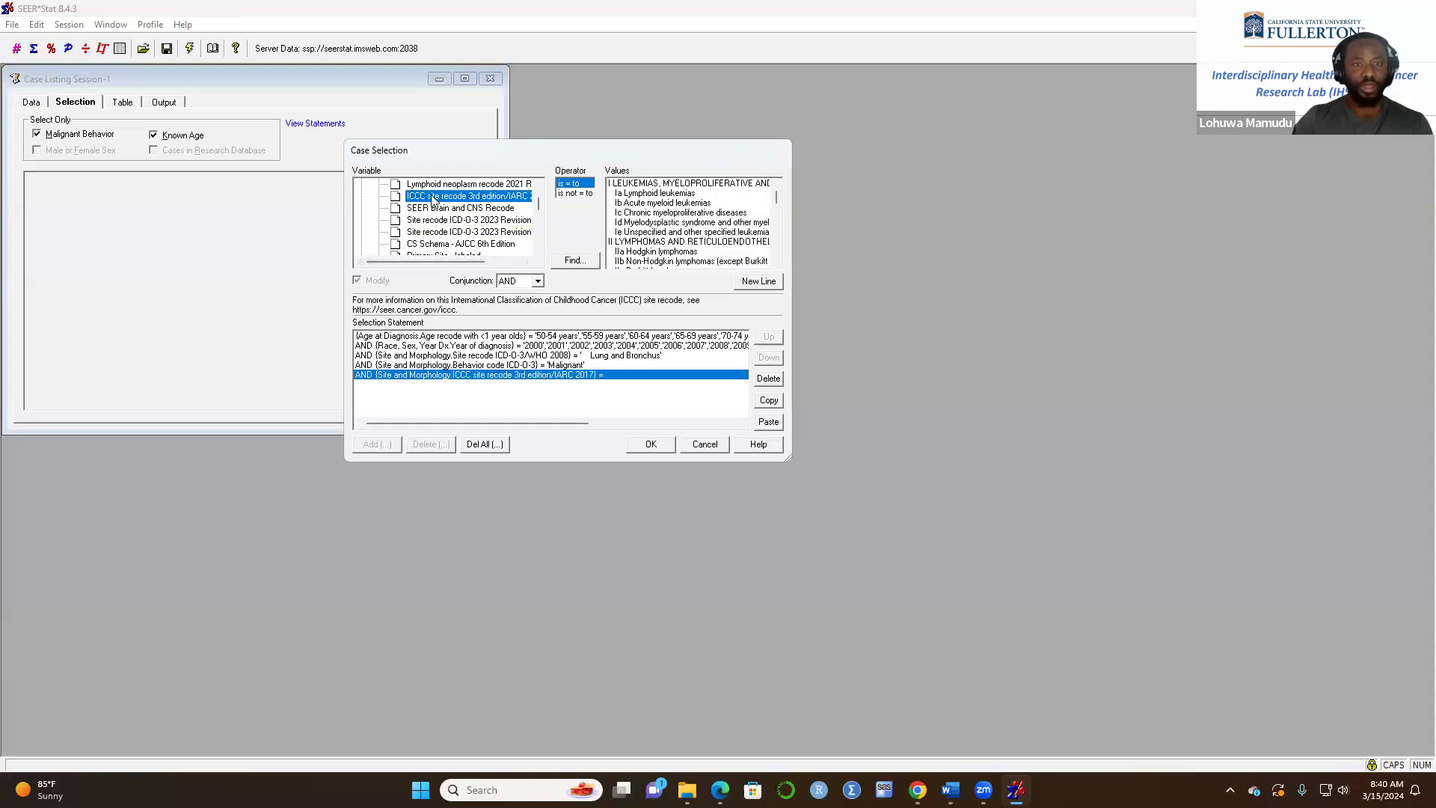
left_click(431, 233)
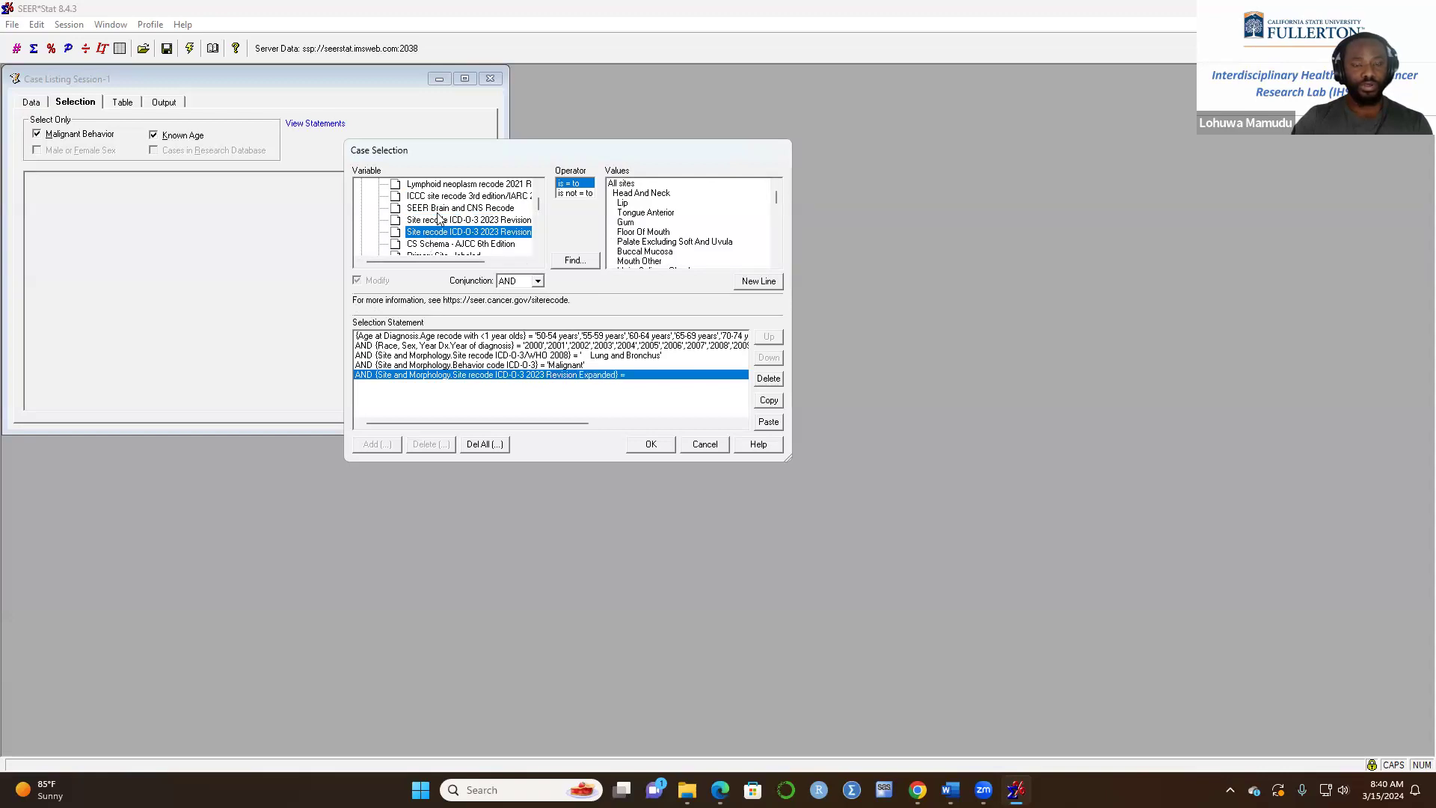
scroll(430, 229, "down", 2)
left_click(433, 209)
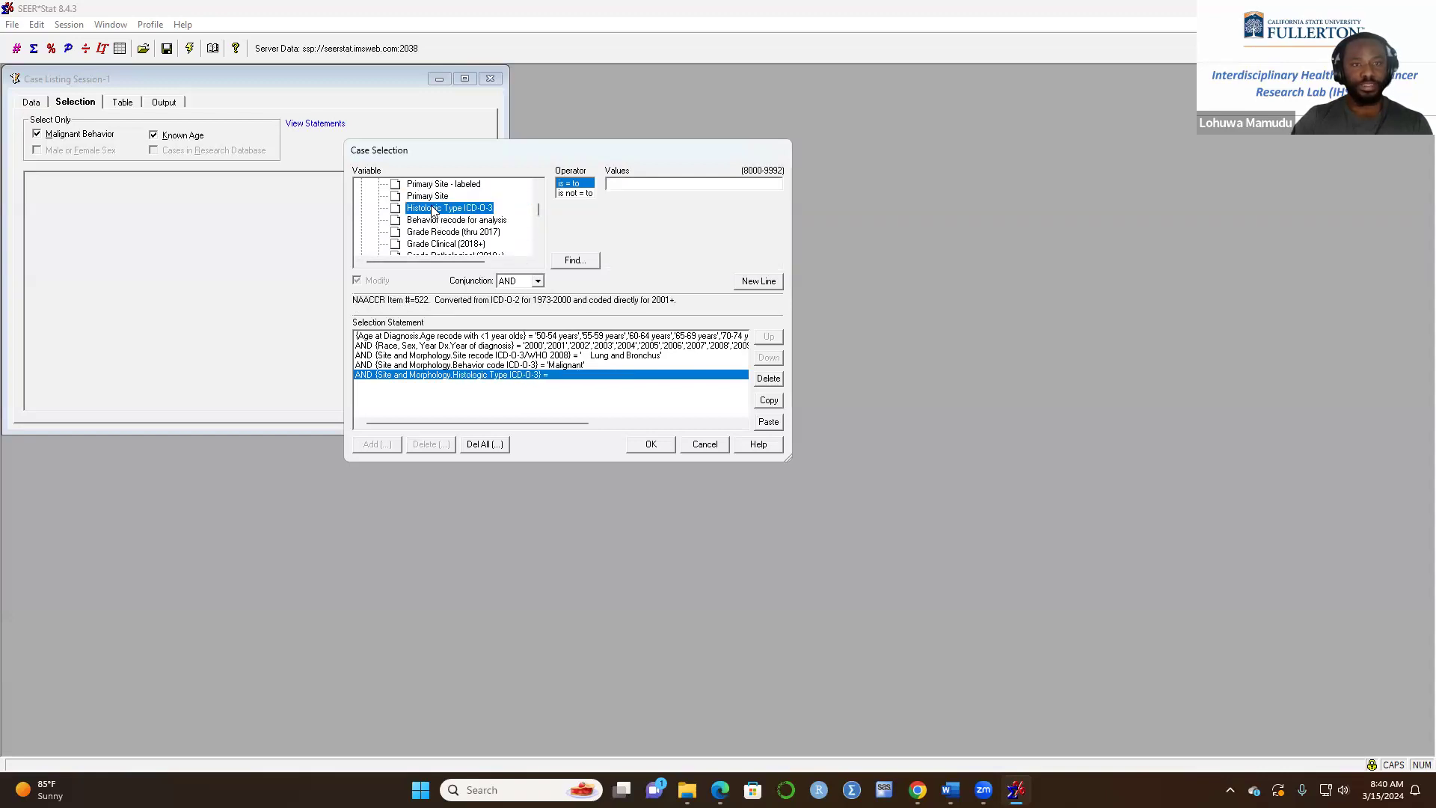
left_click(431, 197)
left_click(432, 221)
left_click(432, 233)
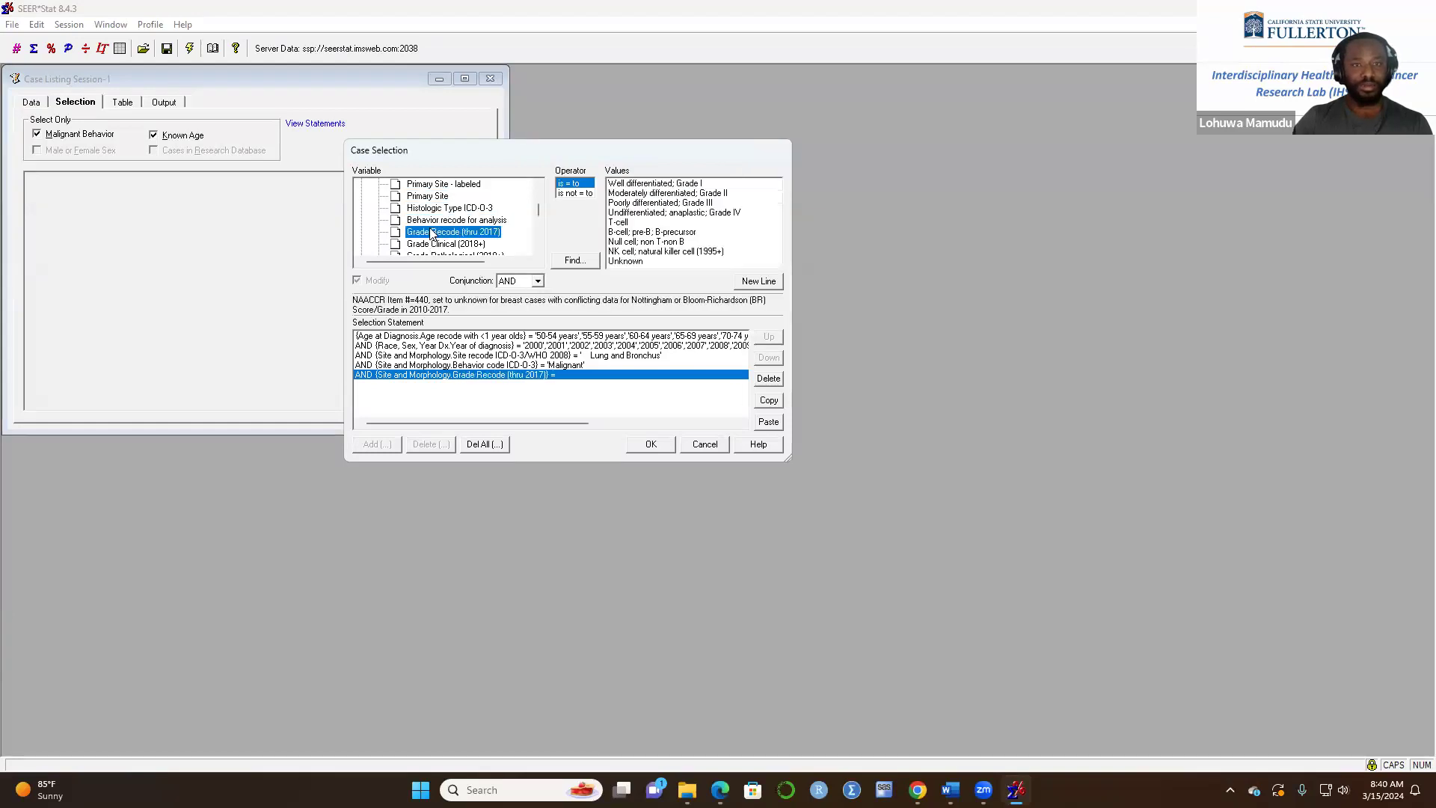
scroll(432, 233, "down", 1)
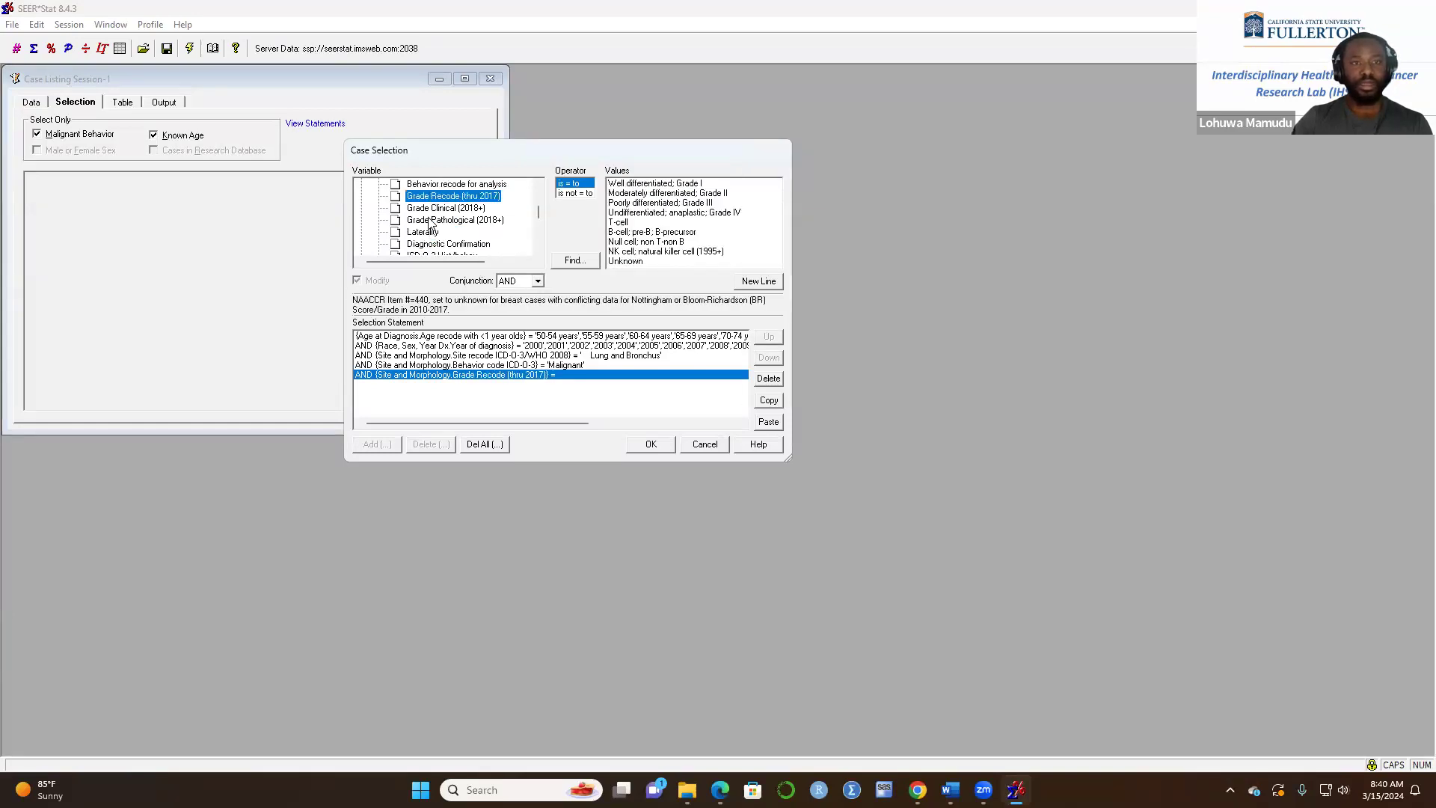
left_click(428, 209)
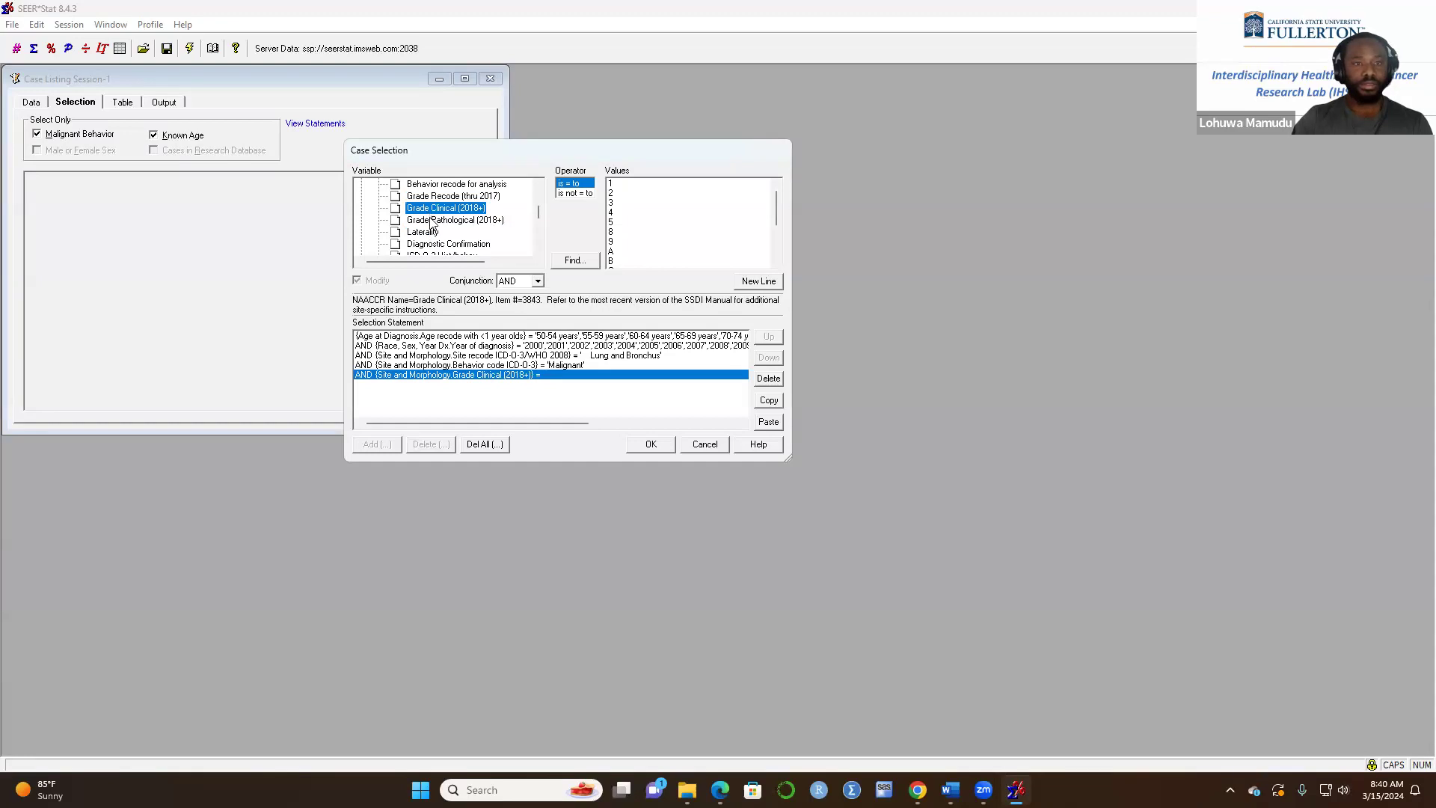
left_click(433, 221)
left_click(428, 233)
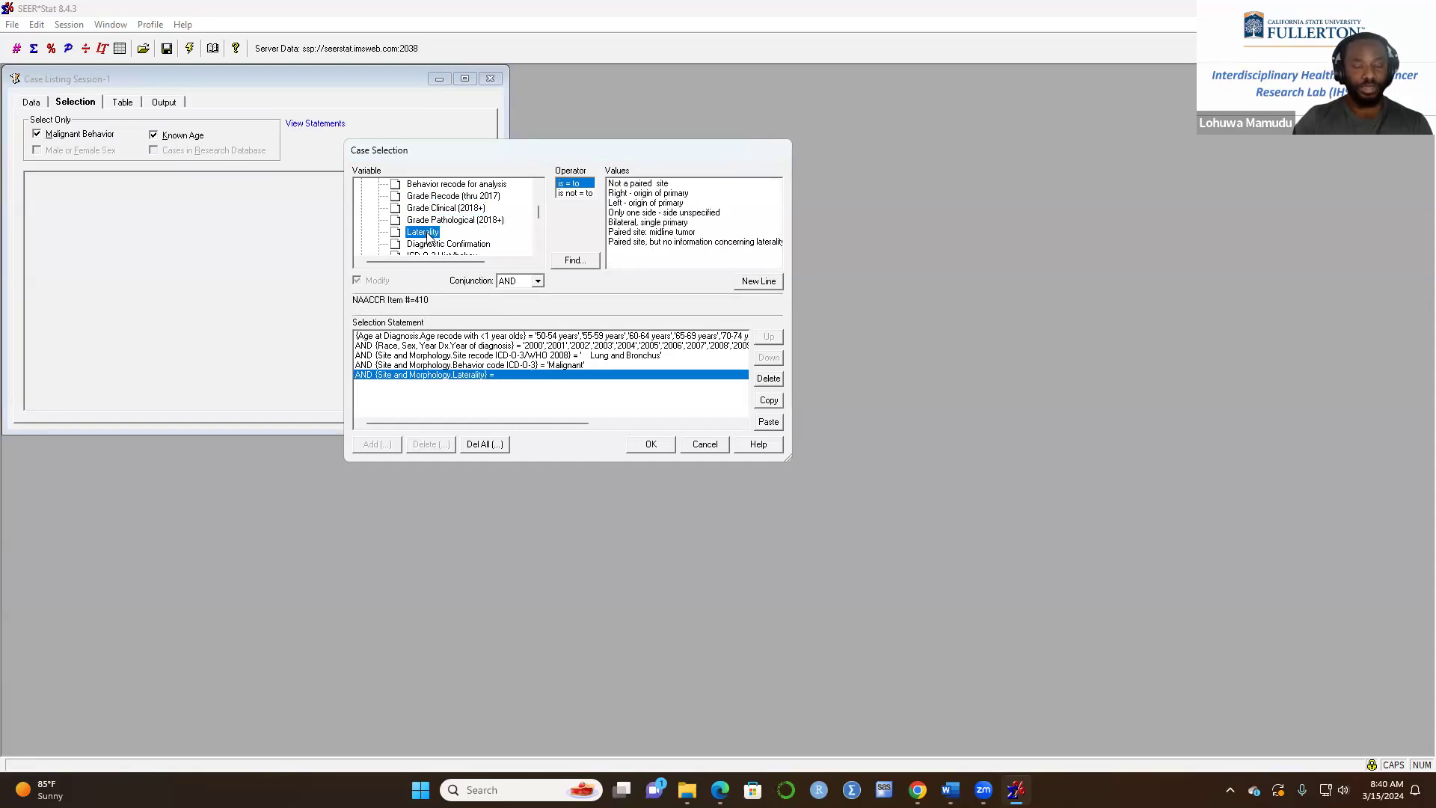
scroll(429, 235, "down", 1)
left_click(430, 209)
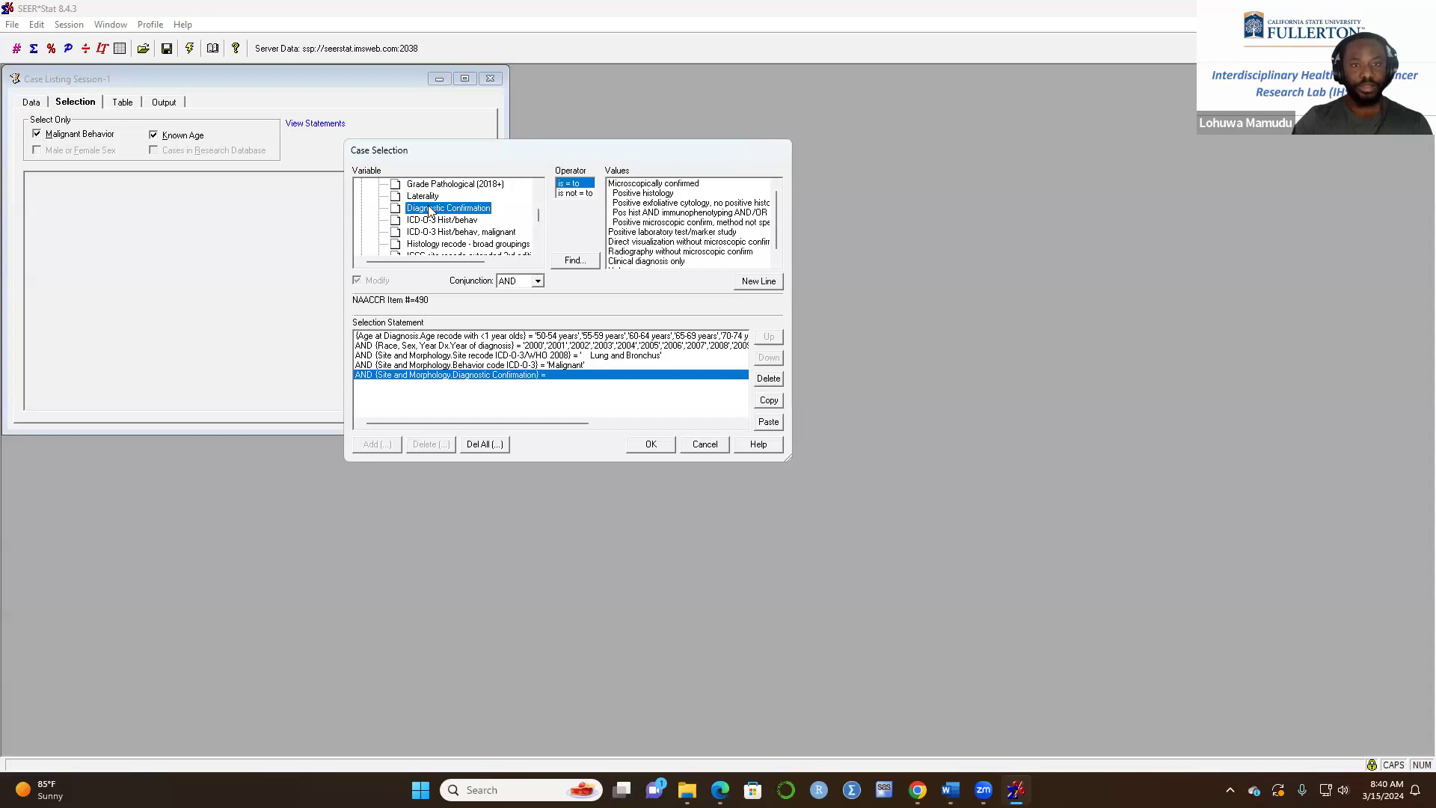
left_click(429, 222)
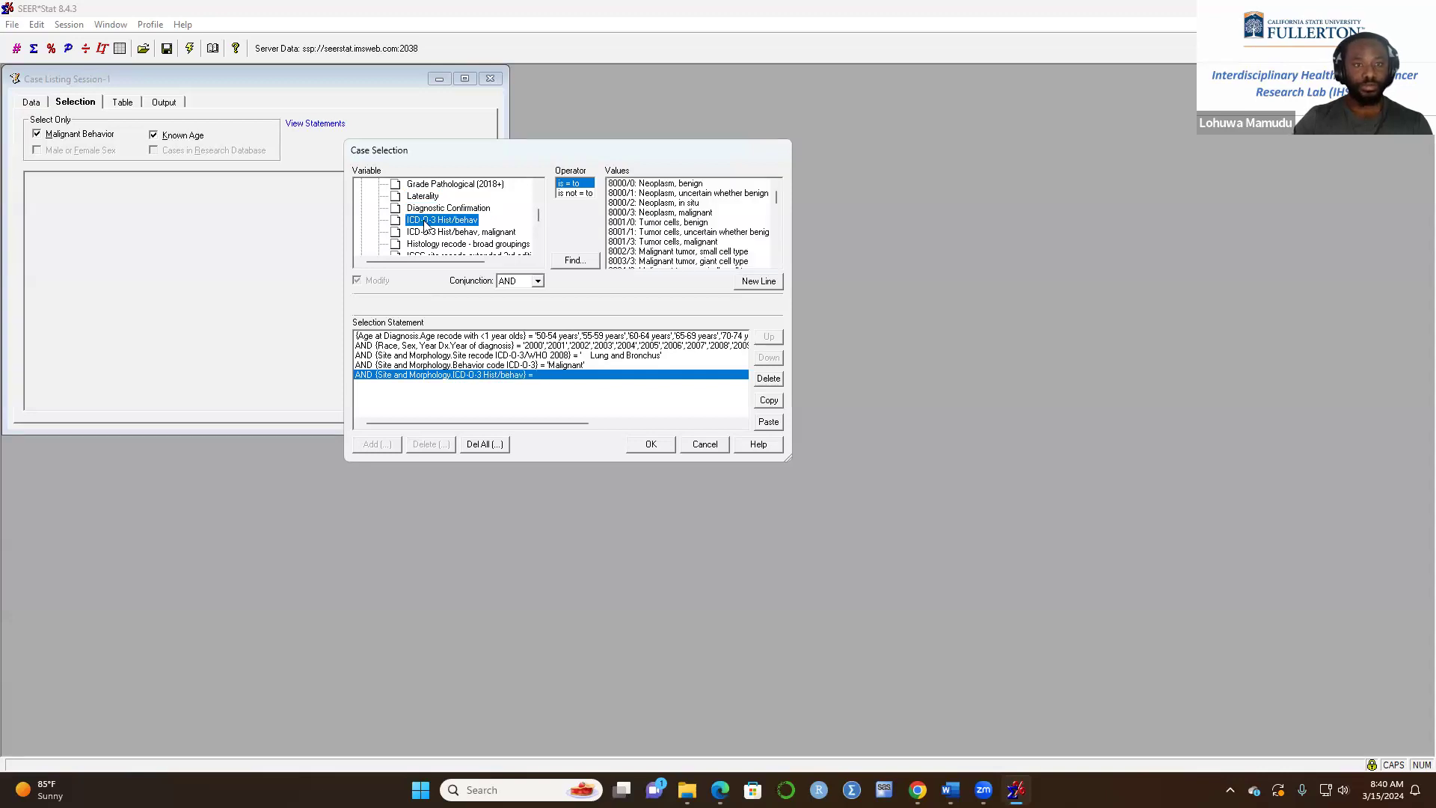
left_click(457, 243)
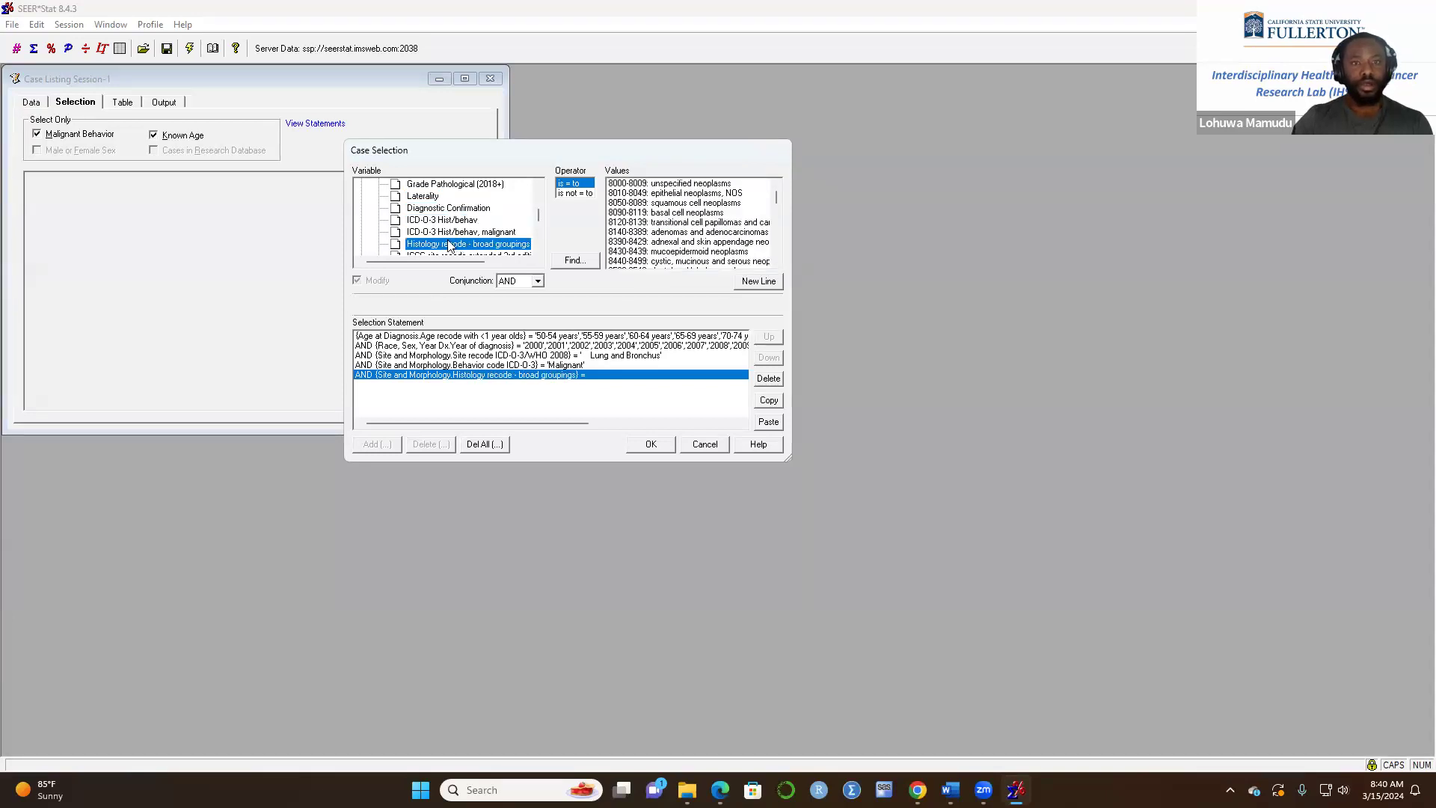
- Collapse the Site and Morphology category and delete the unfinished Histology recode - broad groupings line from the selection statement
scroll(454, 239, "up", 2)
scroll(437, 232, "up", 4)
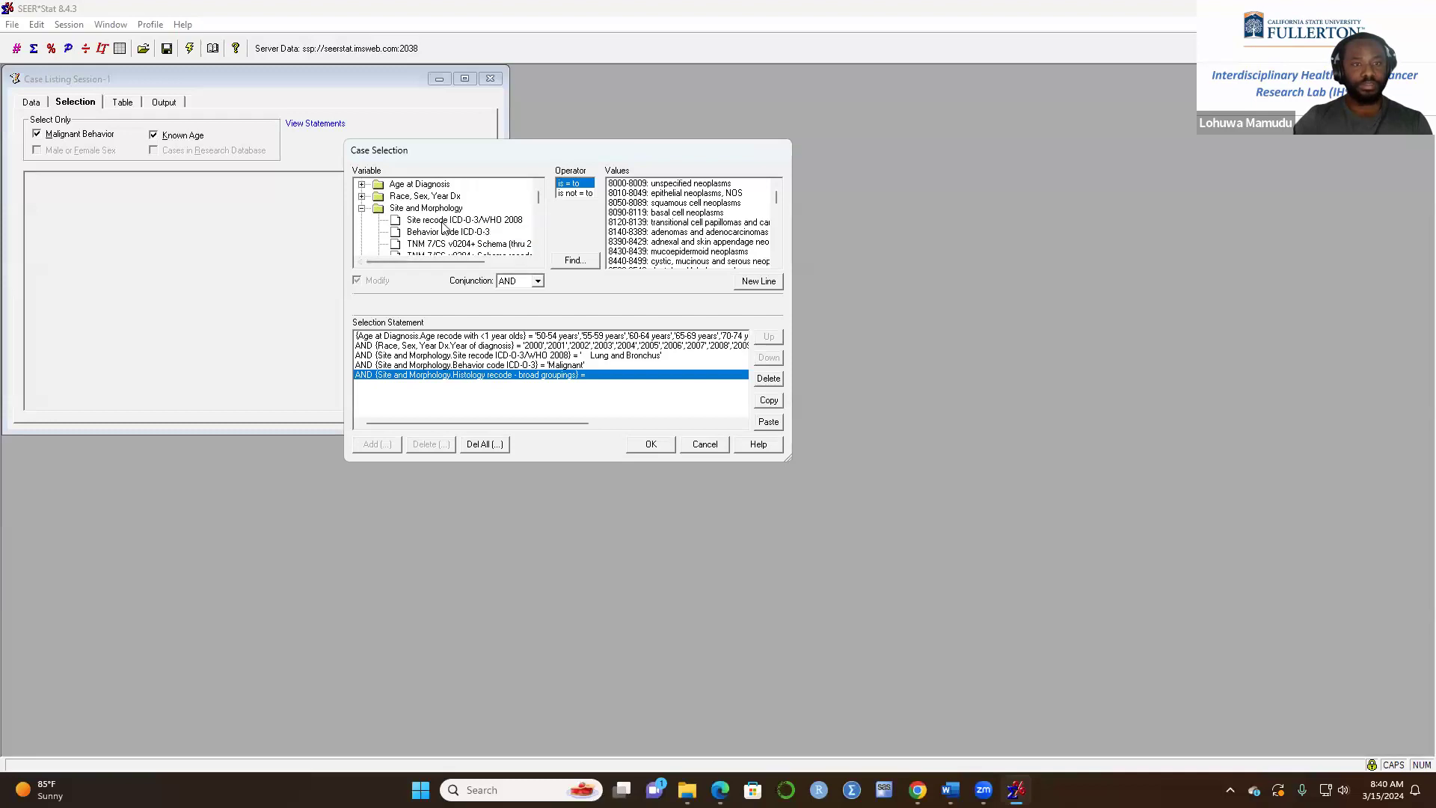
left_click(362, 208)
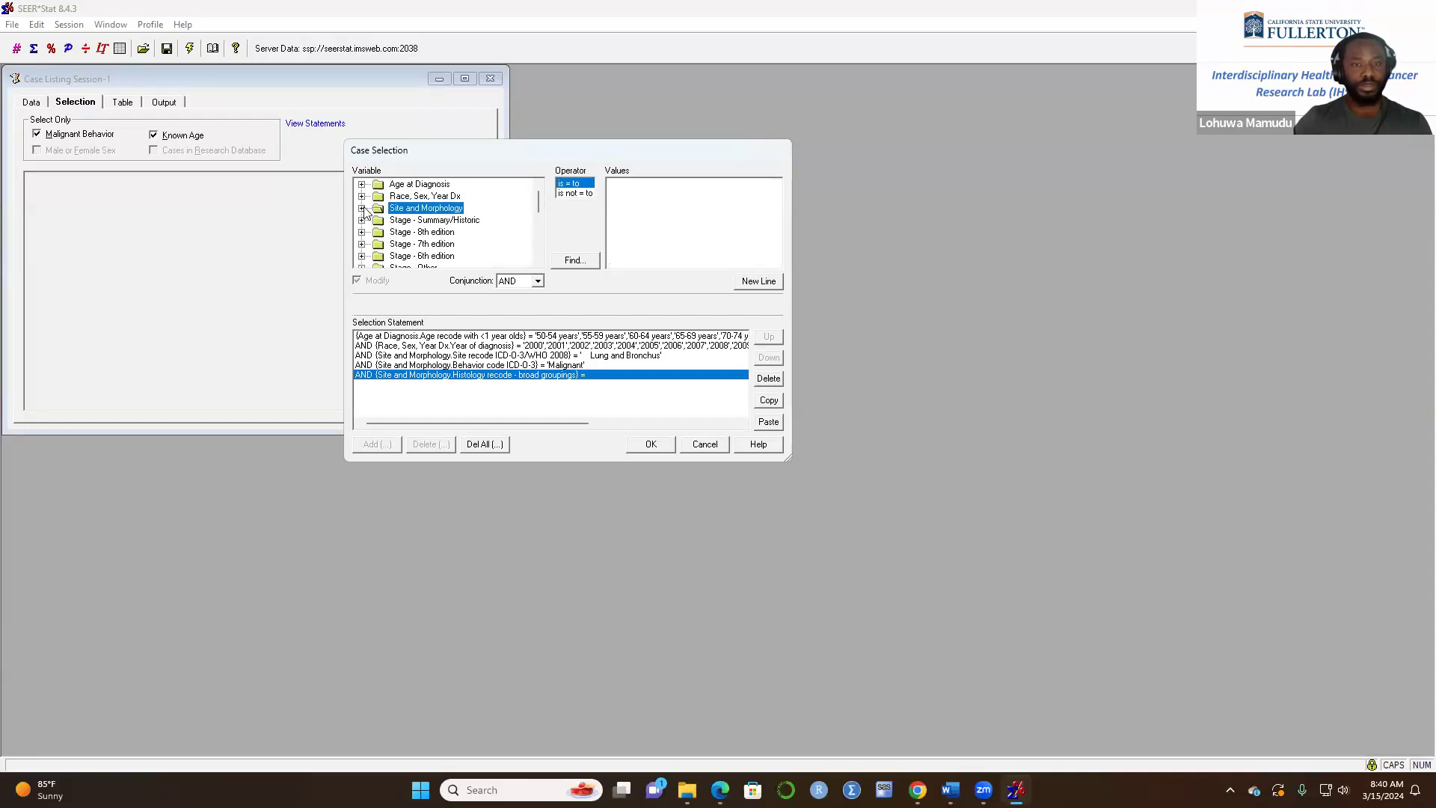
left_click(768, 378)
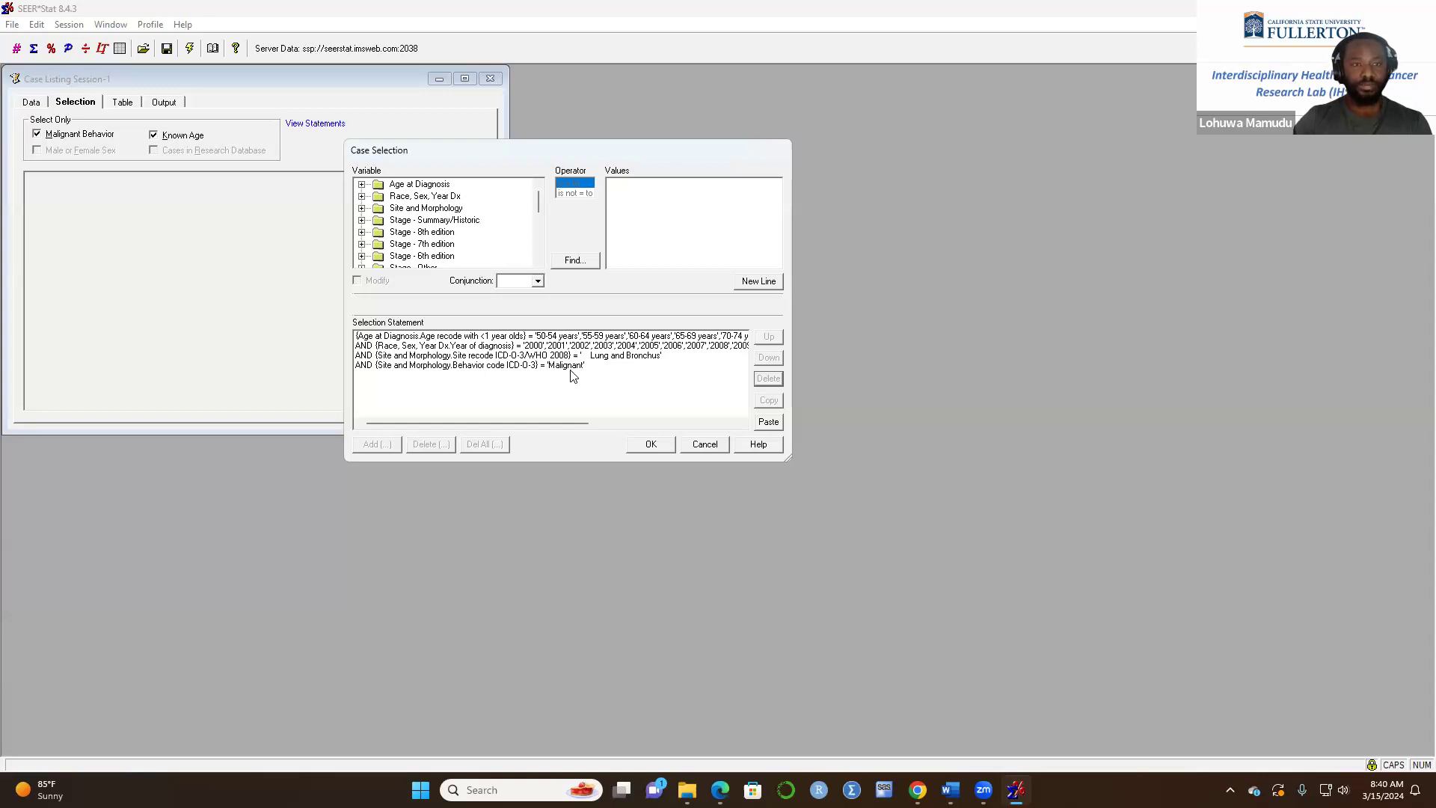
- Add a Race recode (White, Black, Other) criterion from the Race, Sex, Year Dx category with the value Black
left_click(362, 195)
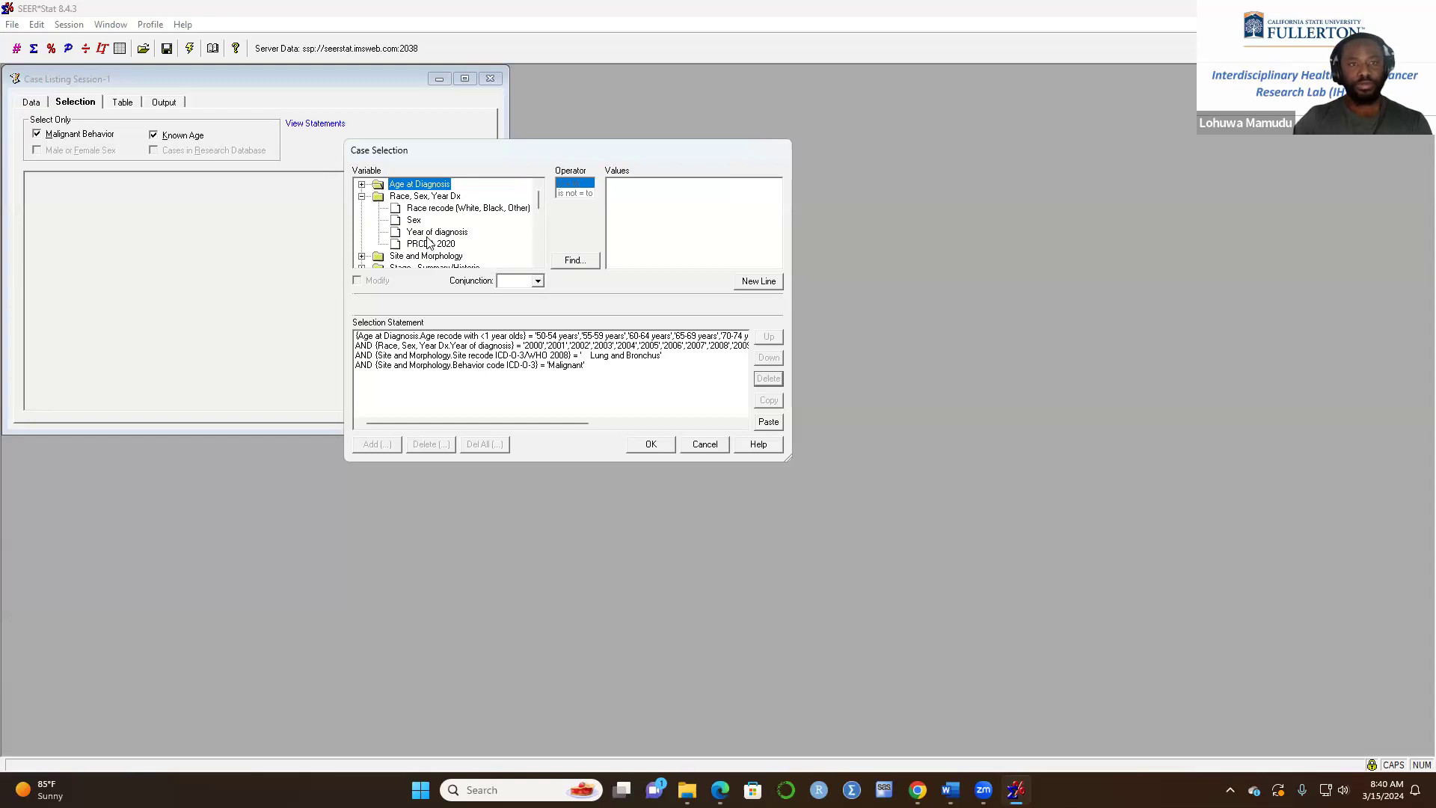
left_click(448, 208)
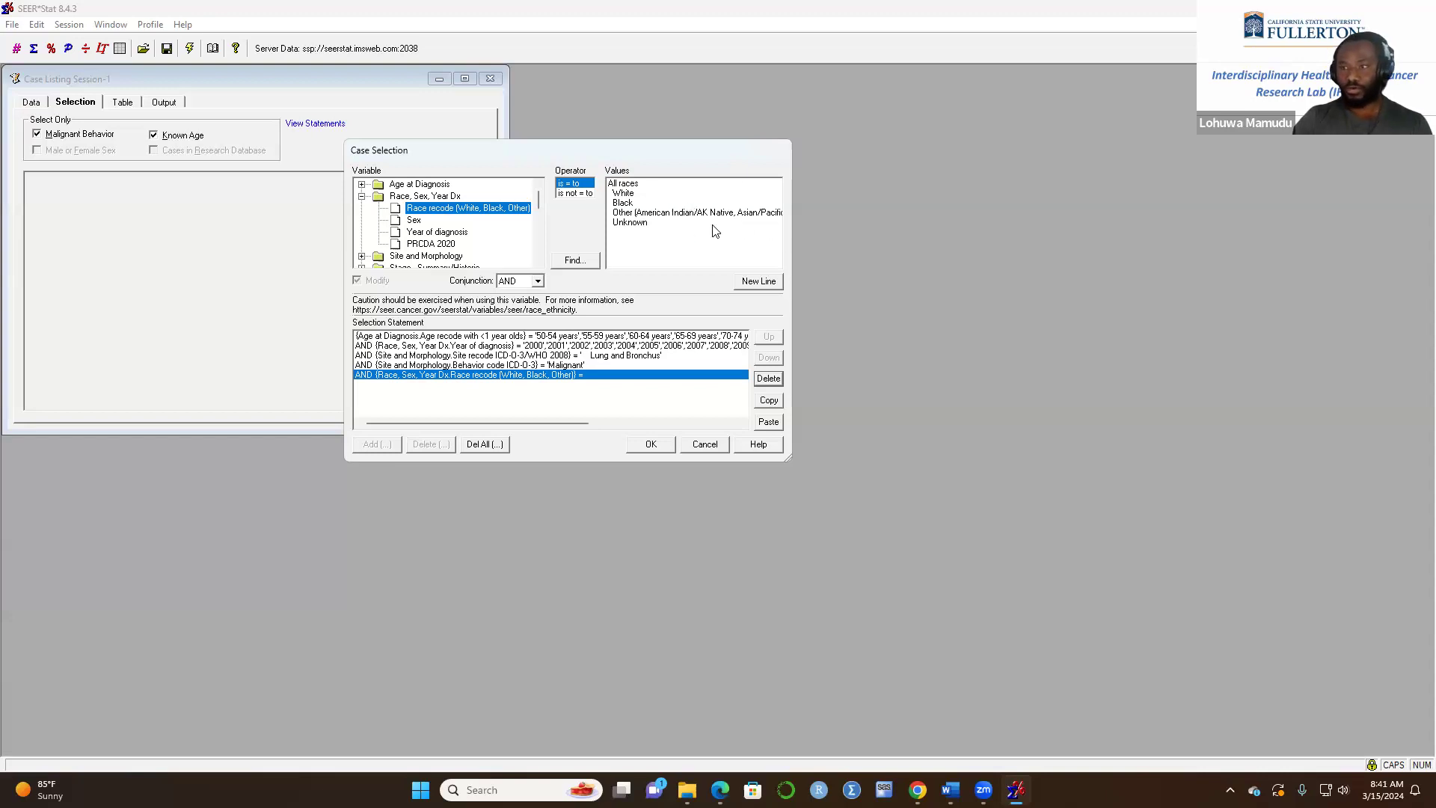
left_click(625, 204)
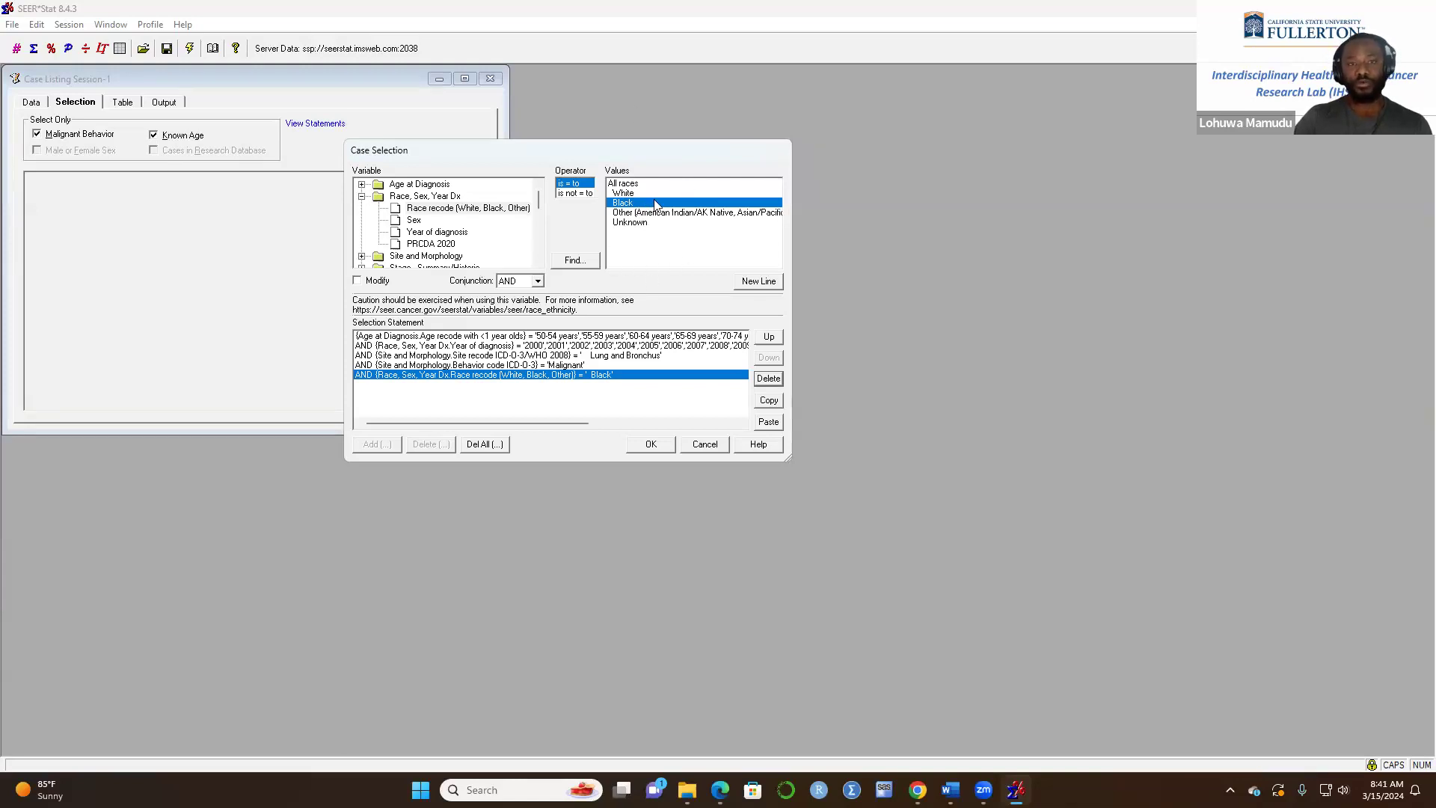
left_click(363, 196)
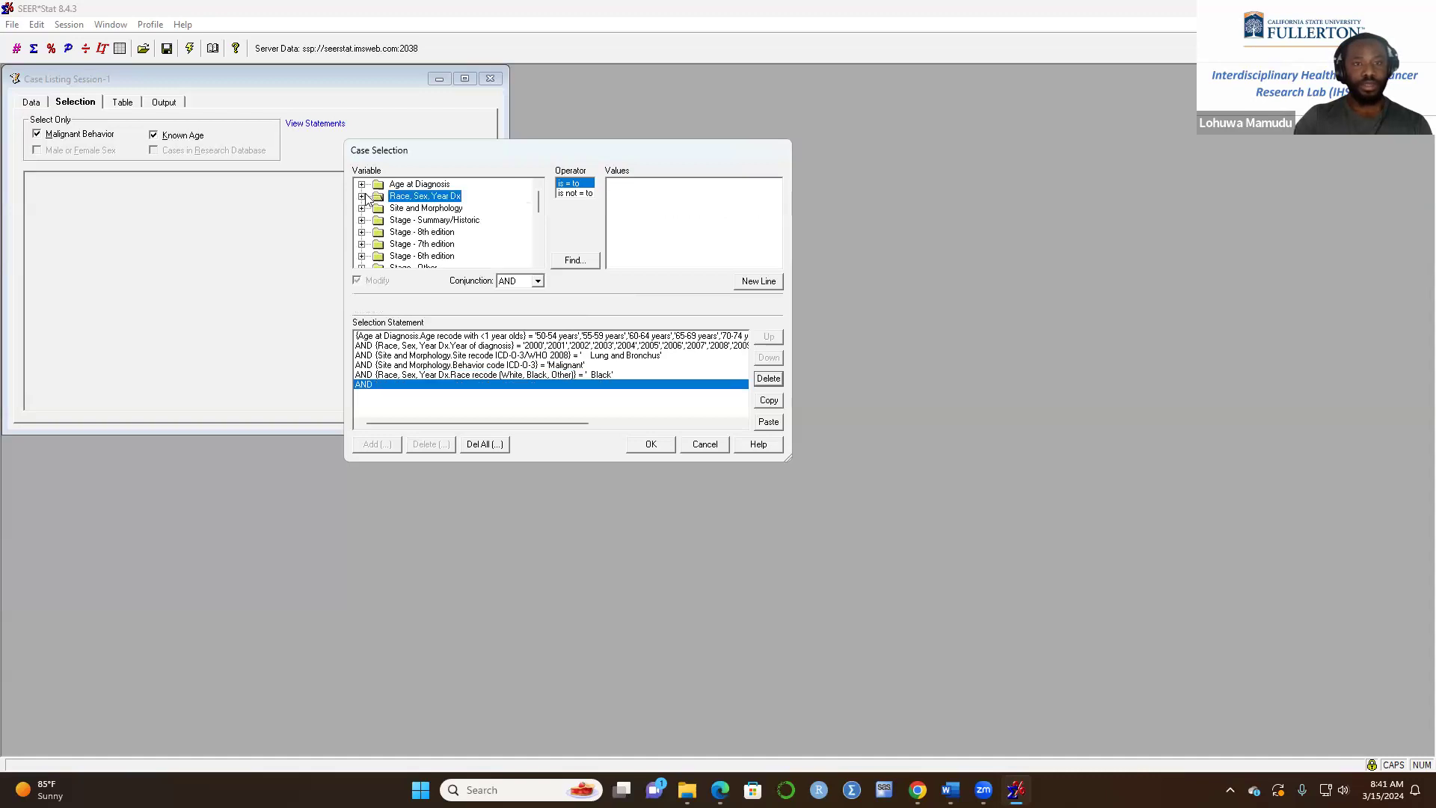
- Look over the remaining variable categories and accept the case selection
scroll(474, 245, "down", 2)
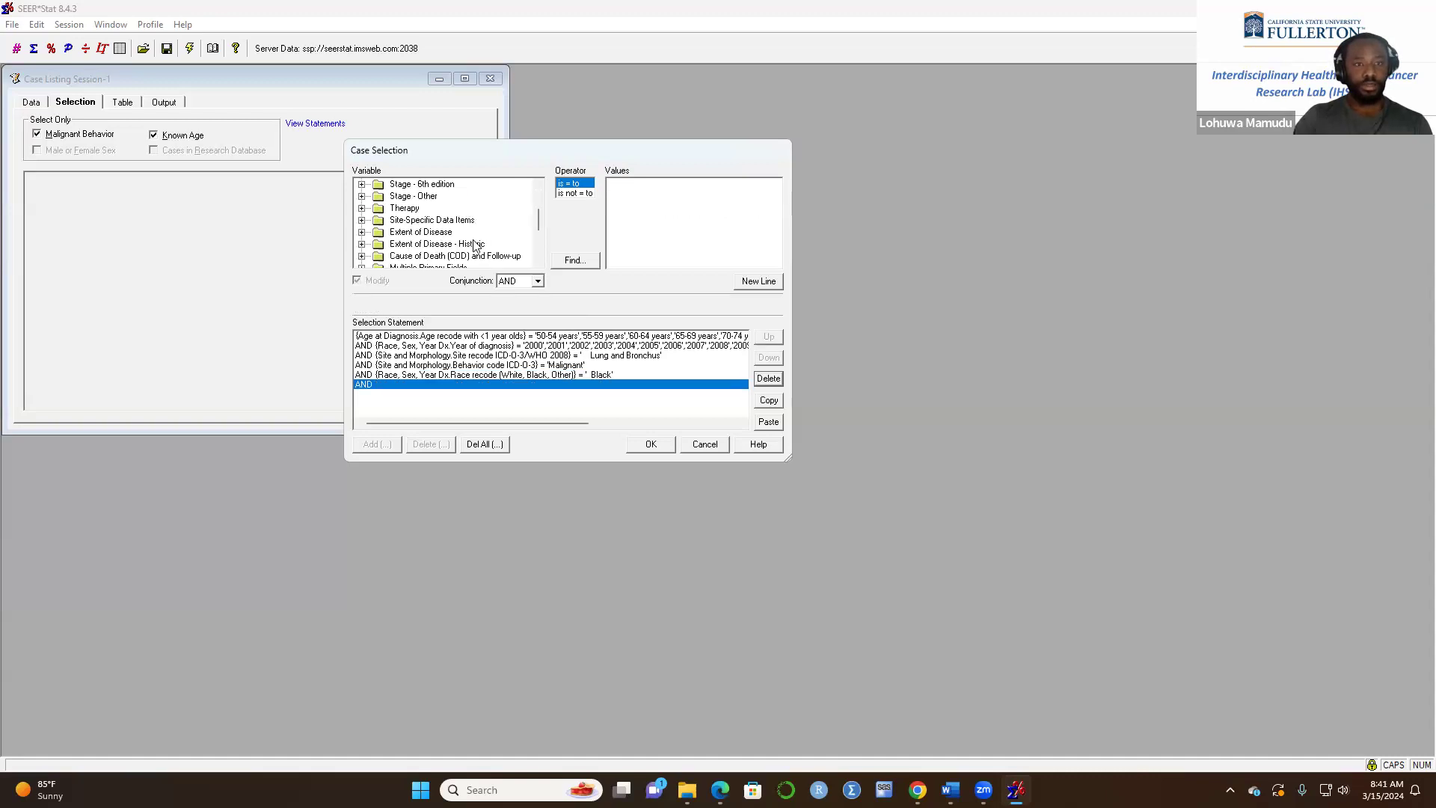
scroll(463, 247, "down", 3)
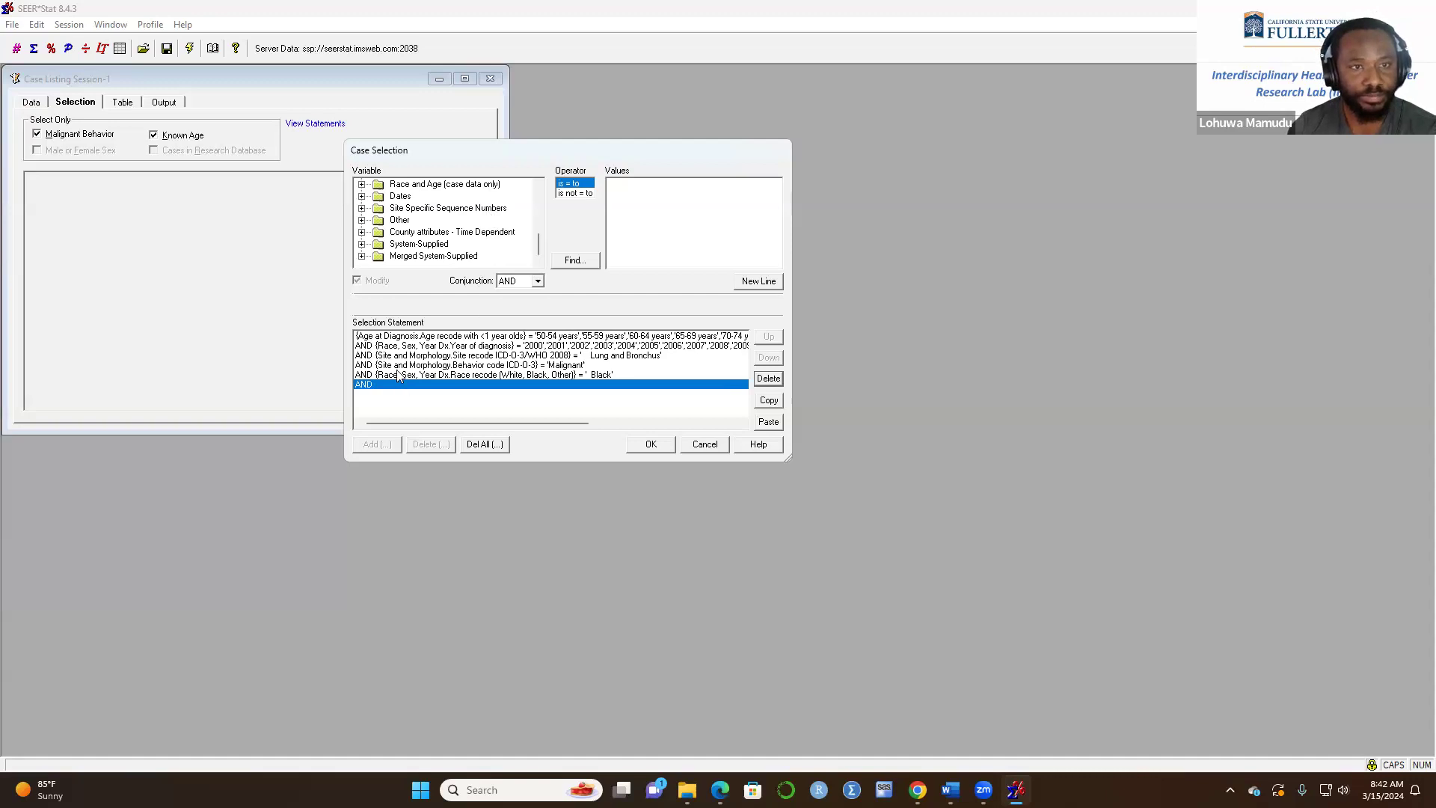
scroll(472, 238, "up", 2)
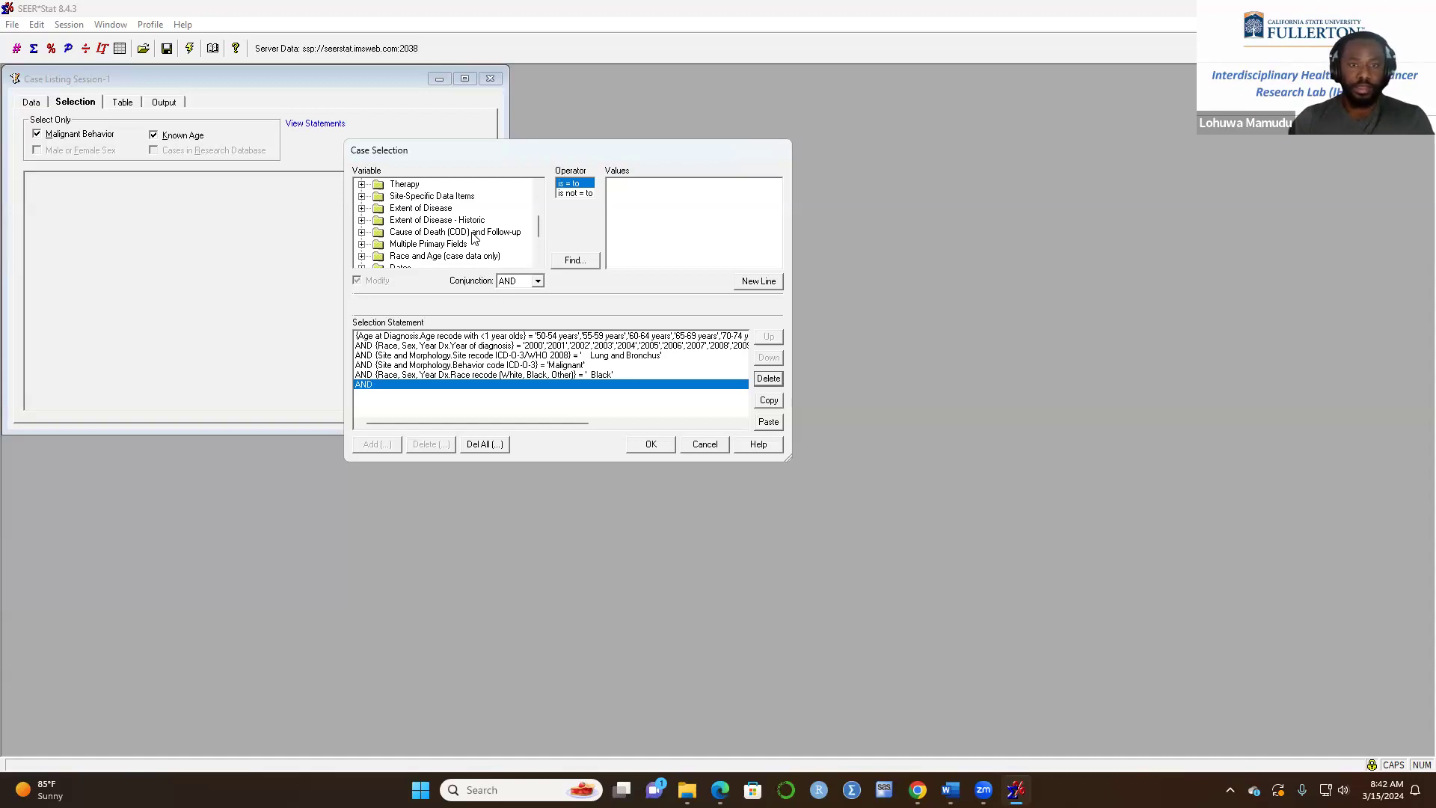
left_click(651, 444)
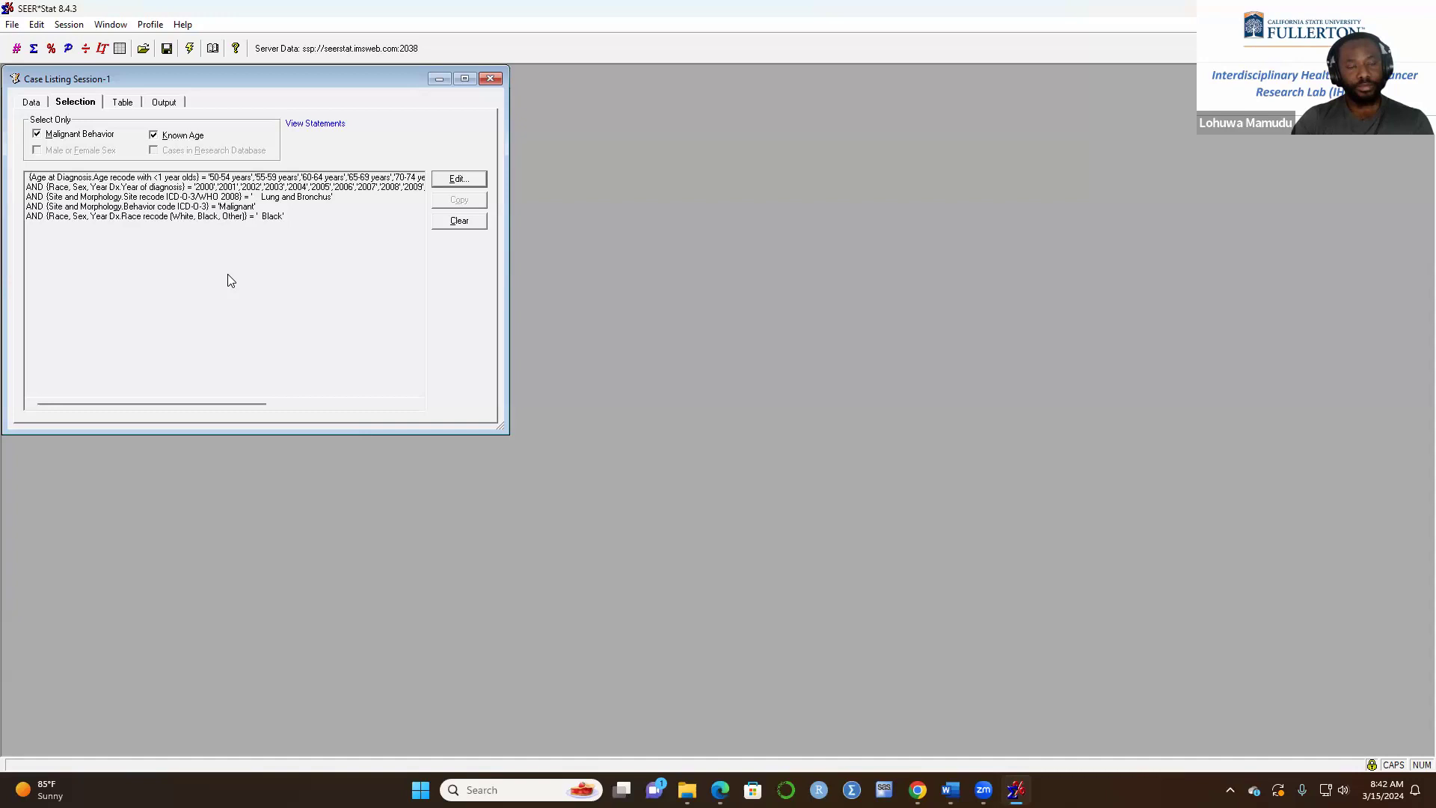
- Compare the session's empty table setup with the selection statements
left_click(122, 102)
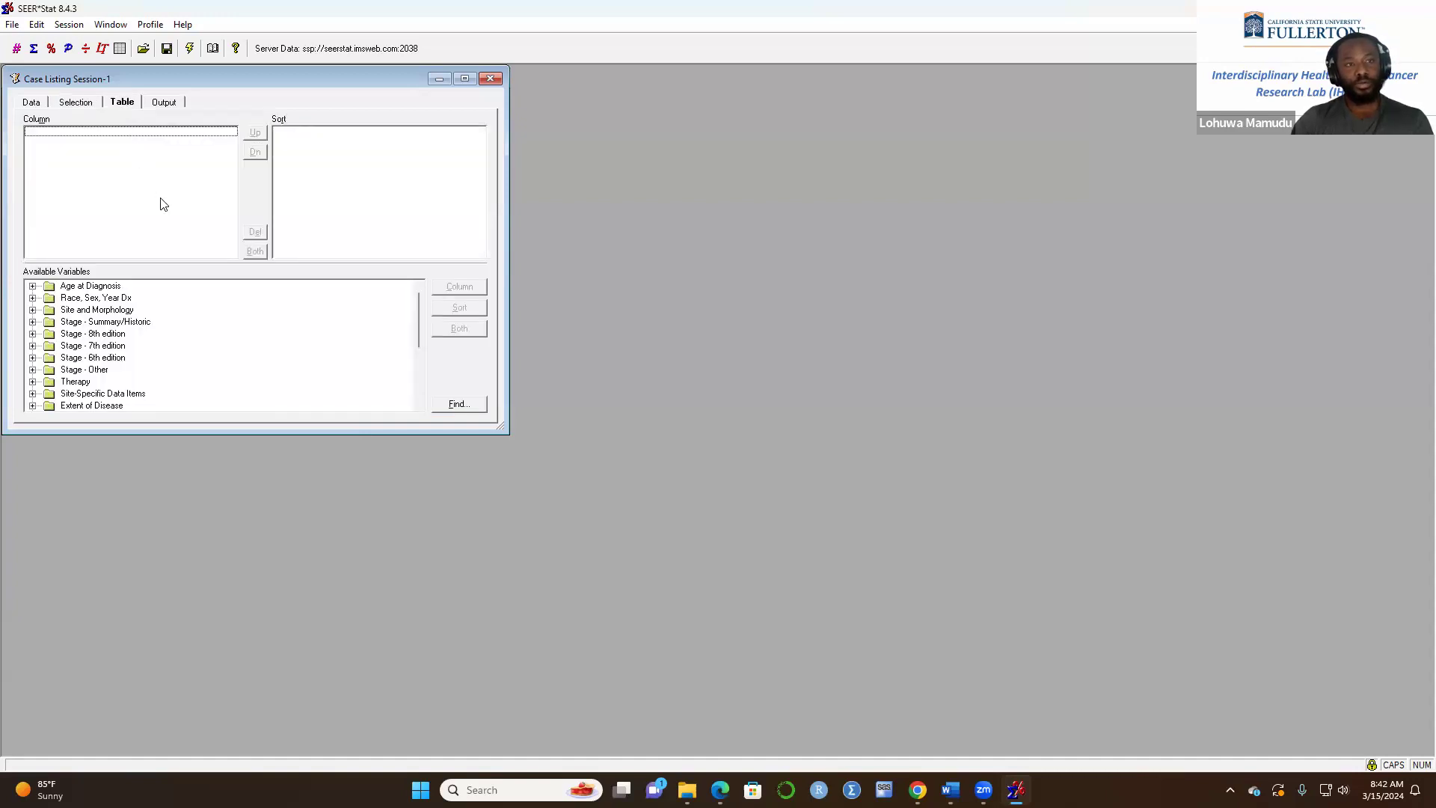
left_click(79, 106)
left_click(122, 107)
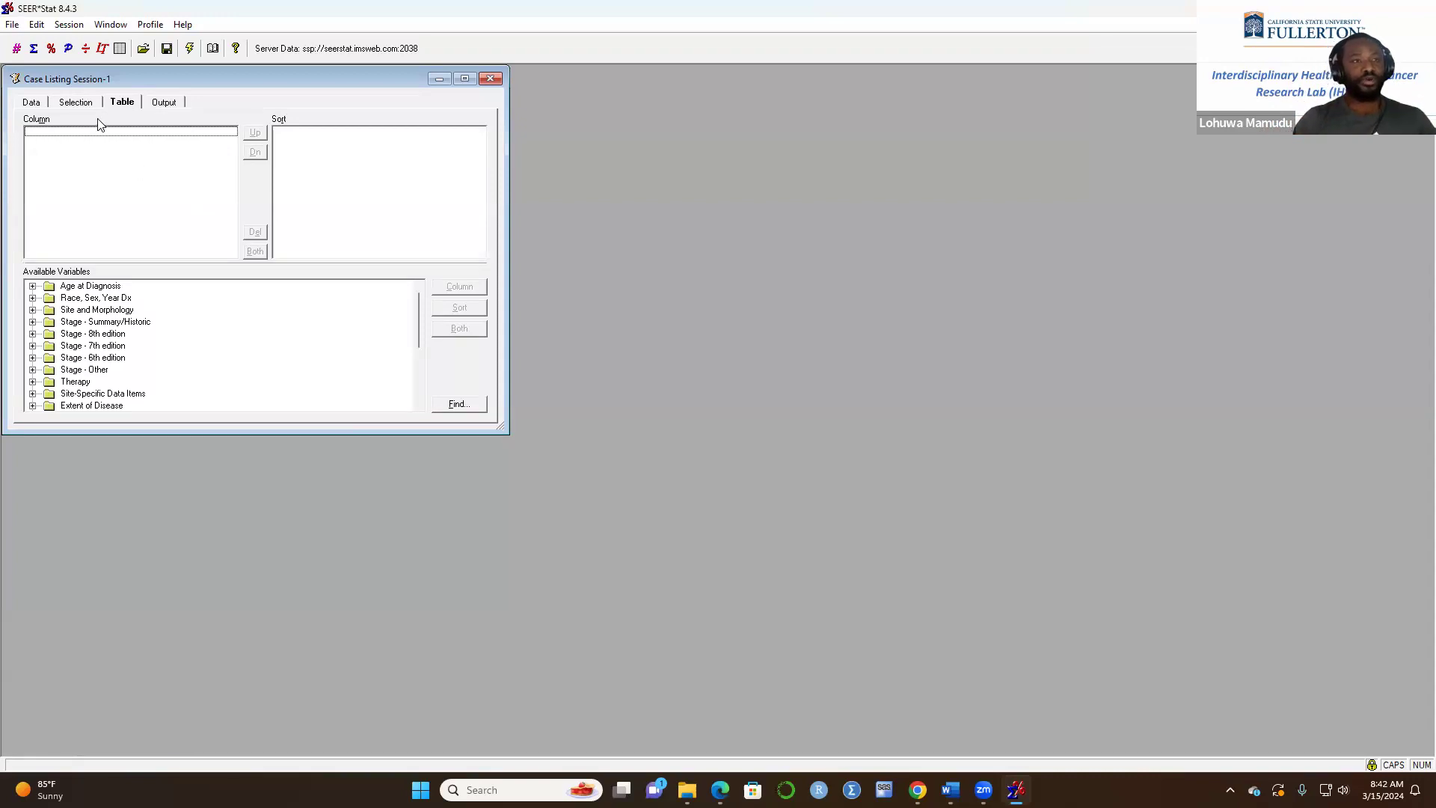
left_click(78, 106)
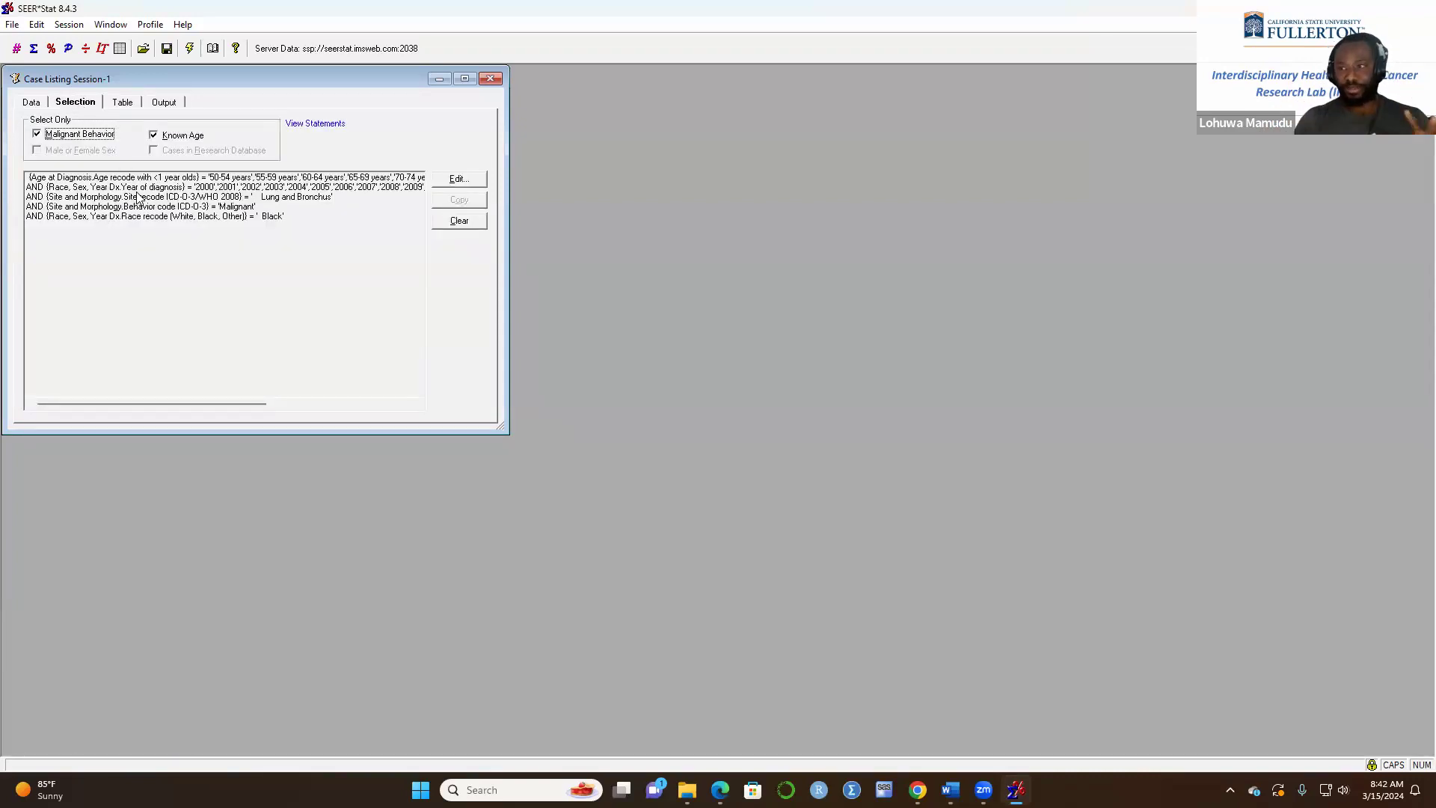
- Add Age recode with <1 year olds from the Age at Diagnosis category as a column of the case listing table
left_click(132, 107)
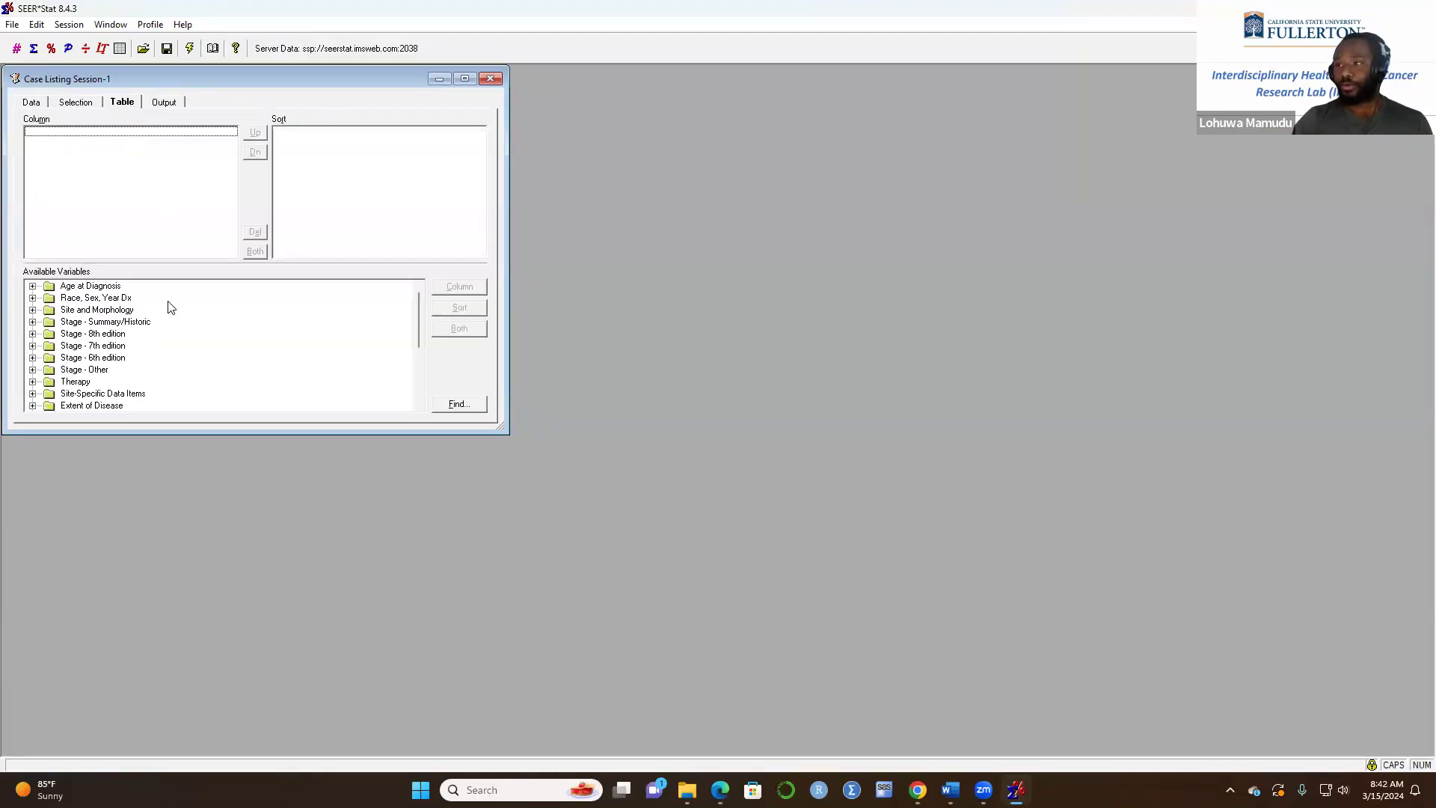
left_click(32, 286)
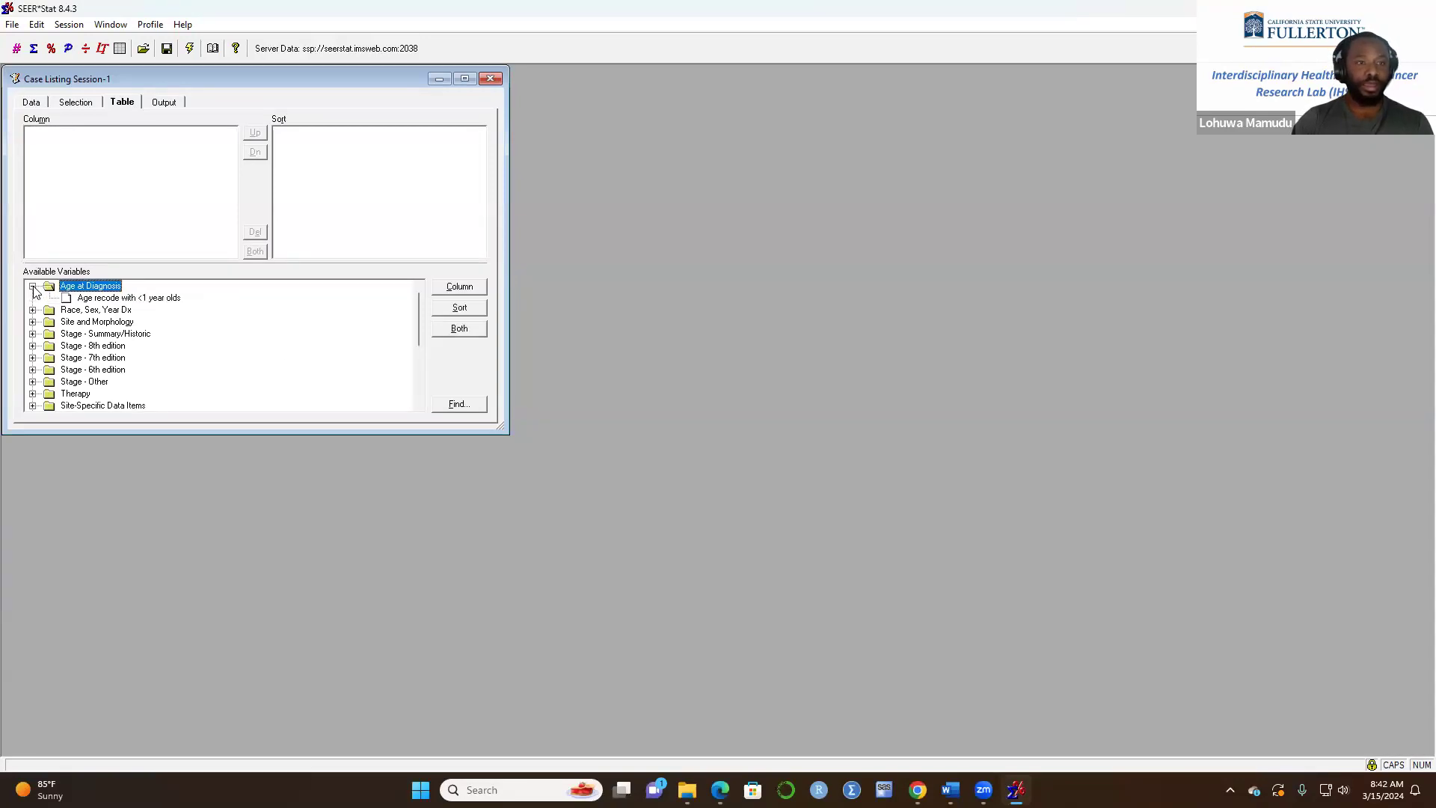
left_click(124, 302)
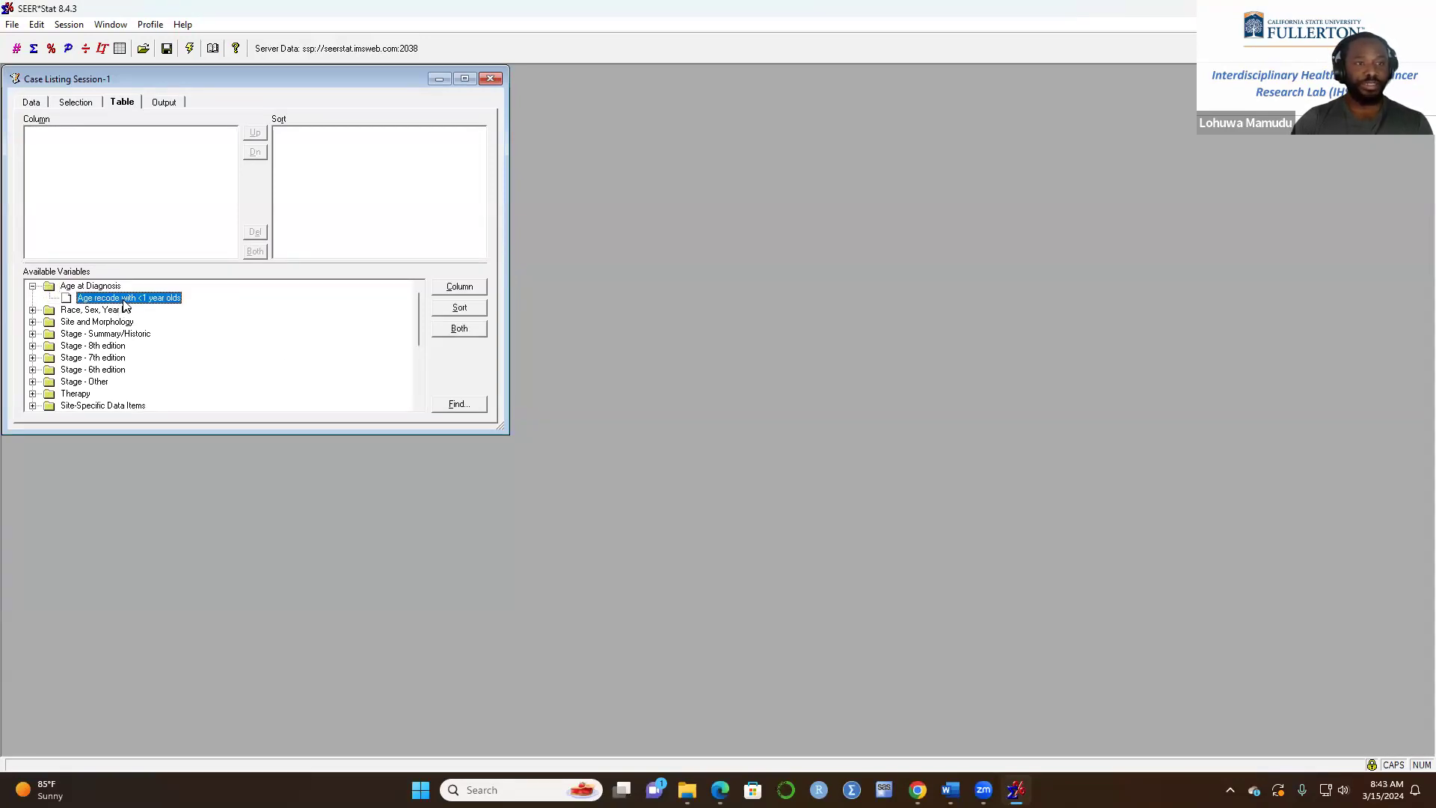
left_click(473, 289)
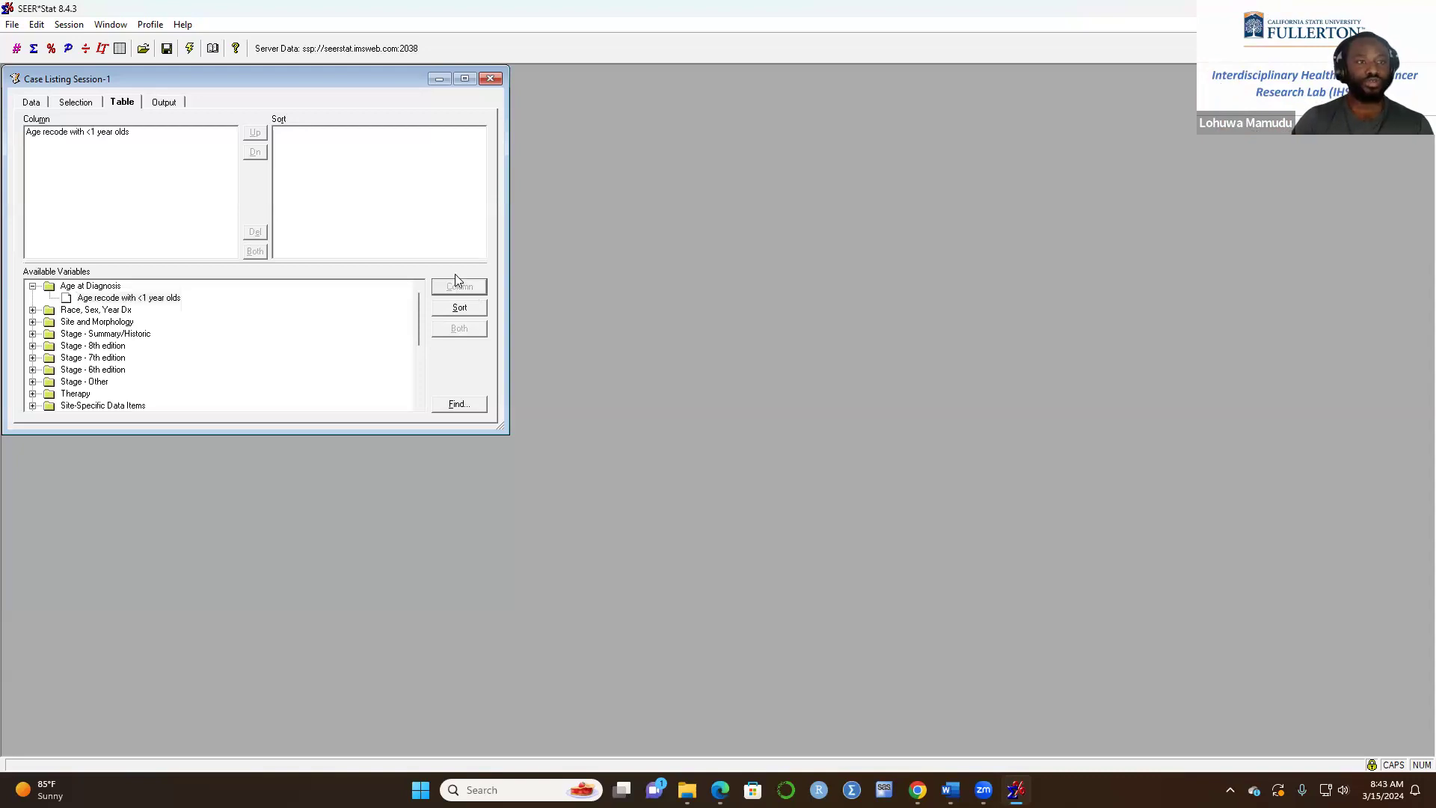
left_click(97, 298)
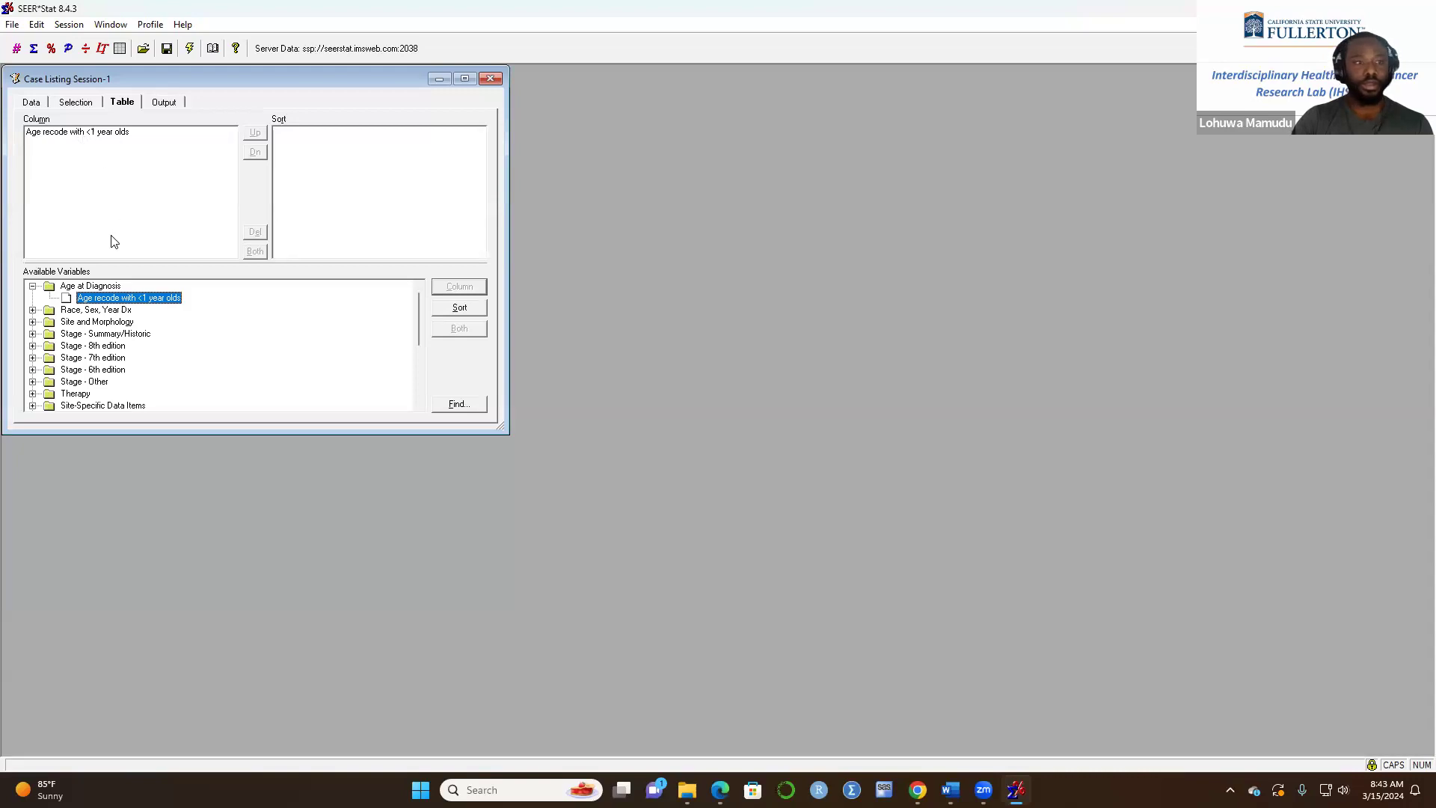
- Add Race recode (White, Black, Other) from the Race, Sex, Year Dx category as a column of the case listing table
left_click(33, 287)
left_click(33, 299)
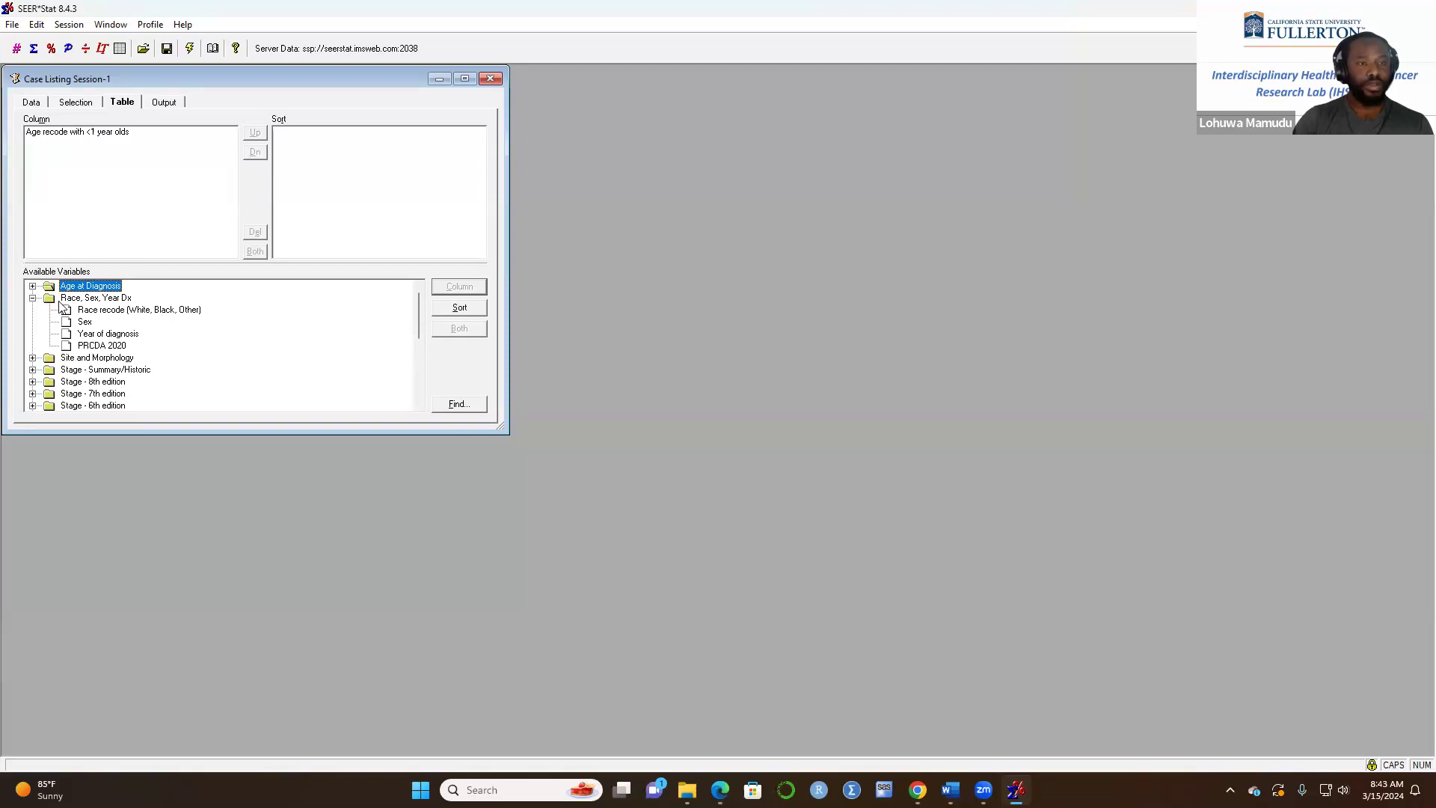
left_click(100, 312)
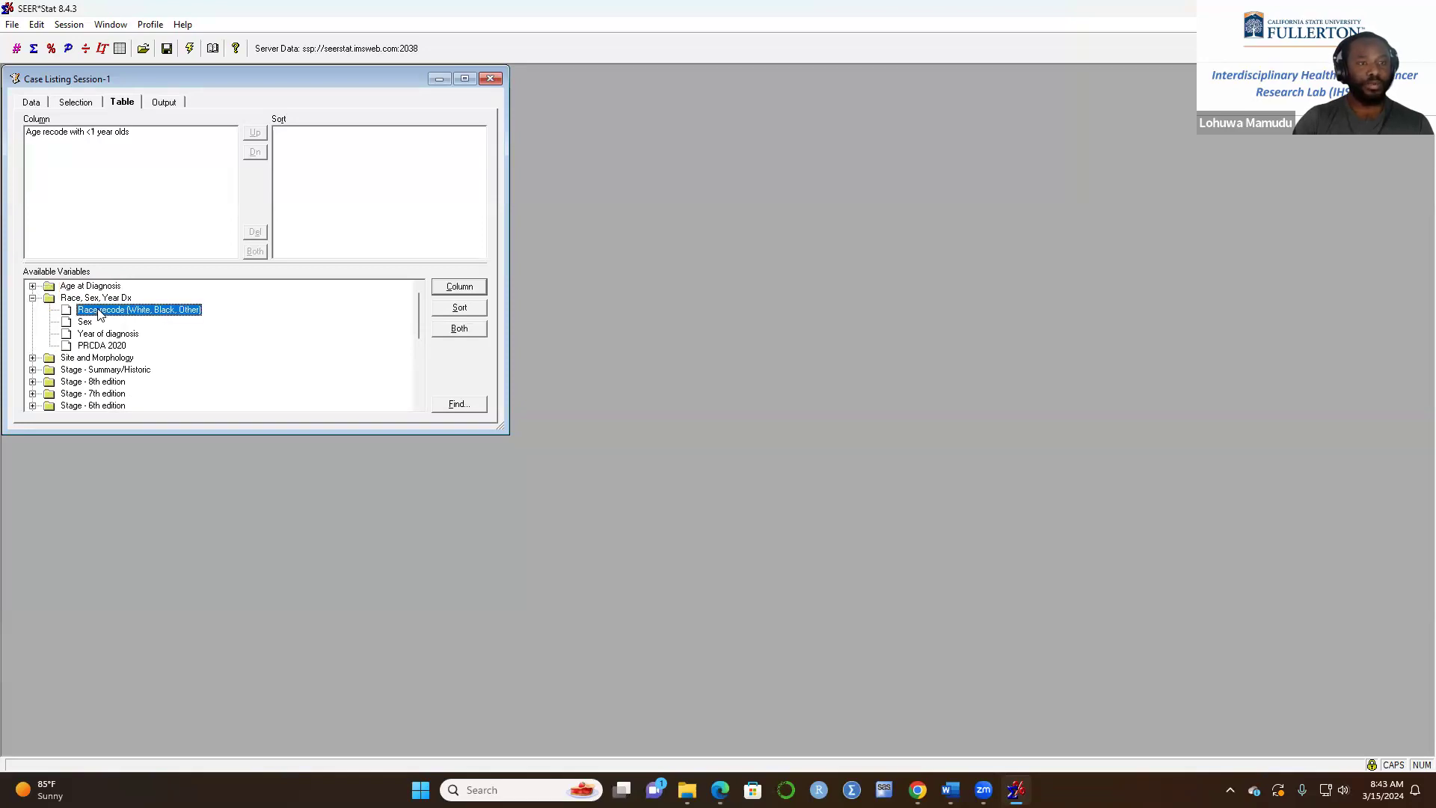
left_click(459, 287)
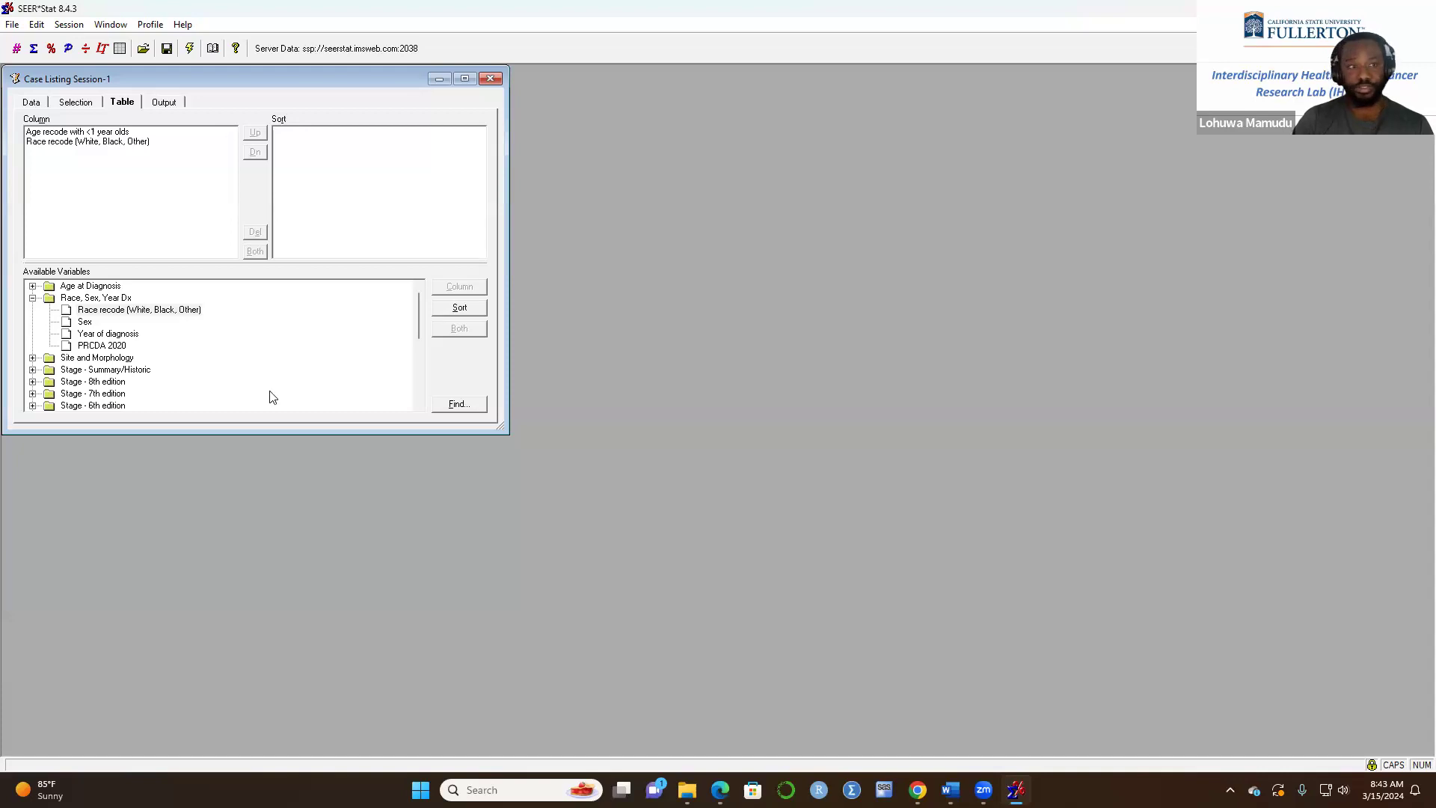
- Add Sex and Year of diagnosis from the Race, Sex, Year Dx category as table columns, and collapse that category
left_click(85, 323)
left_click(461, 289)
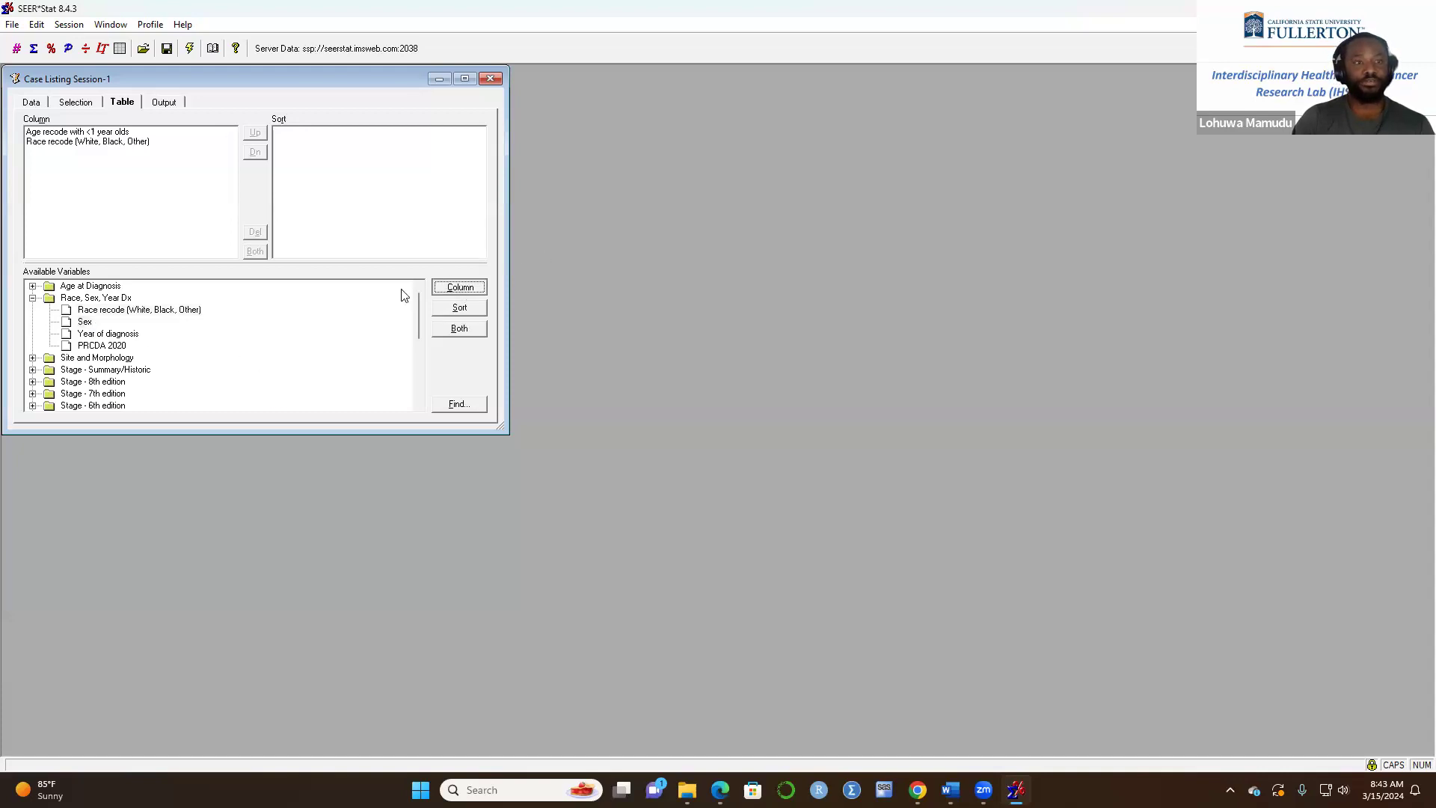
left_click(67, 334)
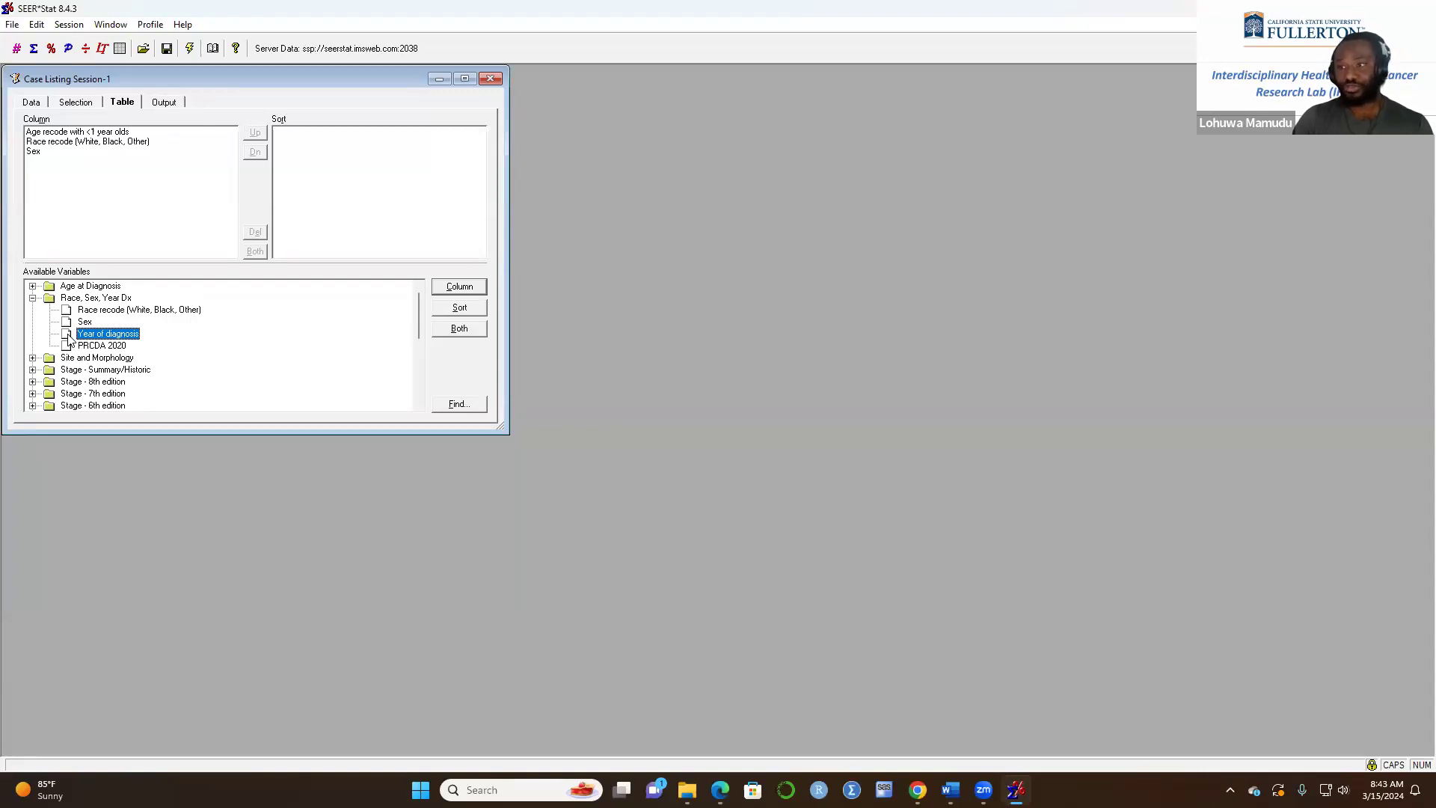
left_click(453, 291)
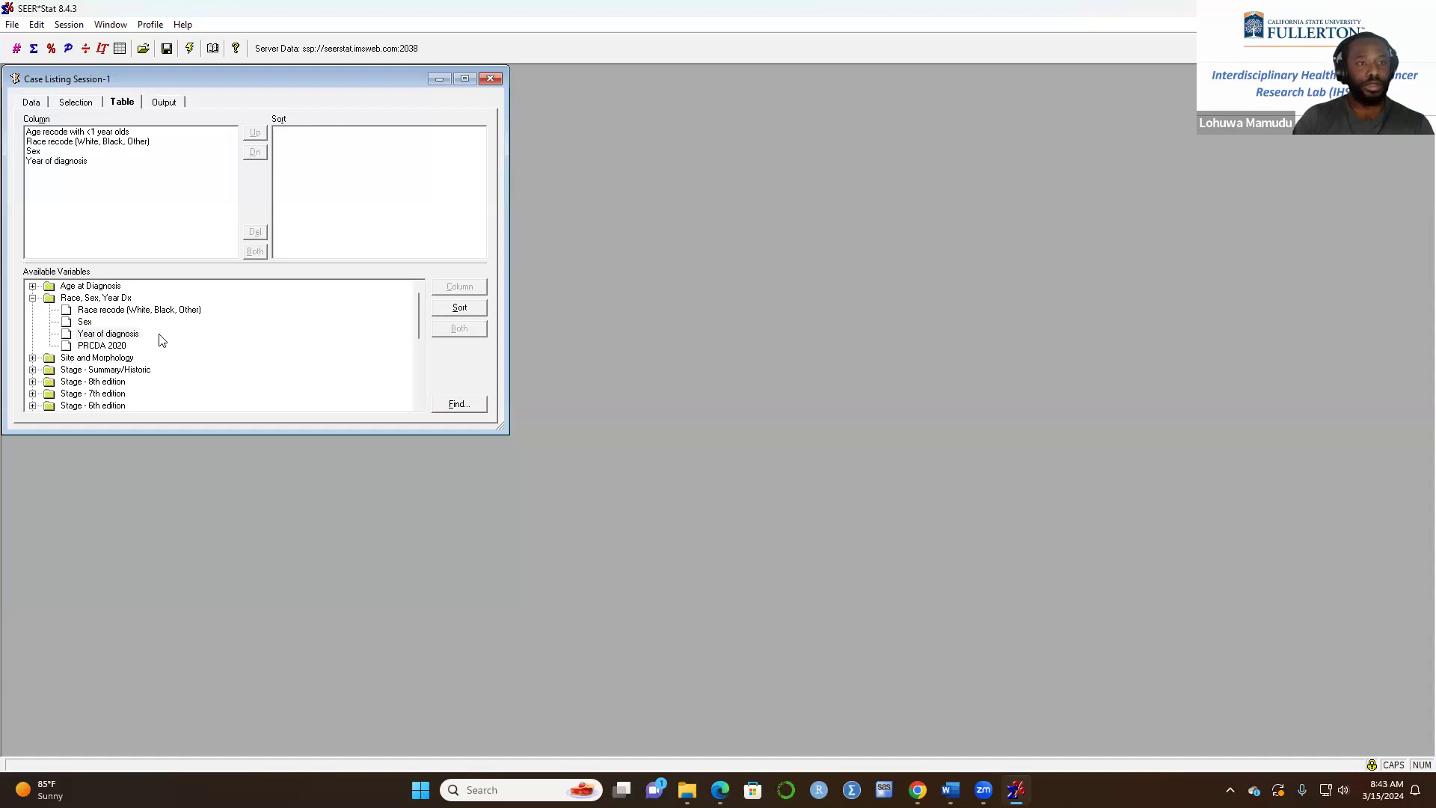
left_click(93, 345)
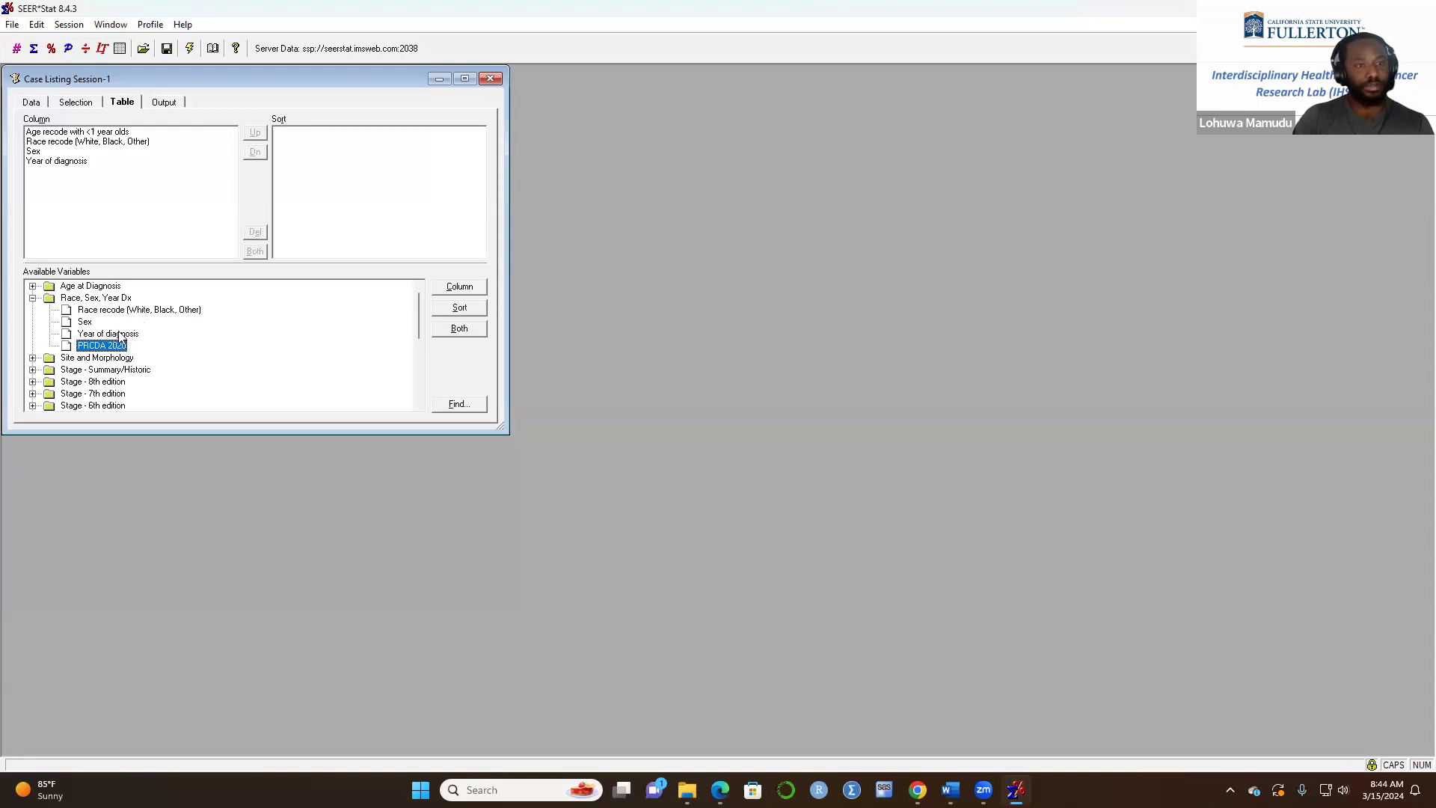
left_click(33, 297)
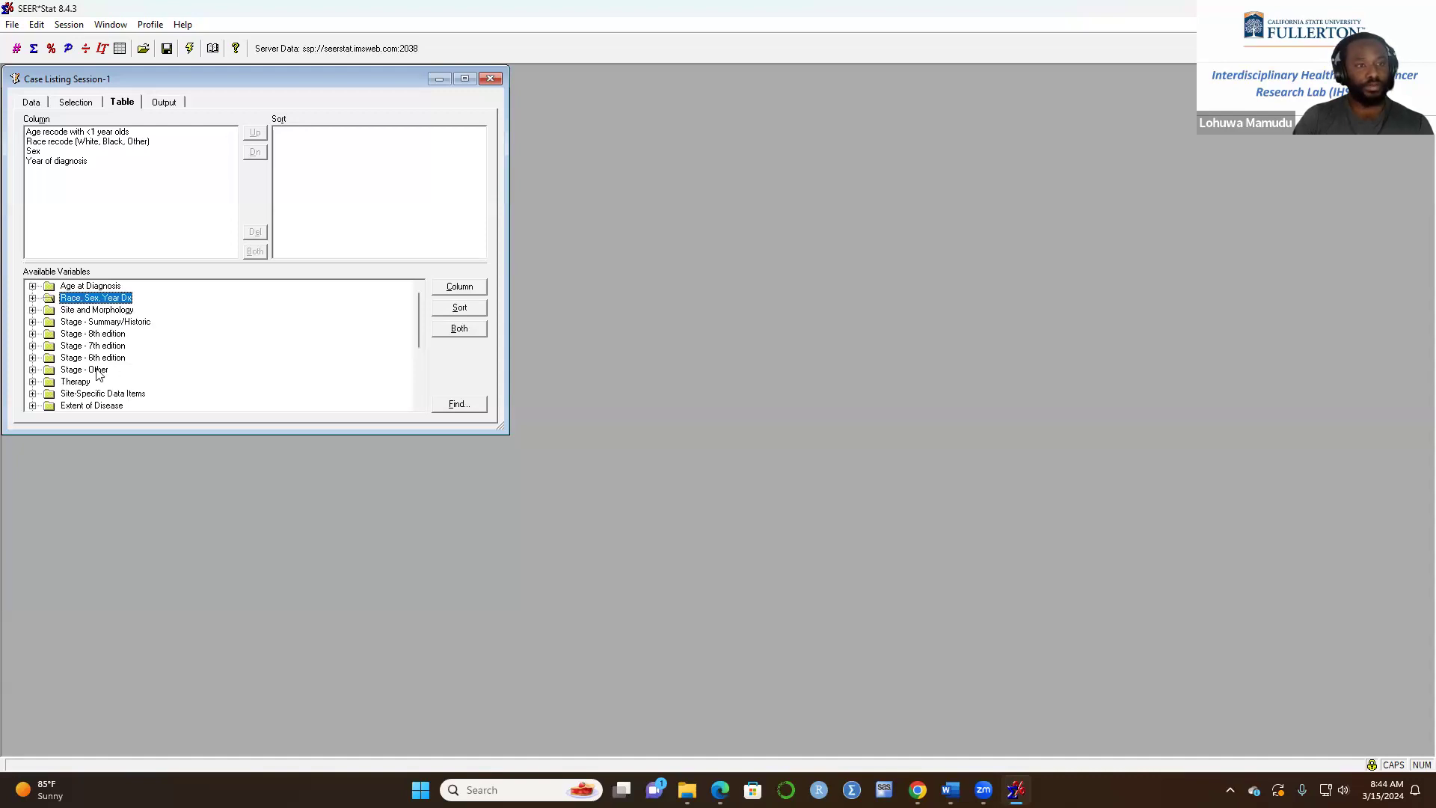
- Look through the Site and Morphology category for site, histology and grade variables suited to the case listing
left_click(32, 309)
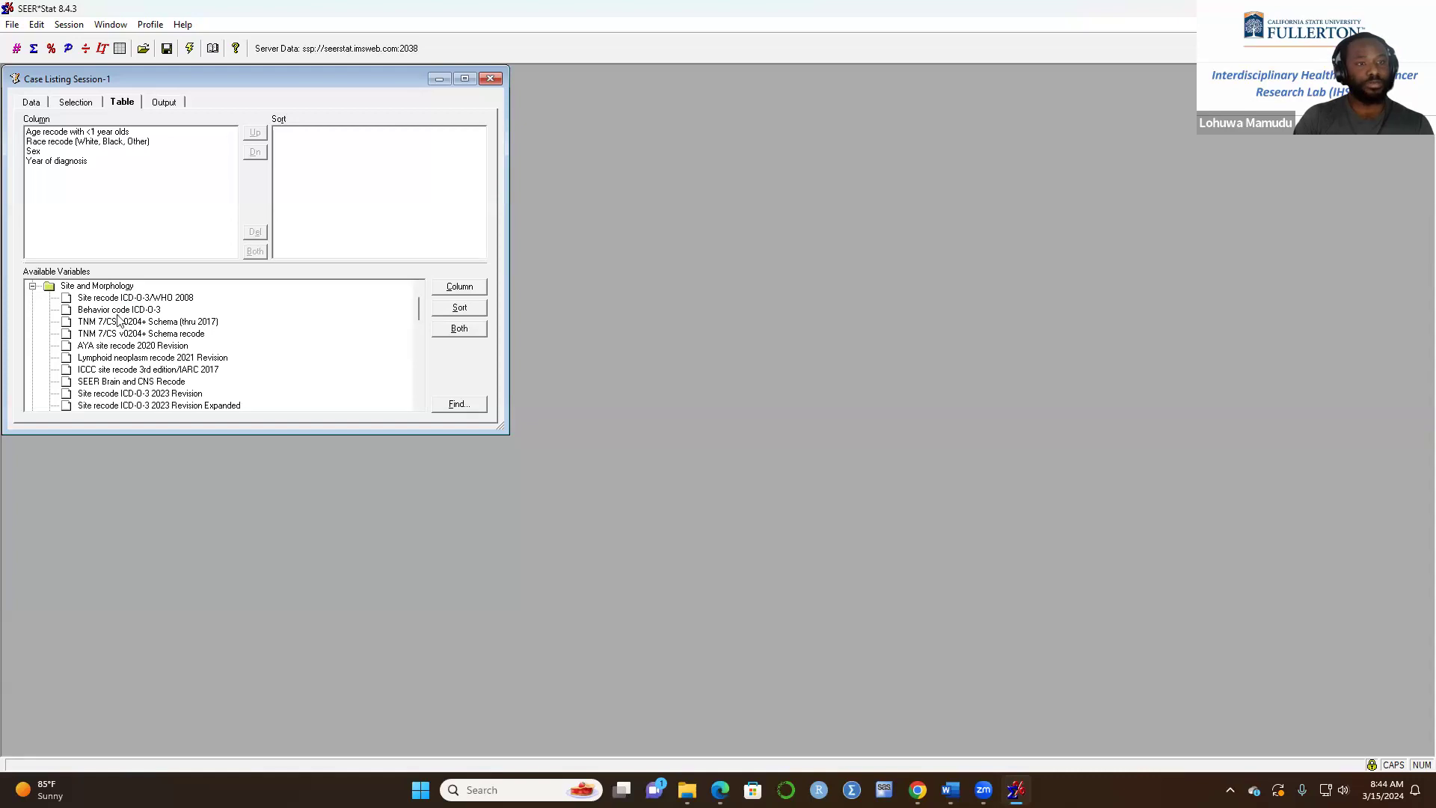
scroll(196, 372, "down", 2)
scroll(196, 372, "down", 1)
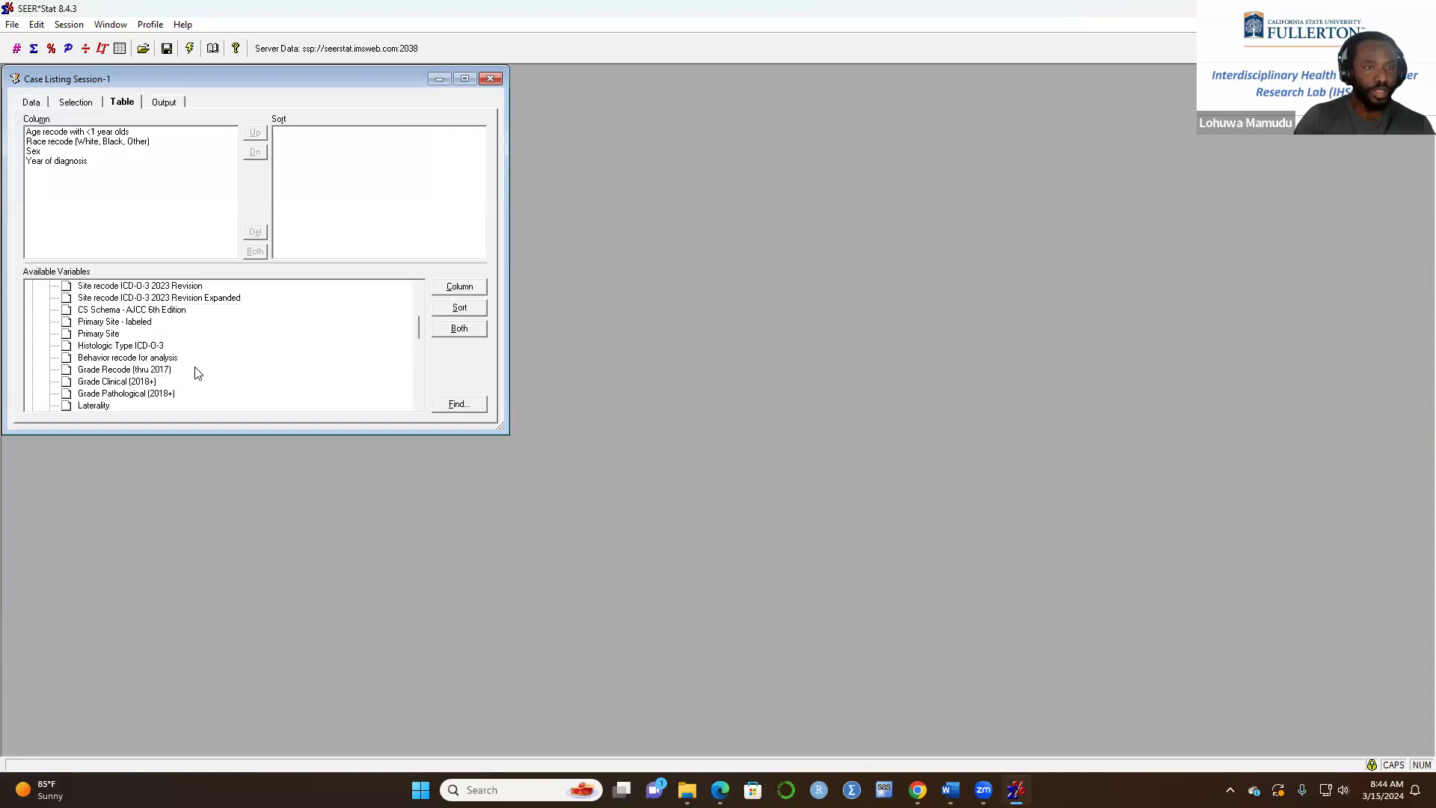
left_click(109, 340)
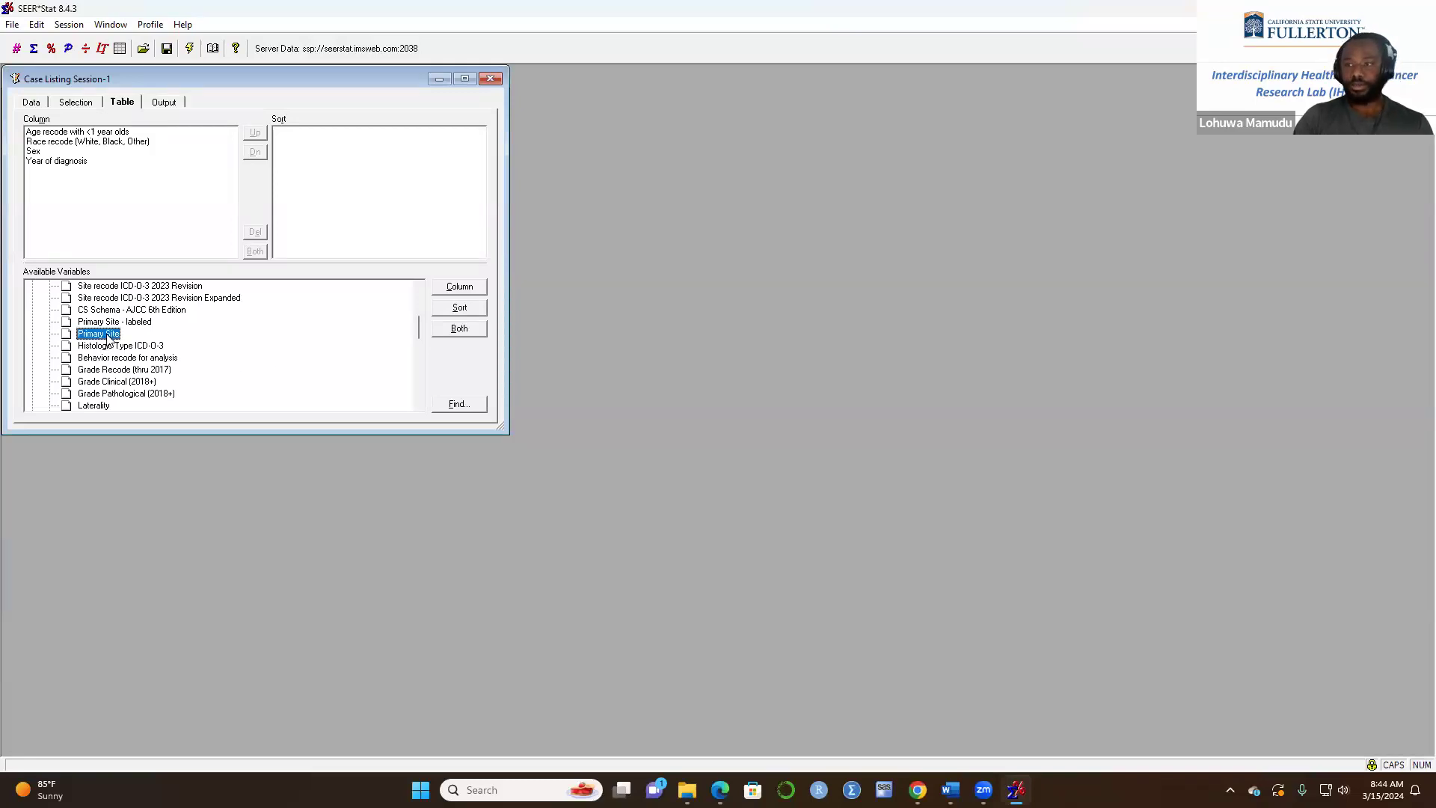
left_click(110, 323)
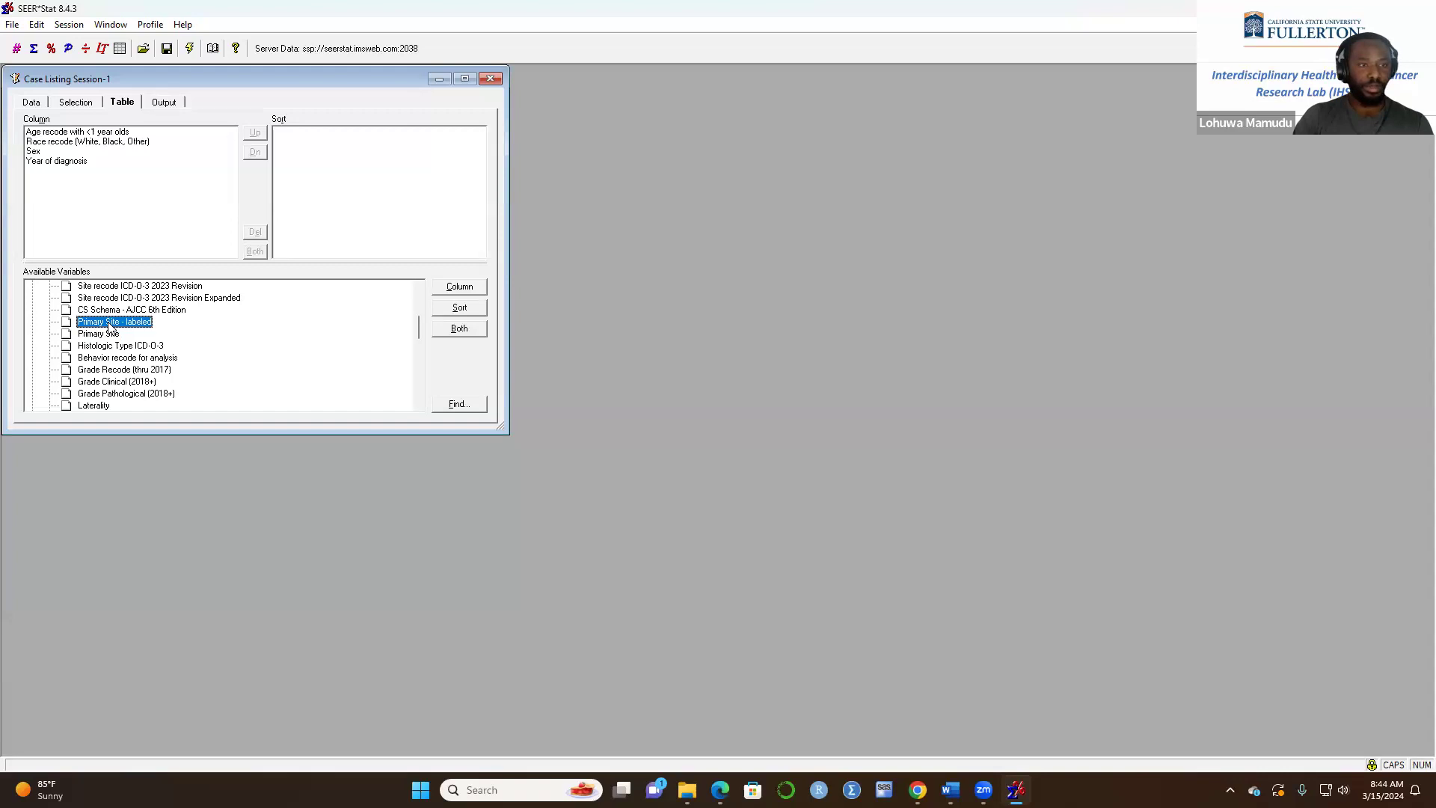
scroll(126, 377, "down", 2)
scroll(114, 353, "down", 2)
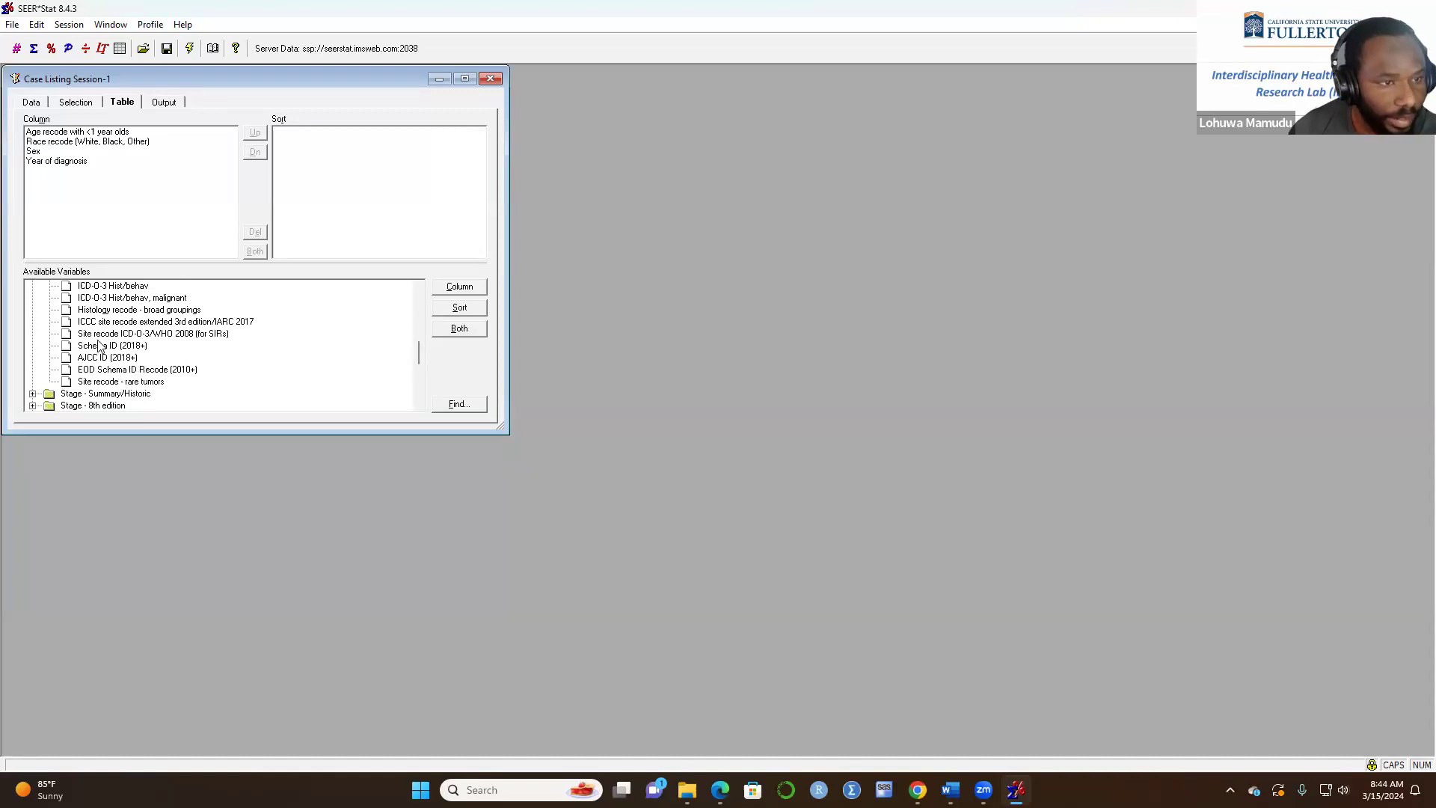
left_click(106, 336)
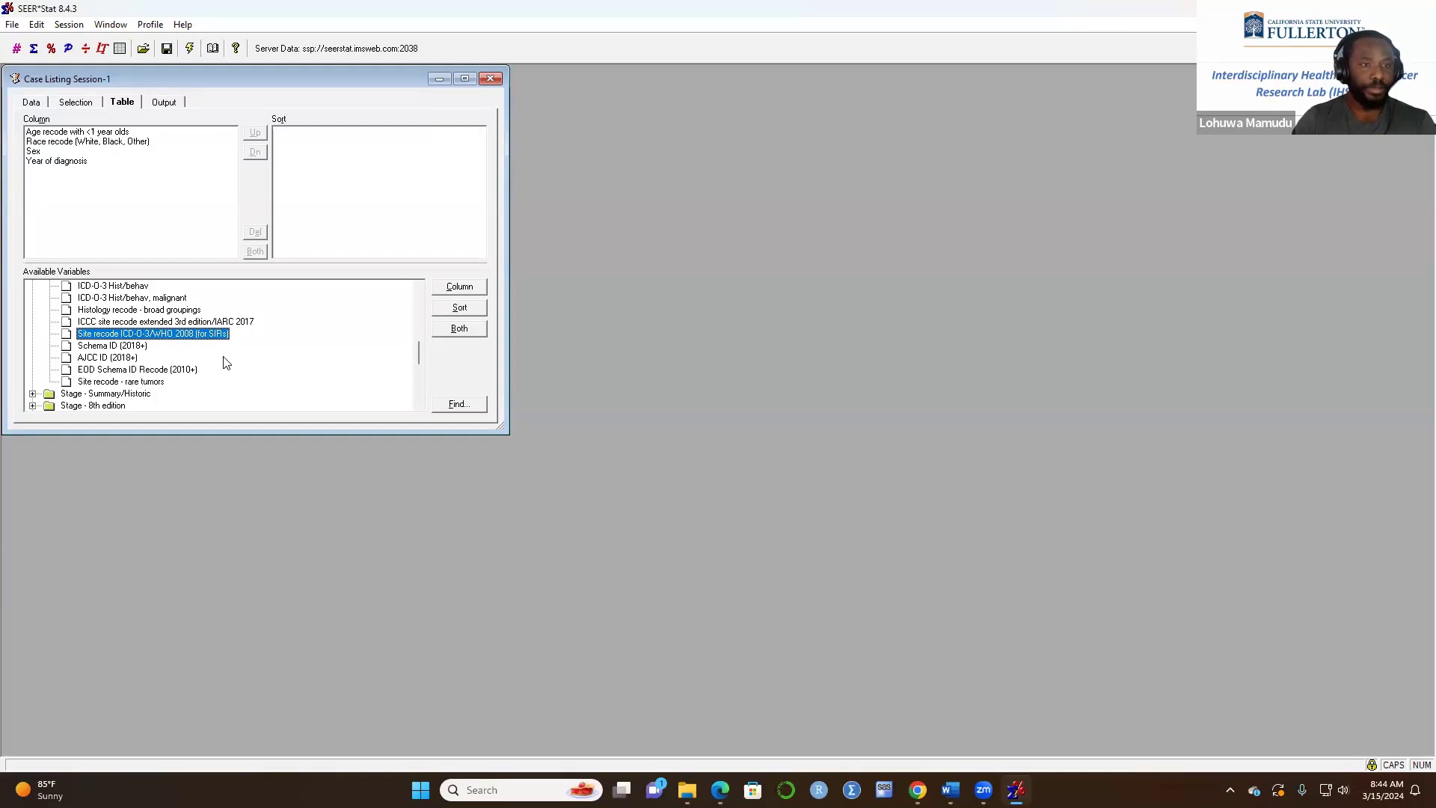
scroll(112, 367, "up", 4)
scroll(113, 352, "up", 4)
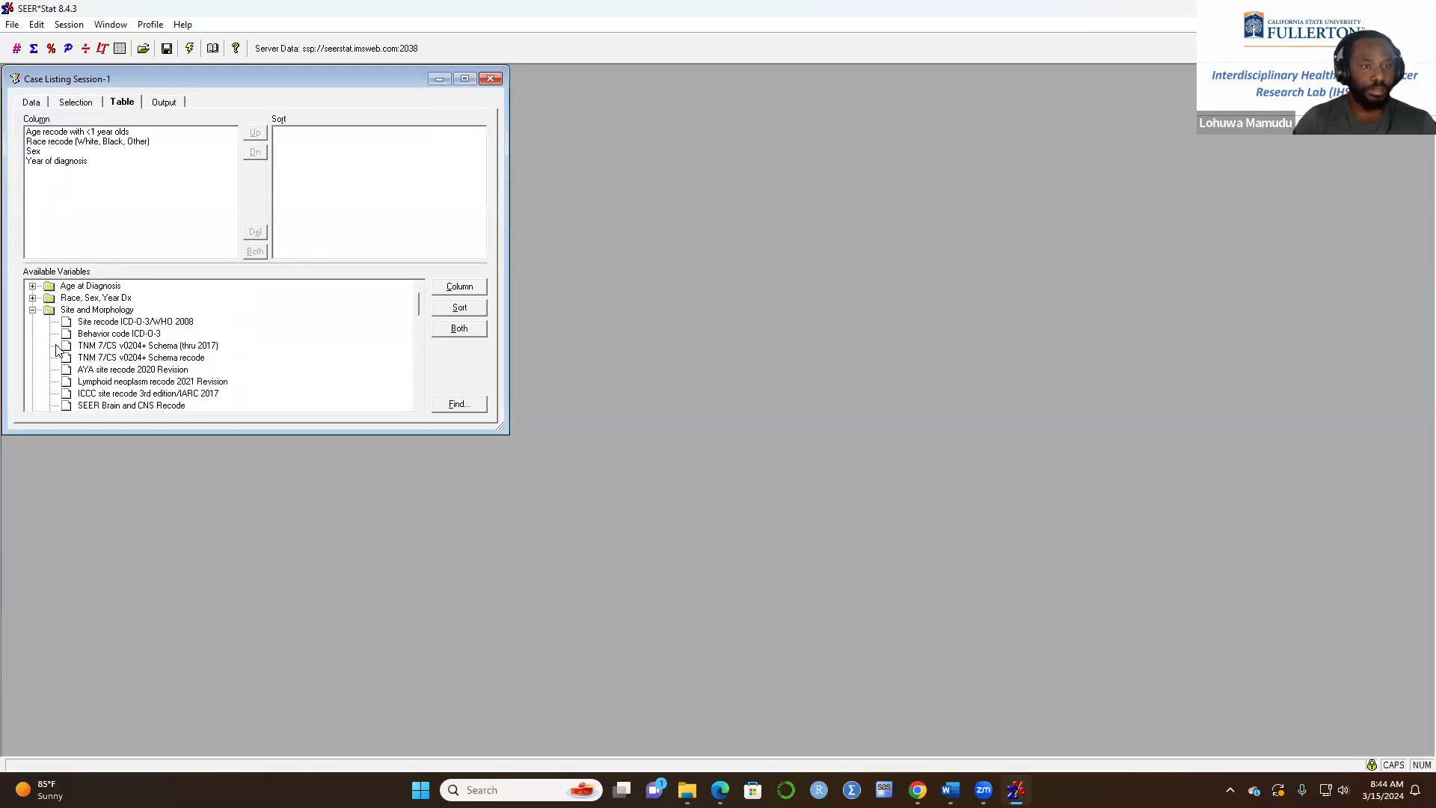
- Add Site recode ICD-O-3/WHO 2008 from the Site and Morphology category as a table column
left_click(90, 335)
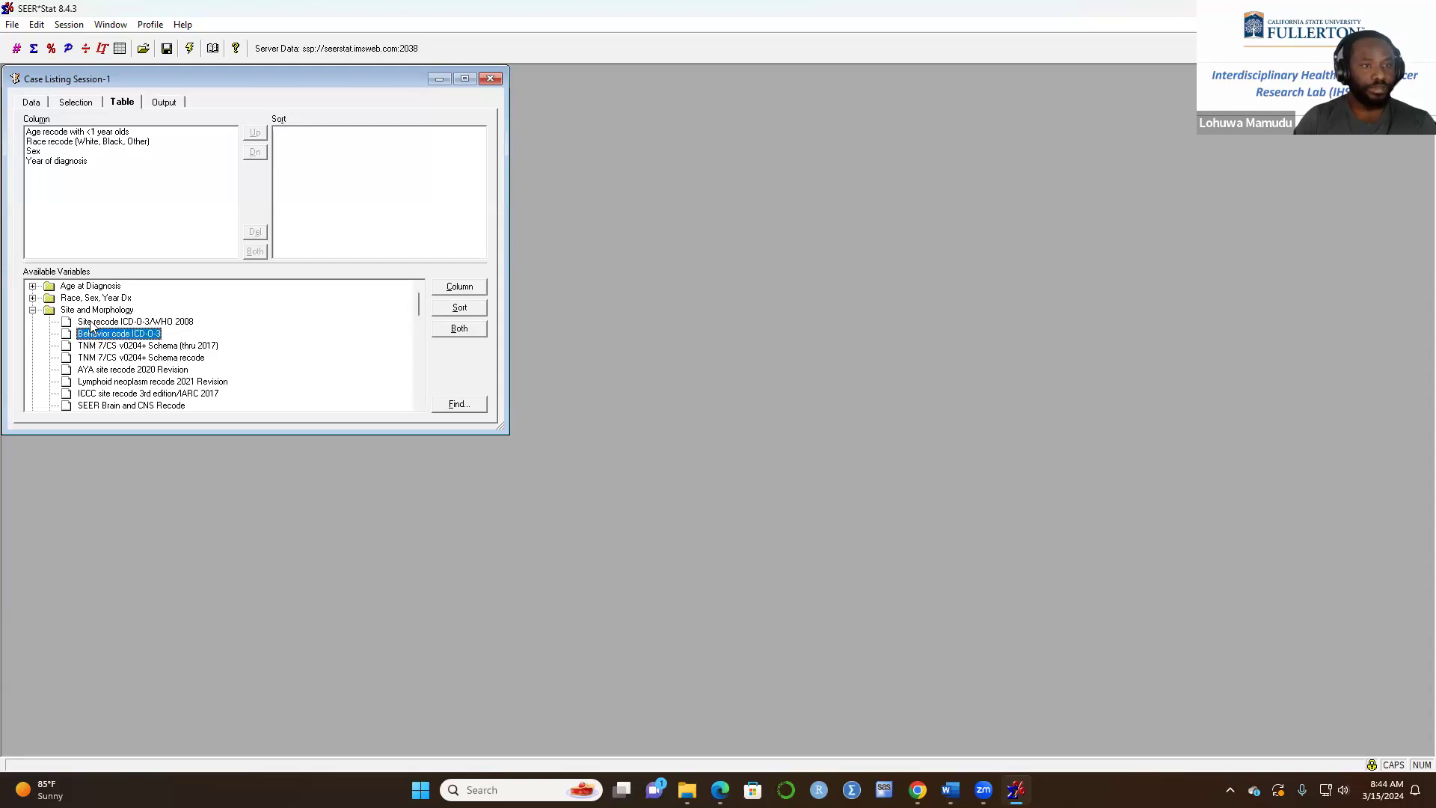
left_click(91, 323)
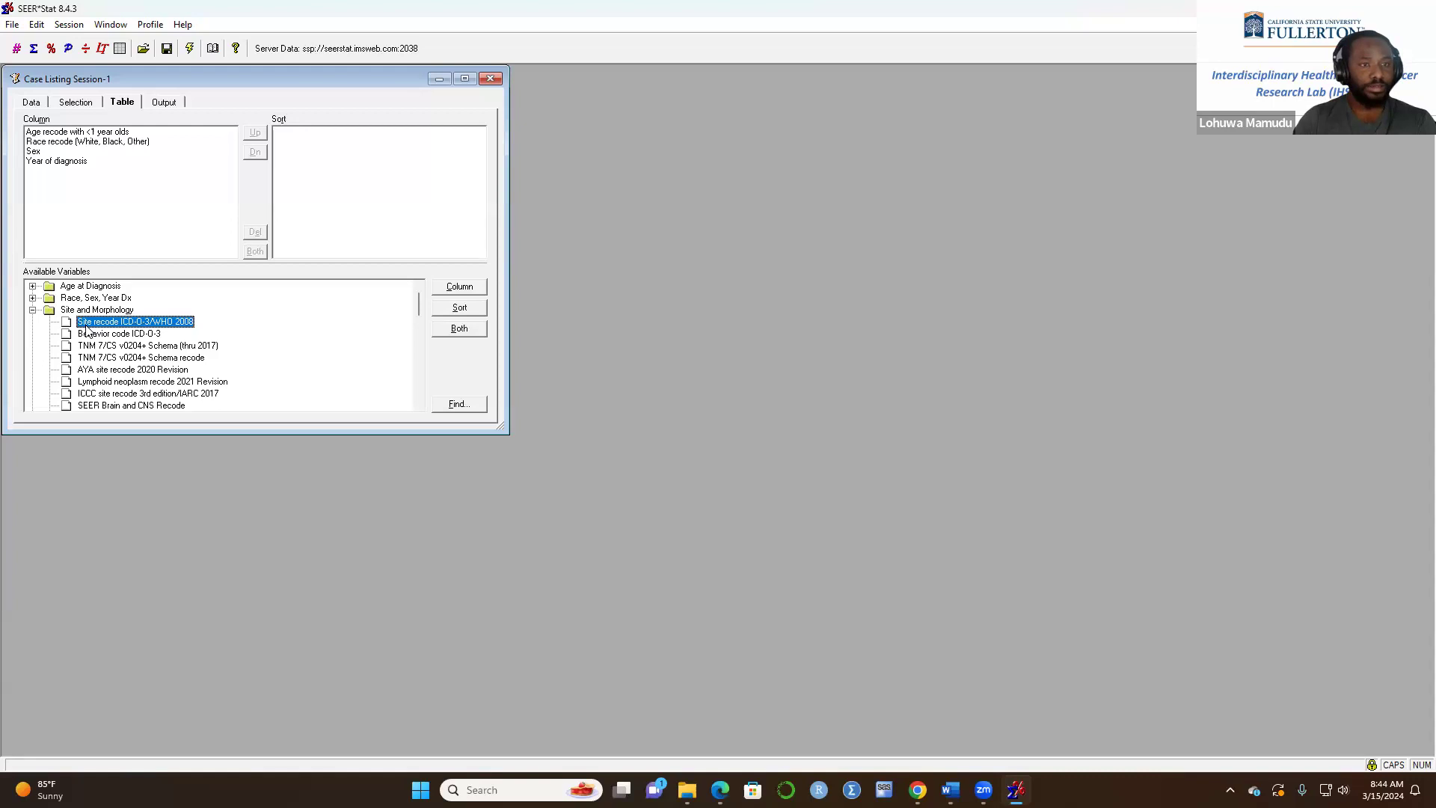
left_click(456, 287)
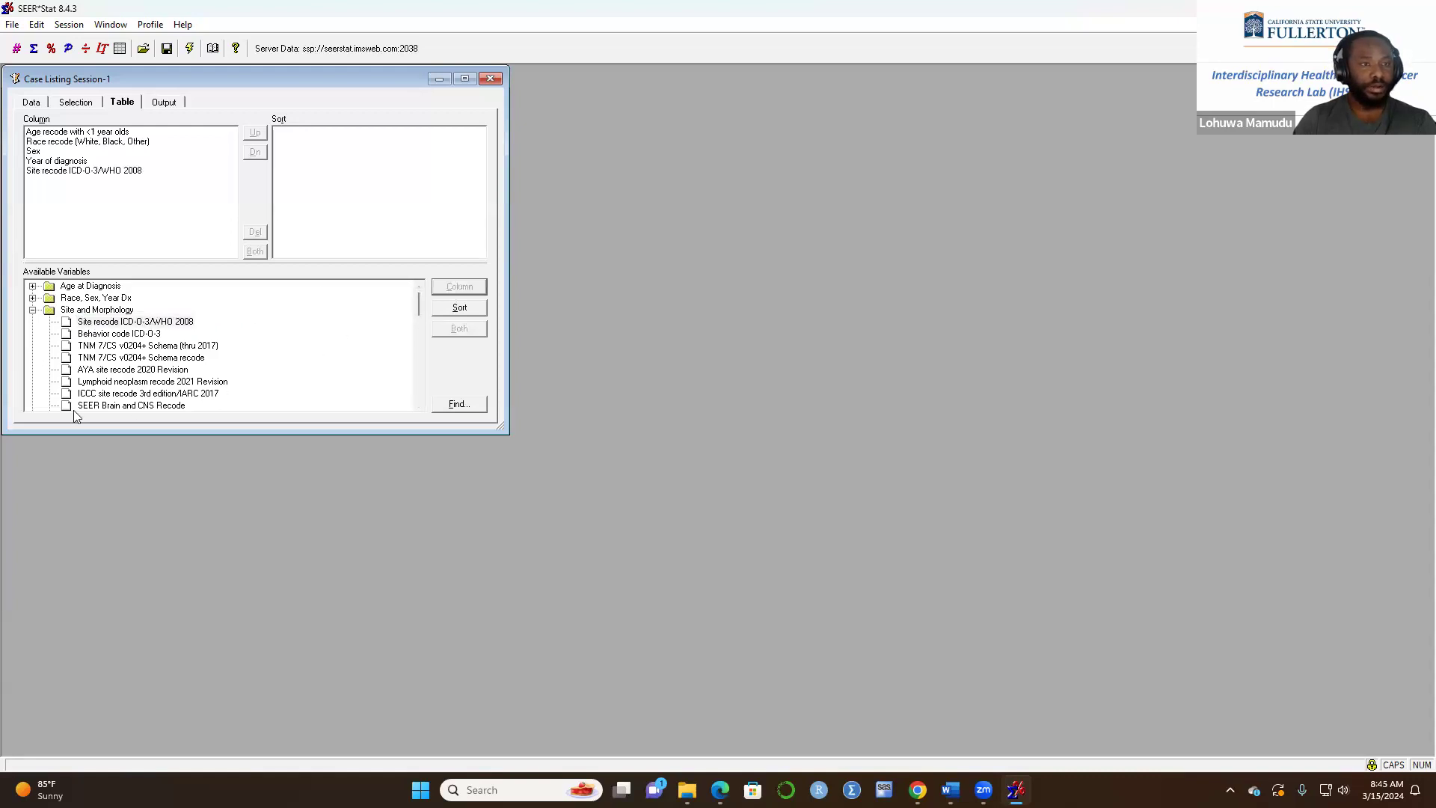
- Add Primary Site - labeled and Primary Site from the Site and Morphology category as table columns
scroll(161, 359, "down", 1)
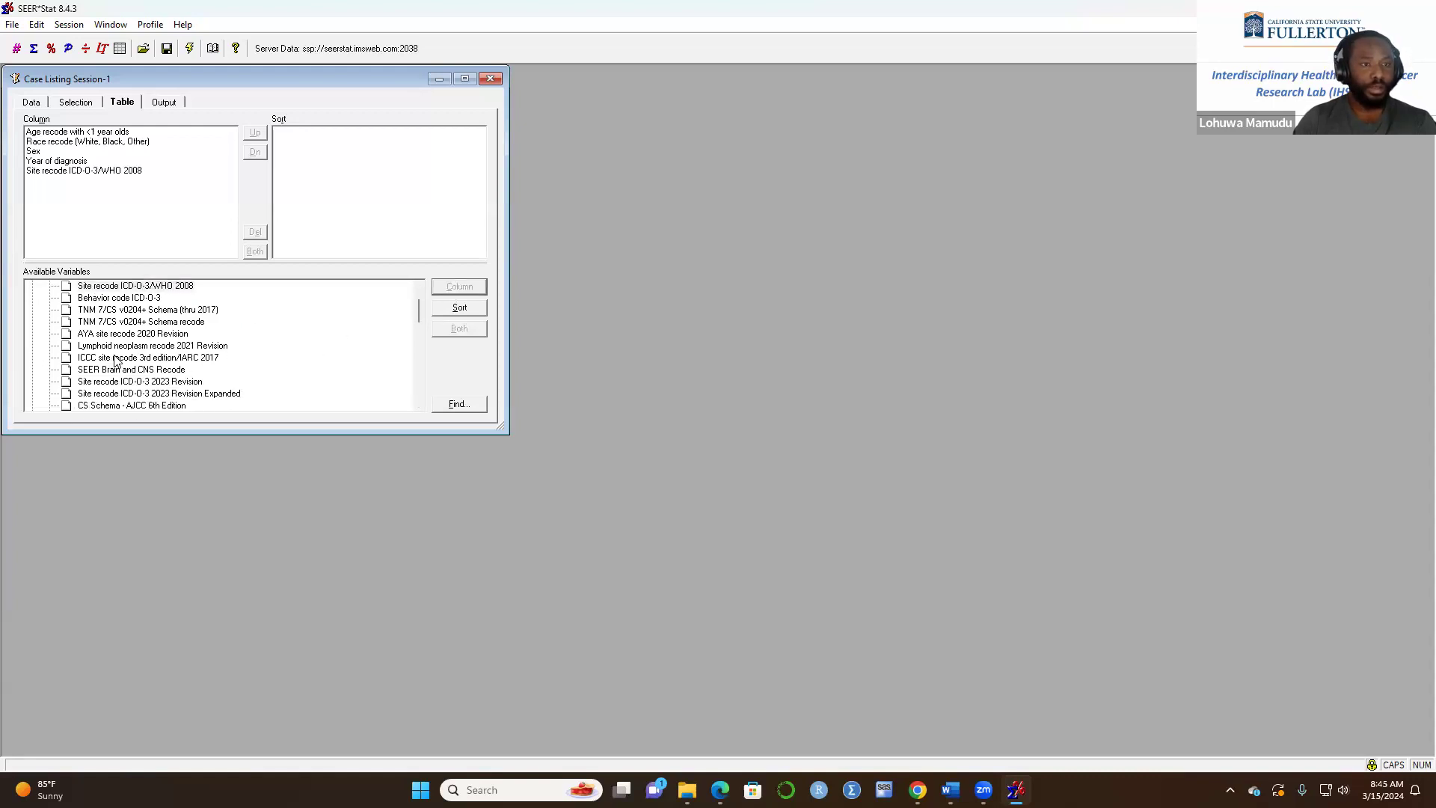
scroll(128, 345, "up", 1)
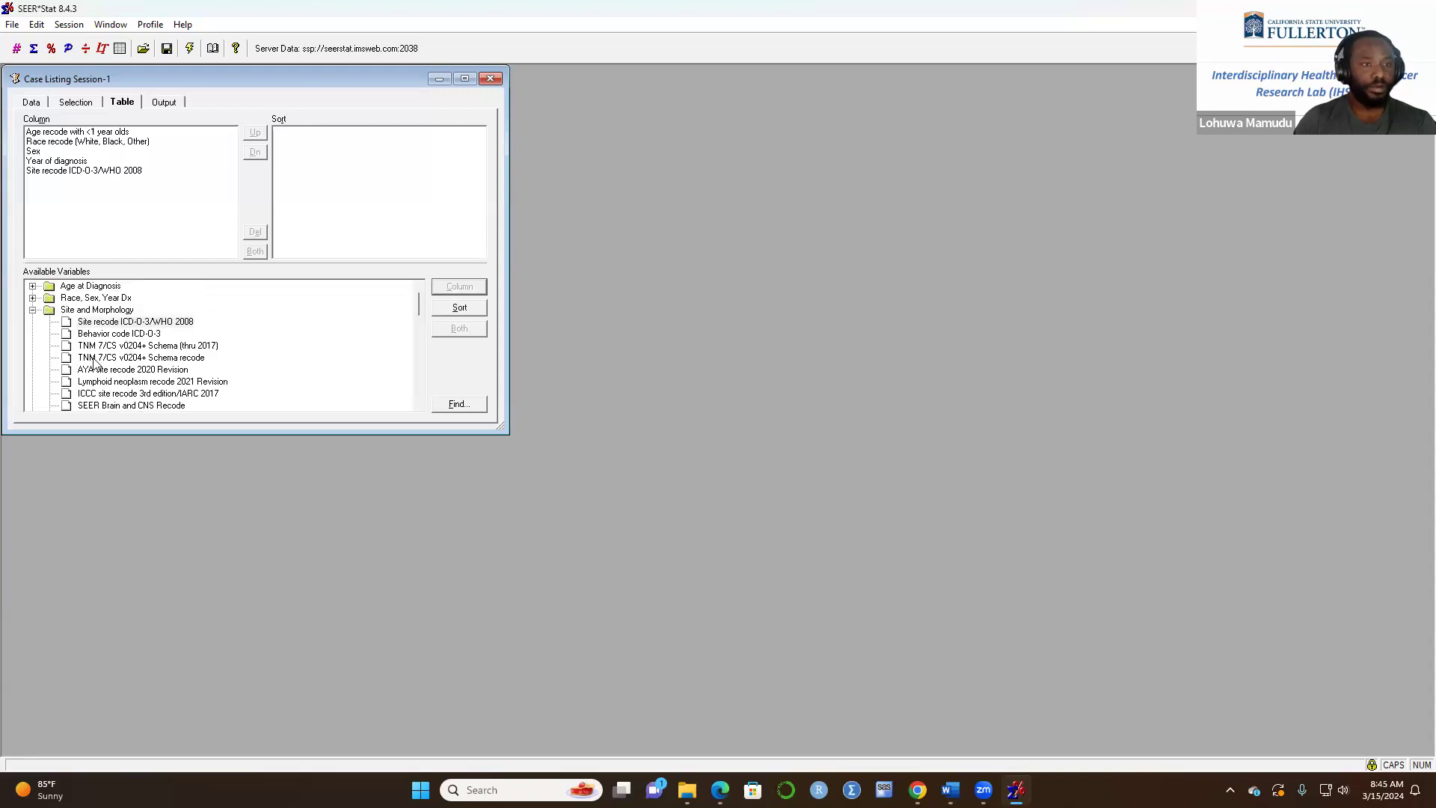
scroll(124, 359, "down", 2)
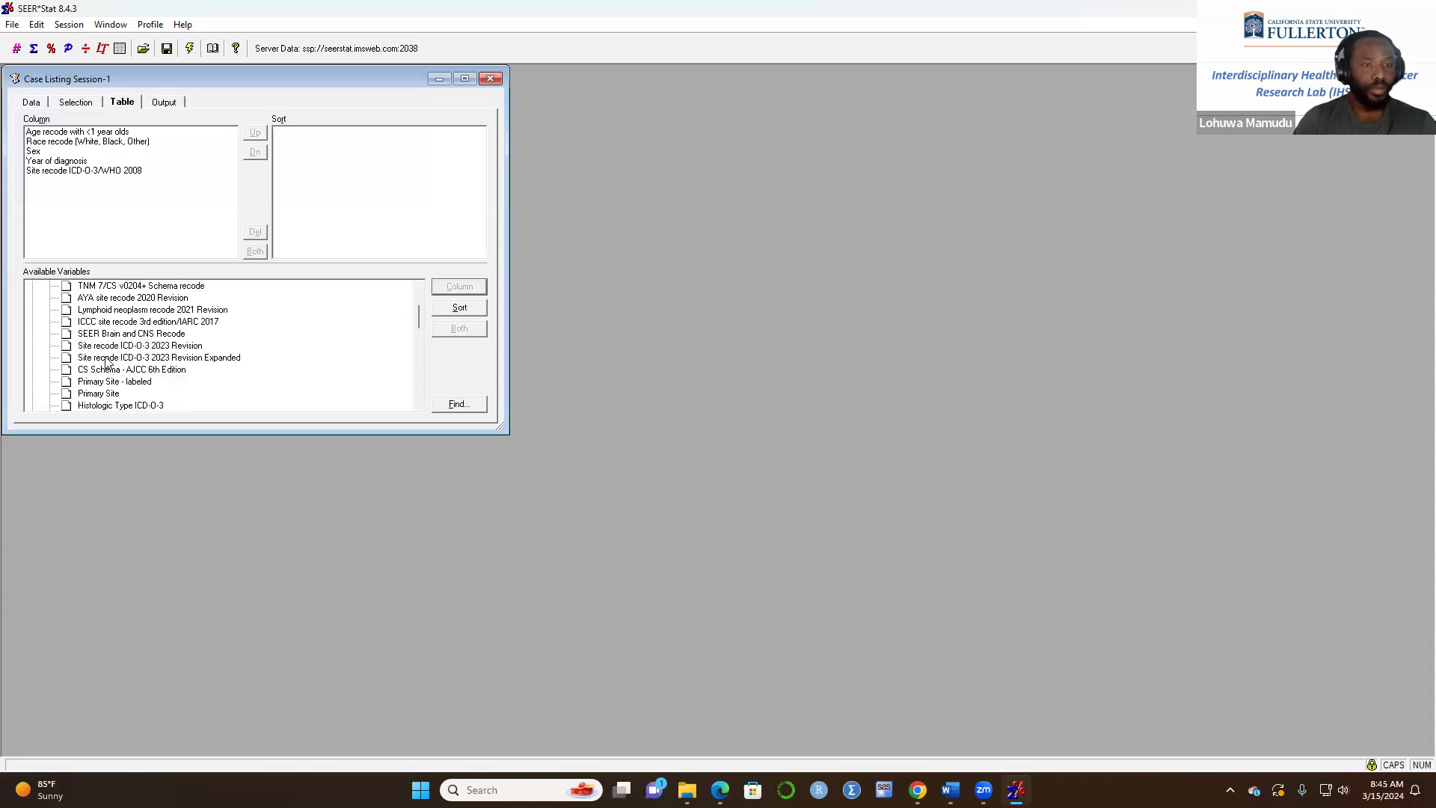
scroll(82, 378, "down", 1)
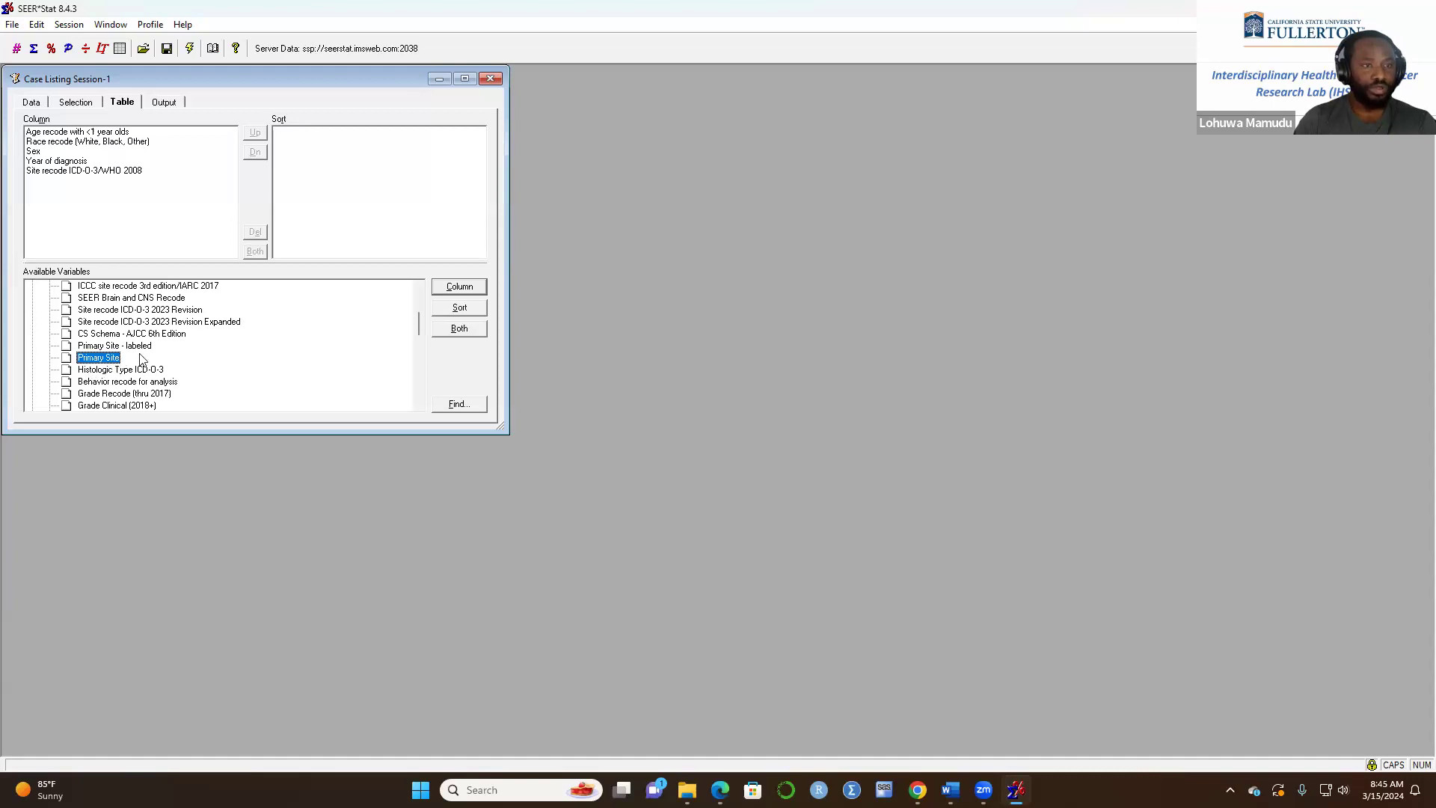
left_click(82, 346)
double_click(113, 347)
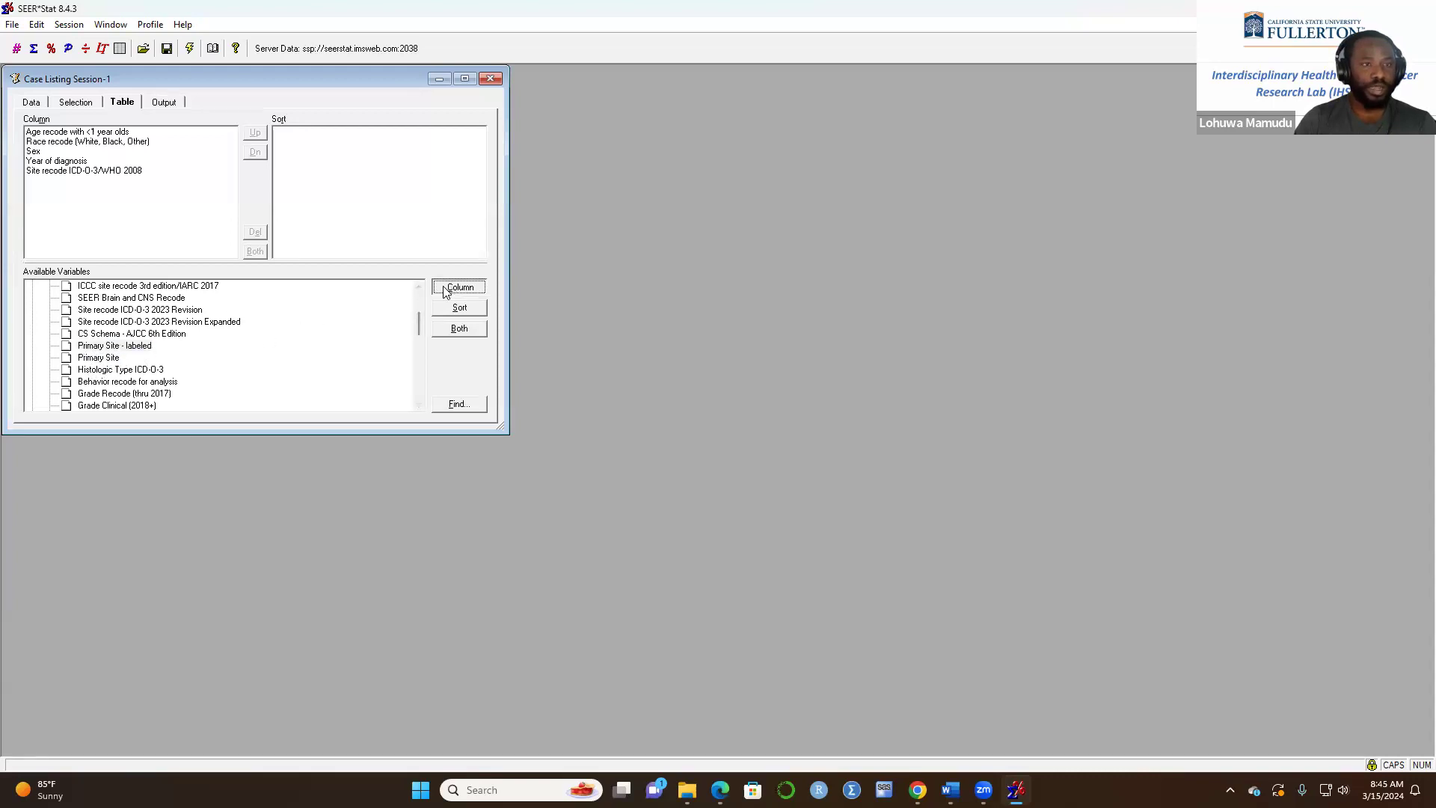
left_click(105, 358)
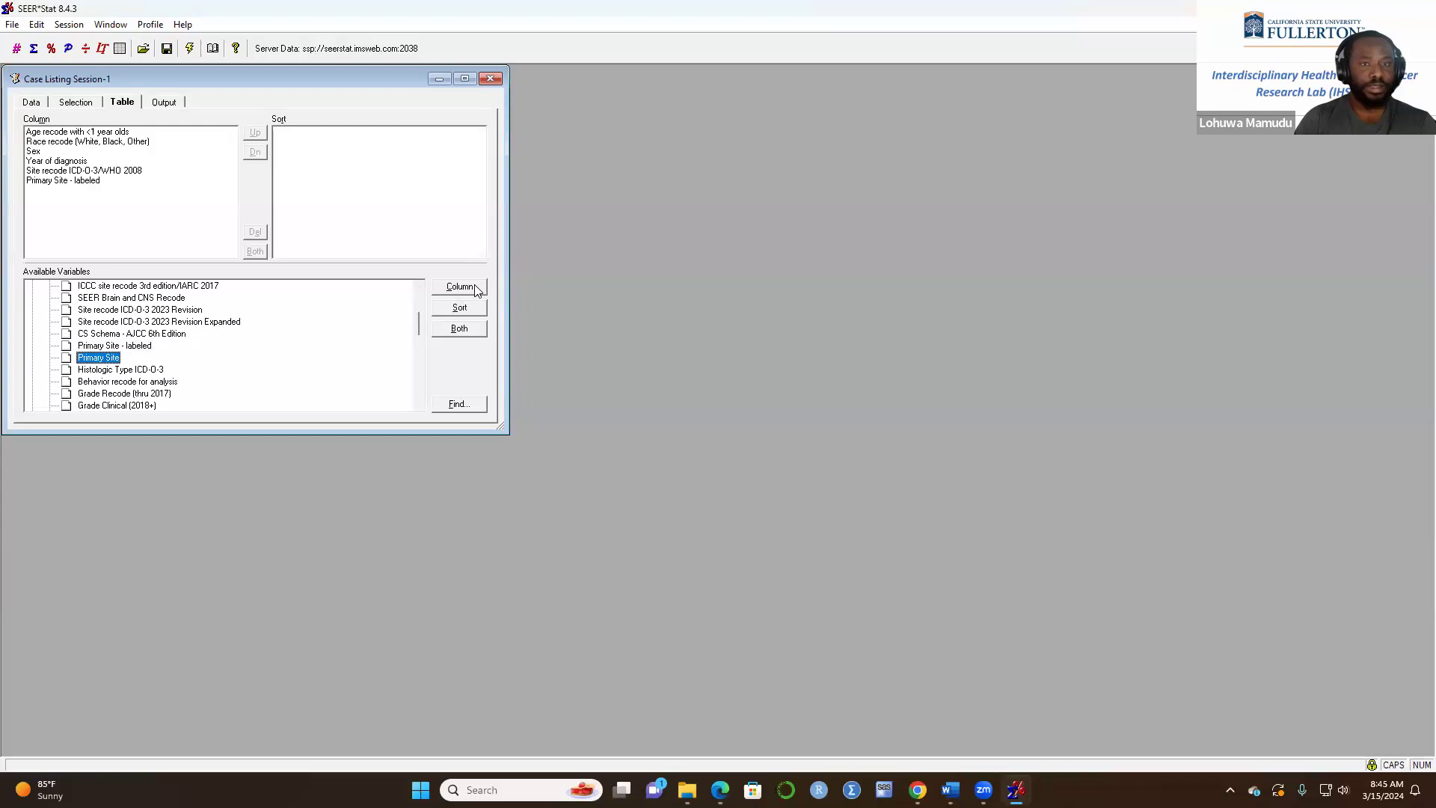
left_click(475, 290)
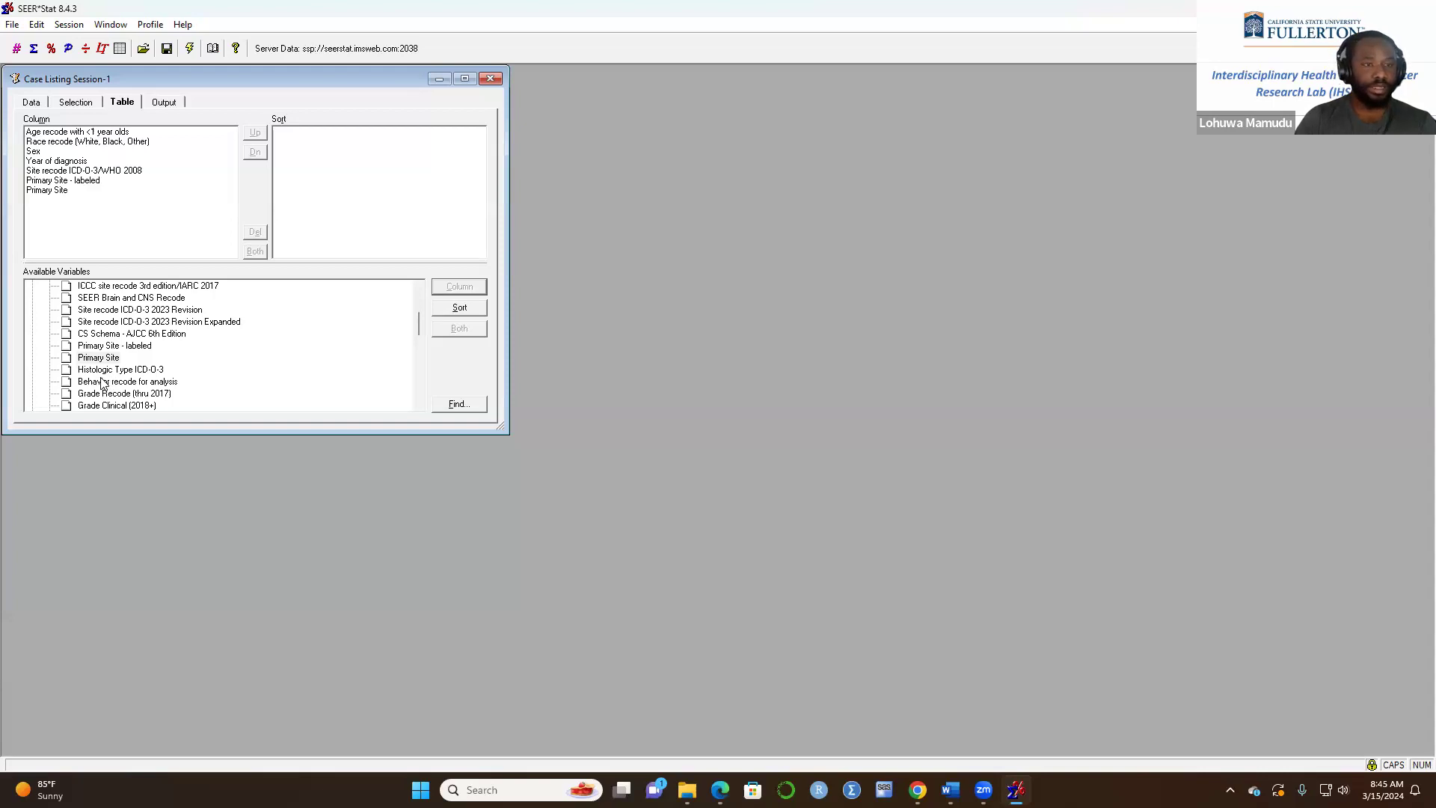
- Review the histology and grade variables and add Grade Recode (thru 2017) as a table column
scroll(108, 370, "down", 1)
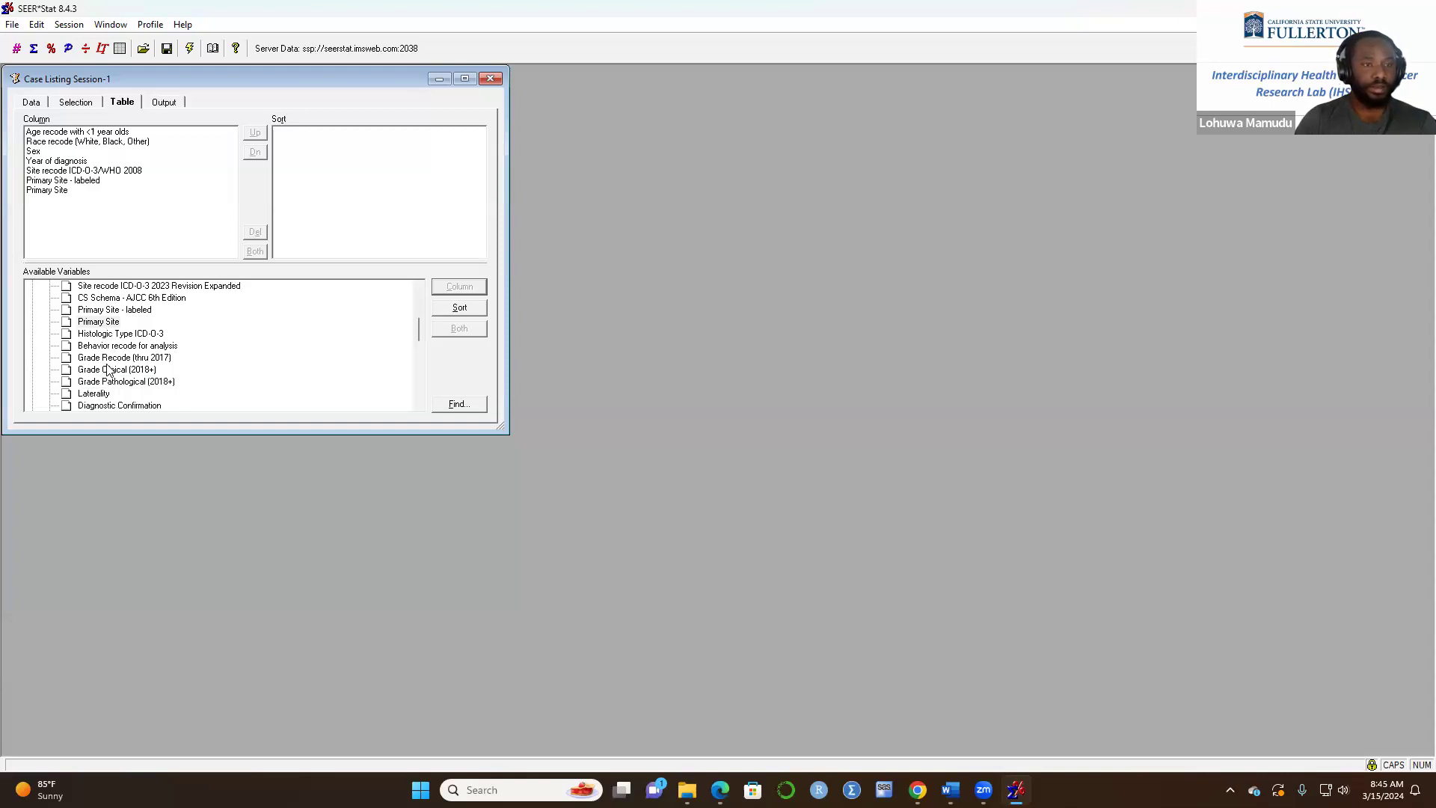
left_click(92, 336)
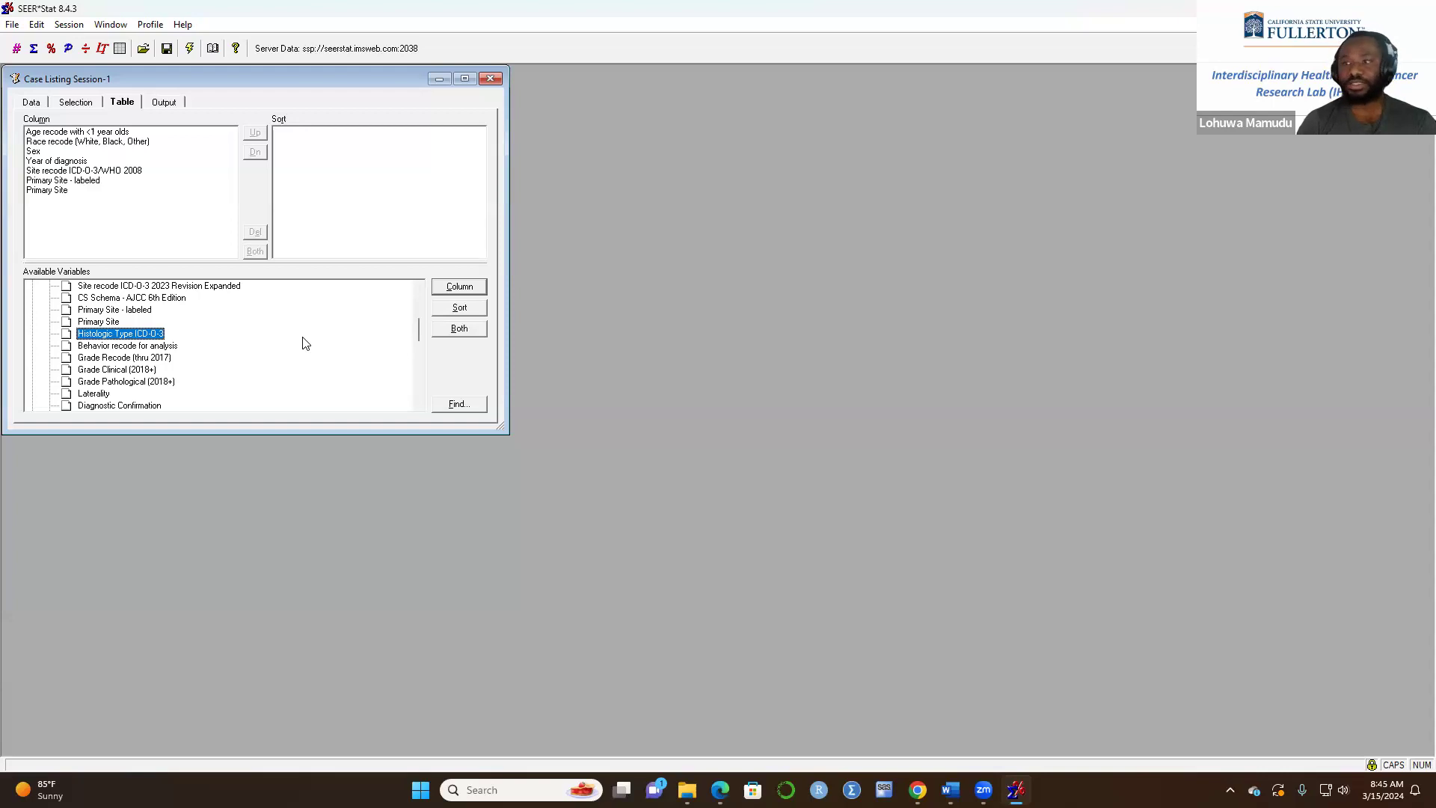
scroll(128, 403, "down", 2)
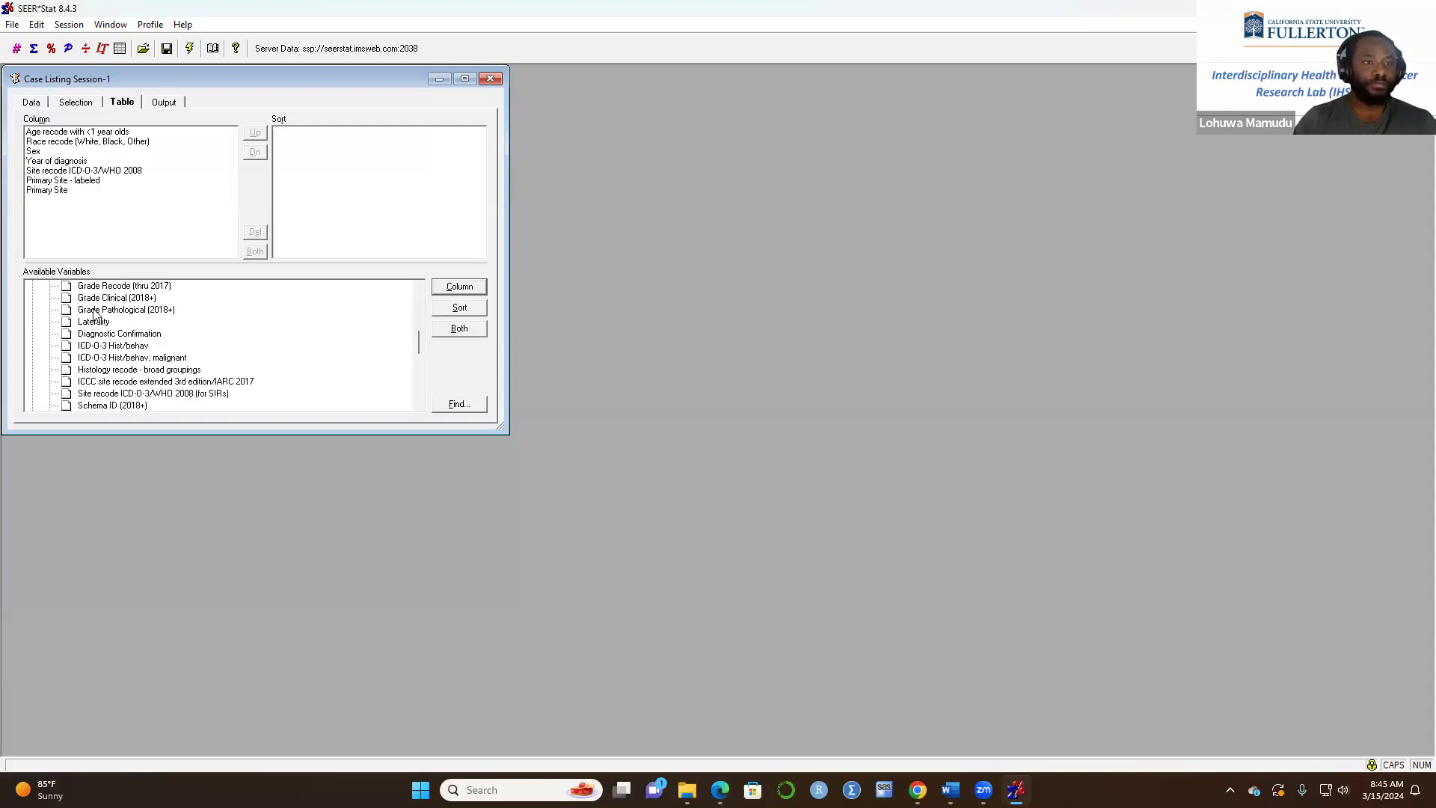
scroll(96, 314, "up", 1)
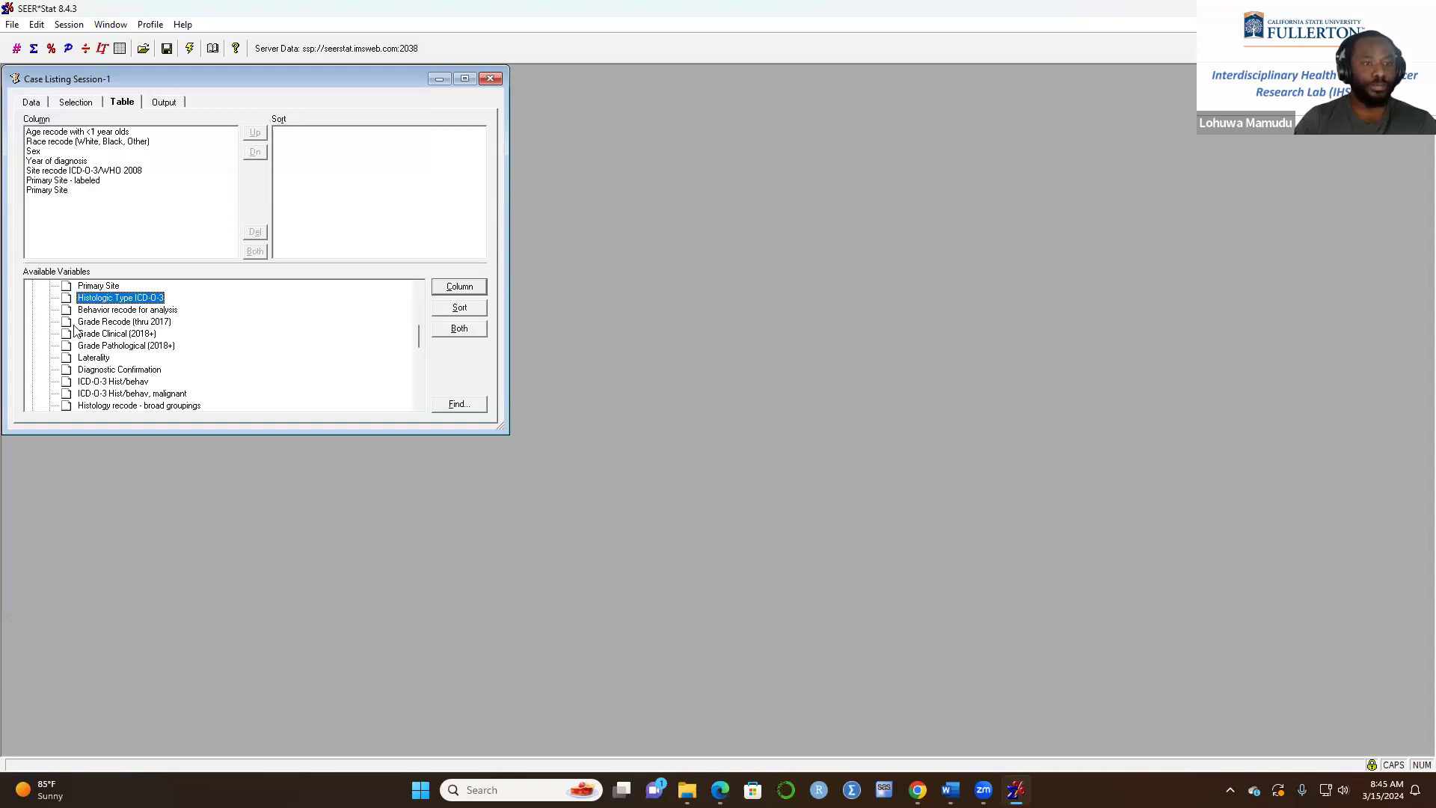
left_click(87, 322)
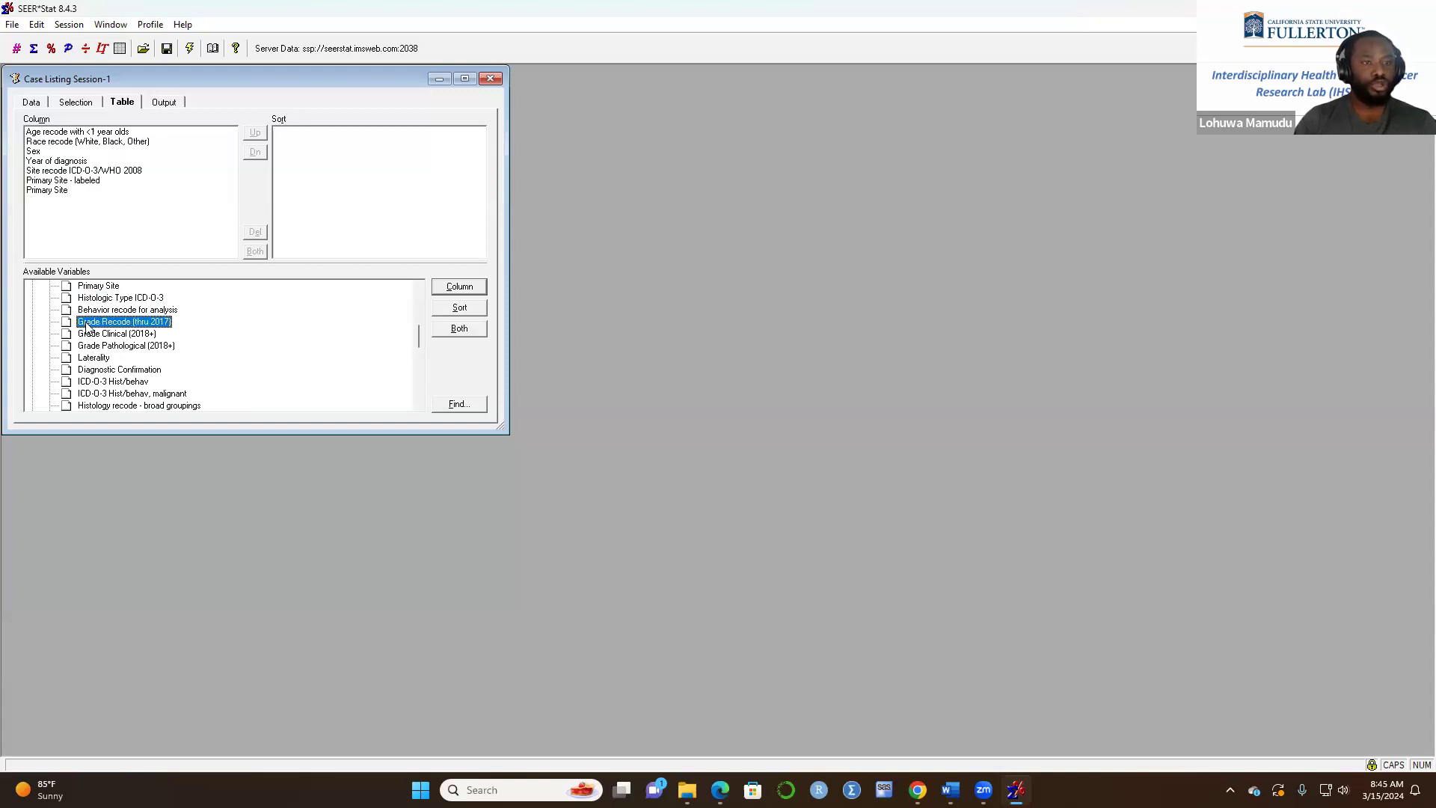
left_click(126, 349)
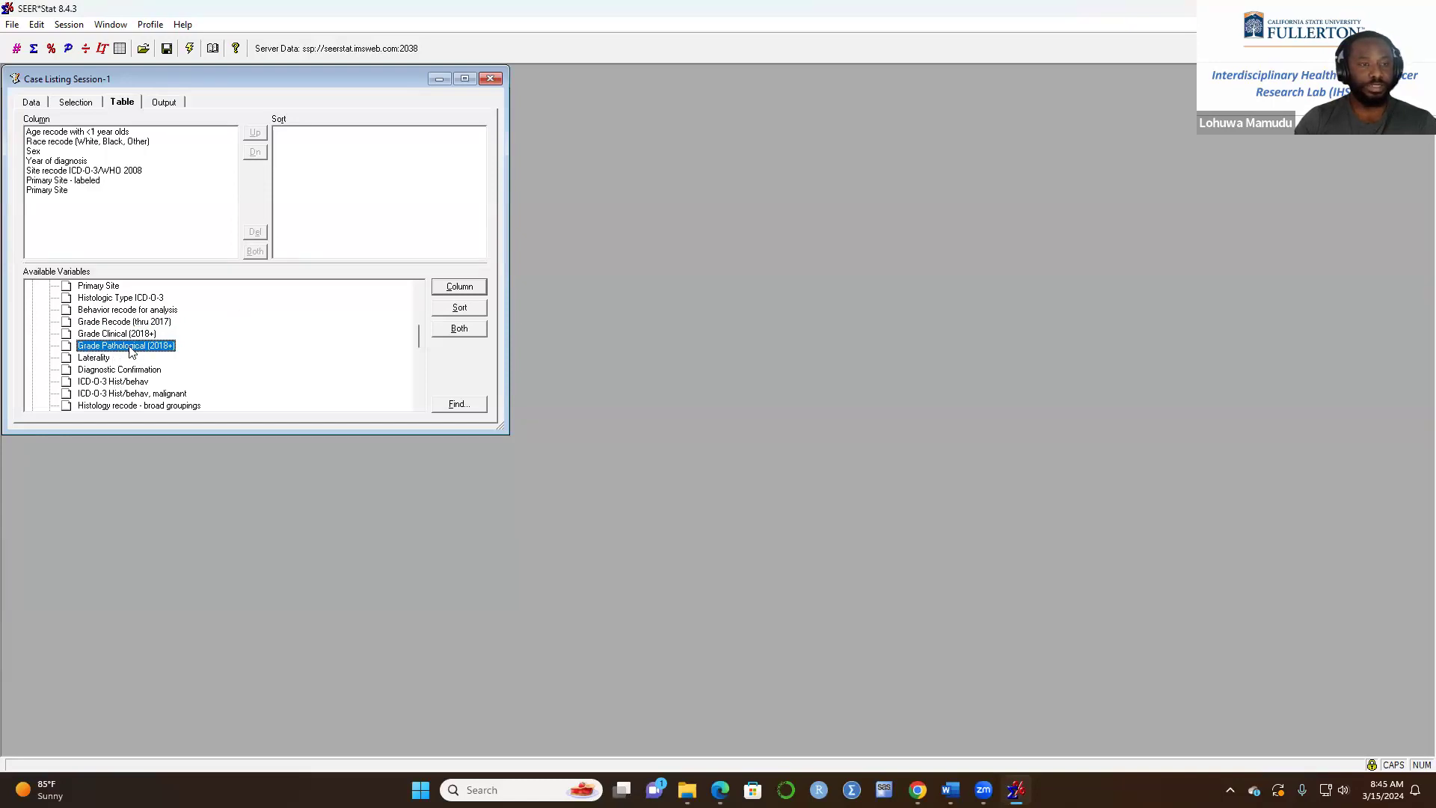
left_click(105, 322)
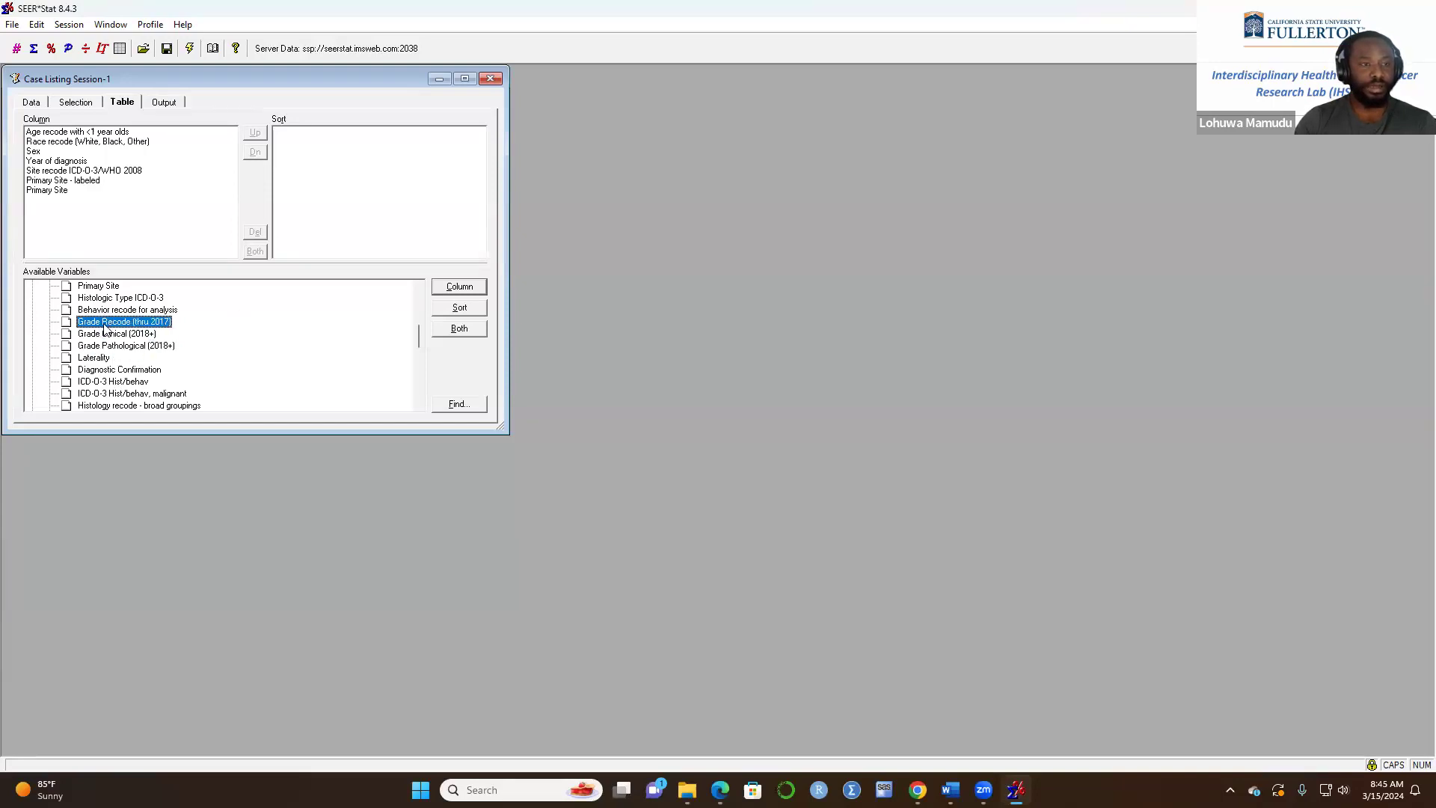
left_click(465, 289)
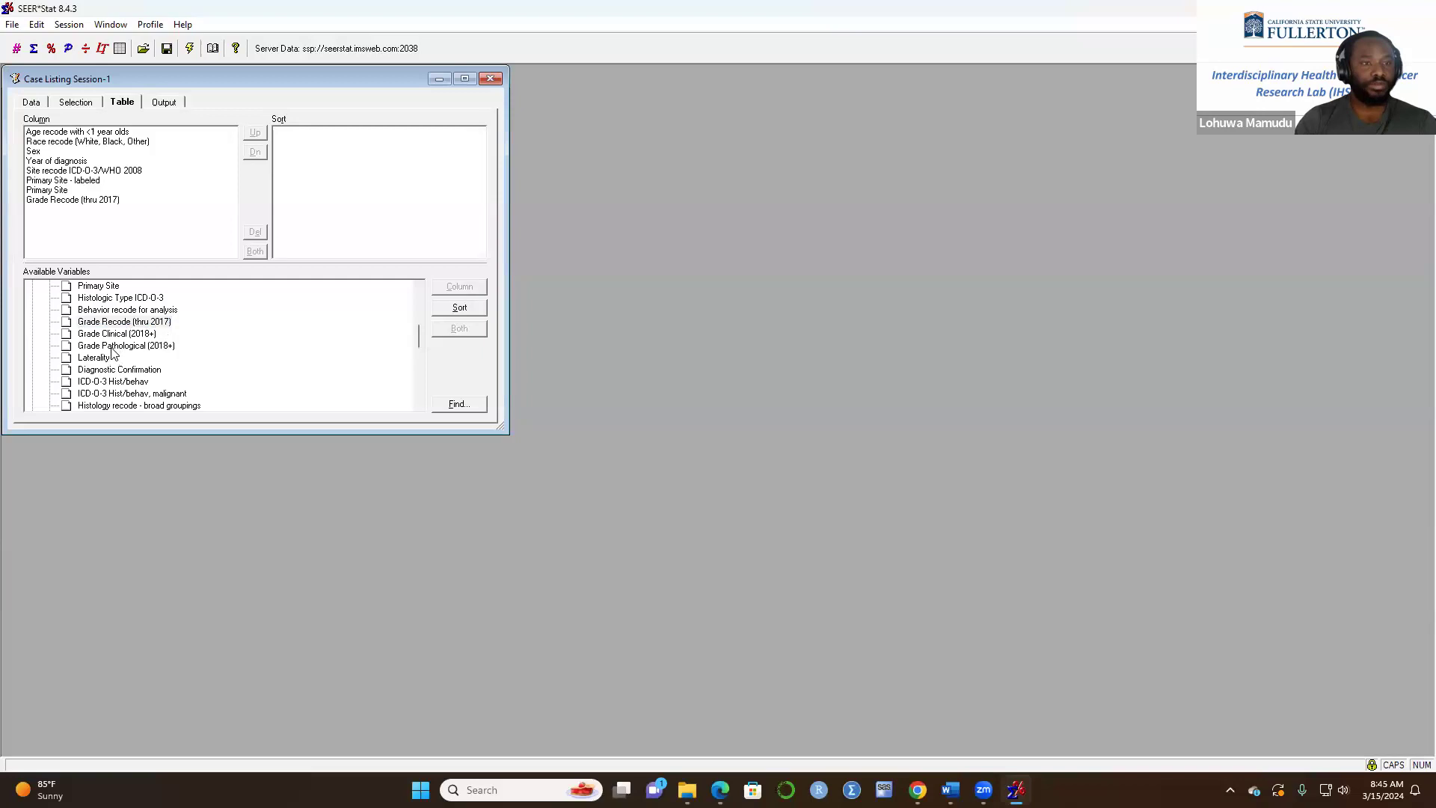
- Add Grade Pathological (2018+) and Laterality from the Site and Morphology category as table columns
left_click(115, 347)
left_click(469, 293)
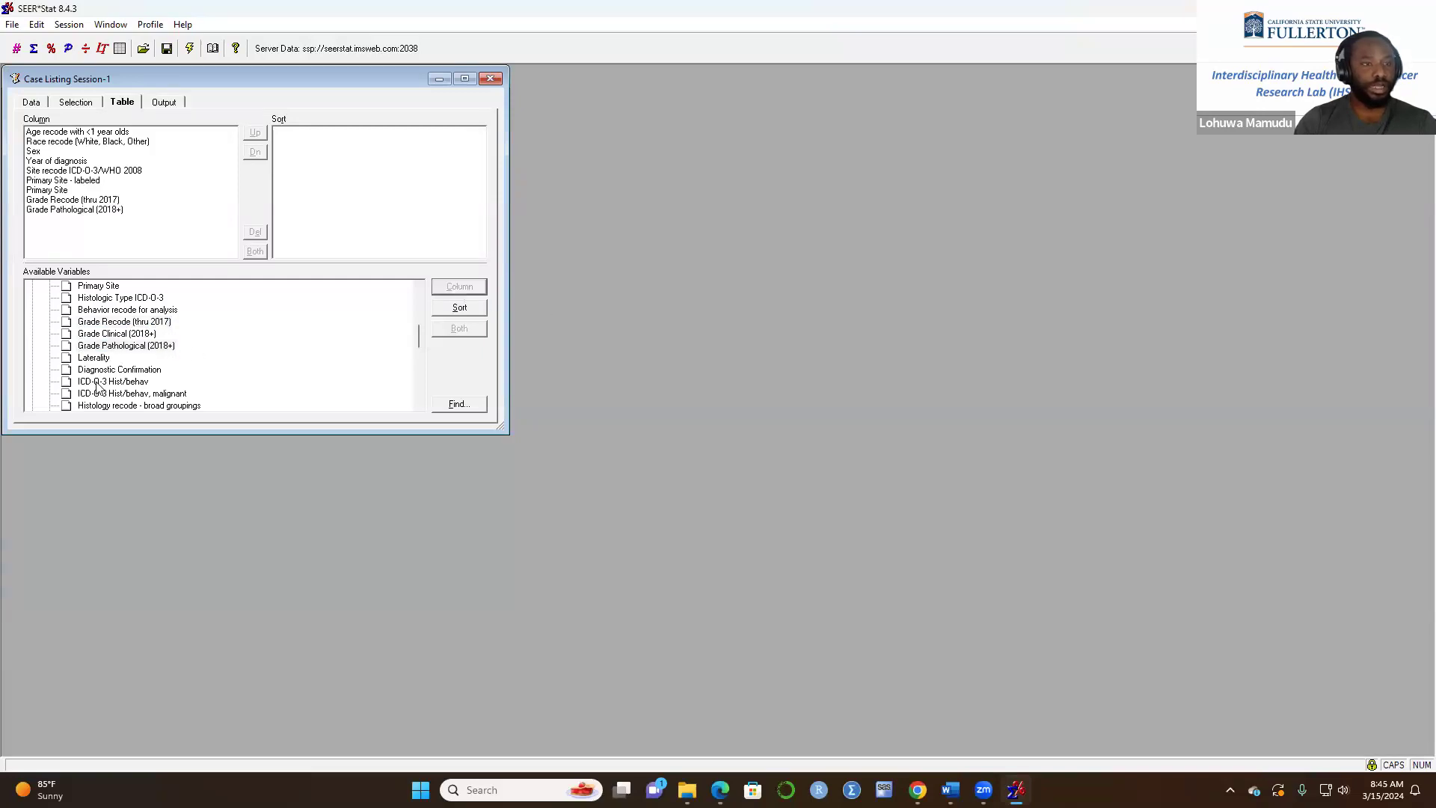
left_click(95, 358)
left_click(459, 287)
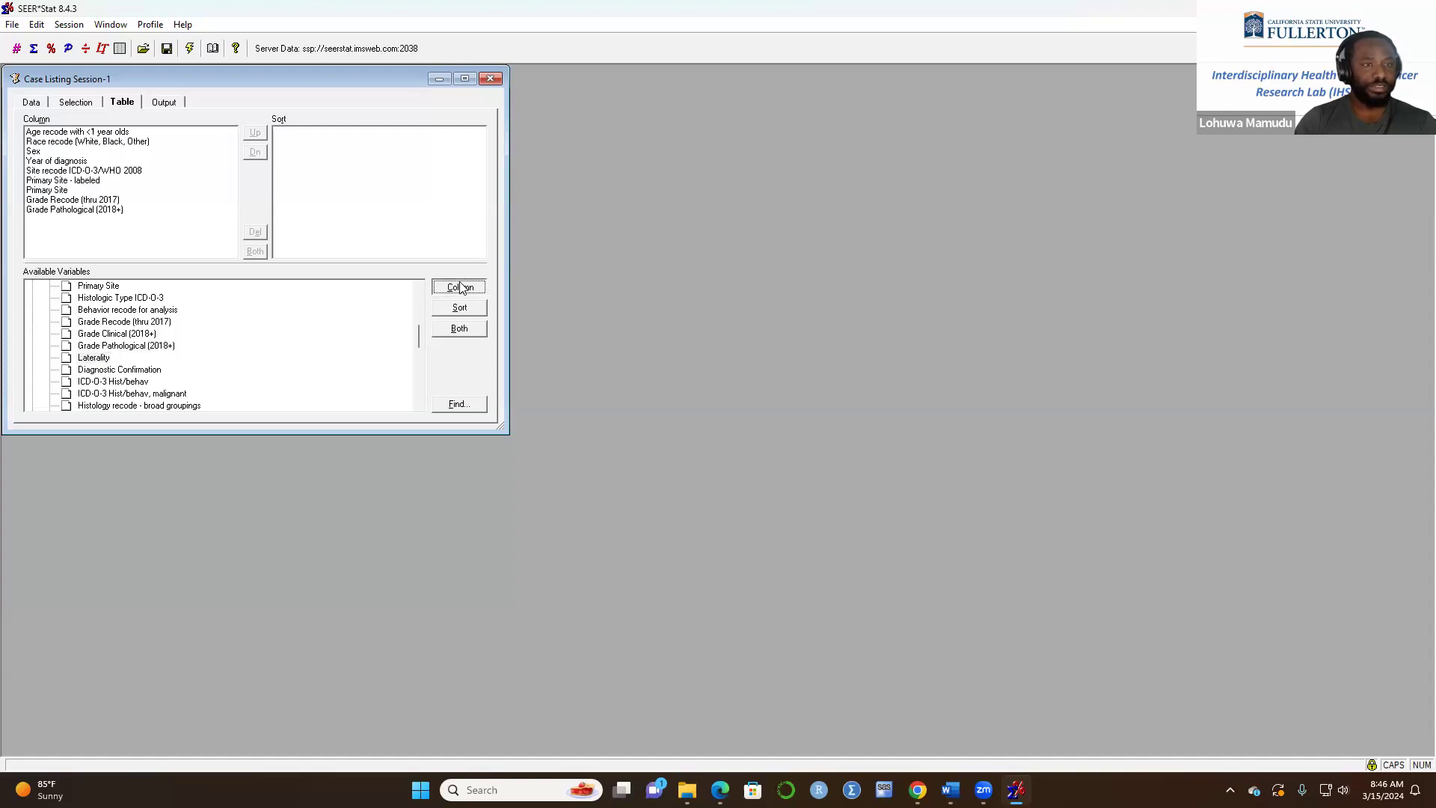
scroll(179, 322, "down", 2)
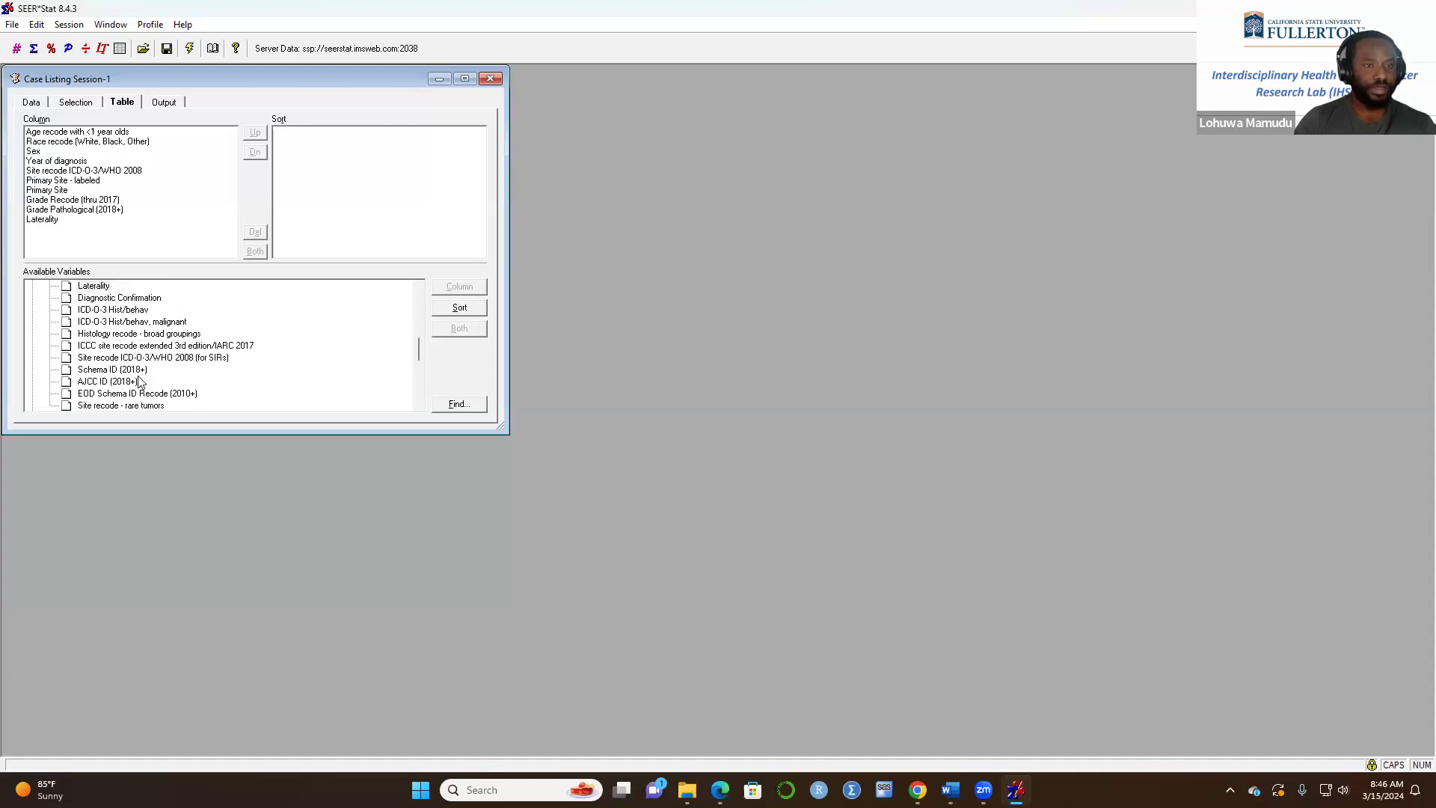
scroll(142, 377, "down", 1)
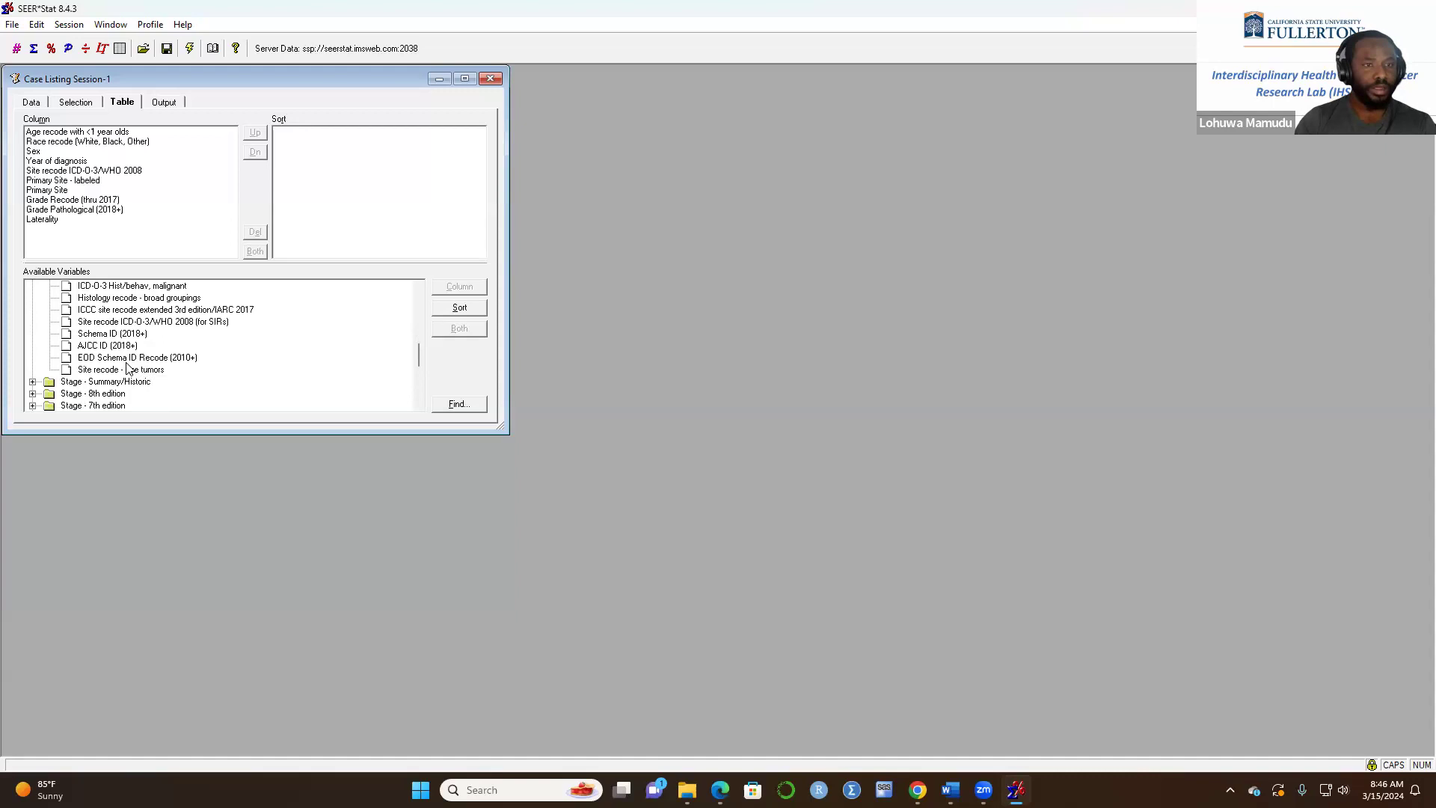
scroll(129, 365, "up", 4)
scroll(150, 329, "up", 5)
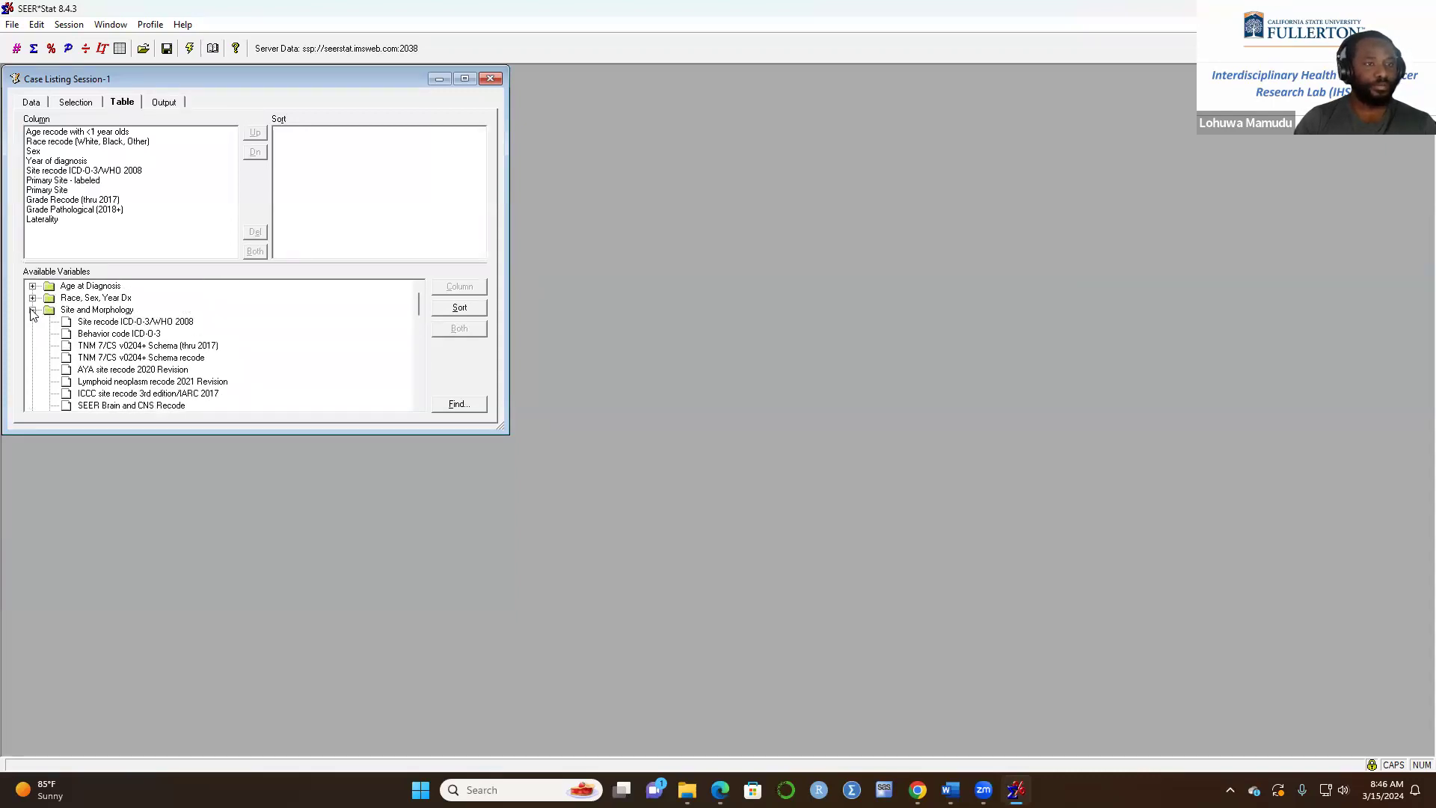
left_click(32, 309)
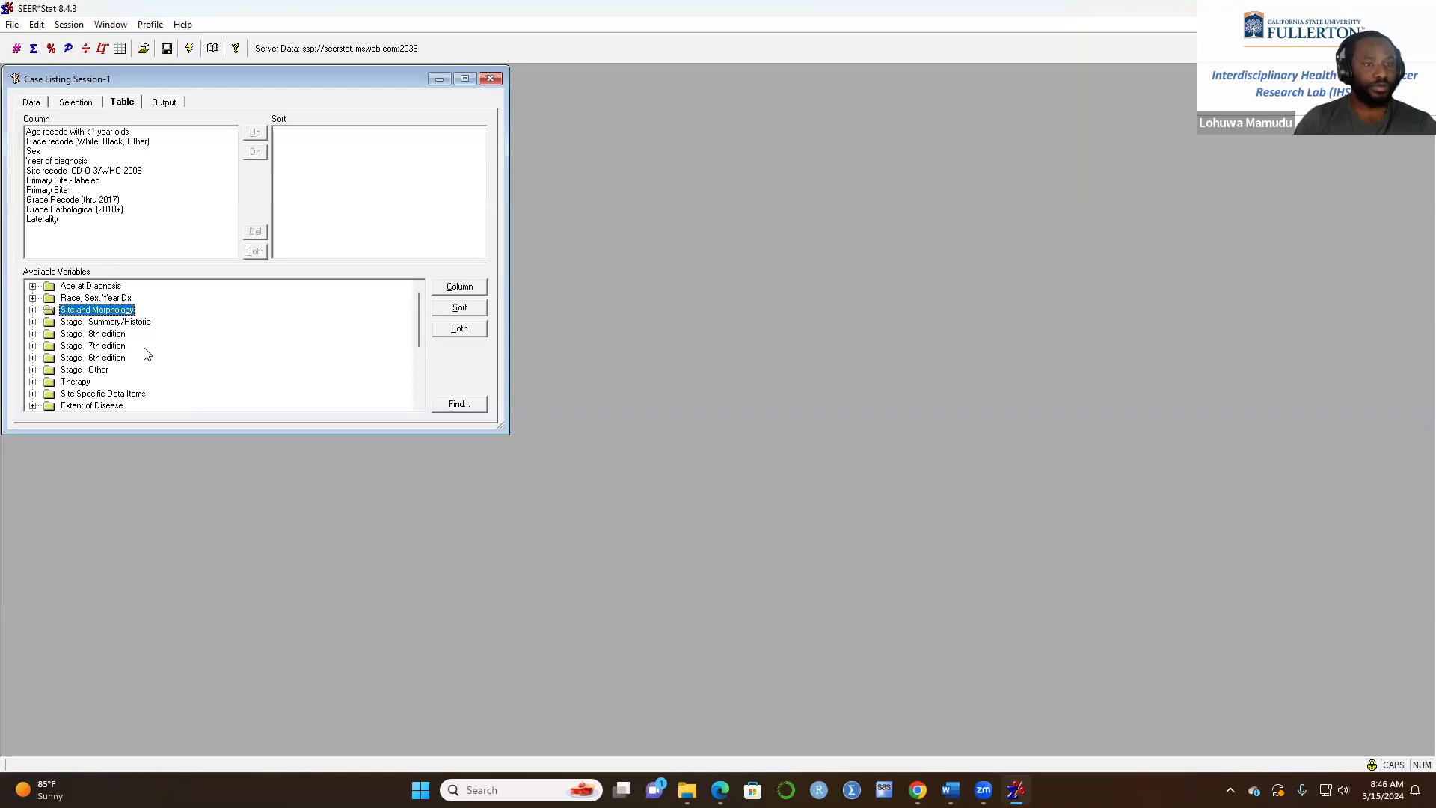
left_click(33, 322)
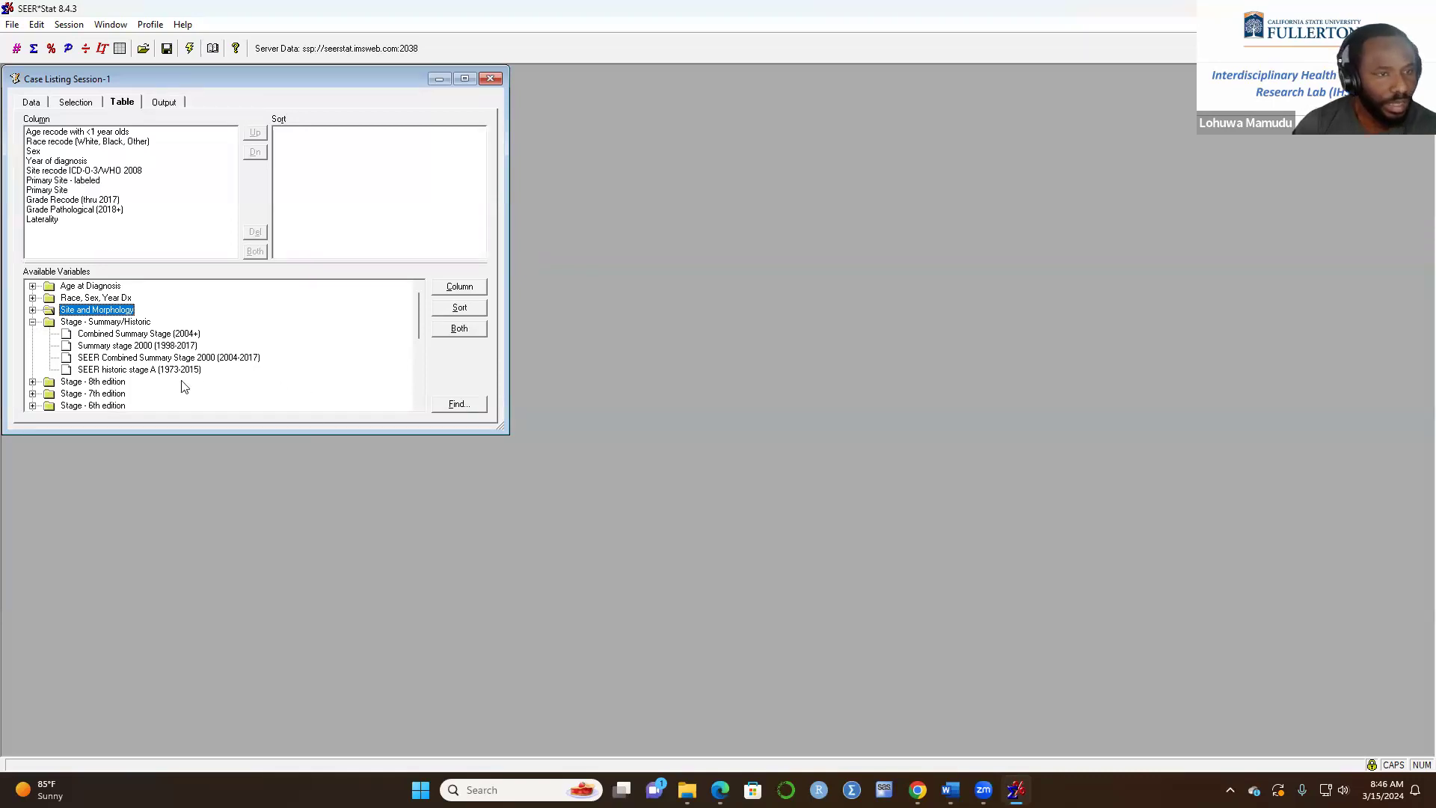
left_click(122, 346)
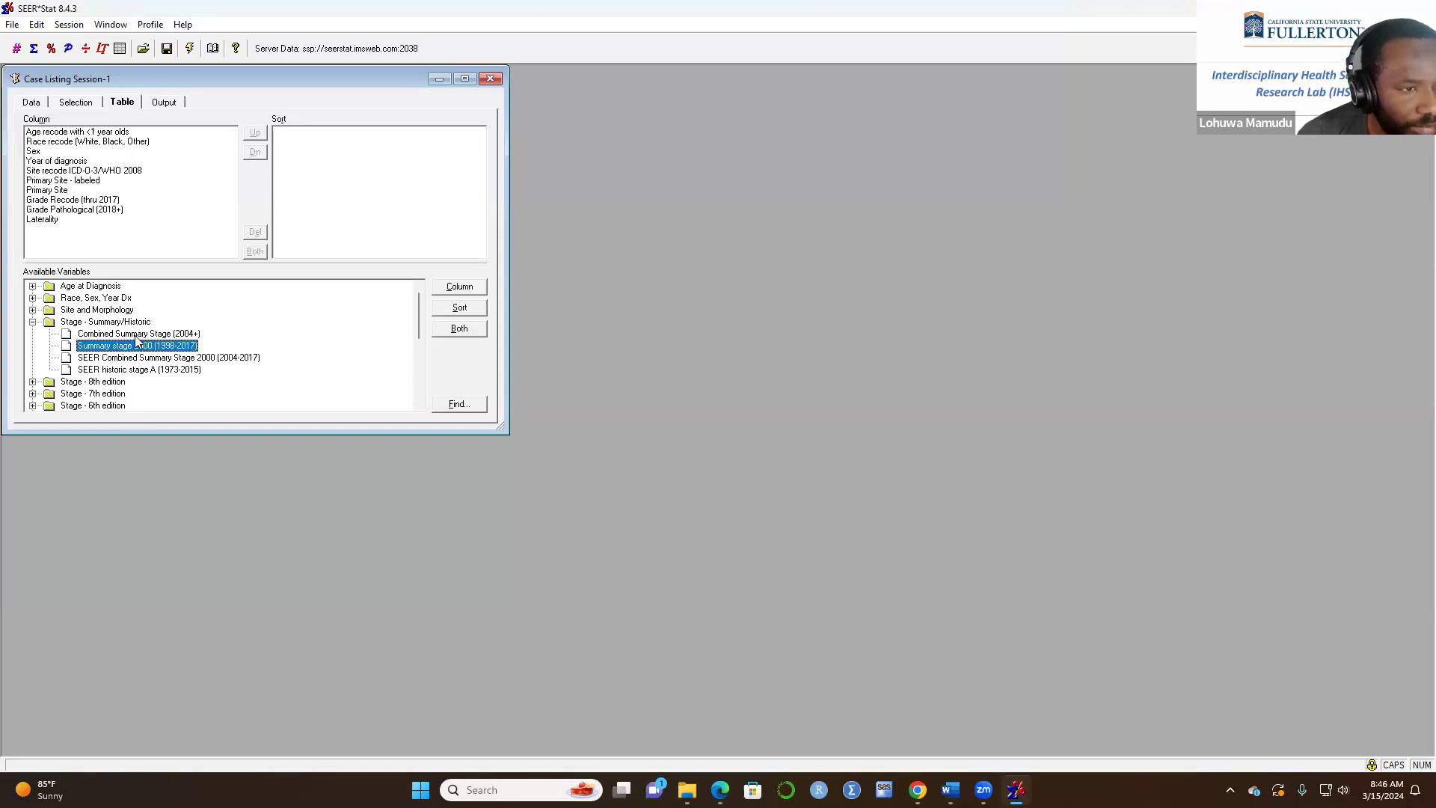
left_click(137, 336)
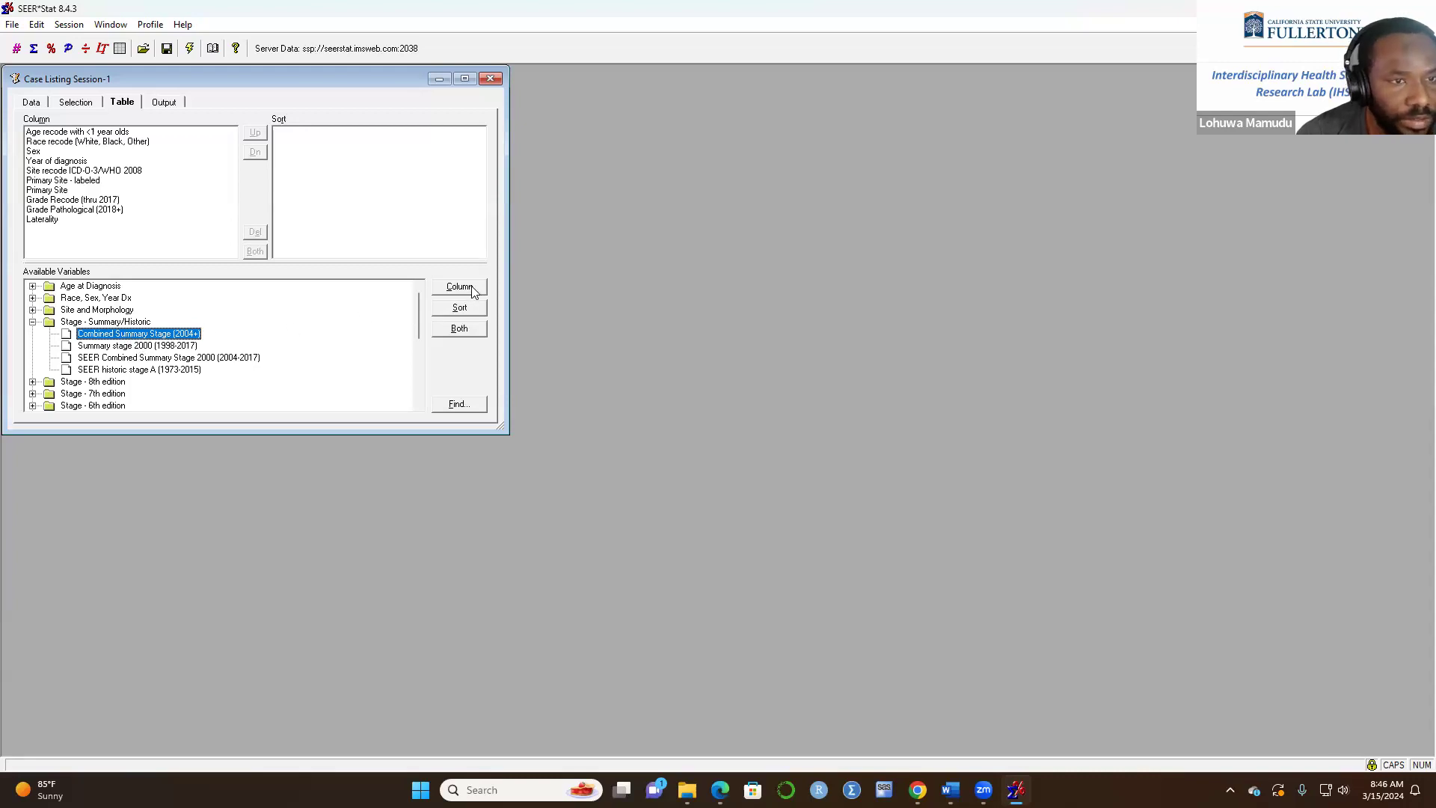
left_click(472, 292)
left_click(138, 347)
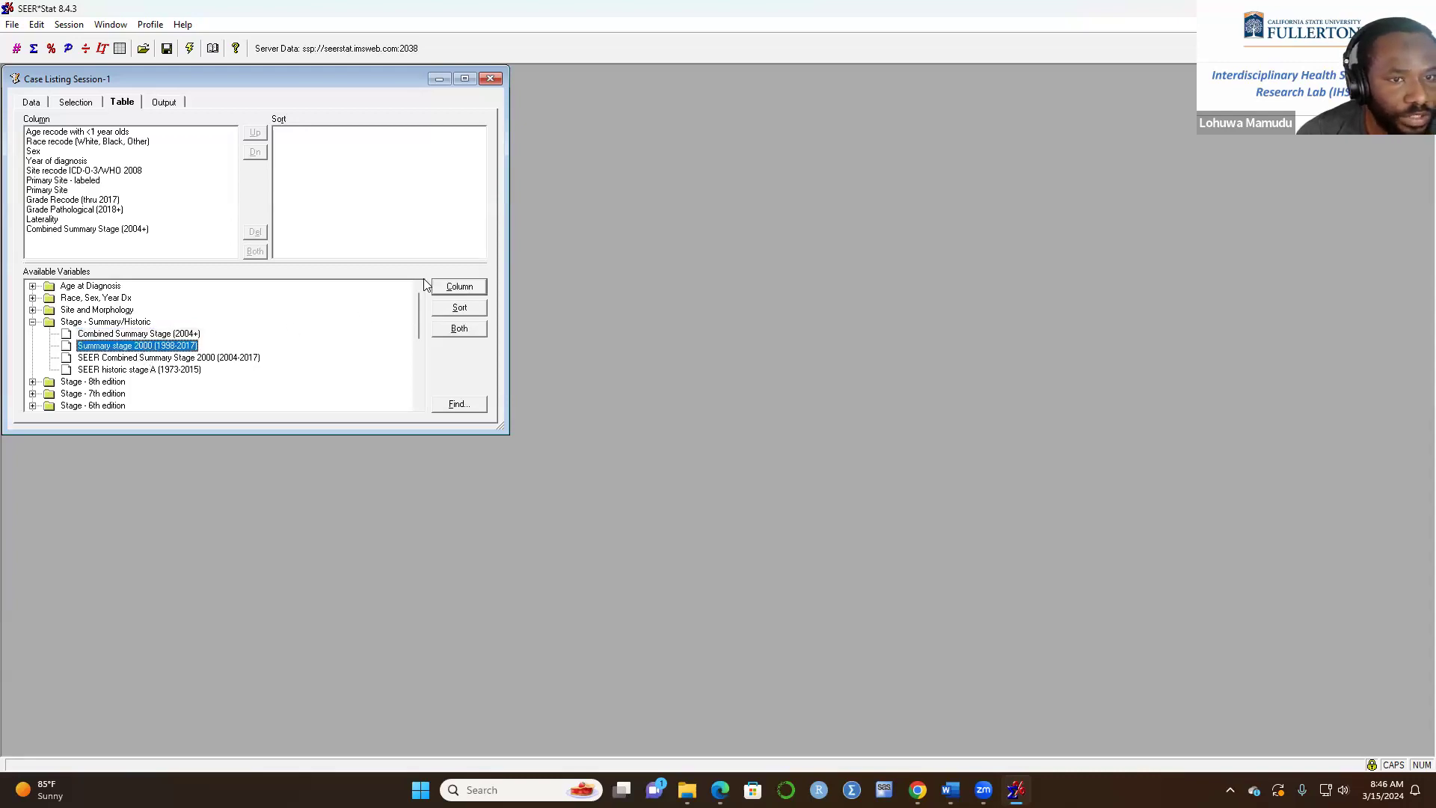
left_click(458, 287)
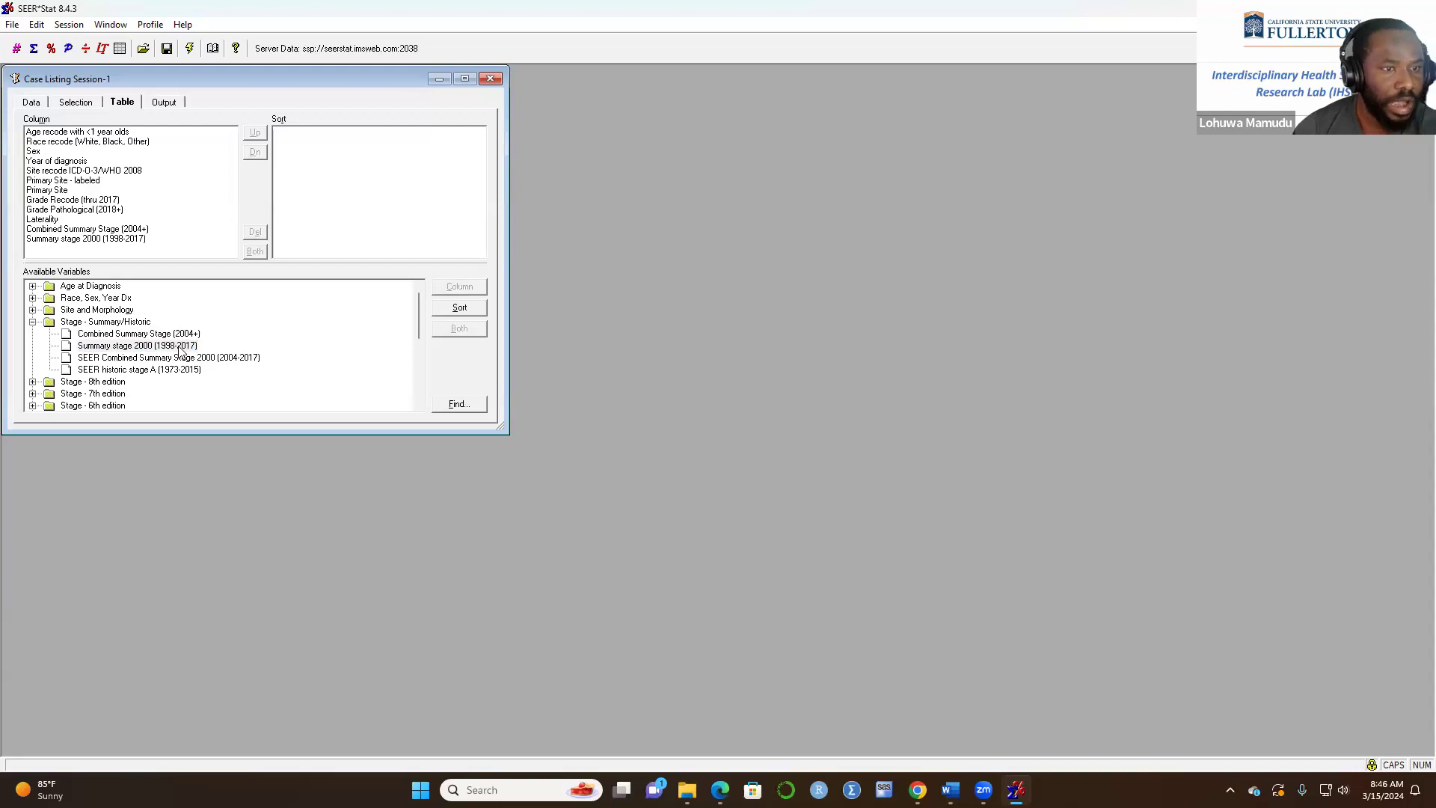
- Add RX Summ--Surg Prim Site (1998+) and Radiation recode from the Therapy category as table columns
scroll(180, 351, "down", 1)
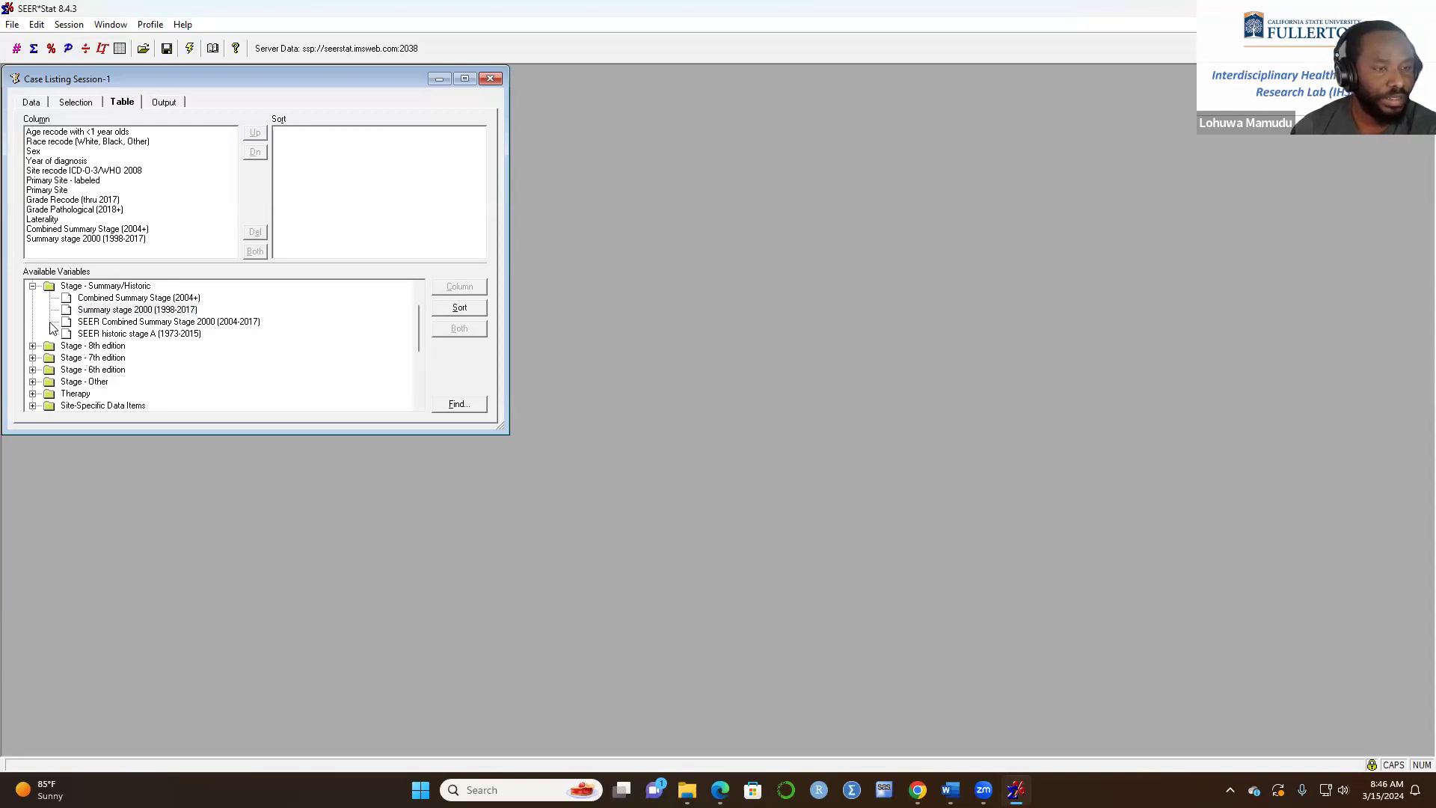
left_click(32, 286)
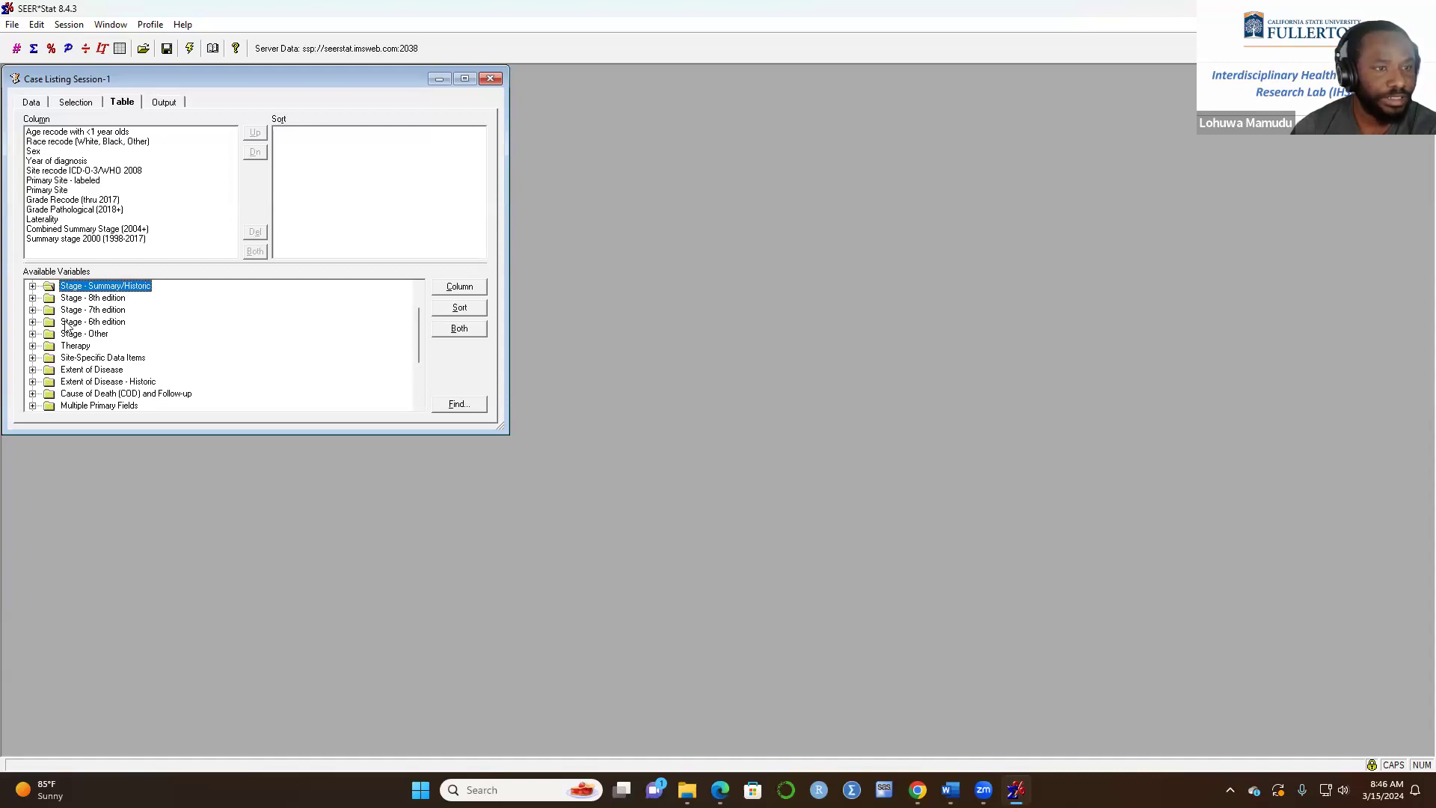
left_click(32, 346)
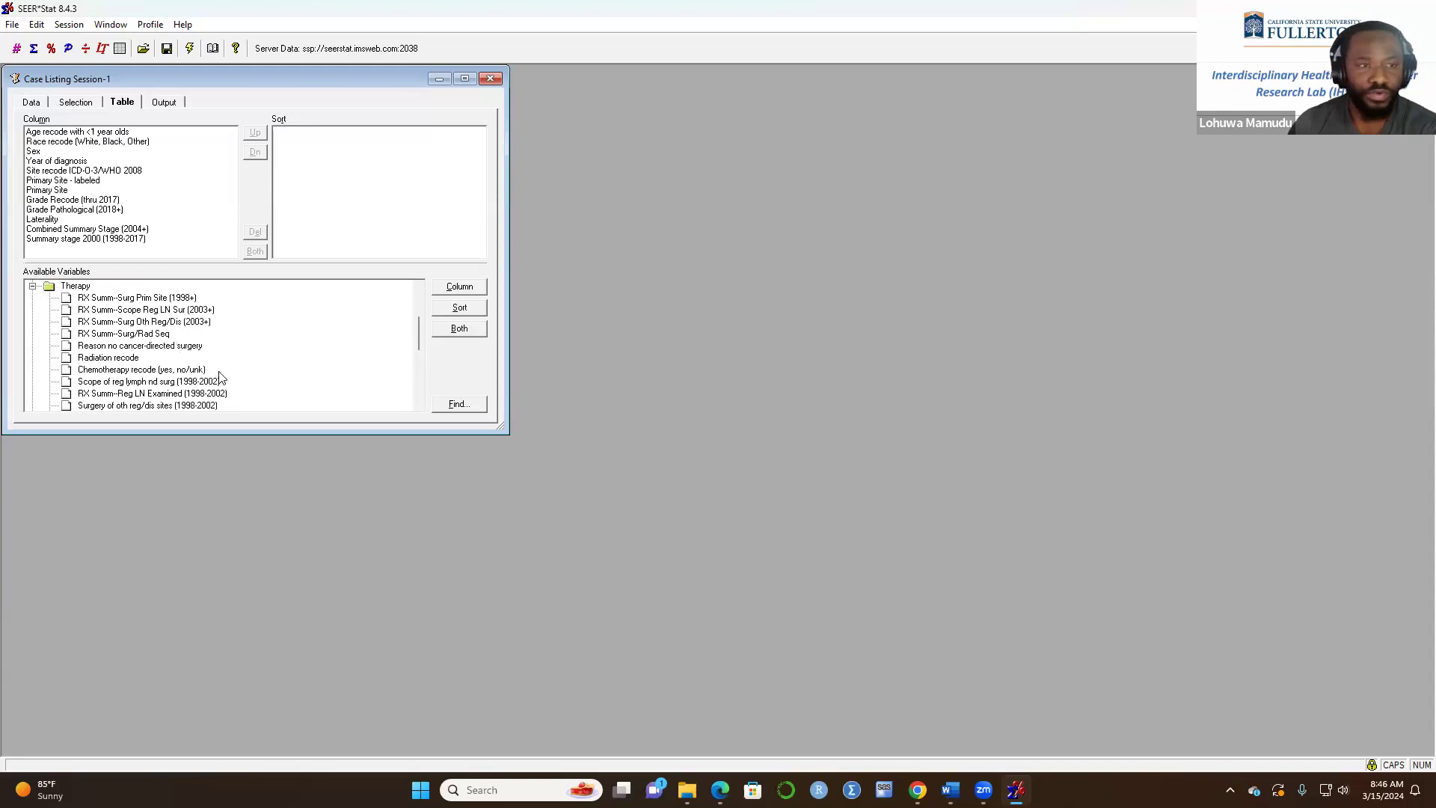
left_click(142, 299)
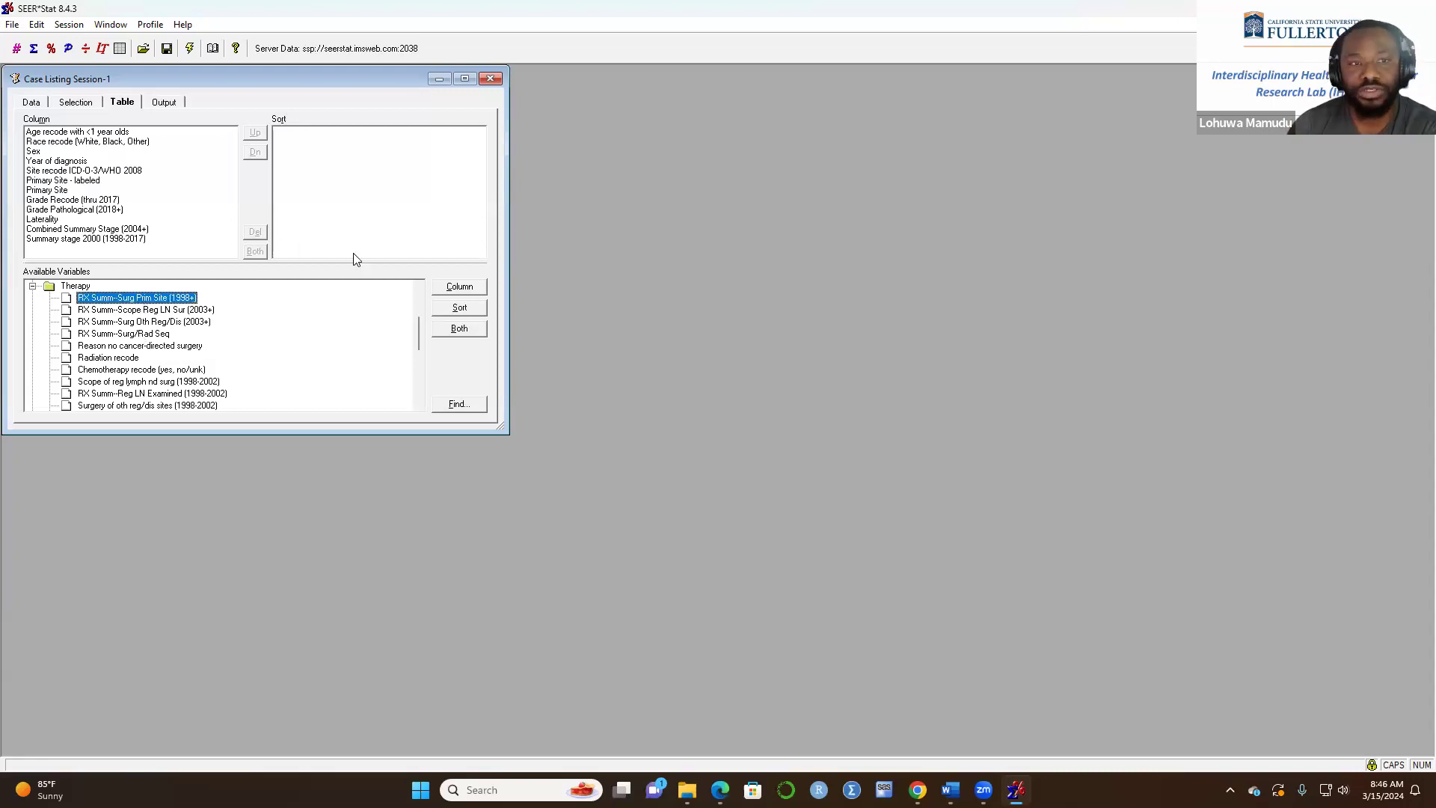
left_click(458, 286)
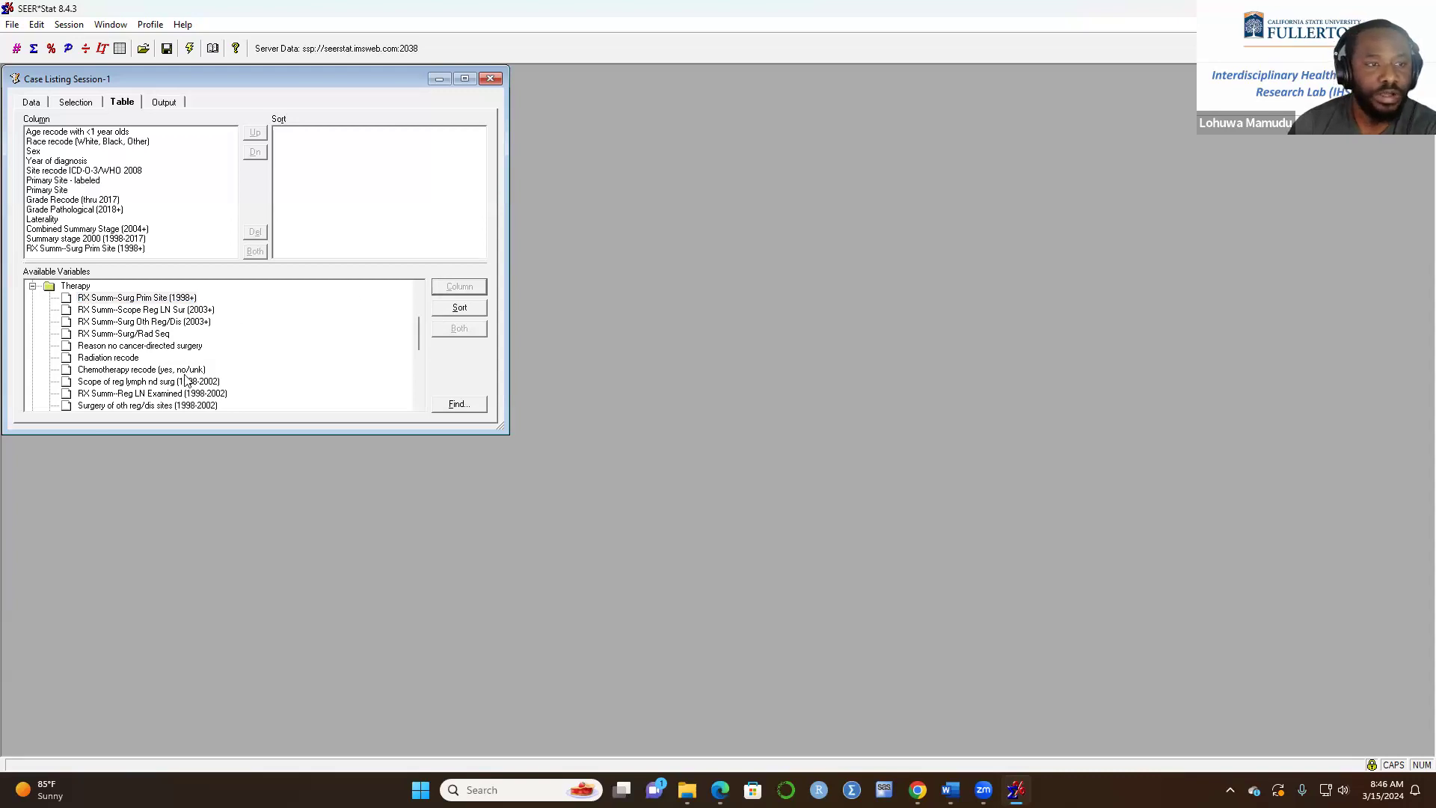
left_click(84, 360)
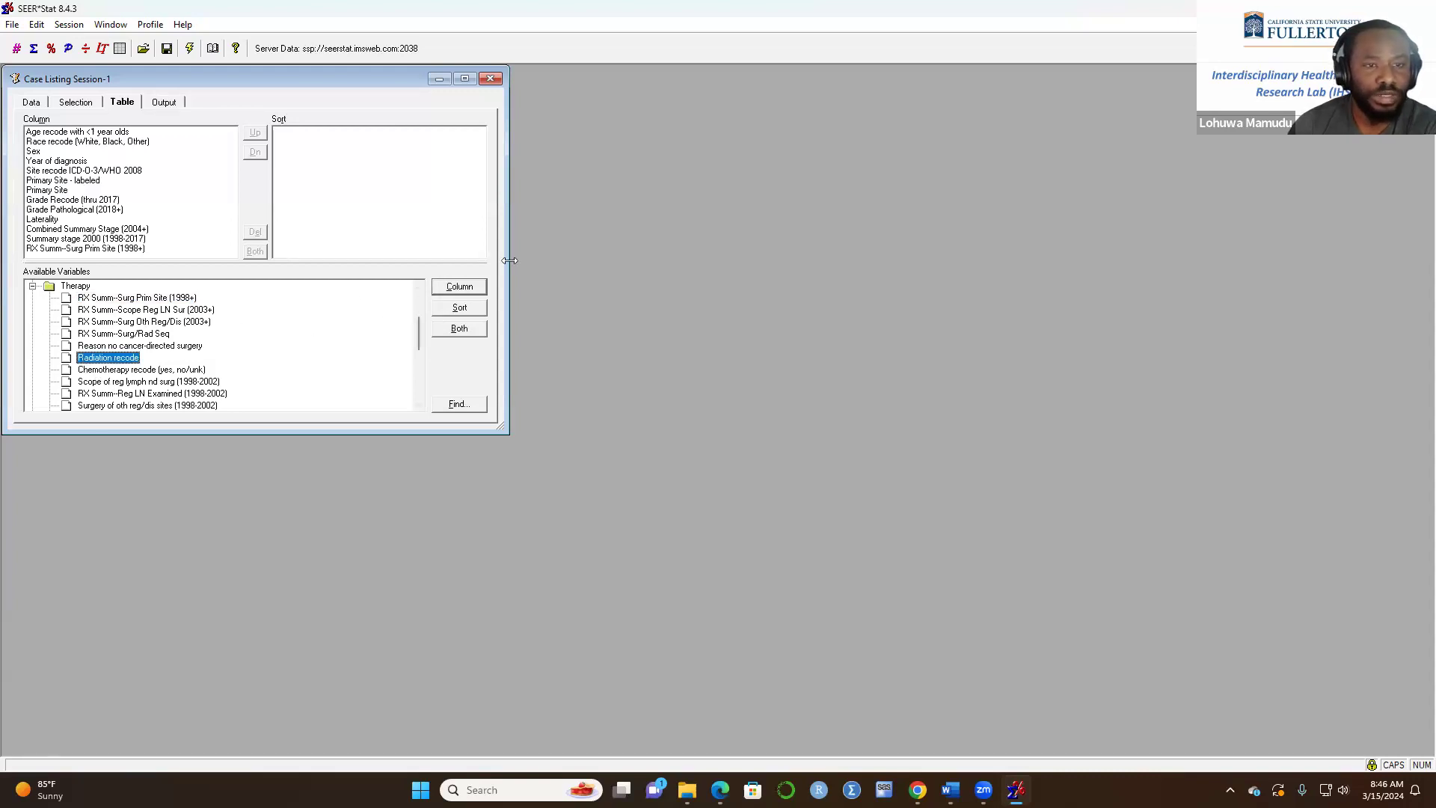
left_click(452, 288)
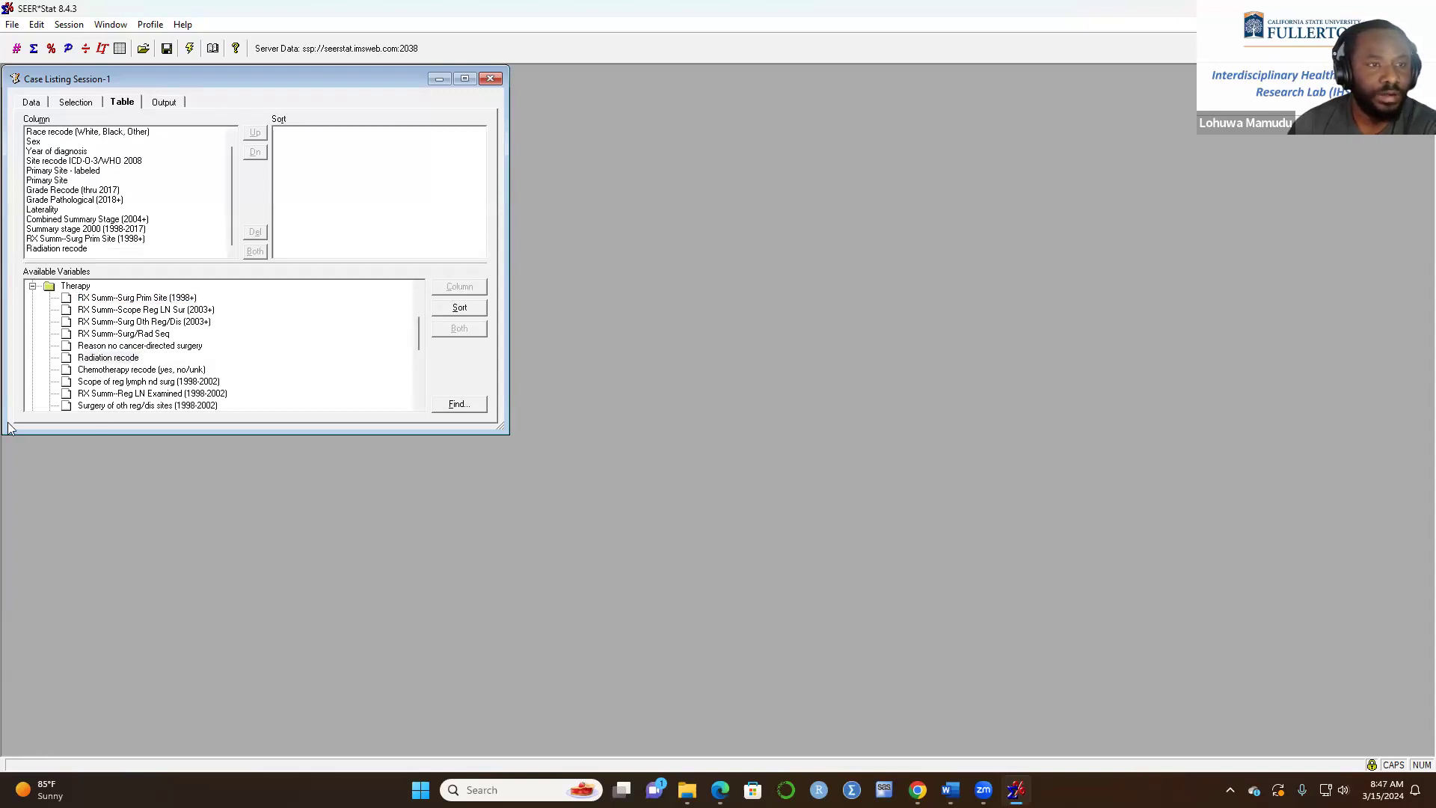
- Add Chemotherapy recode (yes, no/unk) and Surgery of oth reg/dis sites (1998-2002) from the Therapy category as table columns
scroll(165, 362, "down", 1)
scroll(165, 362, "up", 2)
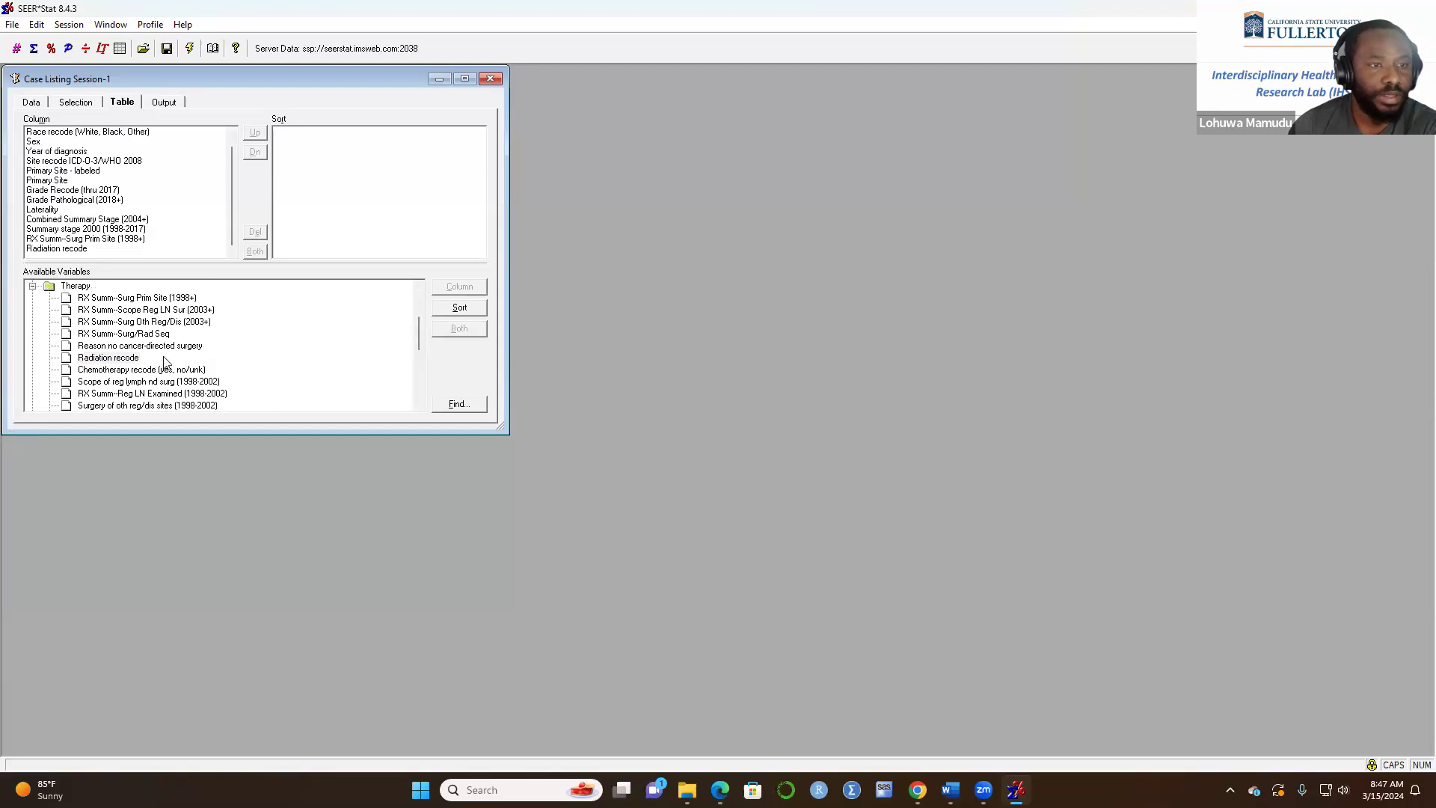
scroll(166, 362, "down", 2)
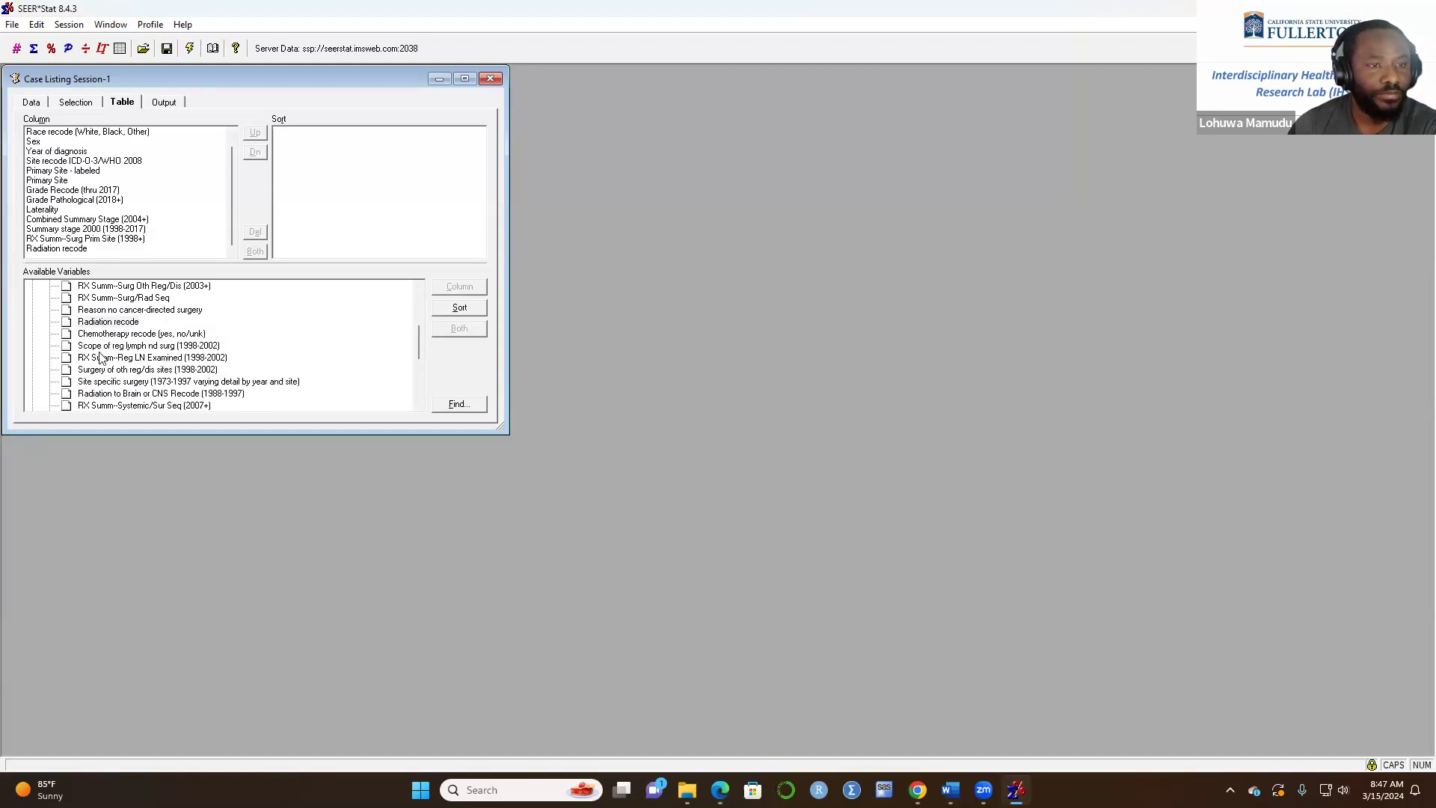
left_click(86, 333)
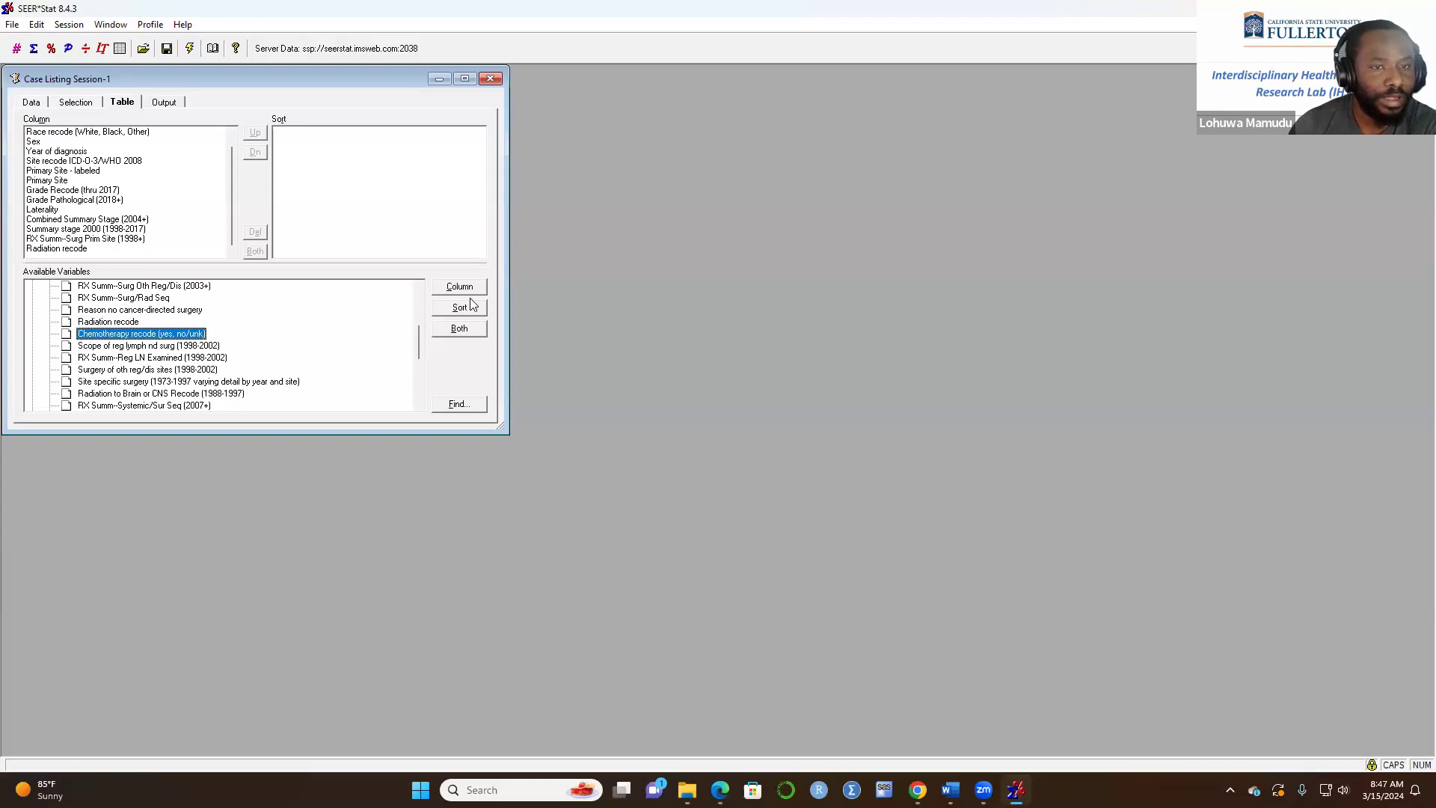
left_click(460, 287)
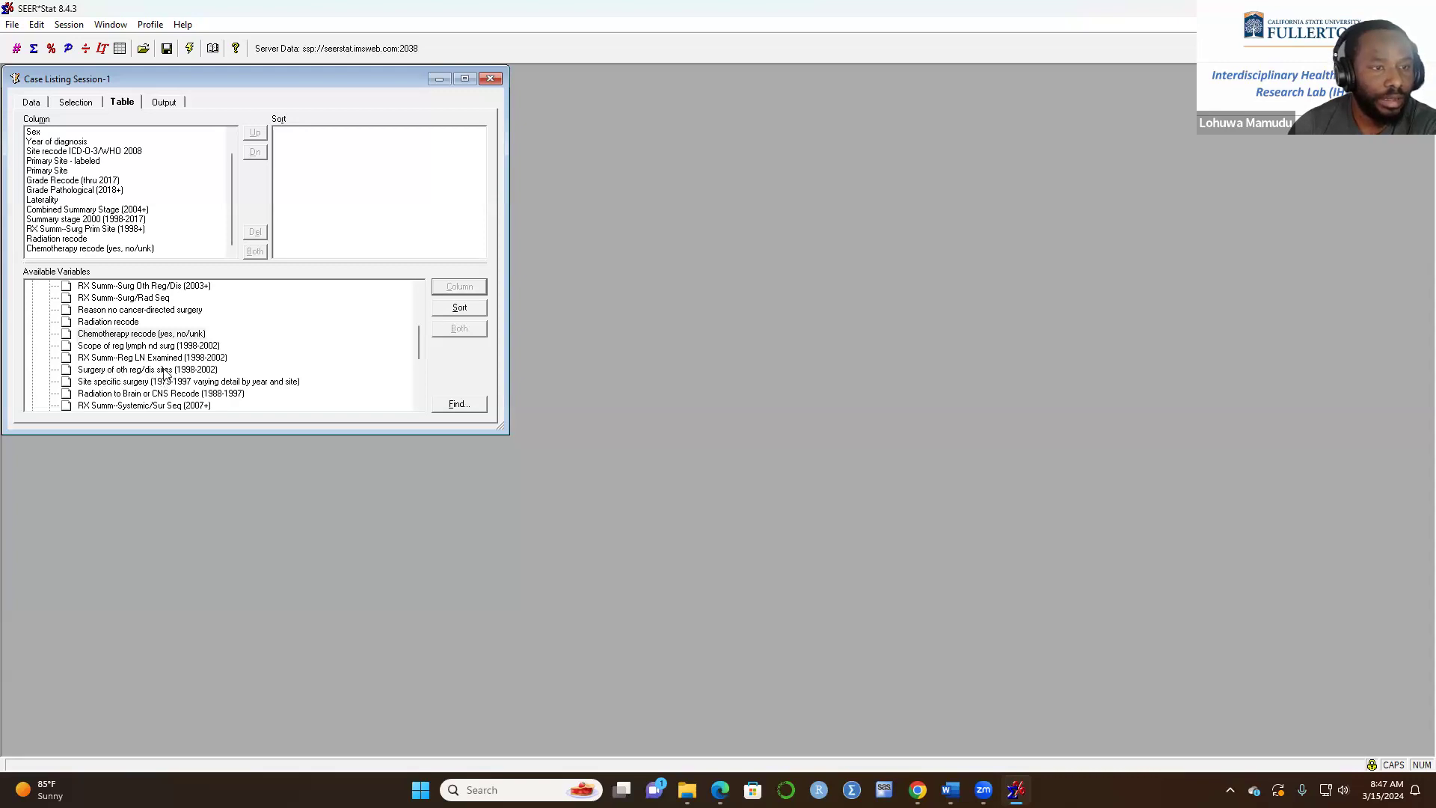
left_click(131, 371)
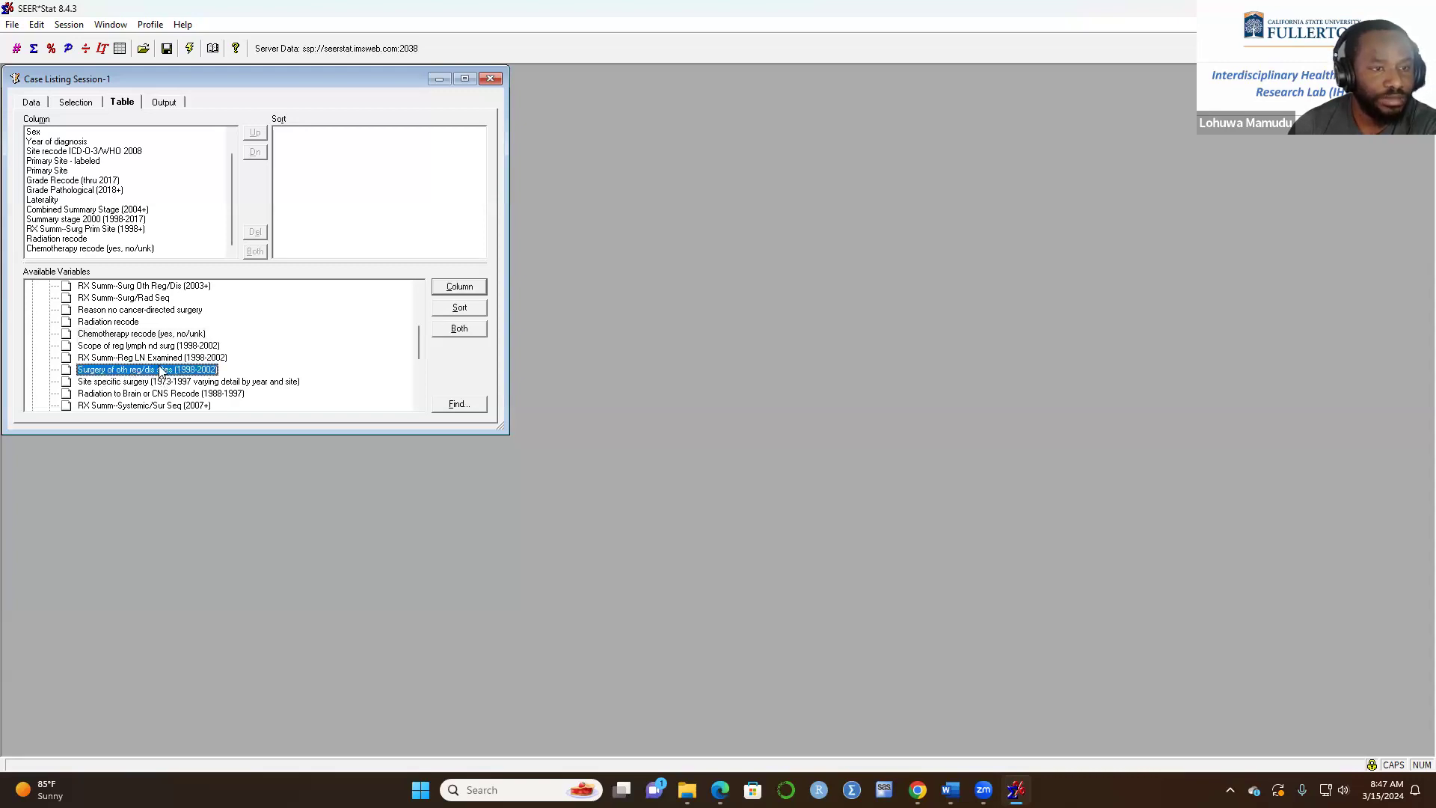
left_click(468, 290)
- Add Months from diagnosis to treatment from the Therapy category as a table column
scroll(218, 381, "down", 2)
scroll(126, 359, "up", 3)
scroll(135, 374, "down", 2)
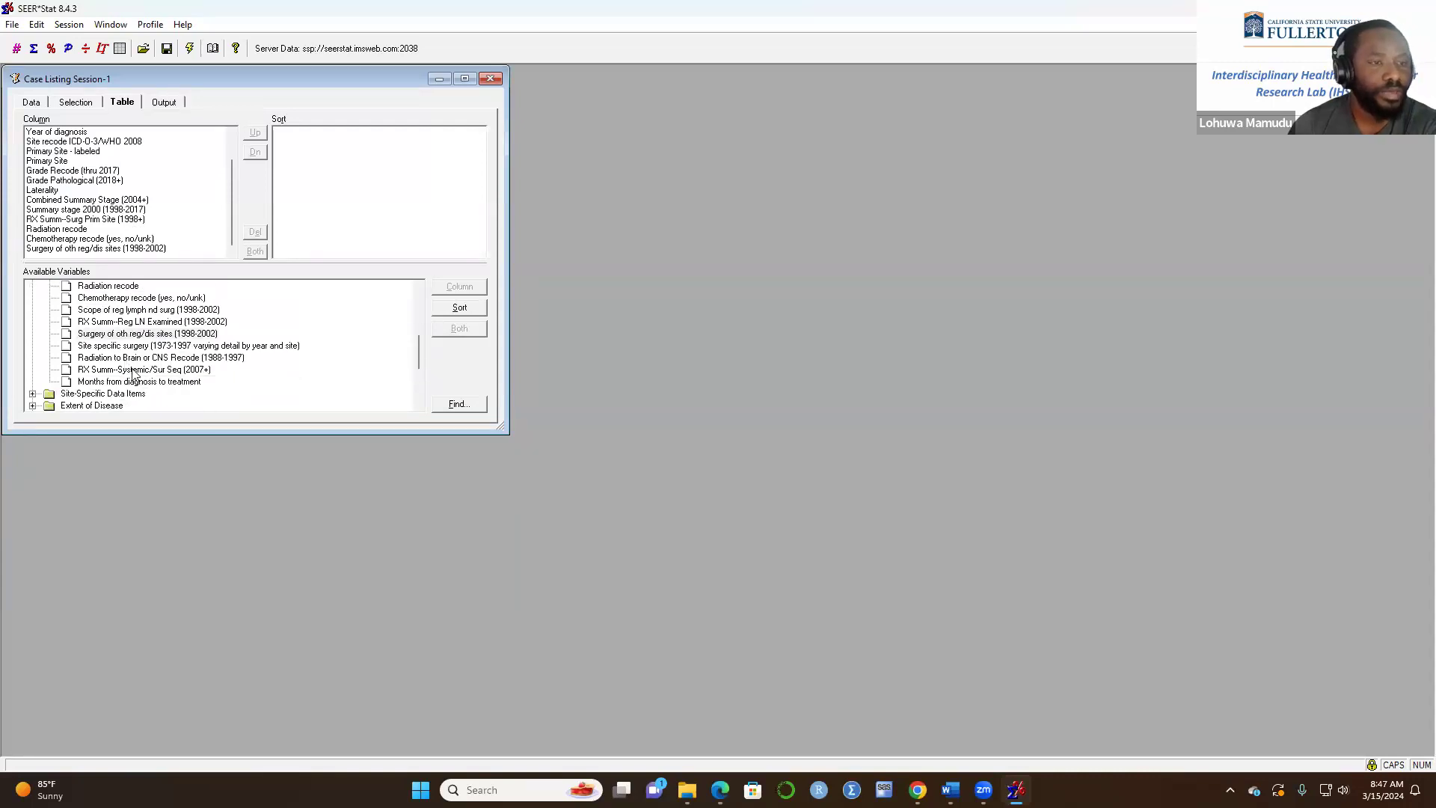
scroll(138, 396, "down", 1)
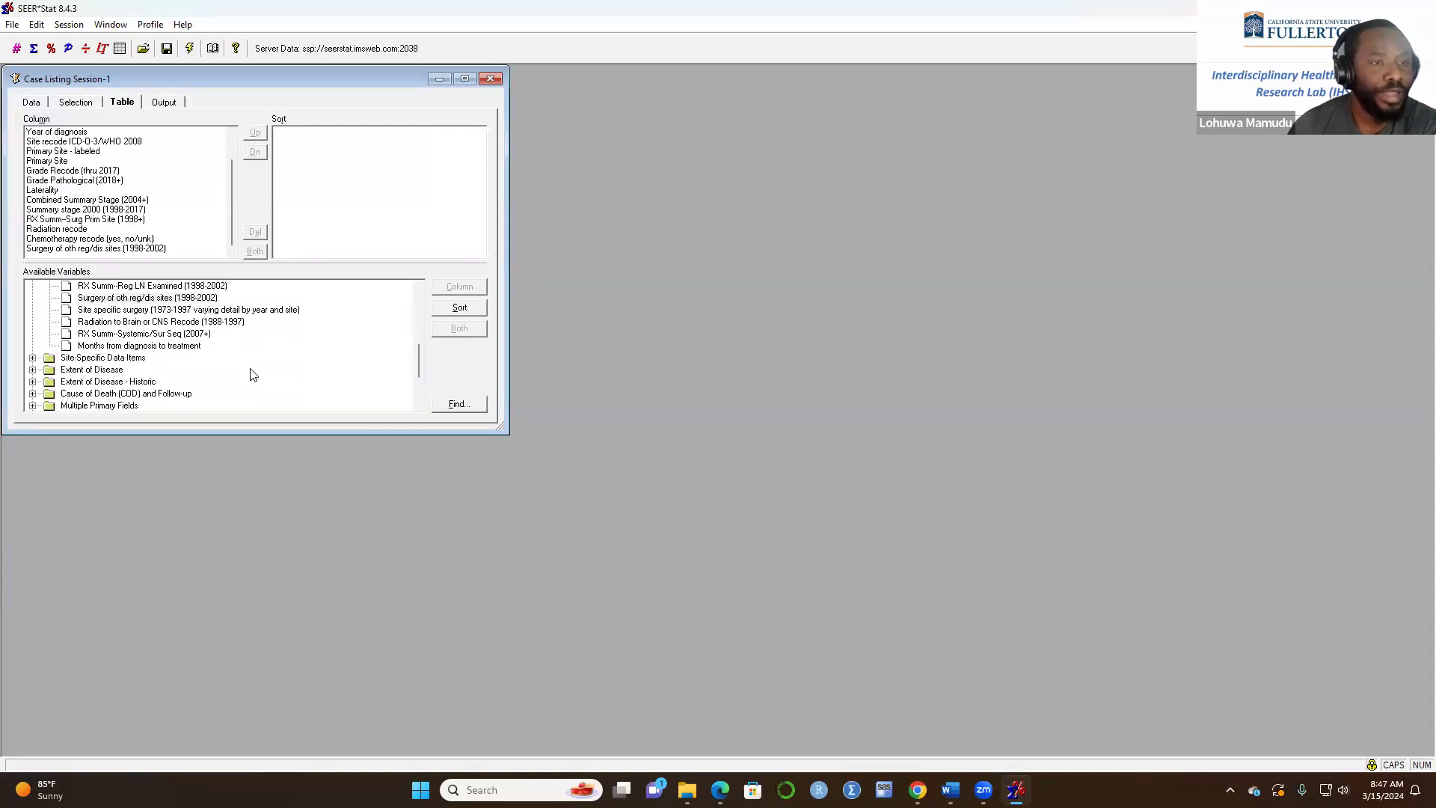
left_click(171, 347)
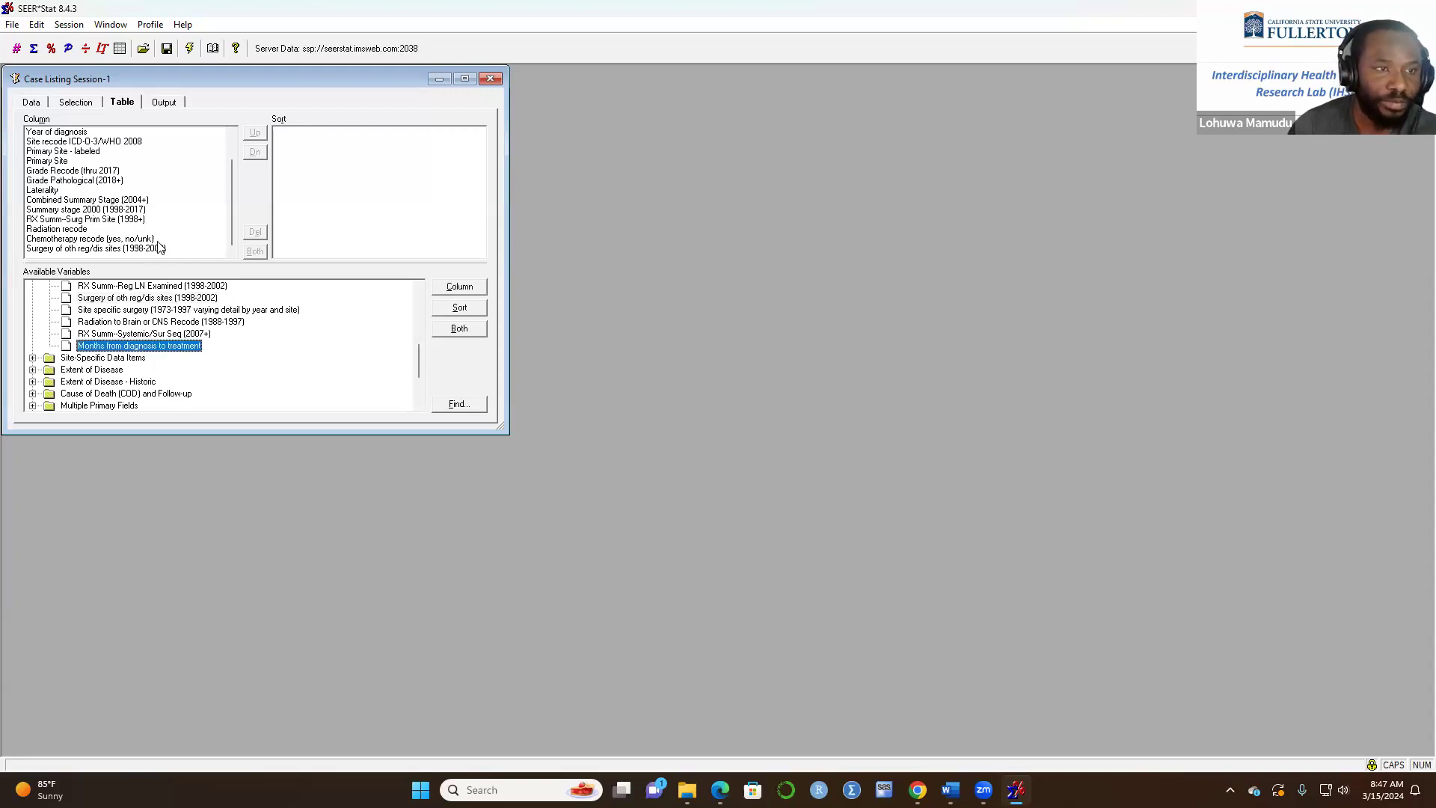
left_click(459, 287)
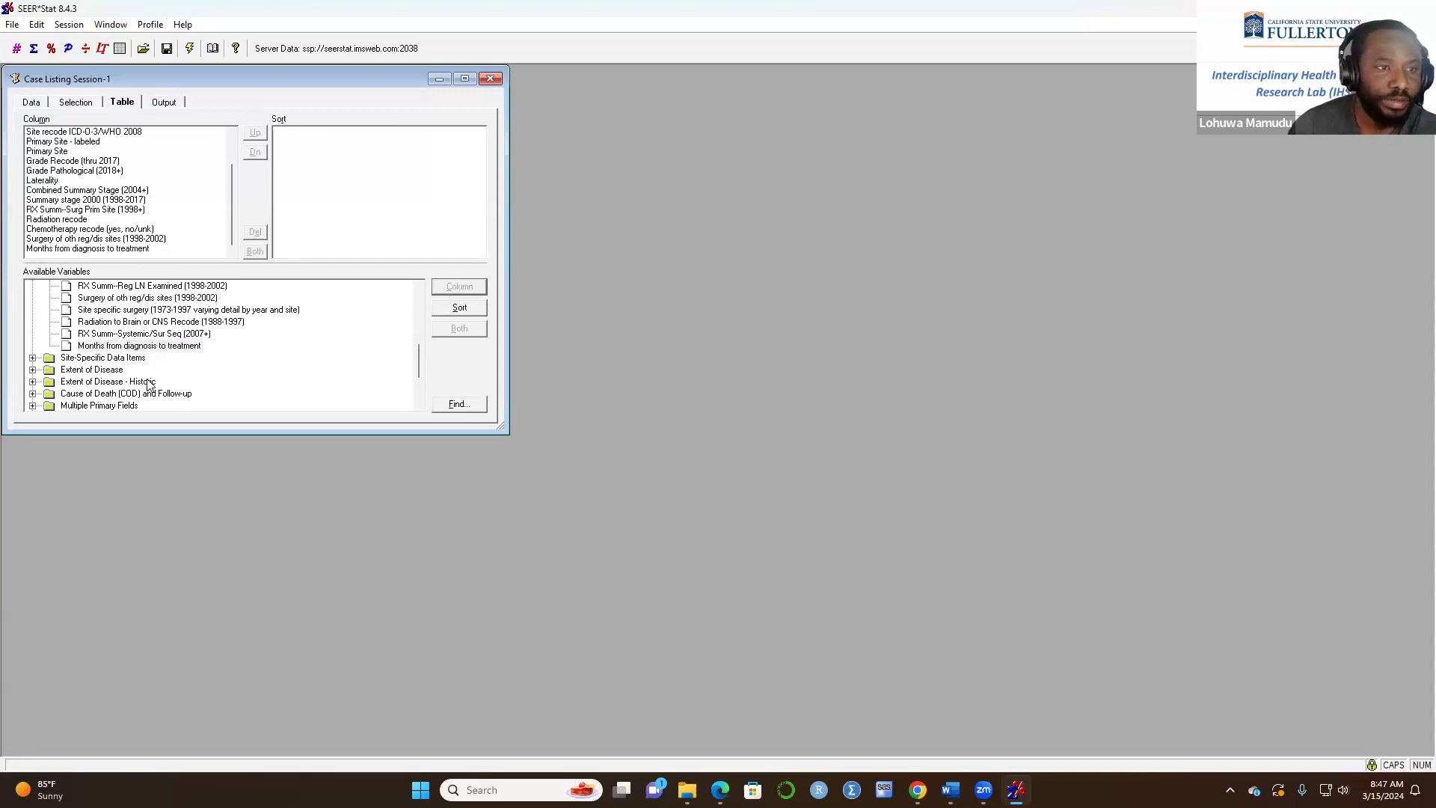
- Collapse the Therapy category and add Tumor Size Summary (2016+) from the Extent of Disease category as a table column
scroll(49, 312, "up", 3)
left_click(32, 286)
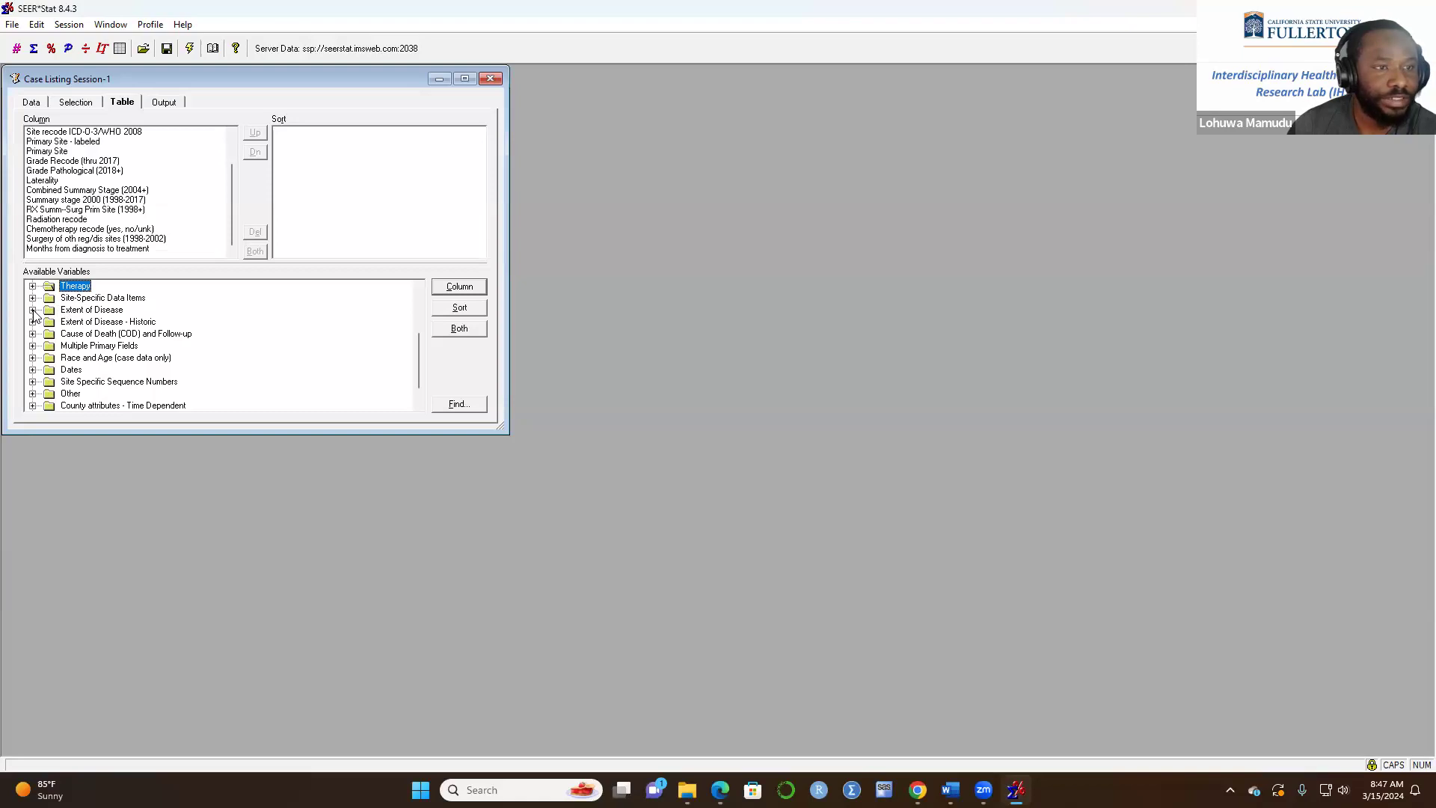
left_click(32, 310)
scroll(176, 370, "down", 8)
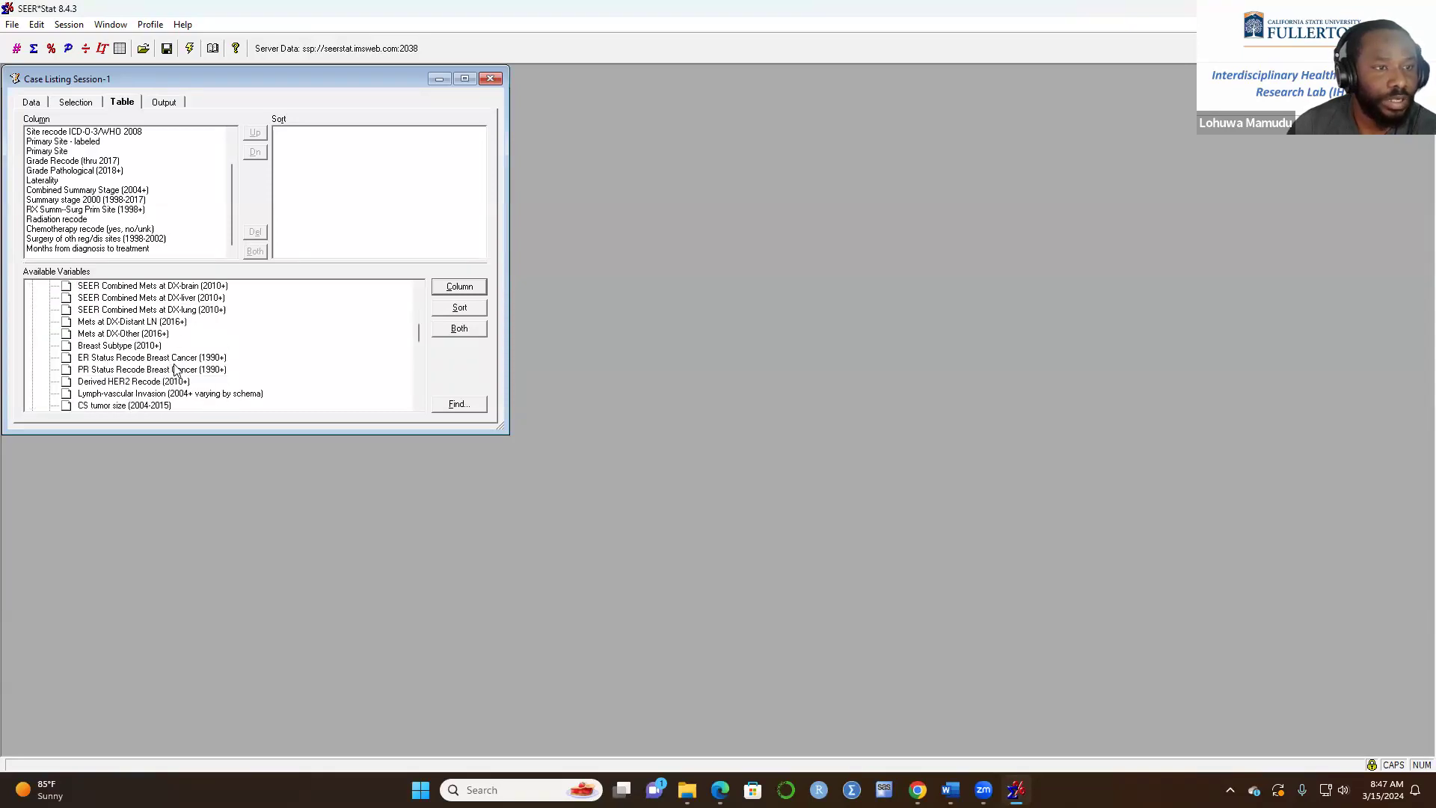
scroll(176, 370, "down", 6)
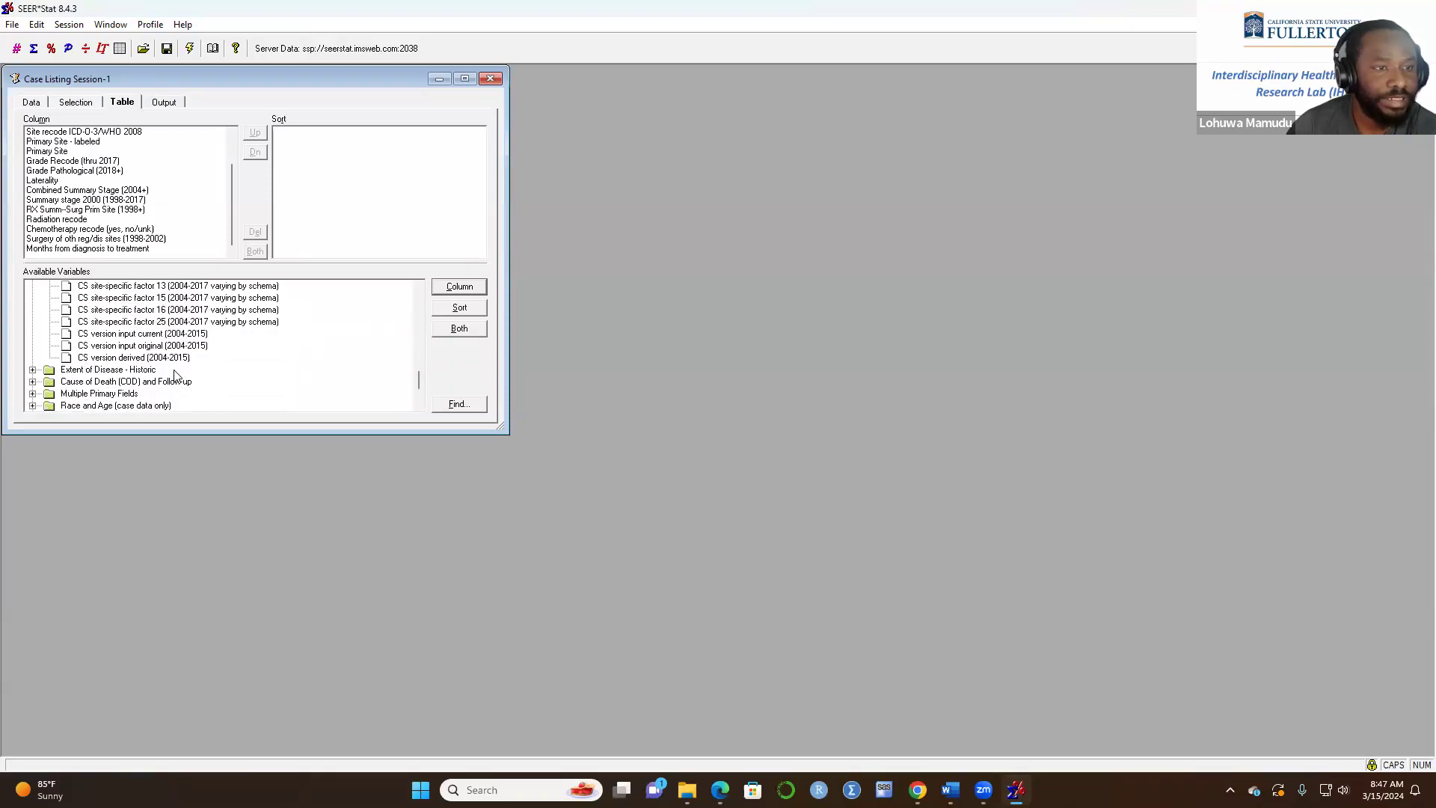
scroll(177, 371, "up", 6)
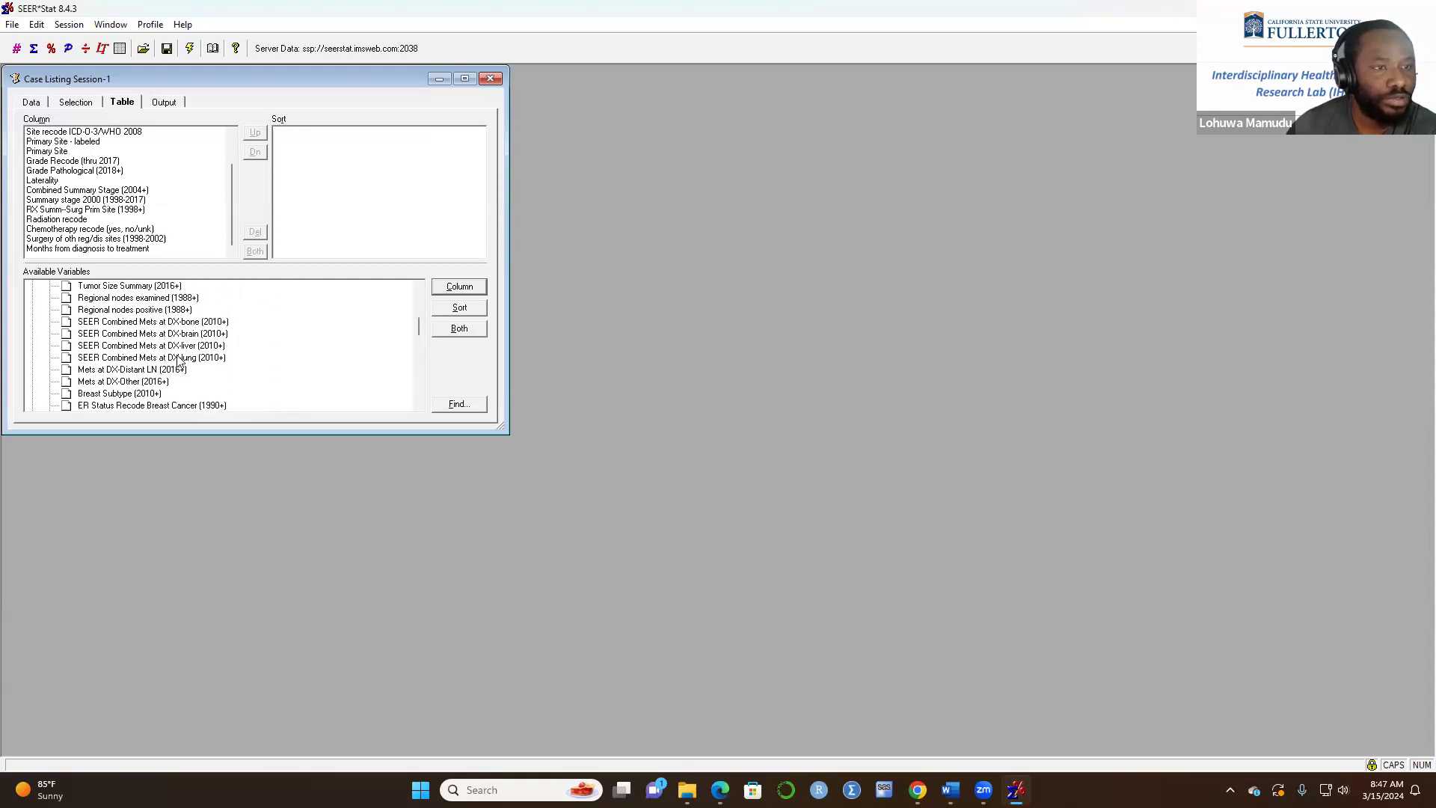
scroll(176, 366, "up", 2)
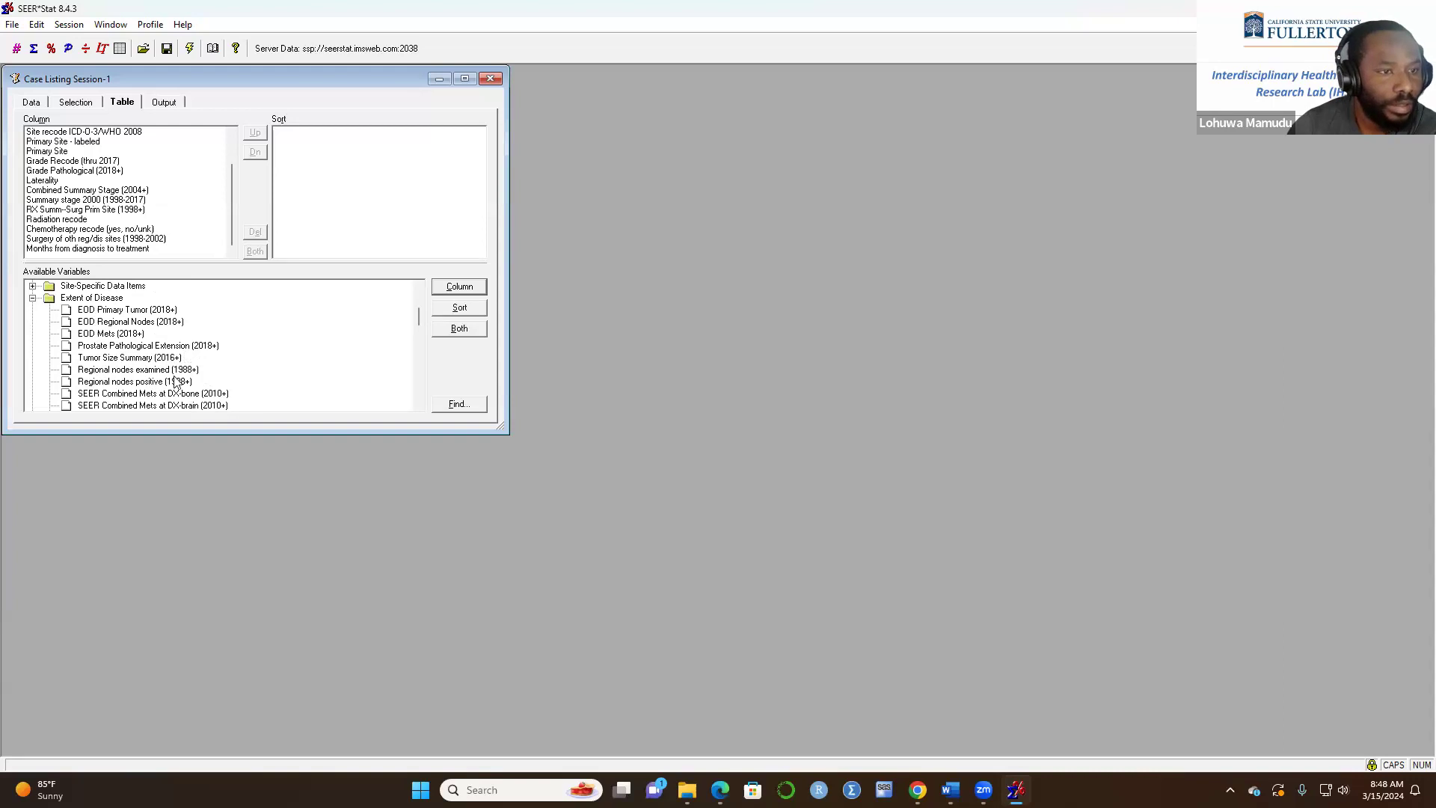
left_click(121, 359)
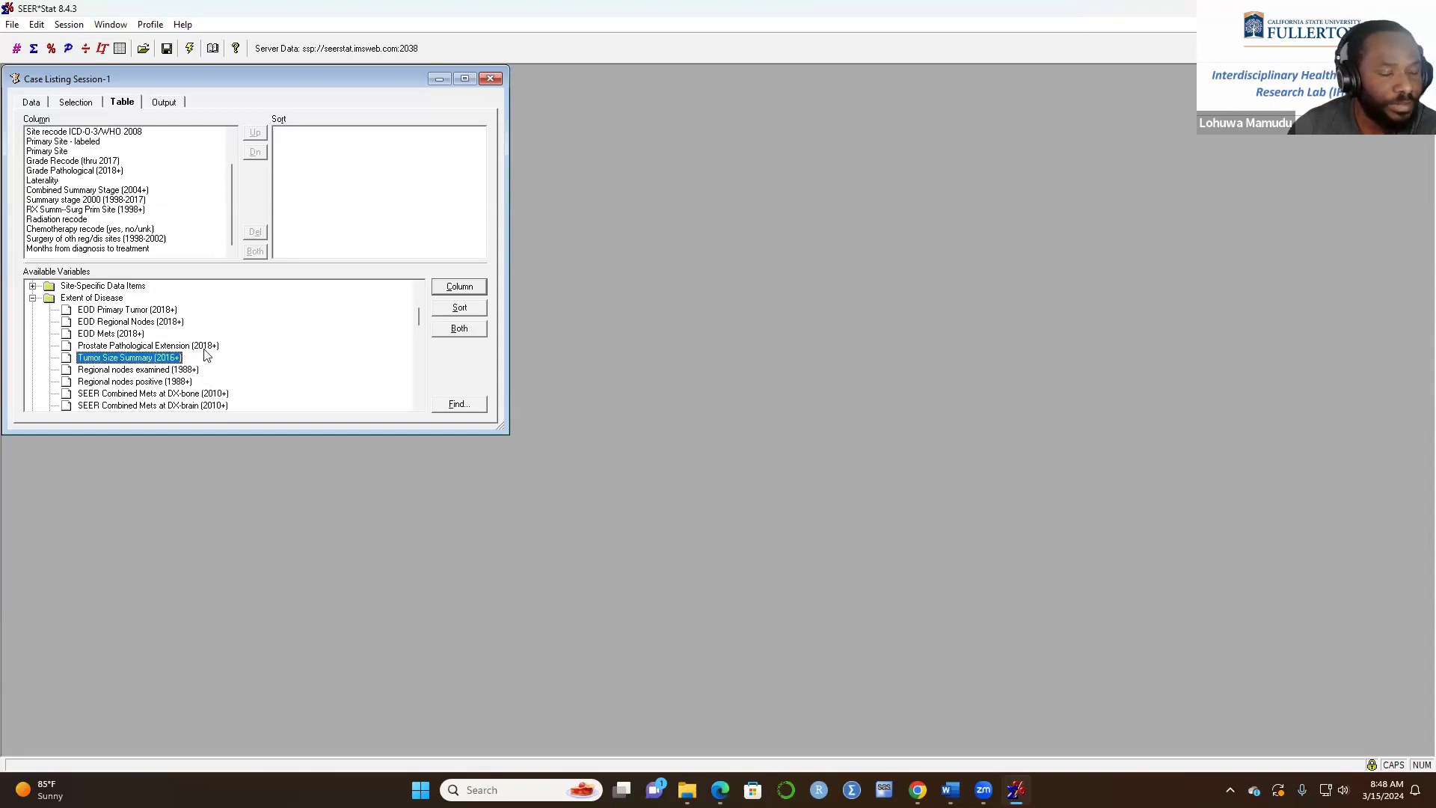
left_click(461, 288)
- Examine the remaining Extent of Disease variables, including the CS 2004-2015 items and site-specific factors, and collapse the category
scroll(169, 368, "down", 2)
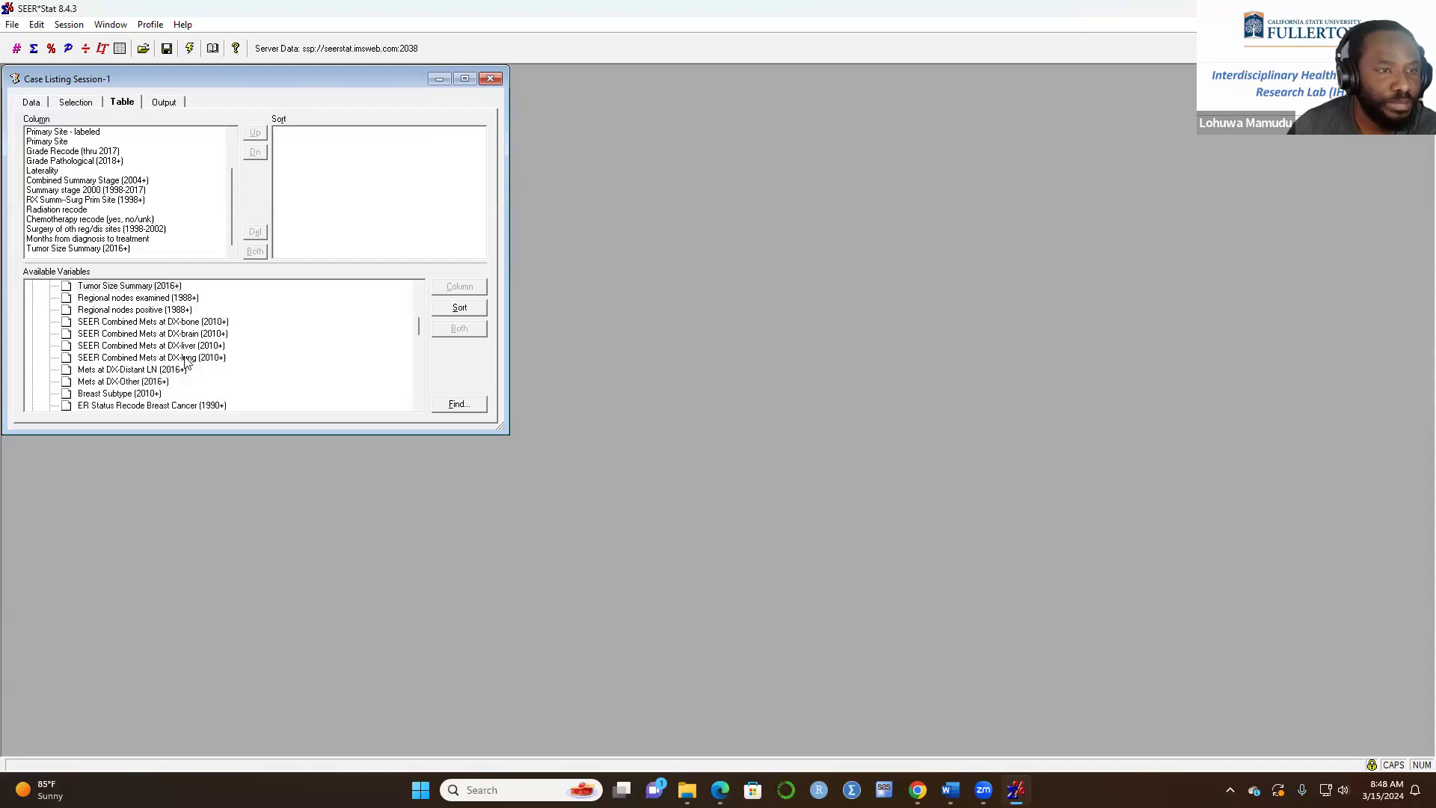
scroll(188, 362, "down", 1)
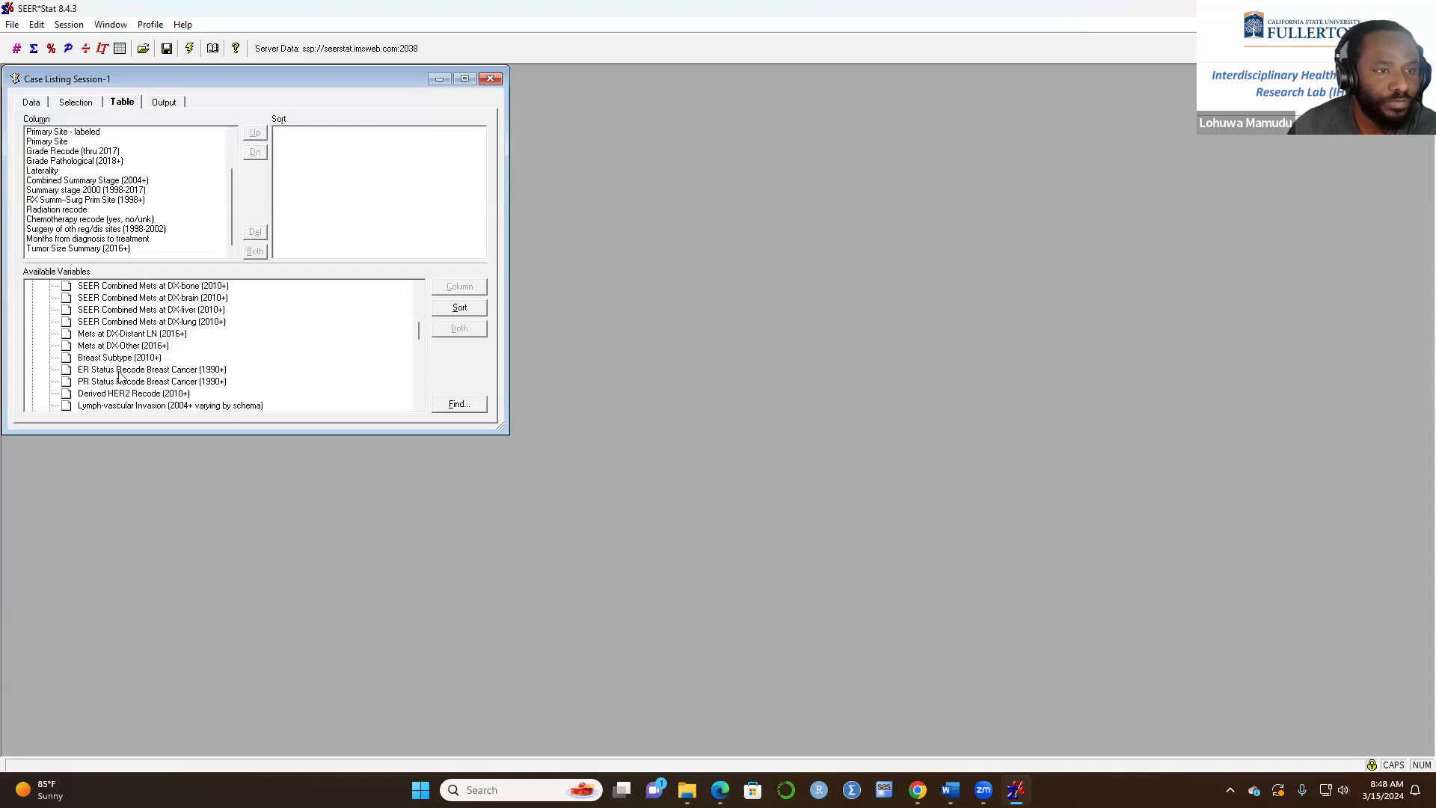
scroll(120, 376, "down", 2)
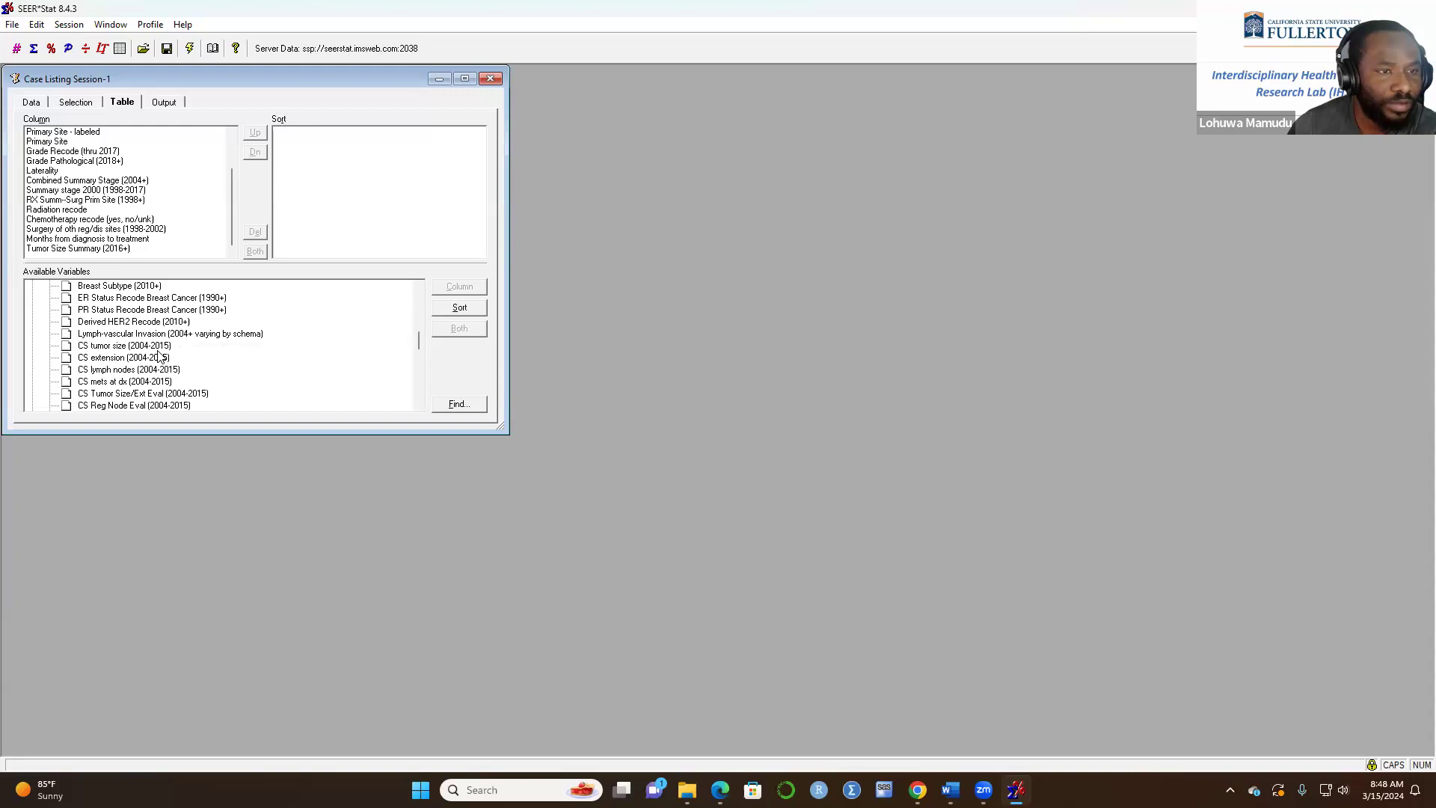
scroll(157, 356, "down", 2)
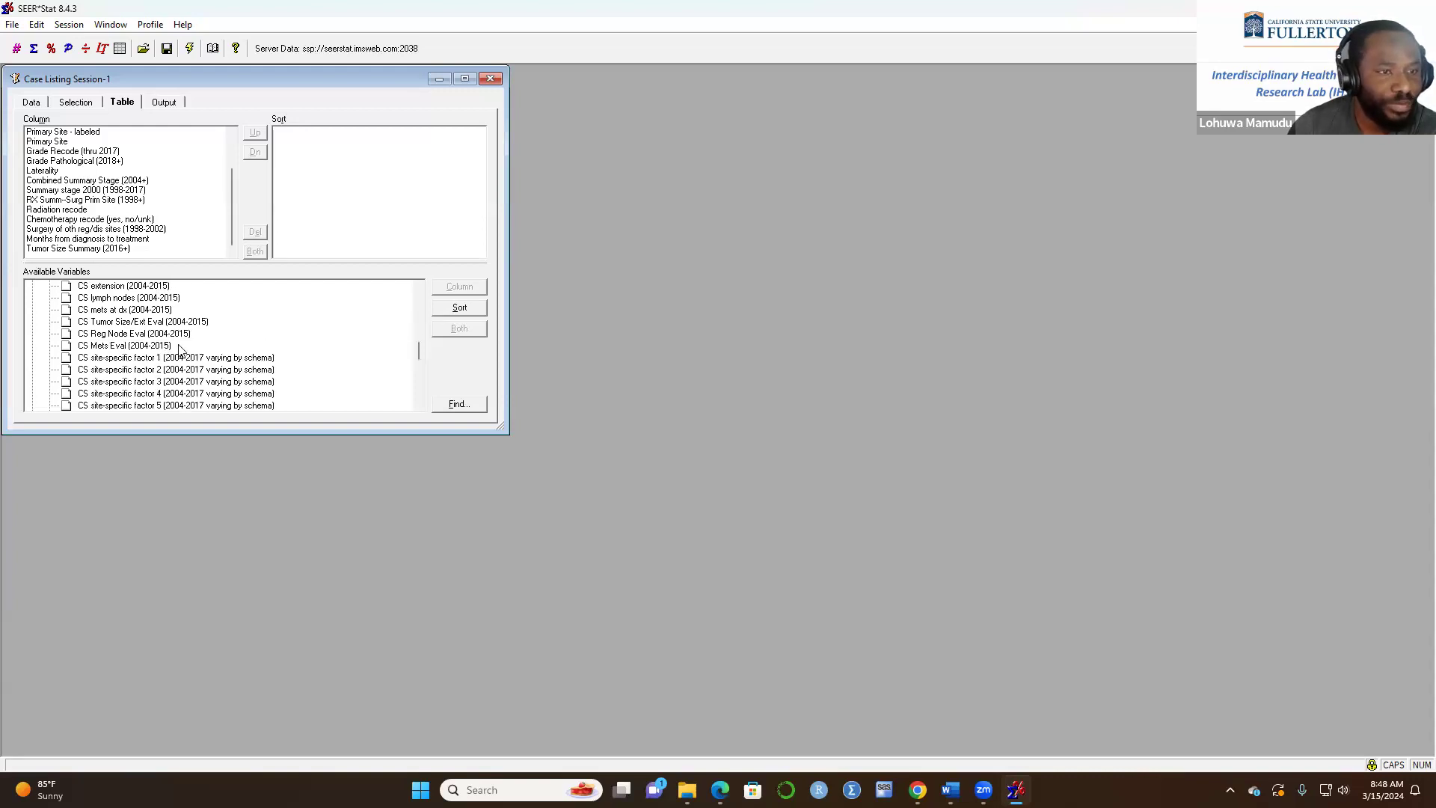
scroll(142, 358, "down", 2)
scroll(150, 361, "down", 4)
scroll(239, 370, "up", 7)
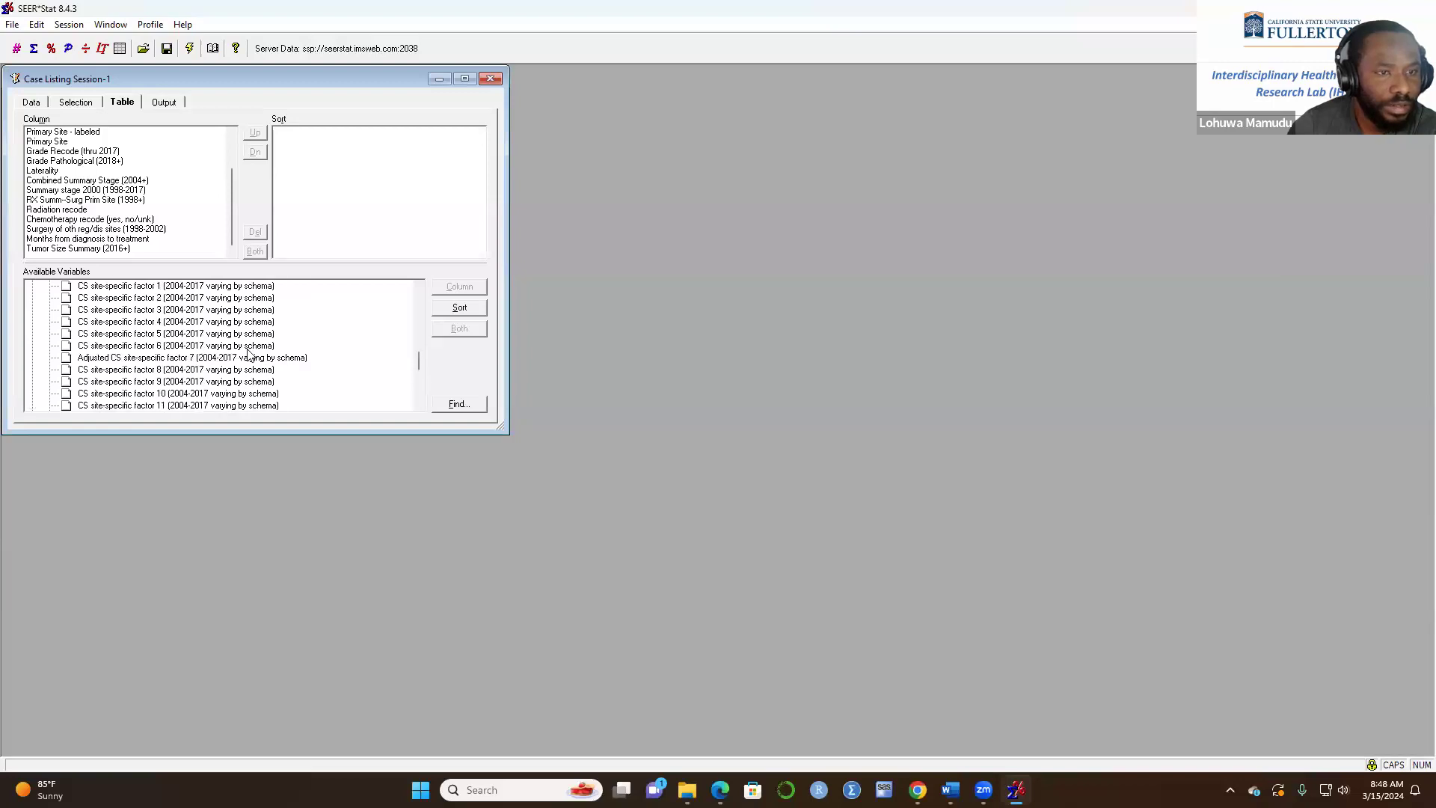
scroll(225, 388, "down", 1)
scroll(224, 388, "down", 3)
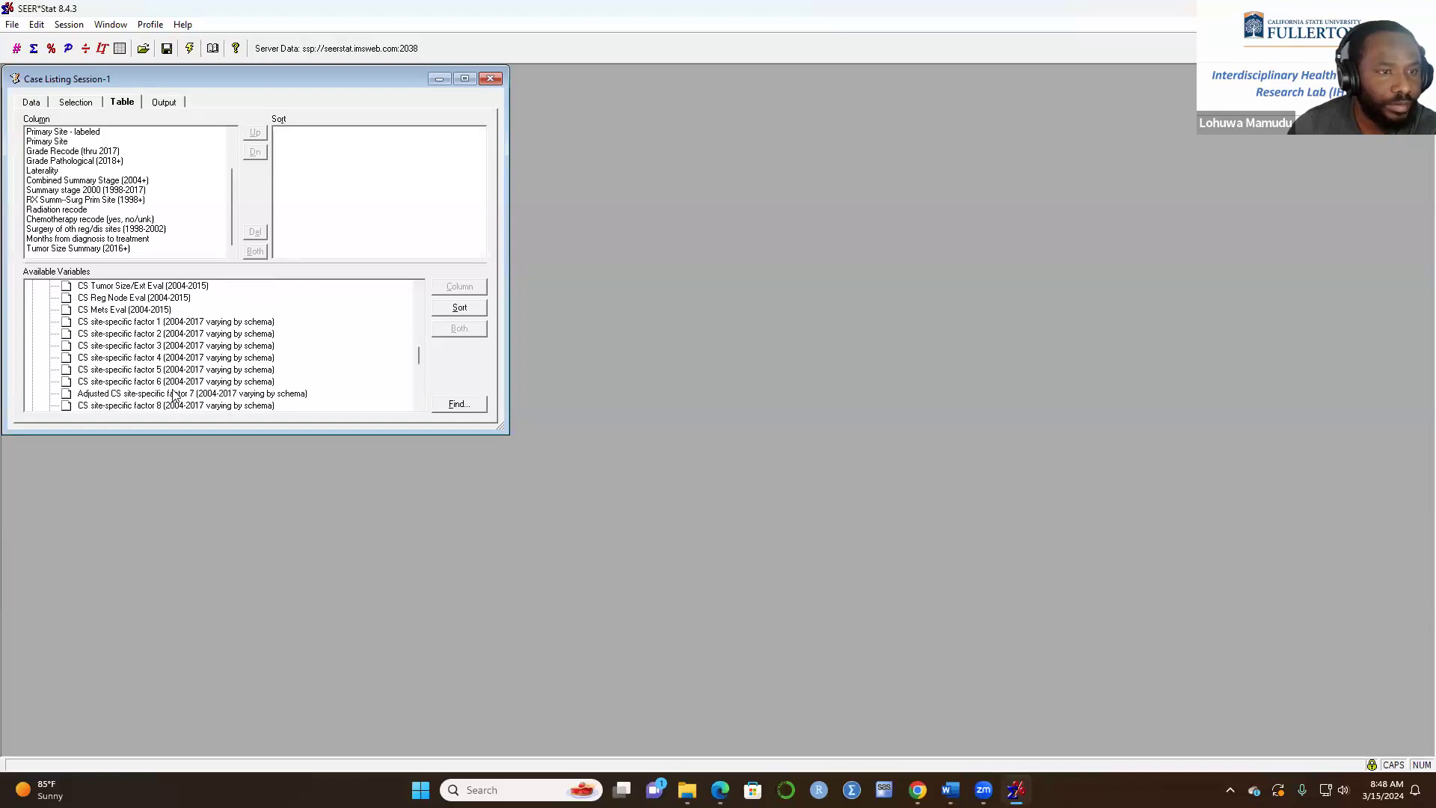
scroll(162, 371, "down", 3)
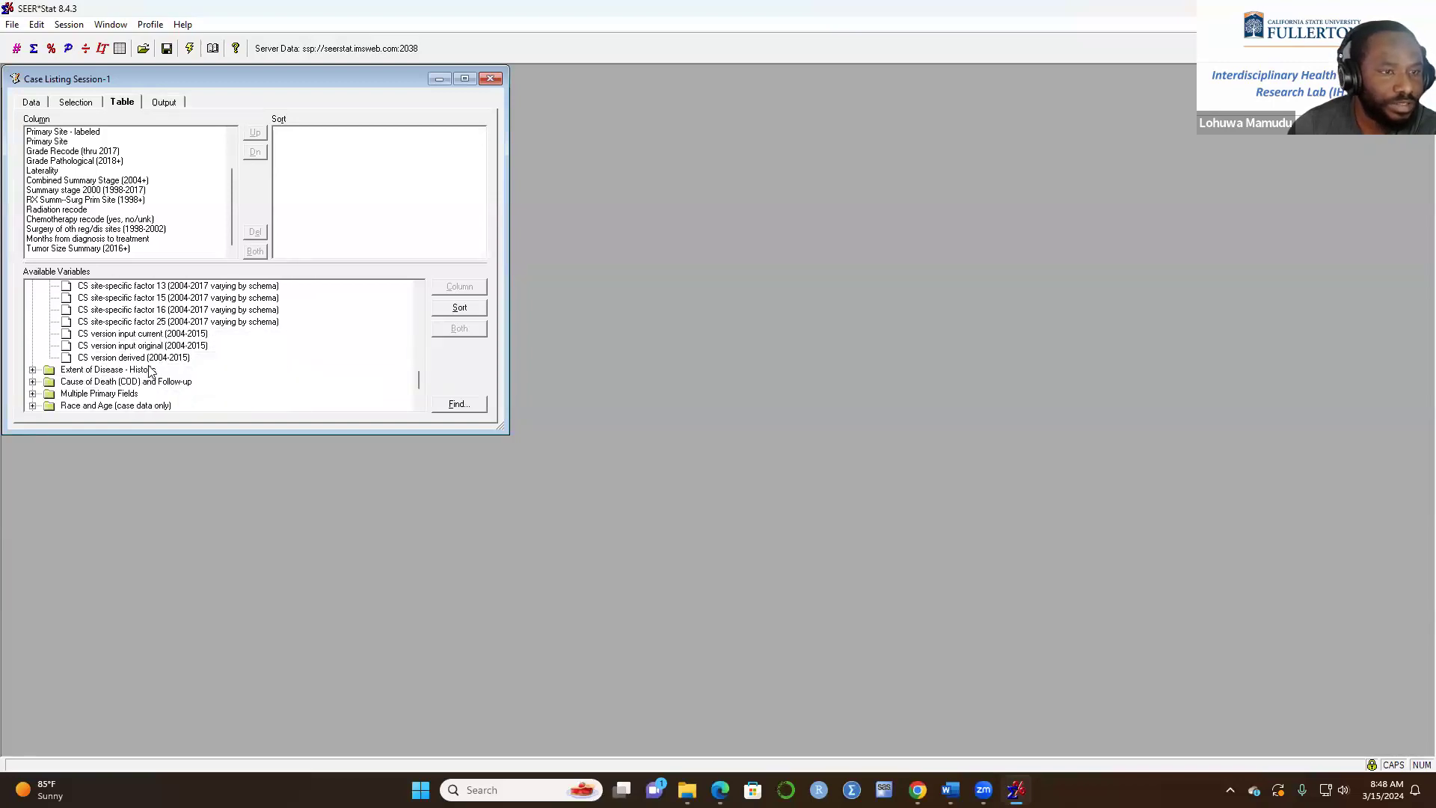
double_click(150, 371)
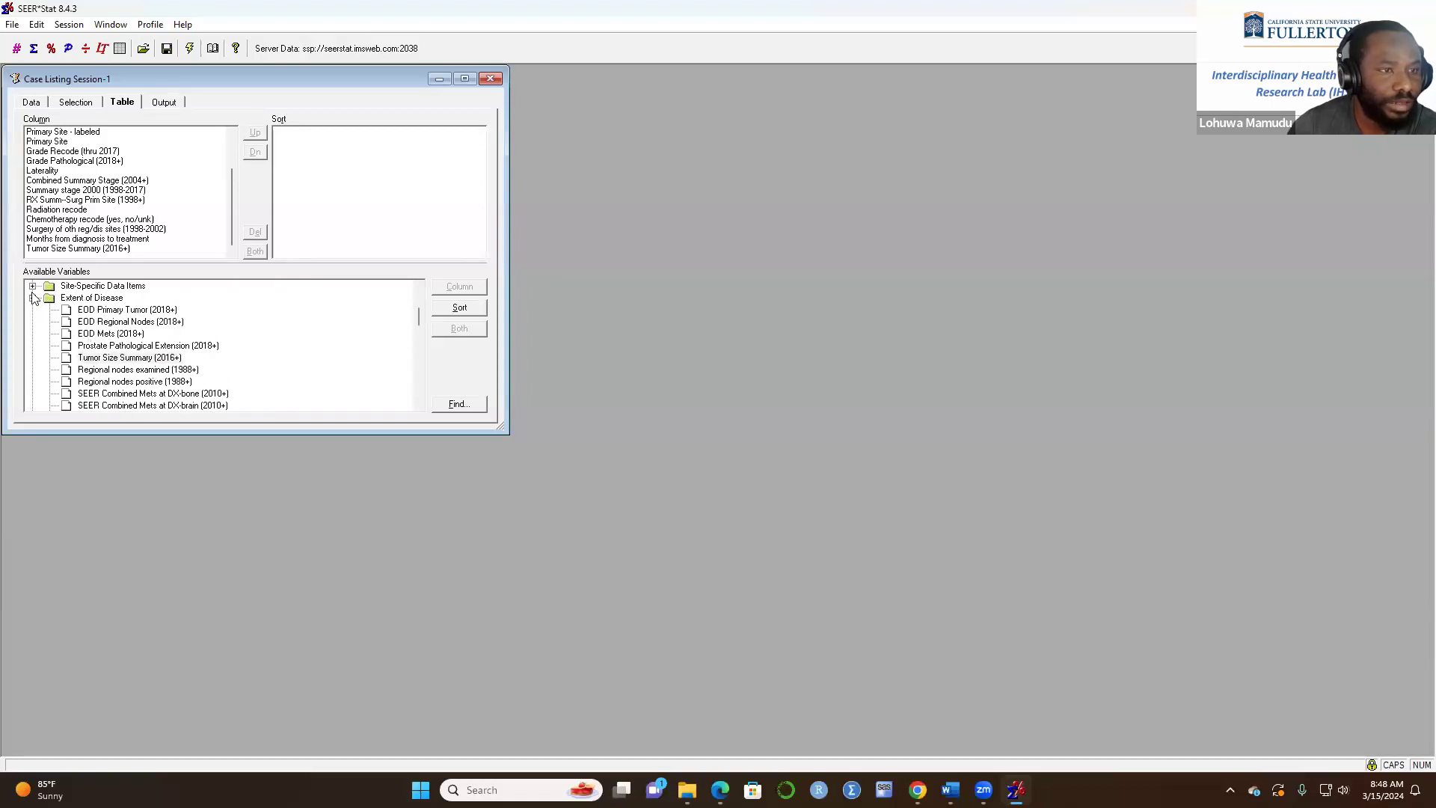
left_click(33, 297)
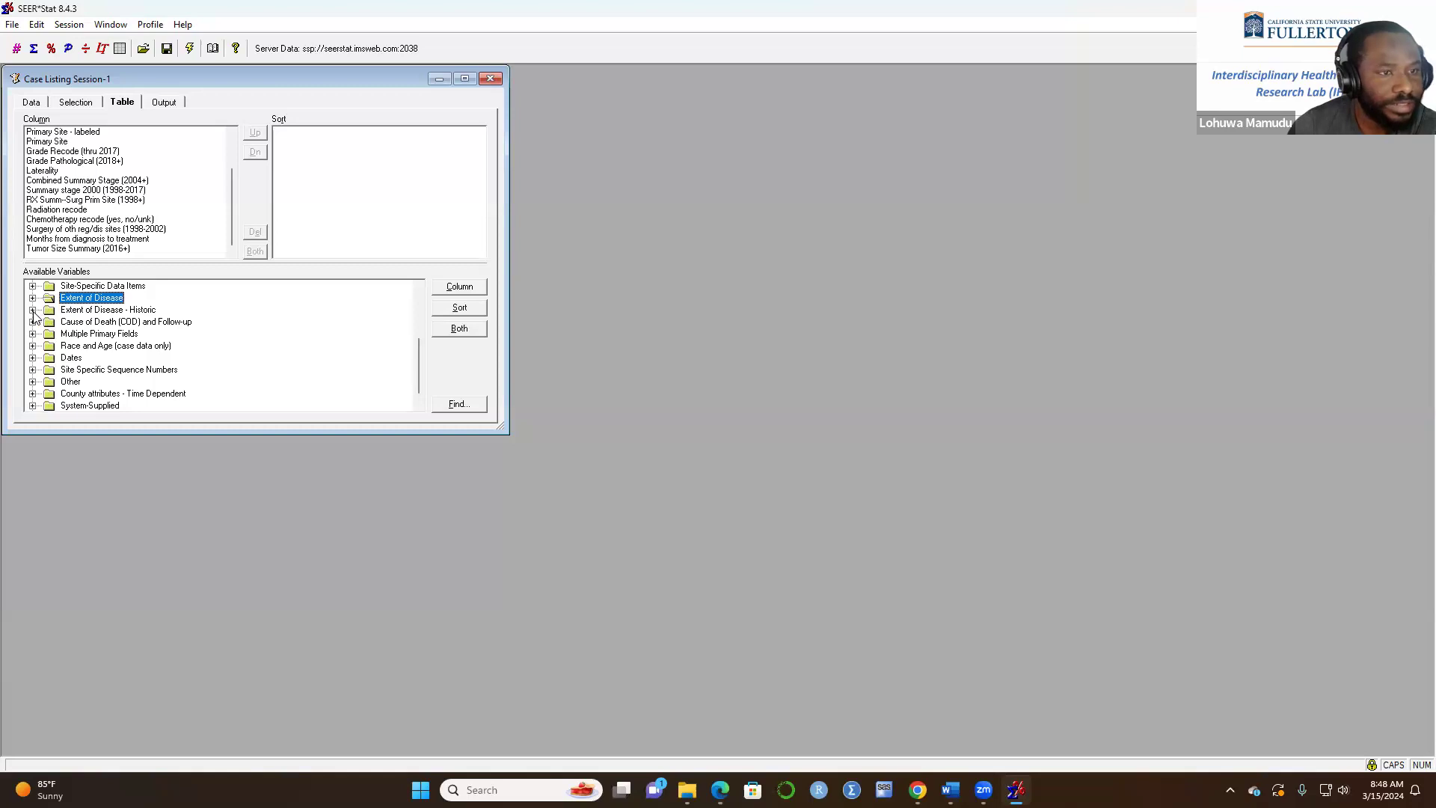
- Look through the variables in the Extent of Disease - Historic category and collapse it
left_click(33, 310)
scroll(217, 366, "down", 4)
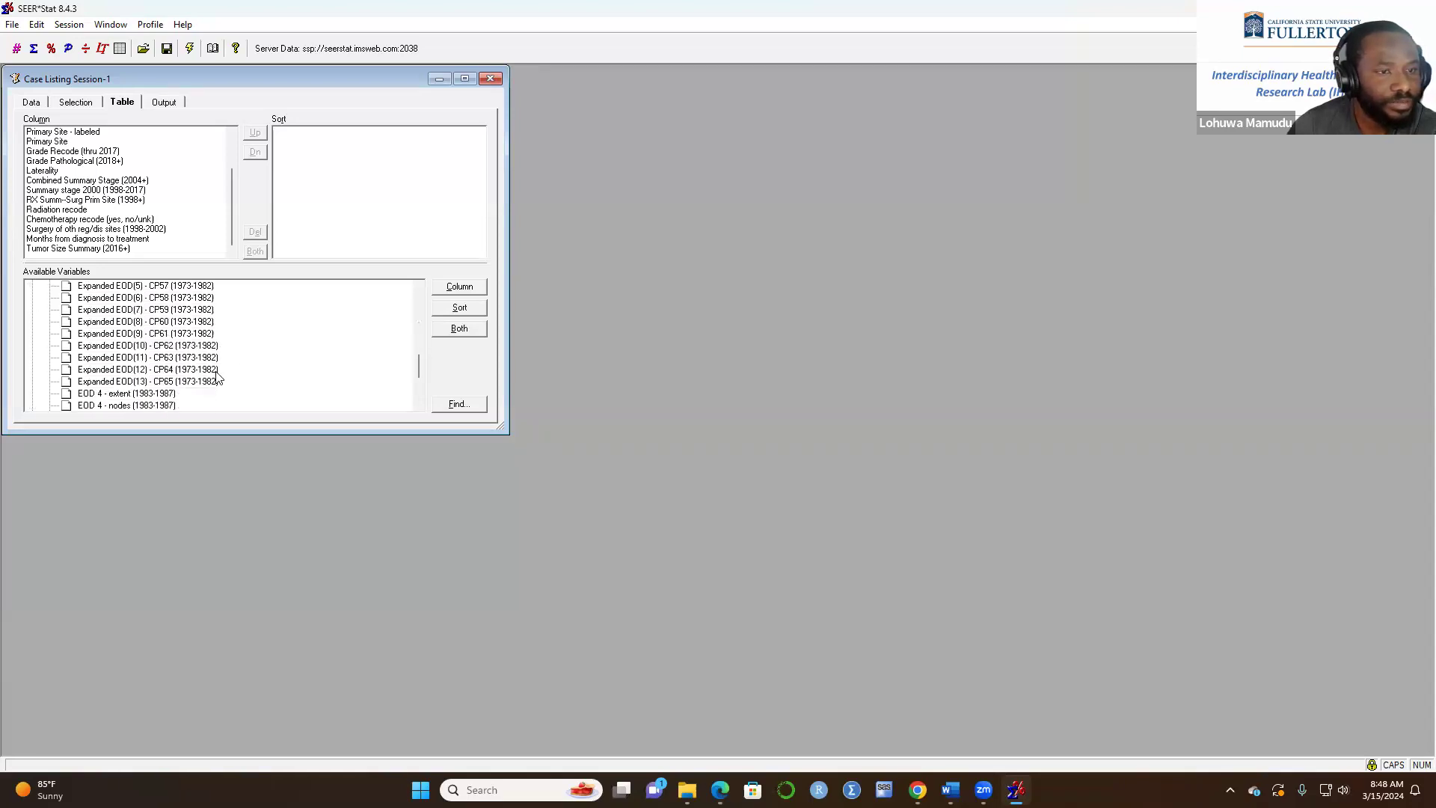
scroll(221, 370, "up", 6)
scroll(225, 372, "up", 4)
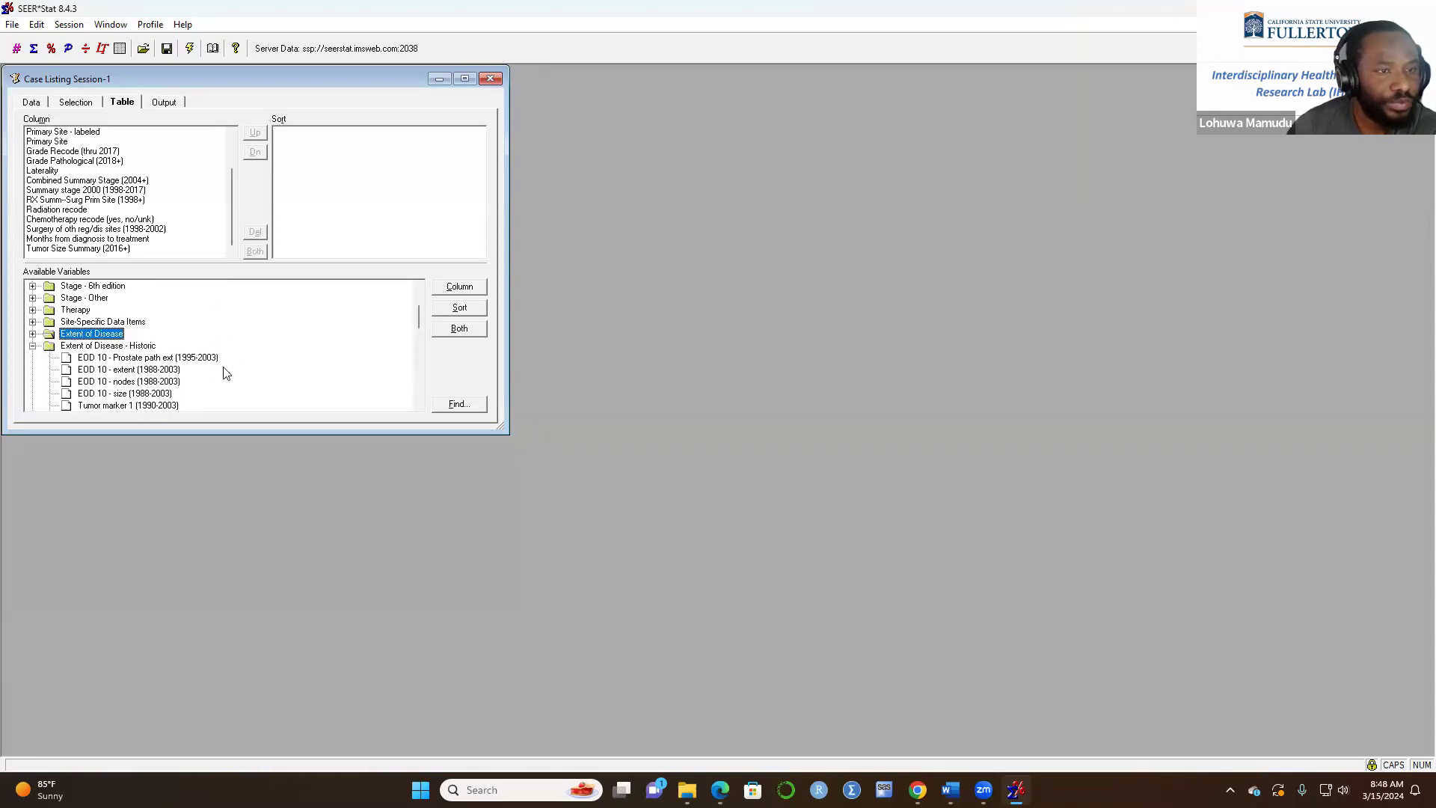
left_click(33, 345)
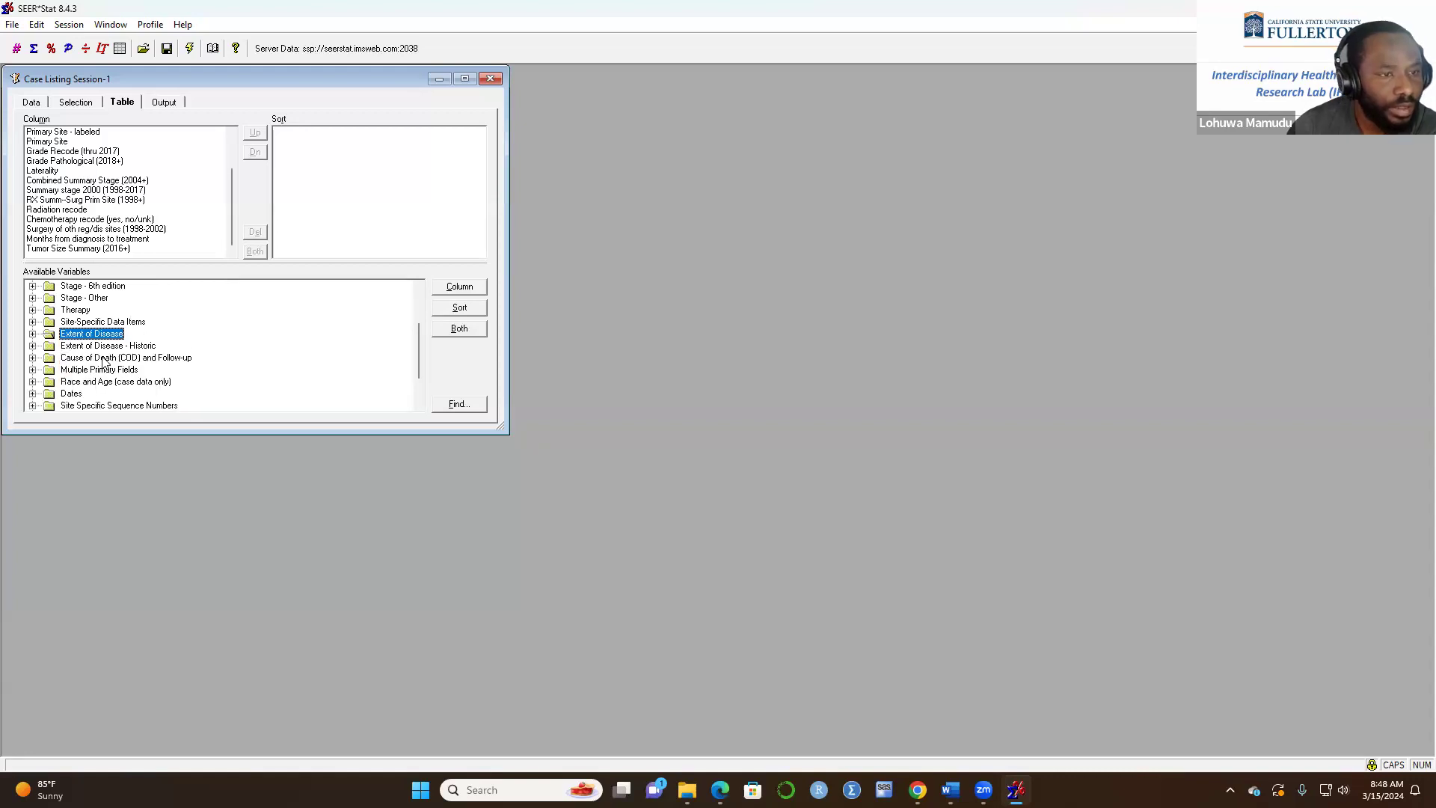
- Add Survival months from the Cause of Death (COD) and Follow-up category as a table column
left_click(33, 358)
scroll(226, 359, "down", 4)
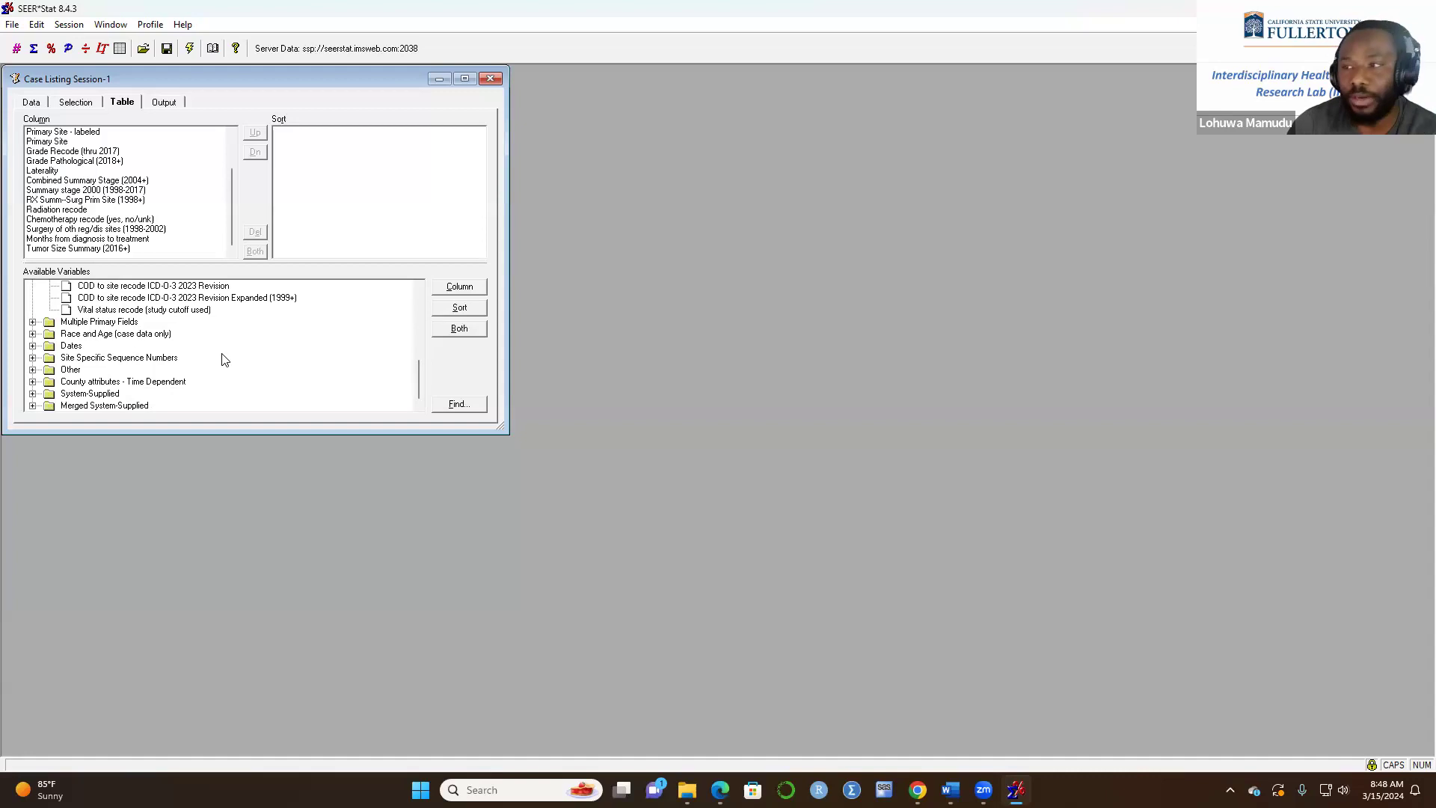
scroll(225, 360, "up", 3)
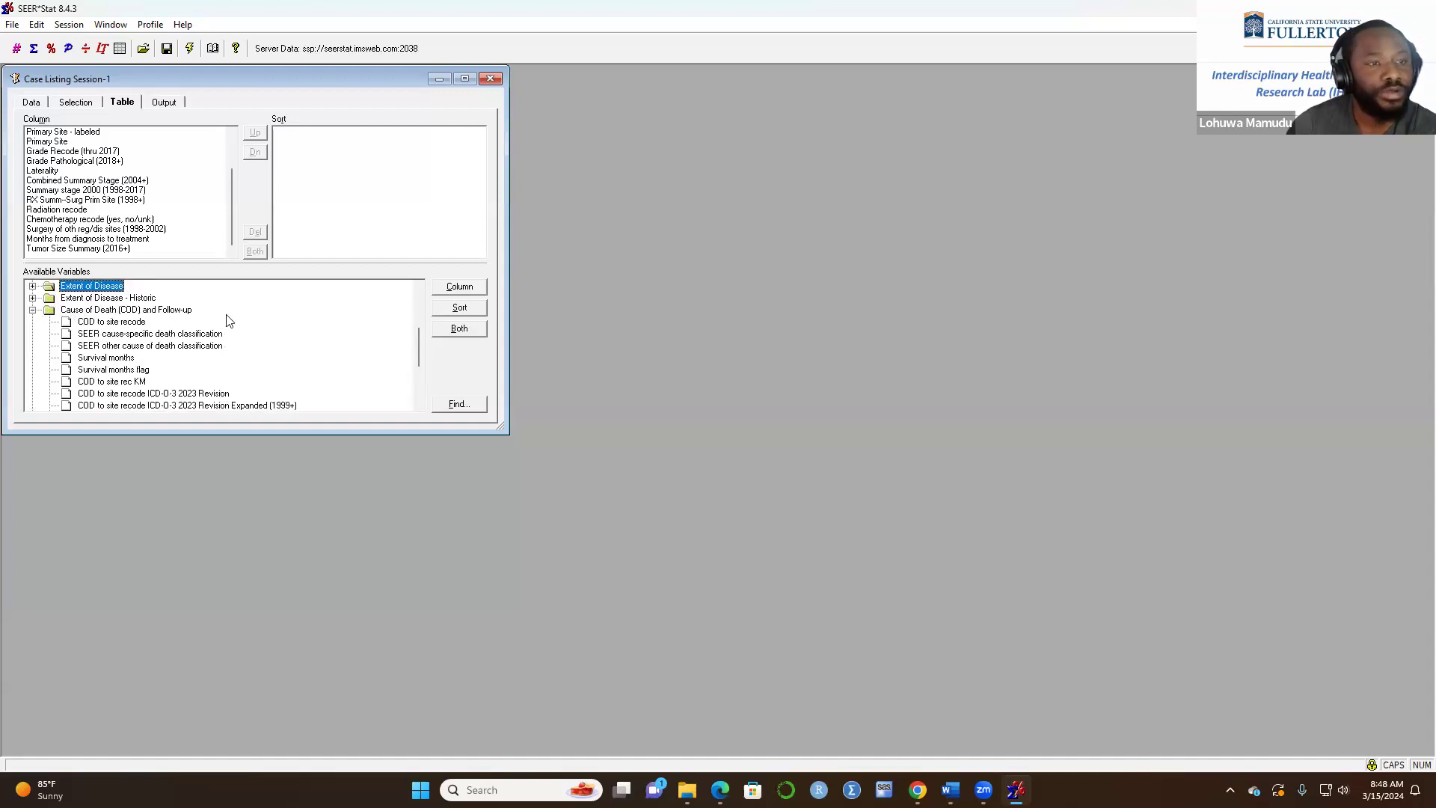
scroll(213, 359, "down", 3)
scroll(153, 366, "up", 2)
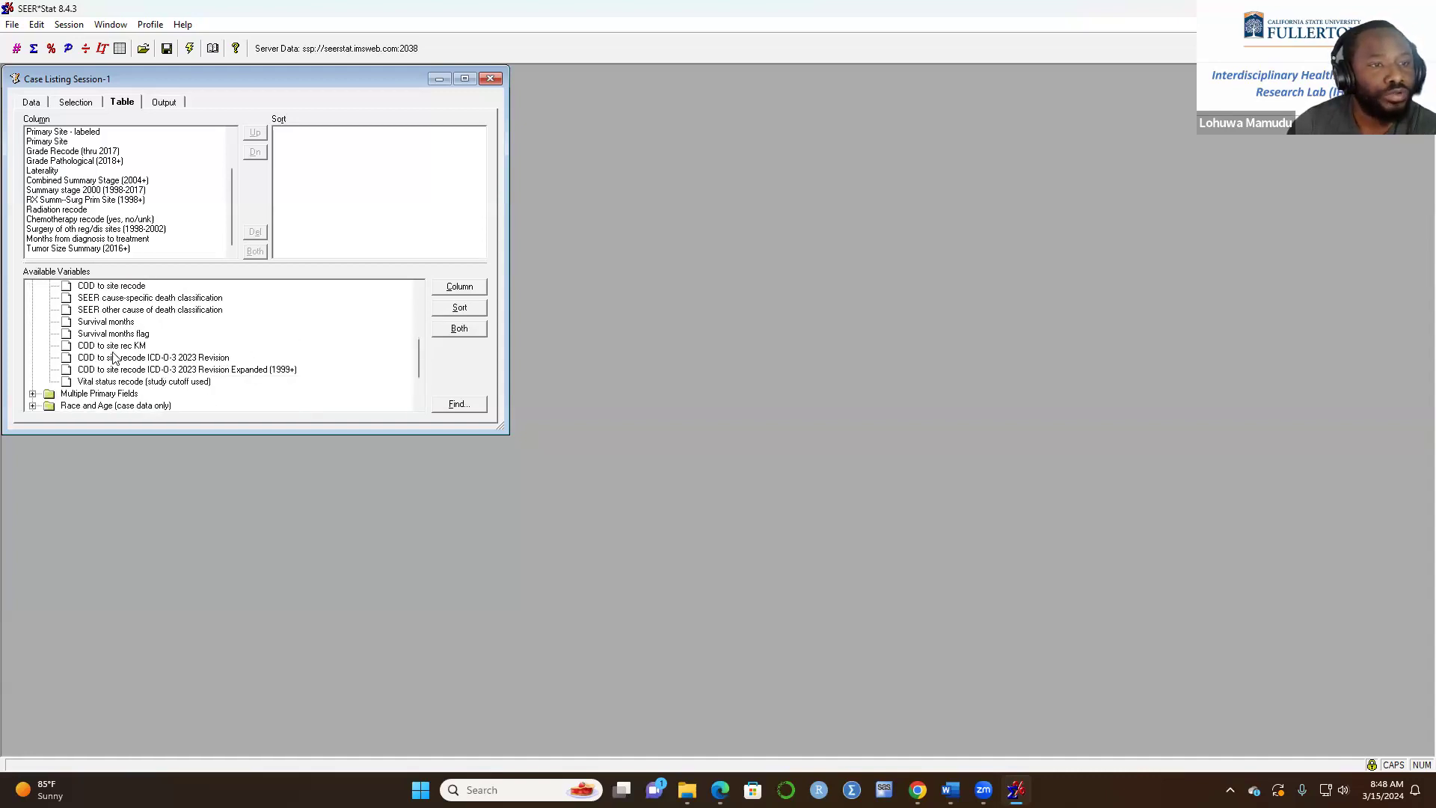
left_click(92, 323)
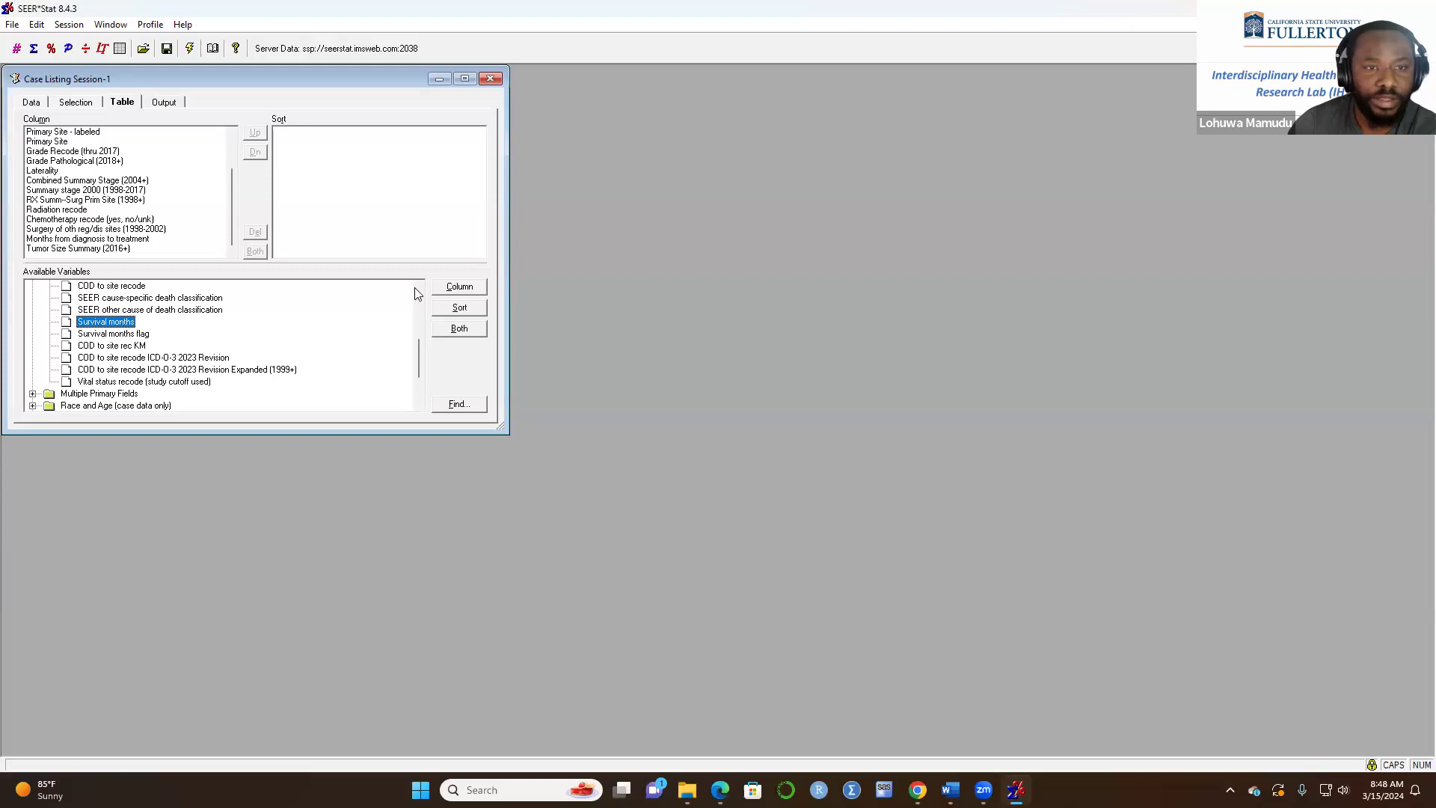
left_click(459, 288)
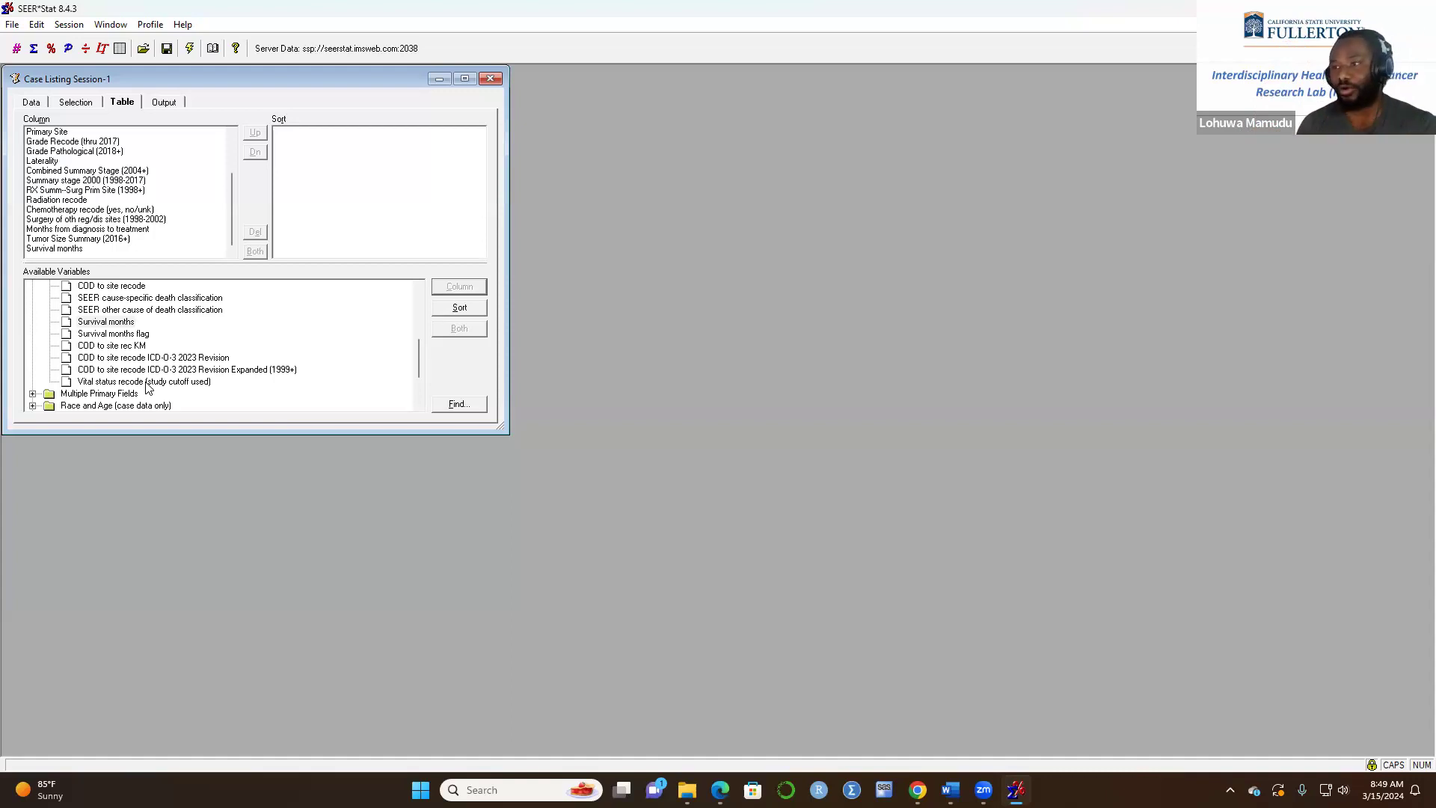
- Add Vital status recode (study cutoff used) as a table column and collapse the Cause of Death (COD) and Follow-up category
left_click(123, 382)
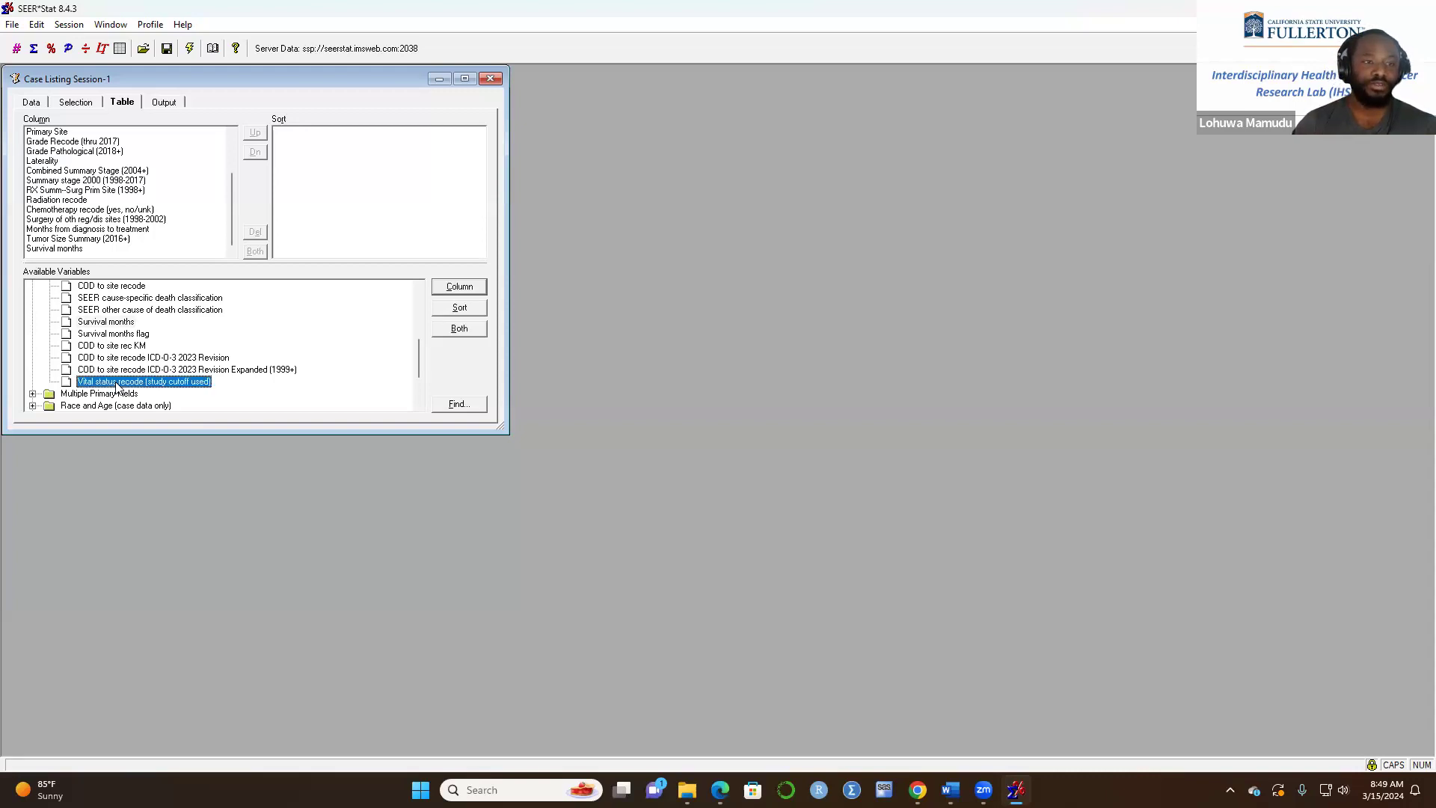
left_click(452, 287)
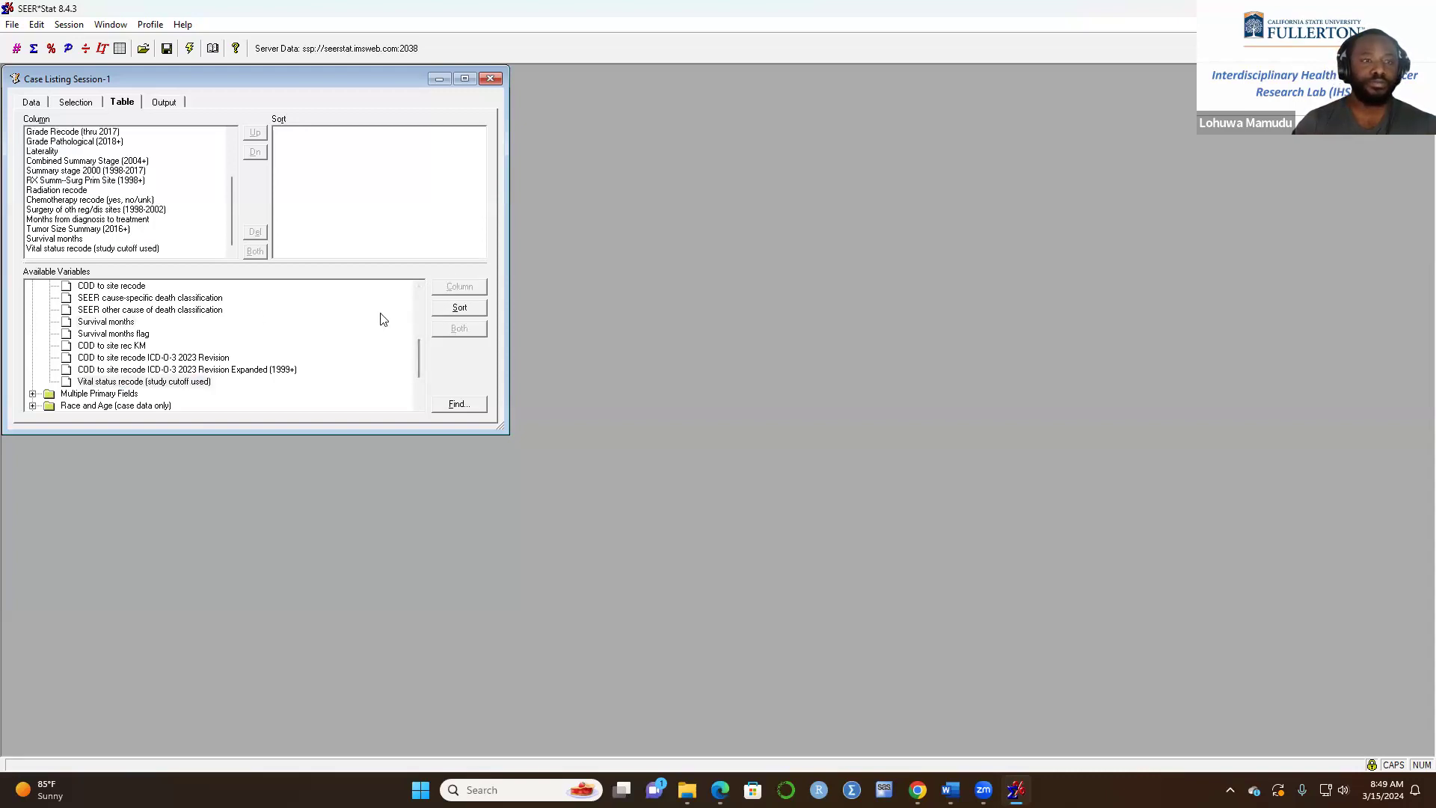
scroll(262, 334, "down", 2)
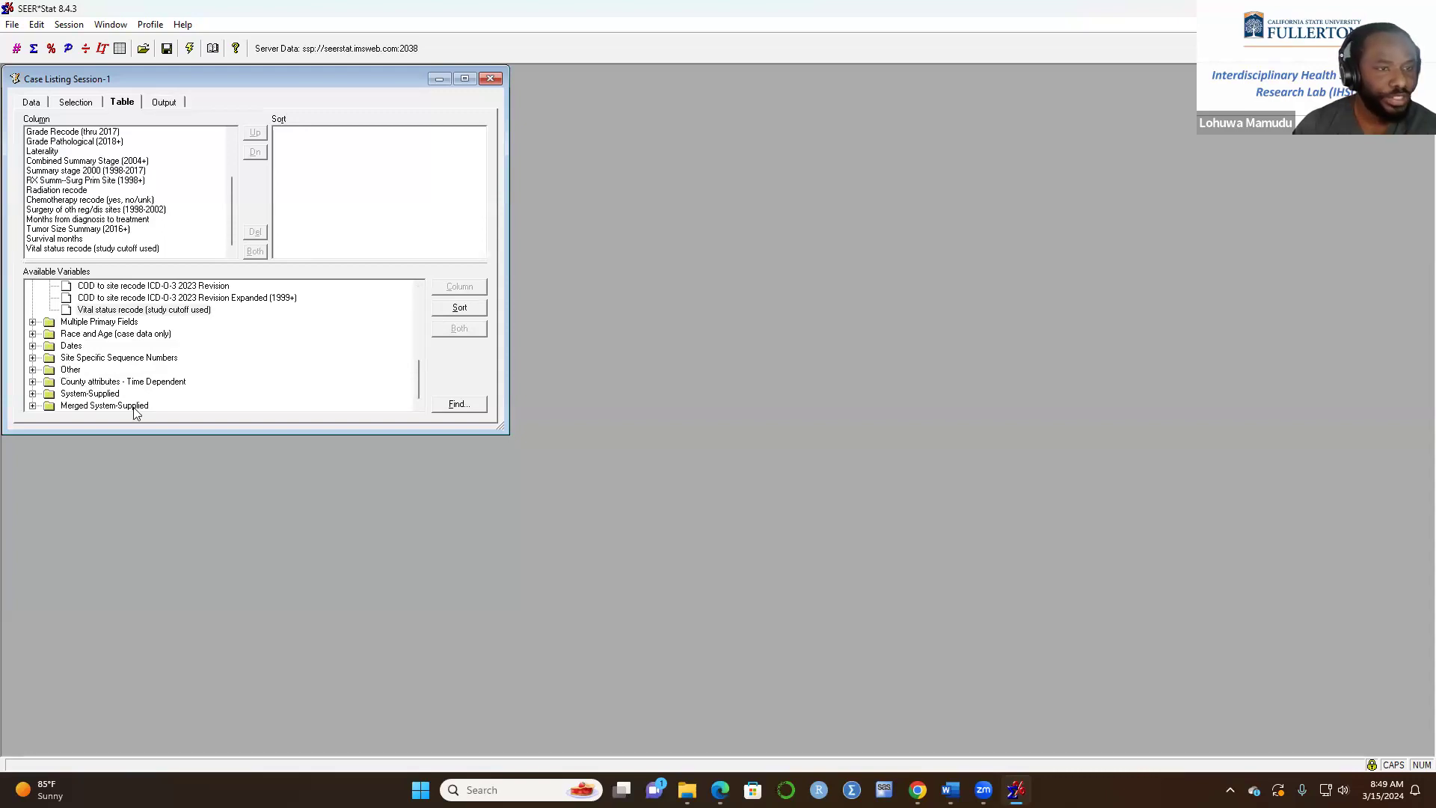
scroll(53, 326, "up", 3)
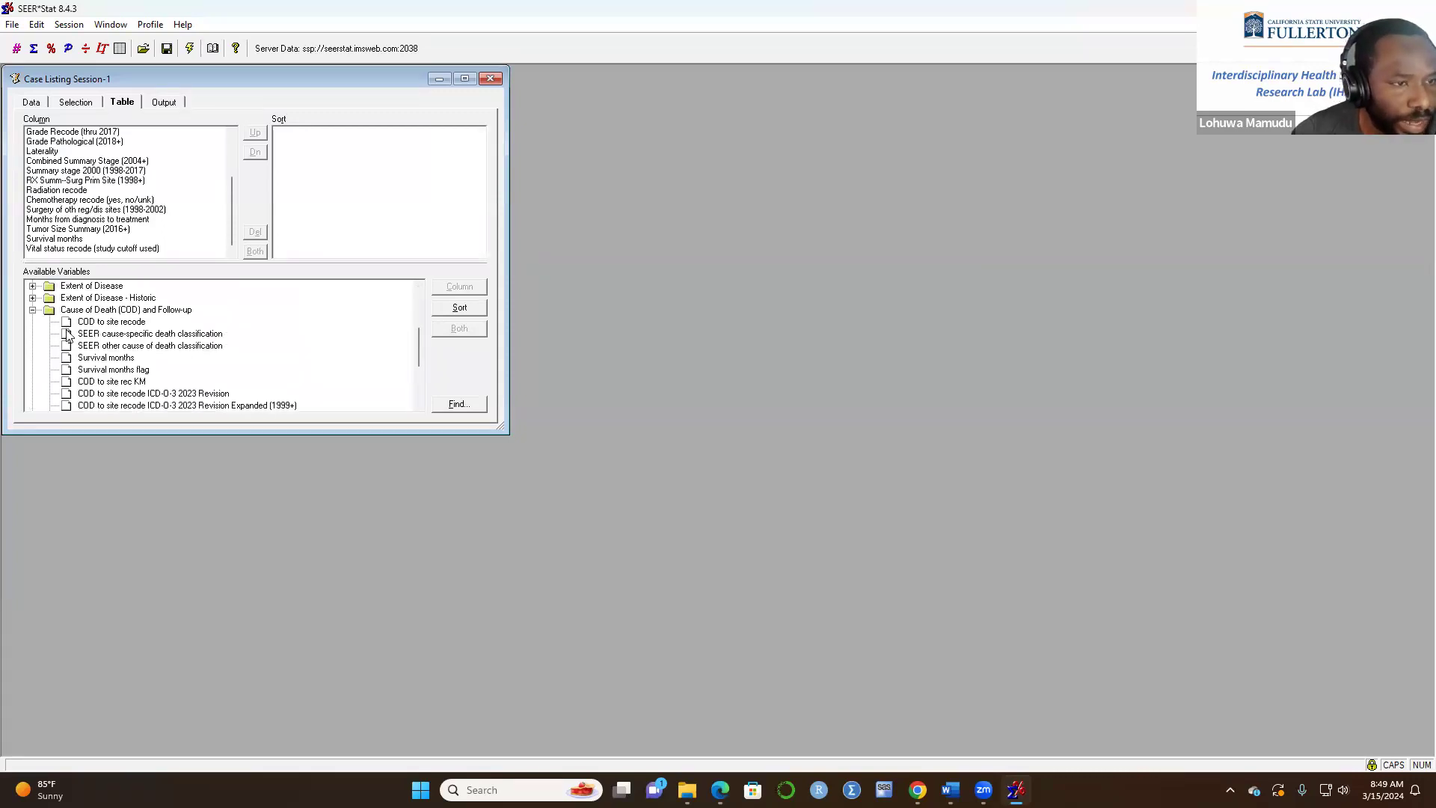
left_click(33, 309)
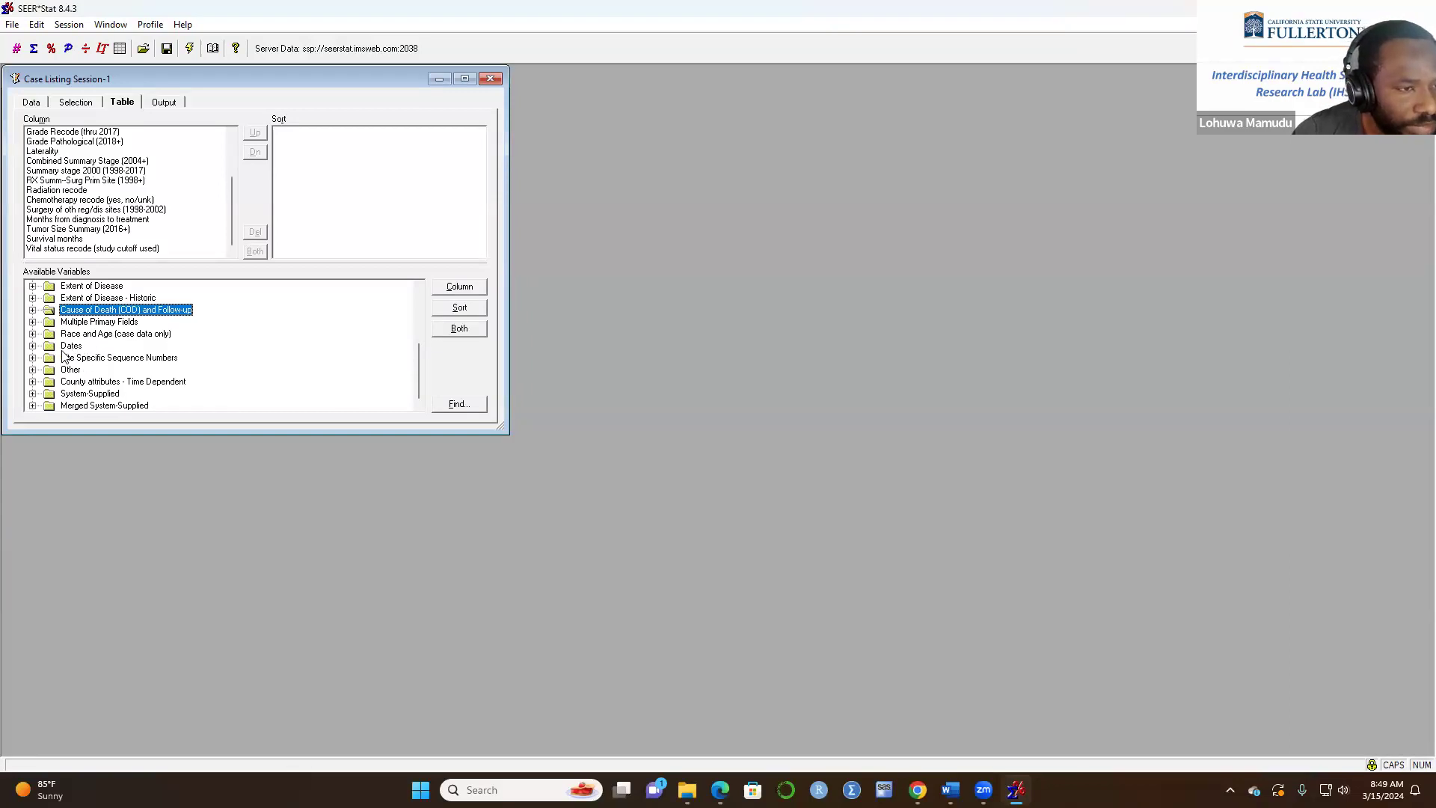
- Add Median household income inflation adj to 2021 and Rural-Urban Continuum Code from County attributes - Time Dependent as table columns
left_click(32, 382)
scroll(125, 385, "down", 1)
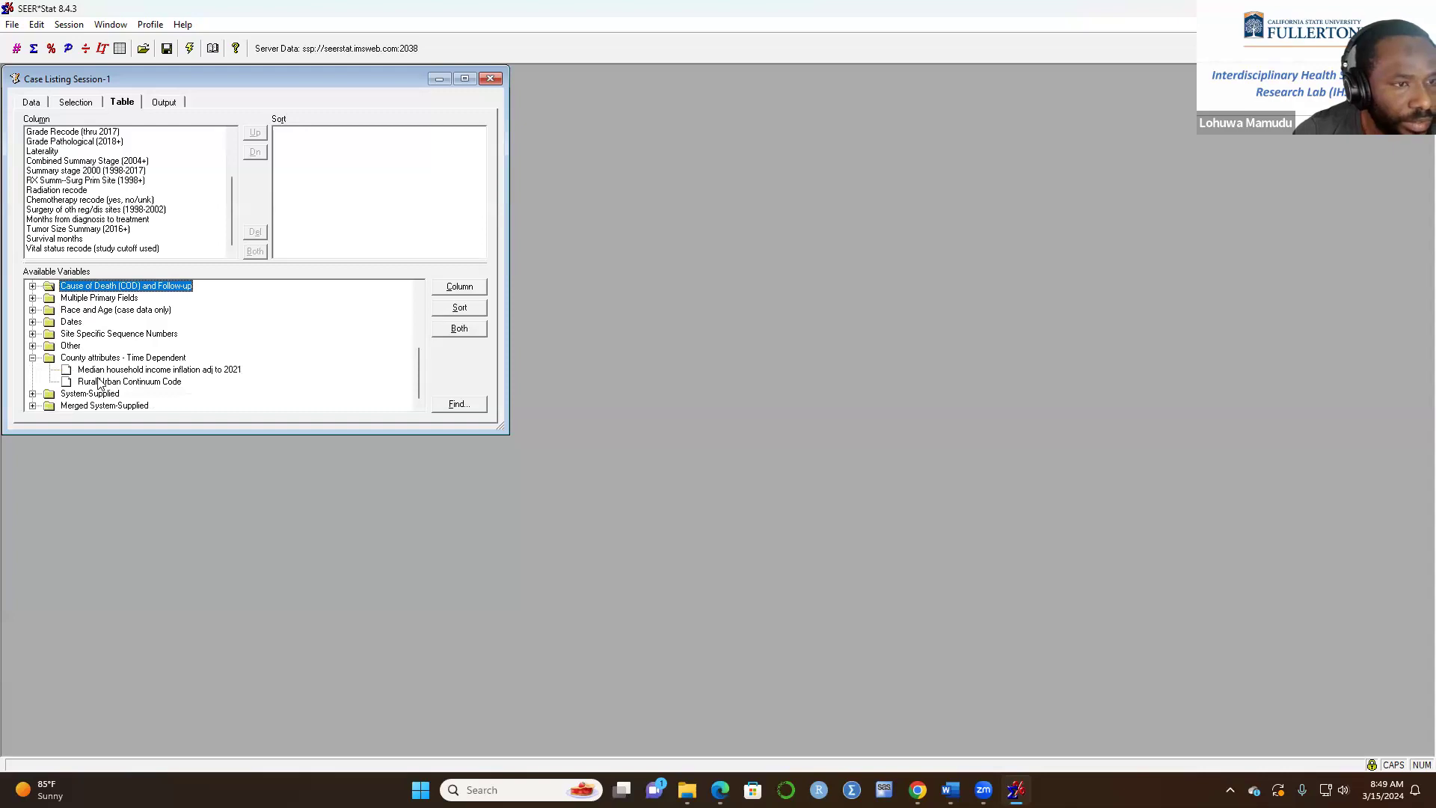
left_click(171, 370)
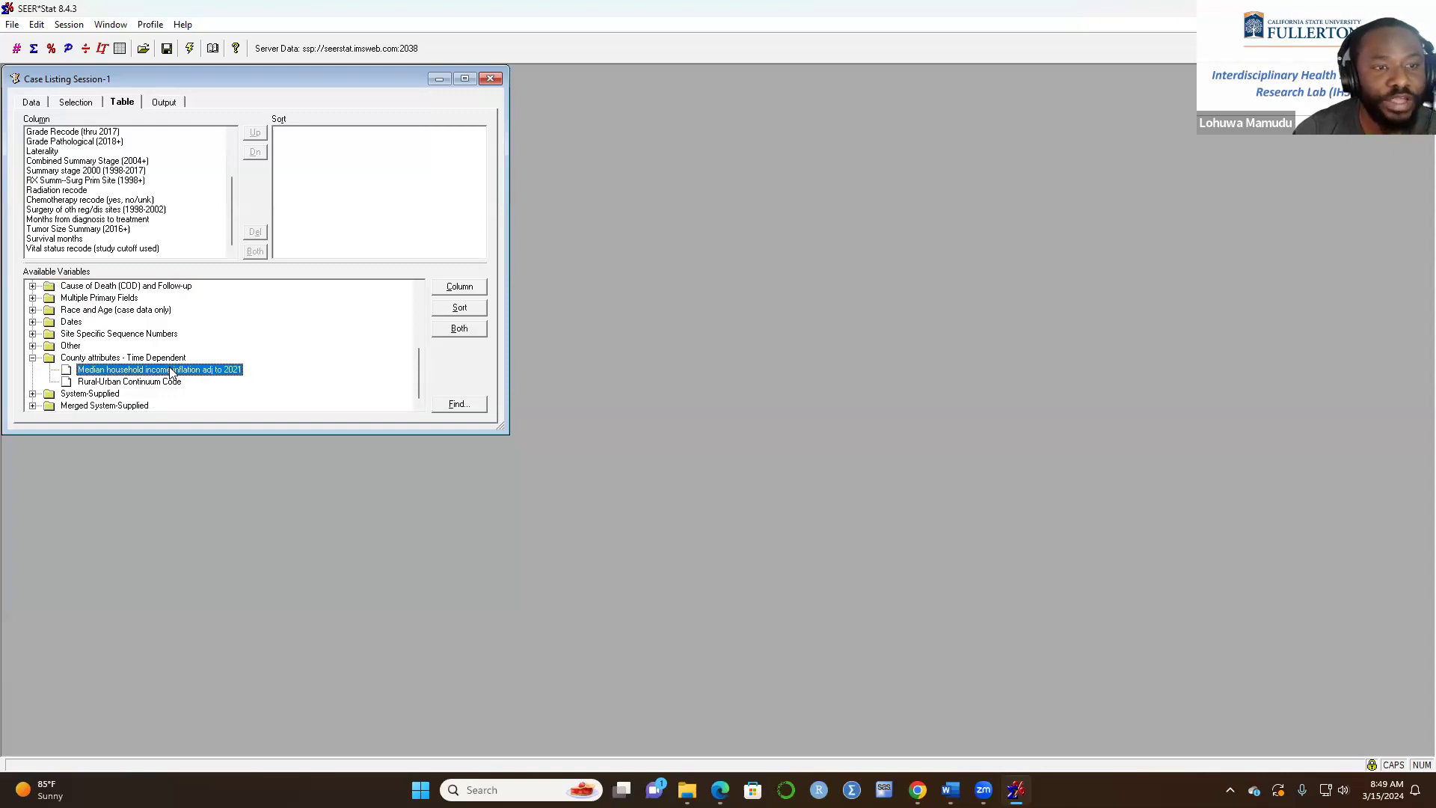
left_click(459, 288)
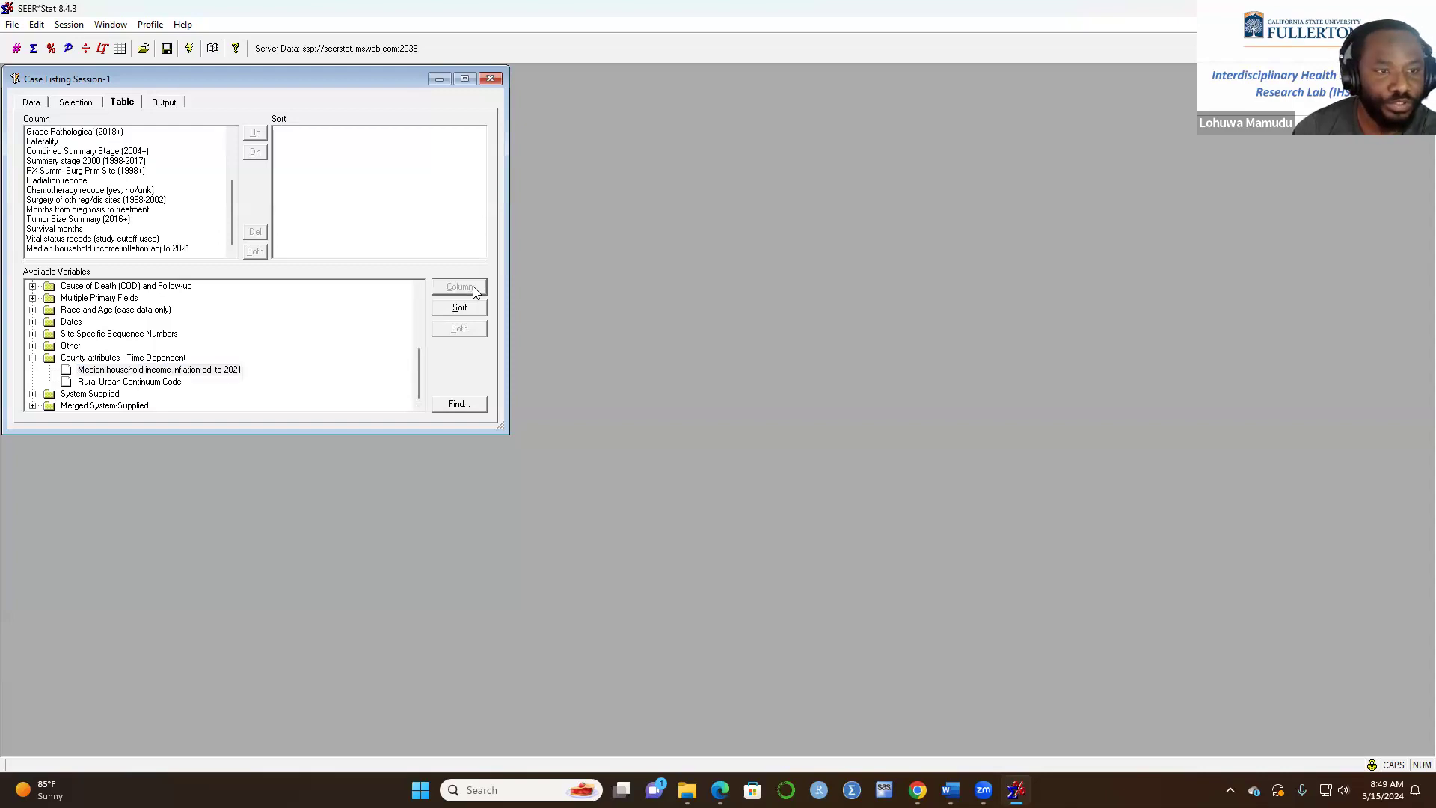
left_click(130, 384)
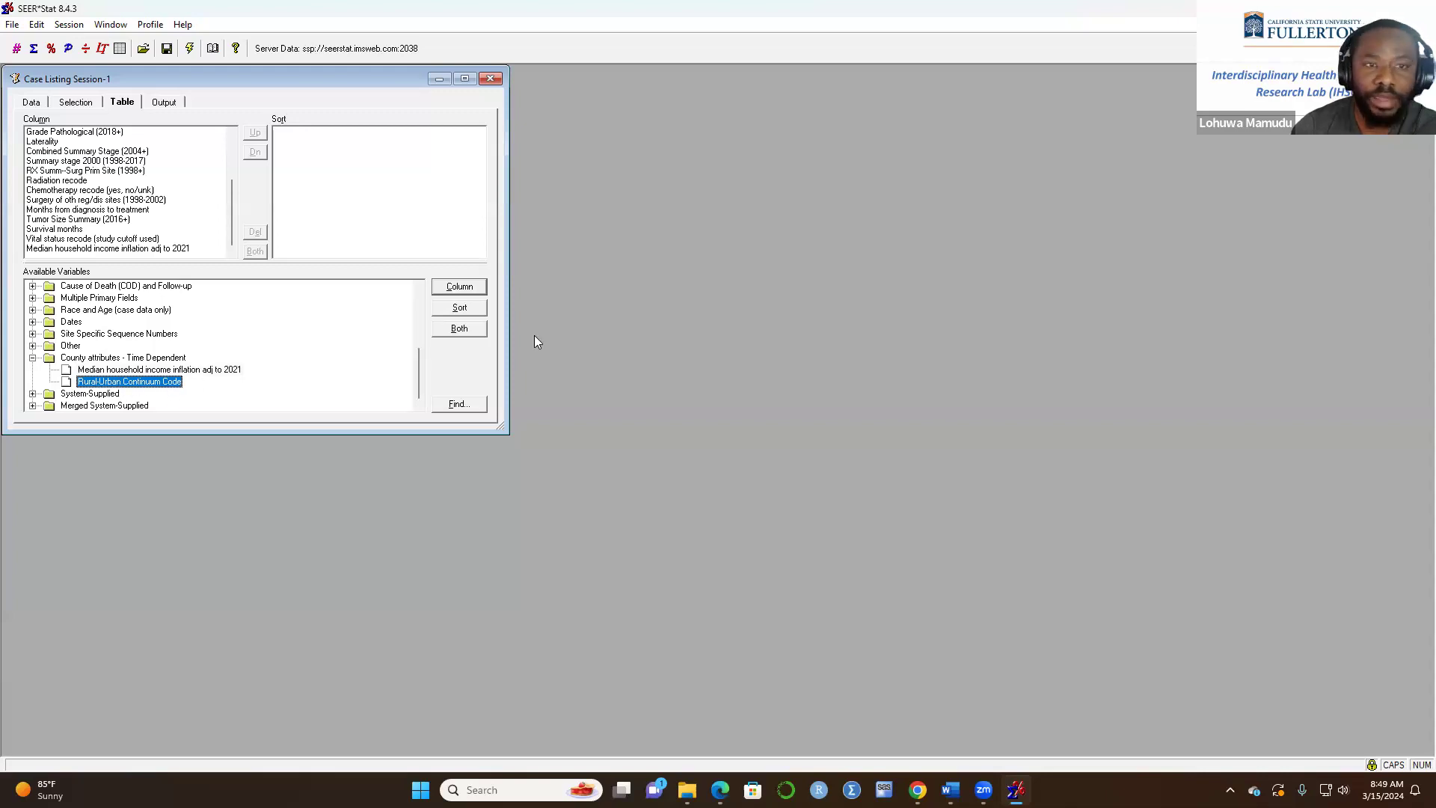
left_click(459, 287)
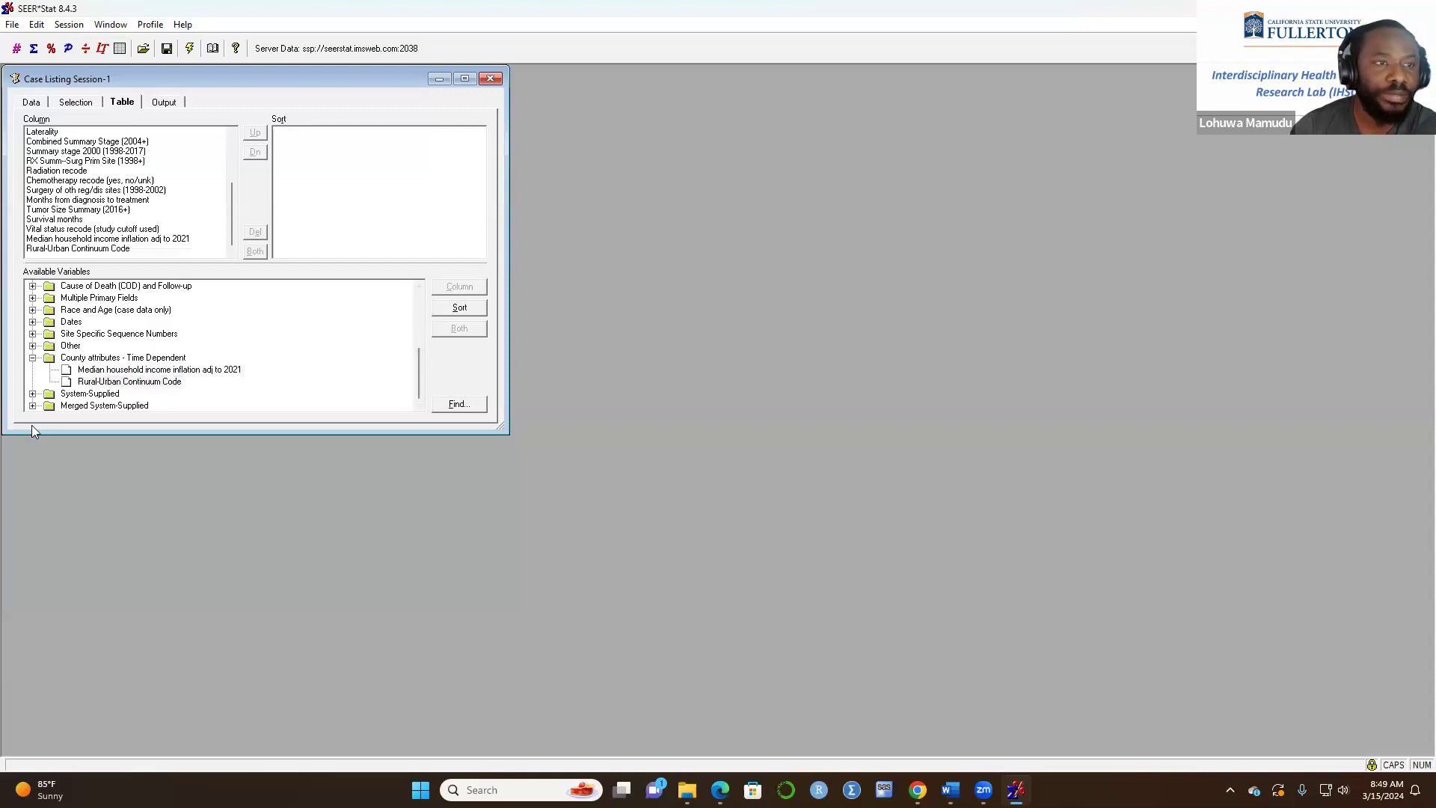
- Add Year of follow-up recode from the Dates category as a table column
scroll(147, 178, "up", 1)
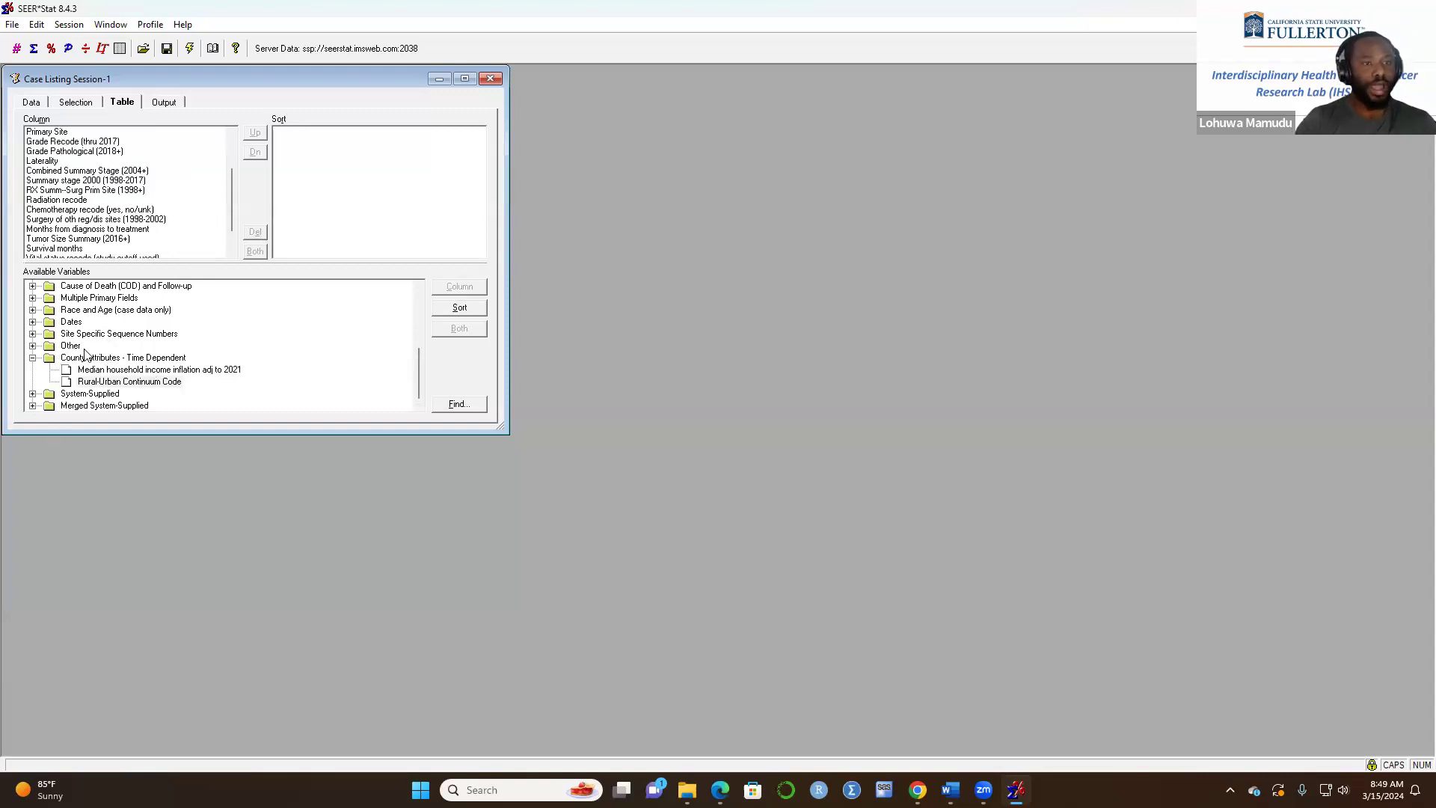
left_click(33, 322)
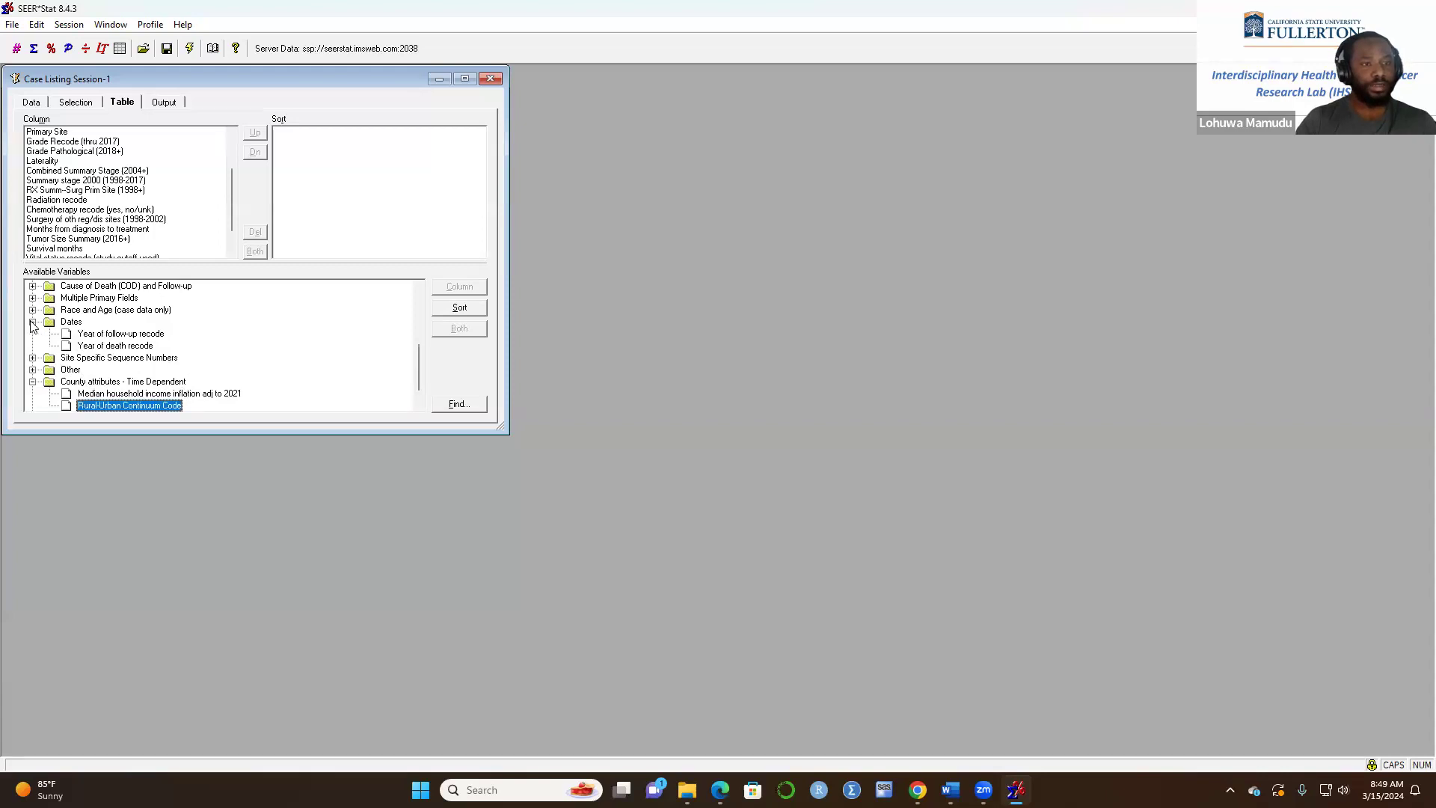
left_click(142, 334)
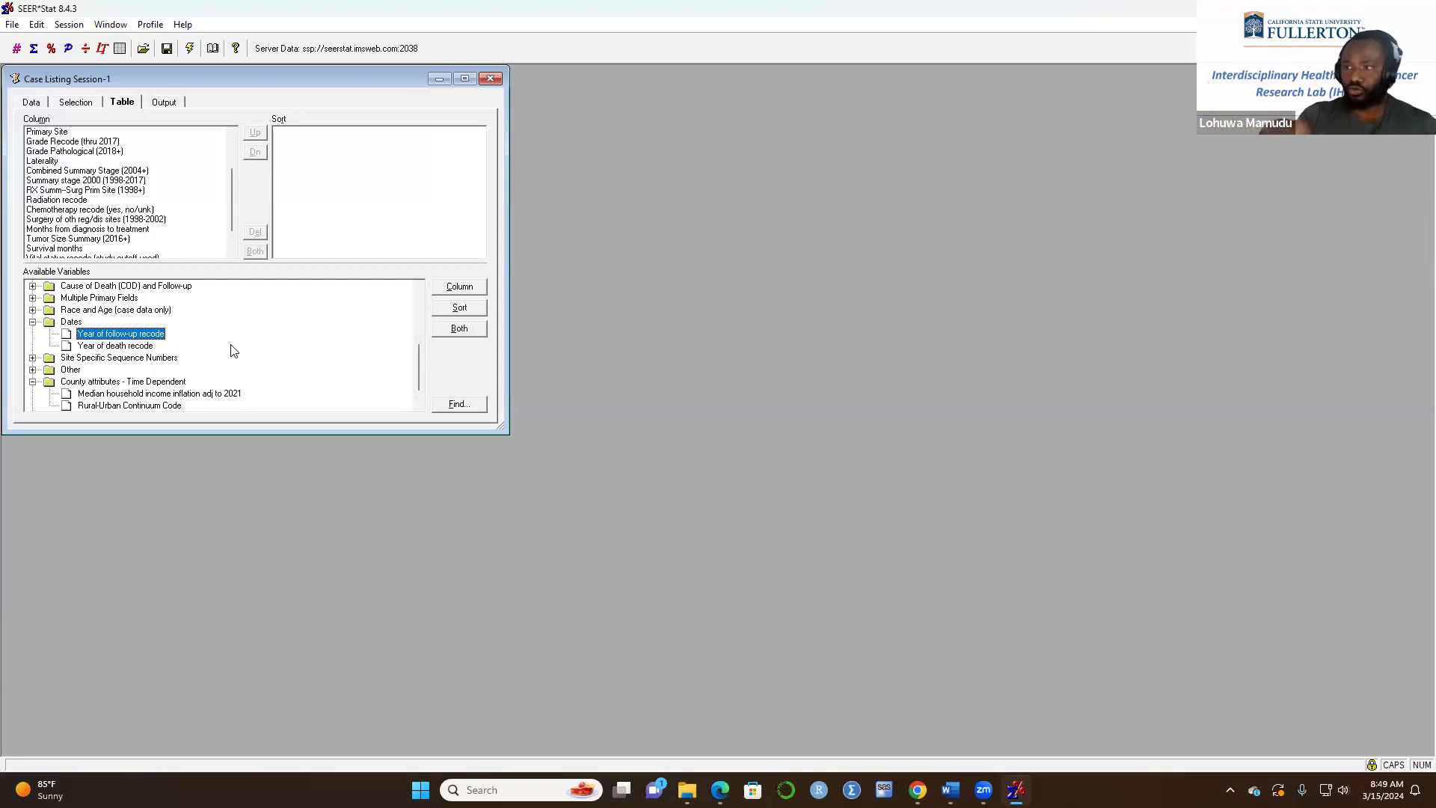
left_click(462, 288)
- Move Year of diagnosis to the first place in the table's column order
scroll(126, 217, "up", 5)
scroll(127, 225, "down", 3)
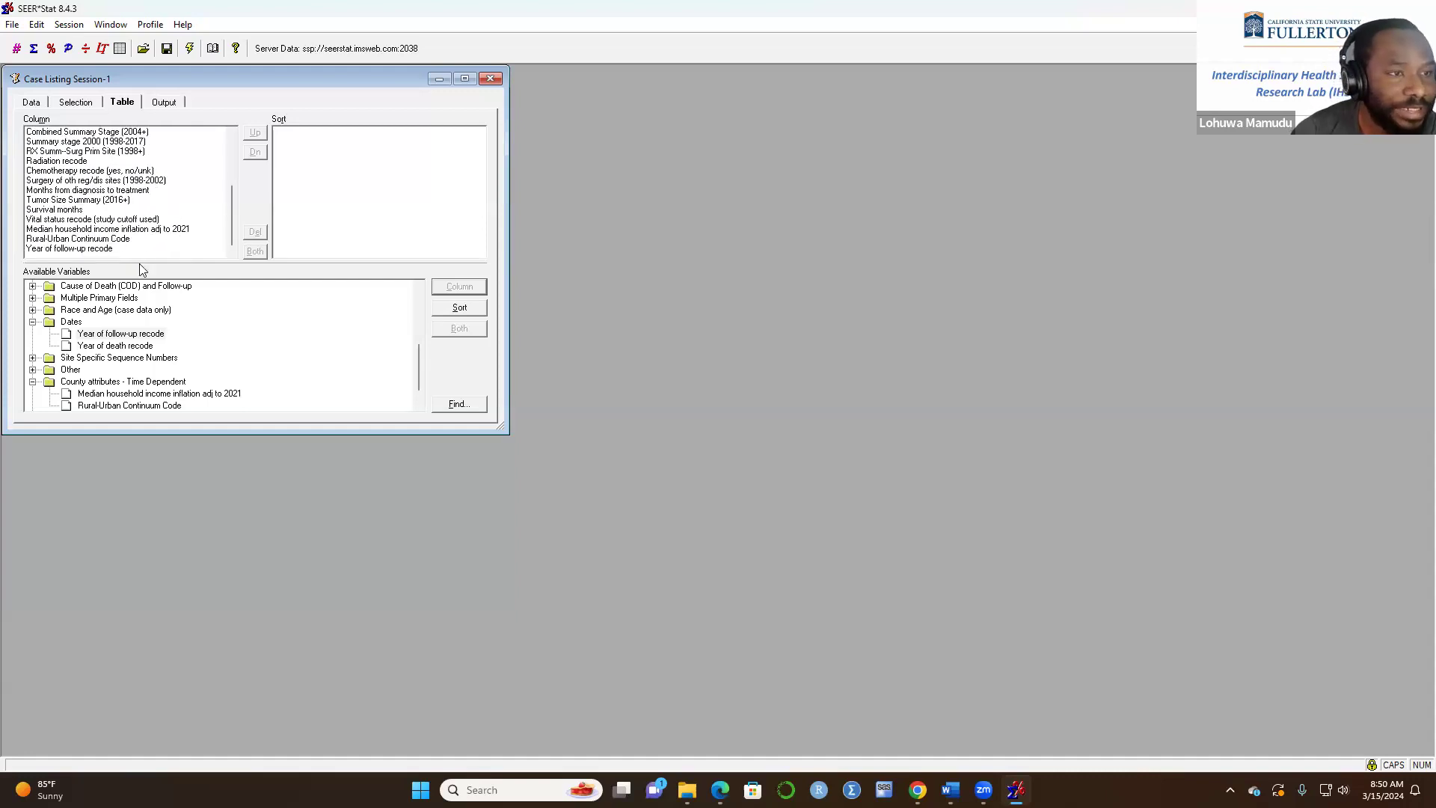
scroll(152, 176, "up", 4)
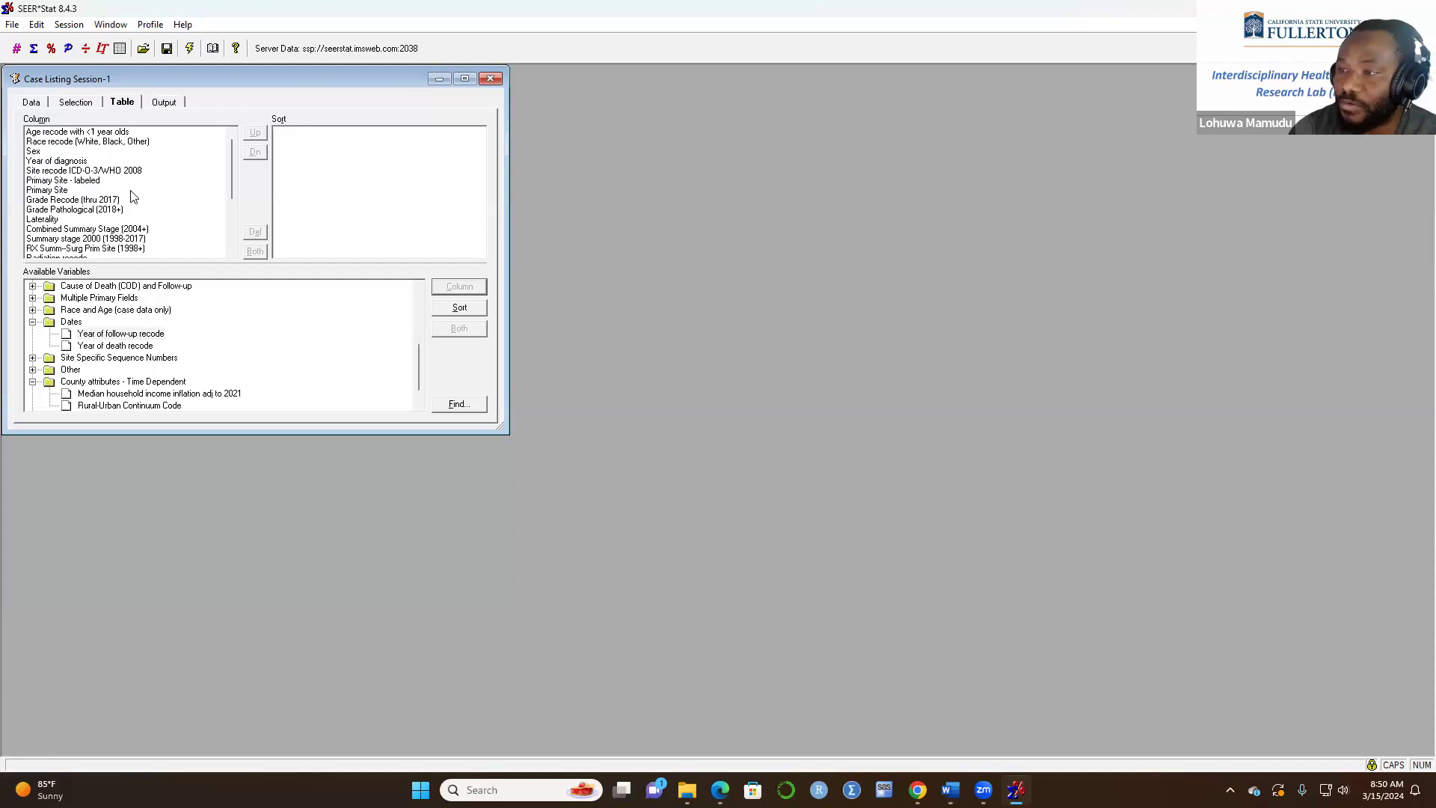
left_click(61, 163)
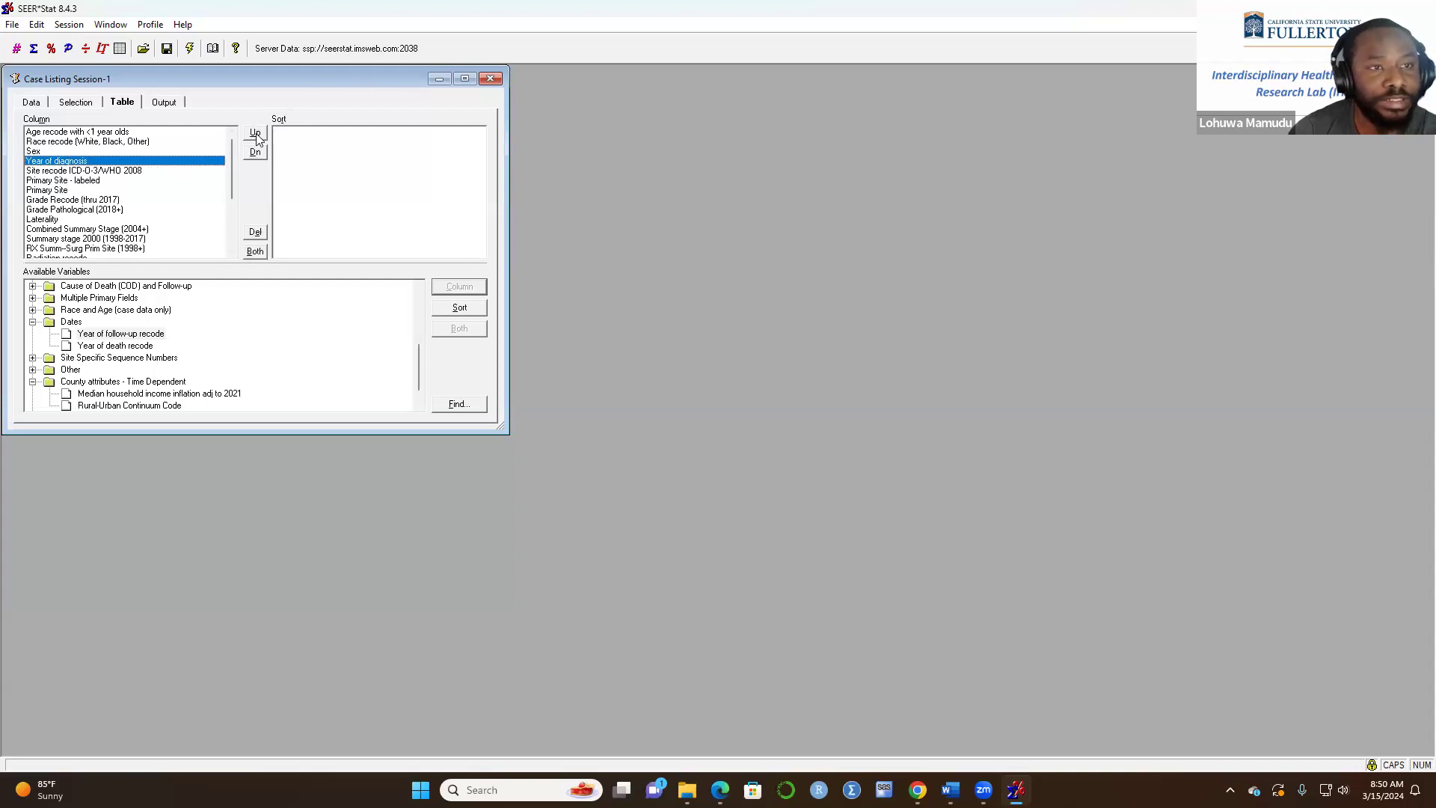
left_click(255, 133)
left_click(255, 133)
left_click(255, 133)
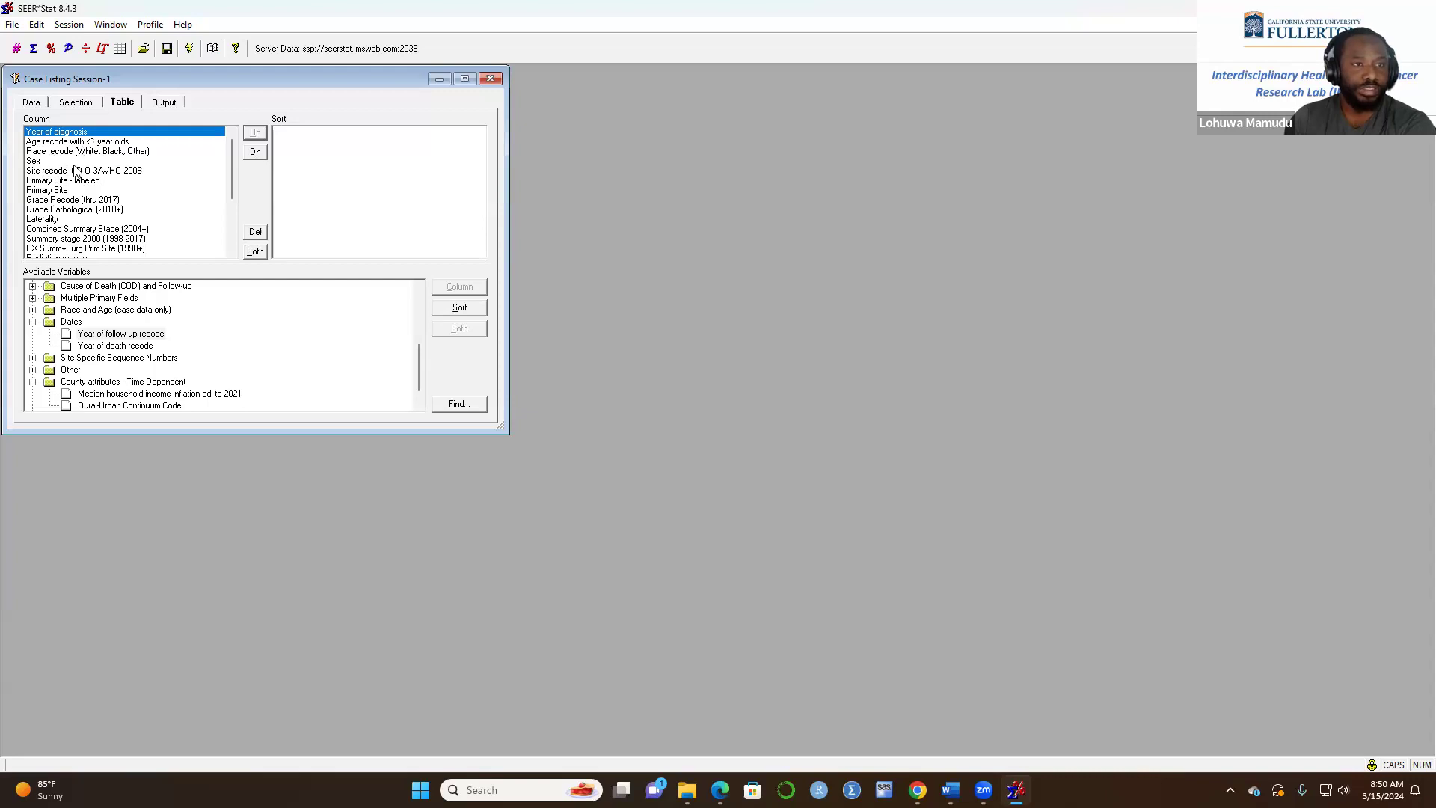
scroll(66, 228, "down", 4)
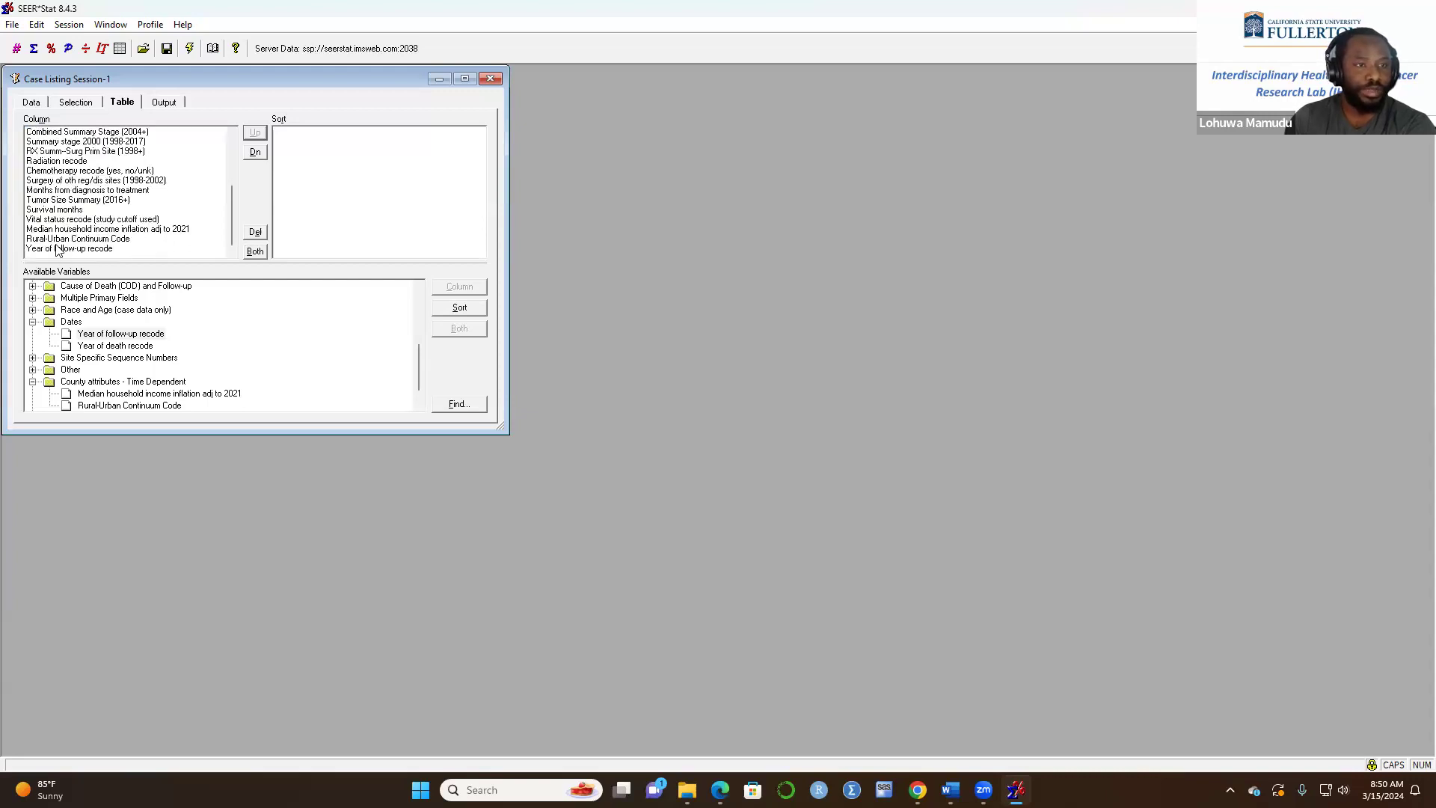
- Move Median household income inflation adj to 2021 up the table's column order to directly after Sex
left_click(87, 229)
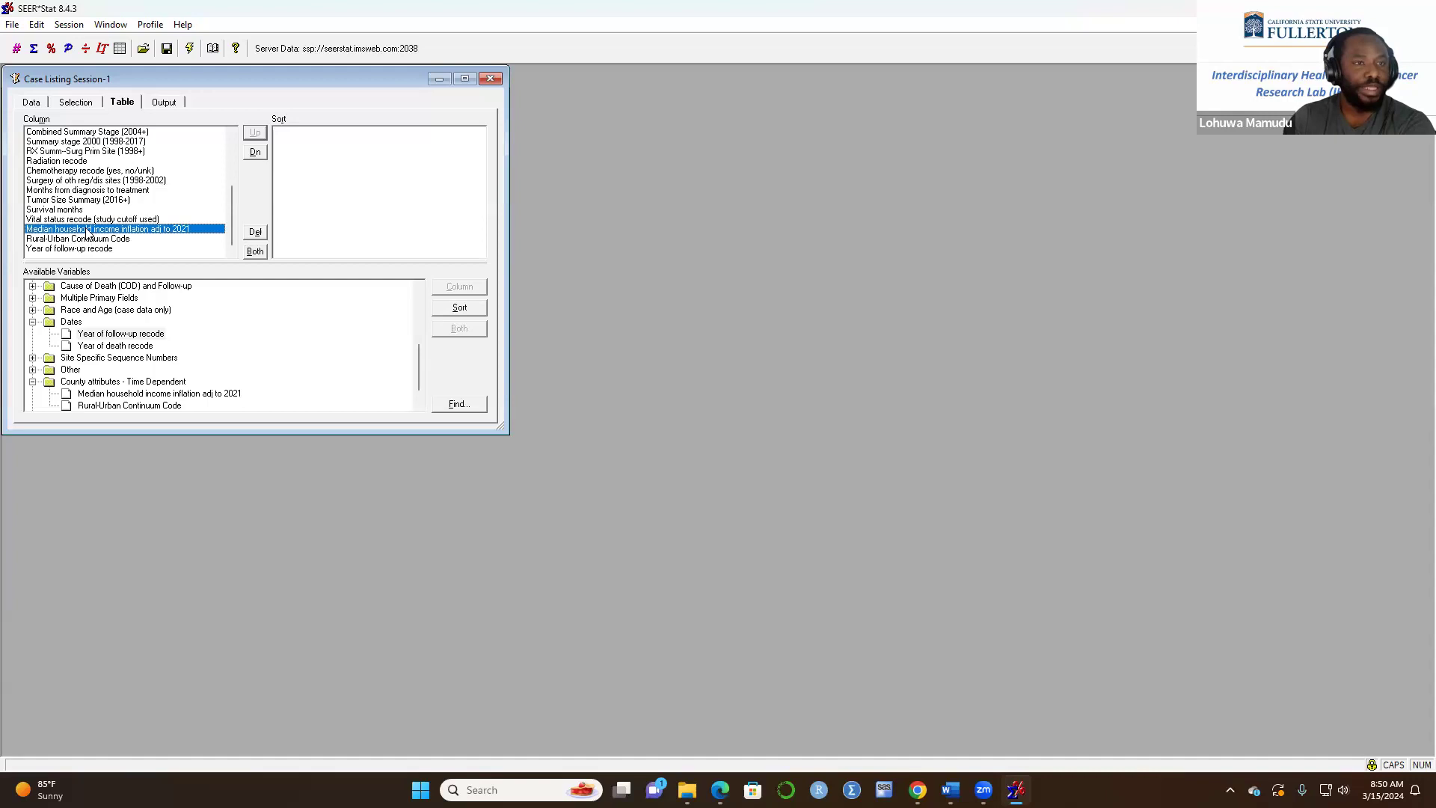
left_click(254, 133)
left_click(254, 133)
left_click(254, 133)
left_click(254, 133)
left_click(254, 133)
left_click(254, 133)
left_click(254, 133)
left_click(254, 134)
left_click(254, 133)
left_click(255, 133)
scroll(211, 188, "up", 4)
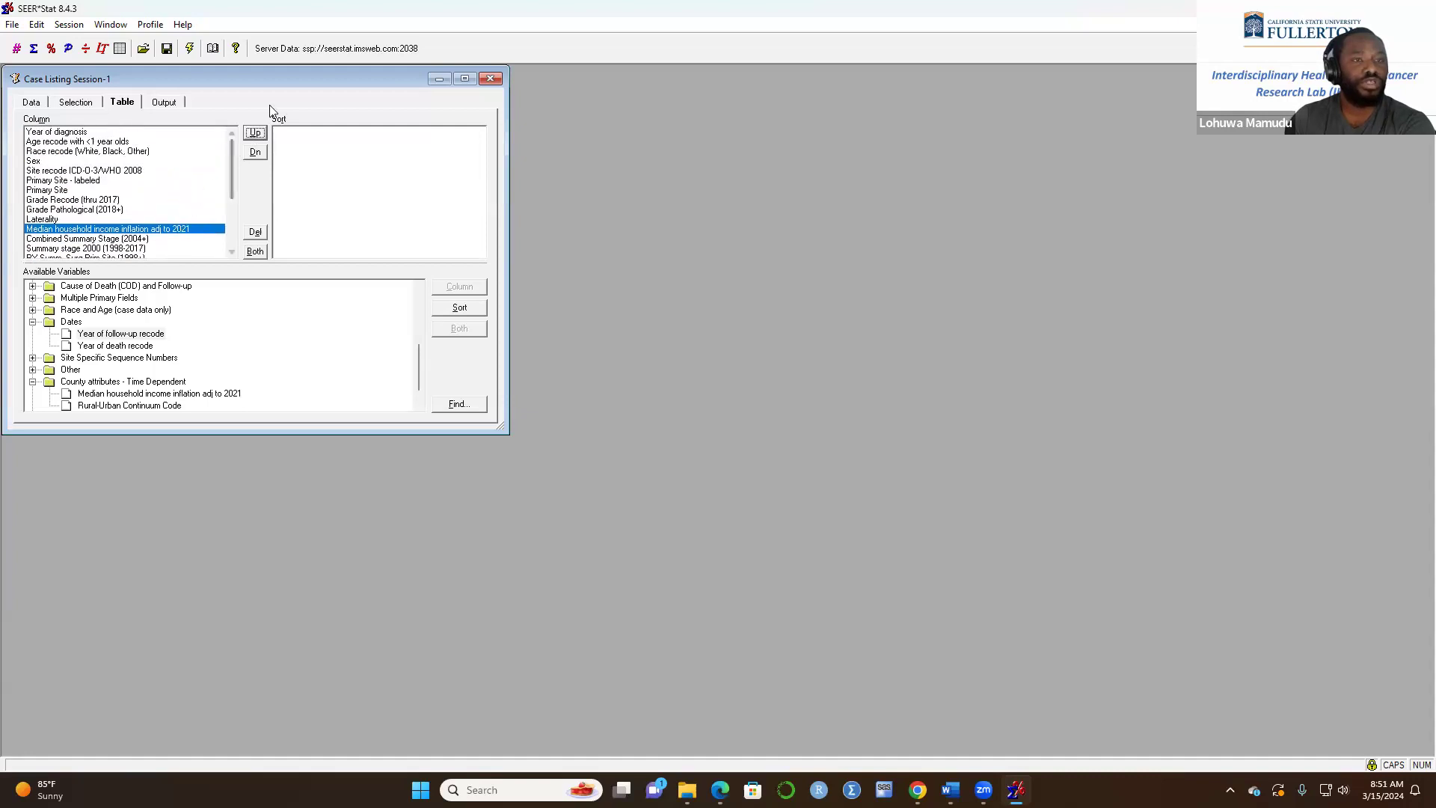
left_click(254, 133)
left_click(255, 133)
left_click(255, 133)
left_click(255, 133)
left_click(255, 133)
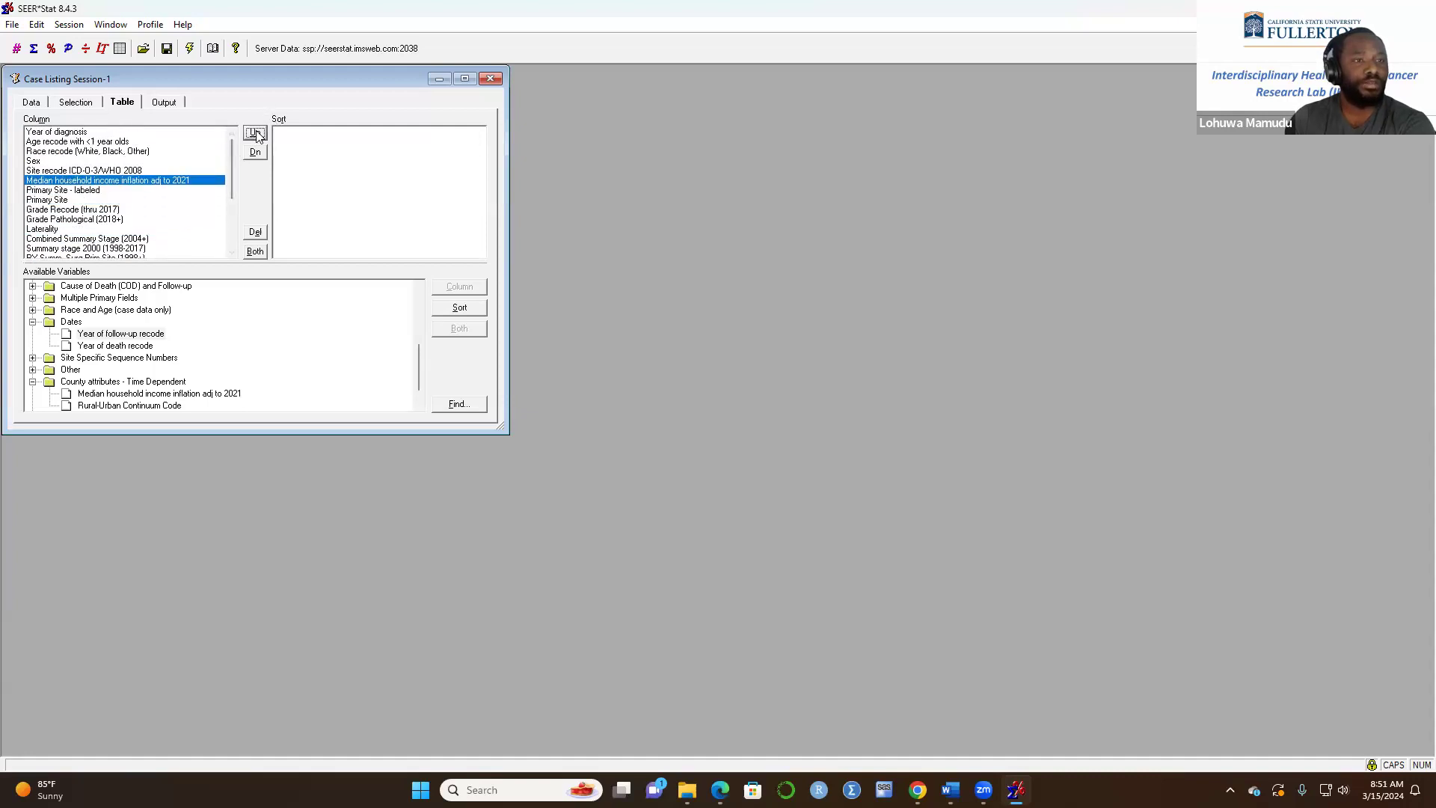
left_click(255, 133)
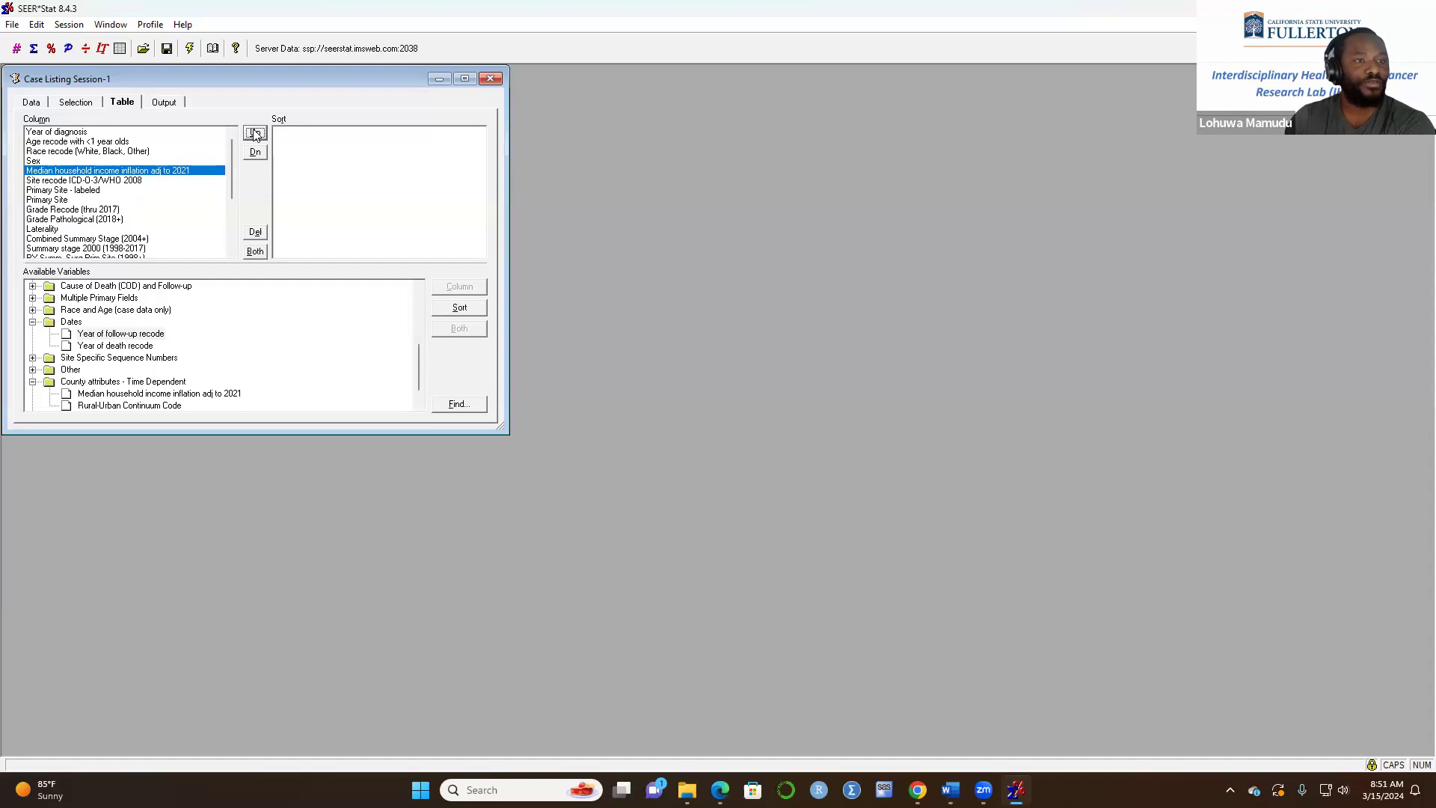
- Move Rural-Urban Continuum Code up the column order to sit between Sex and Median household income inflation adj to 2021
scroll(100, 237, "down", 4)
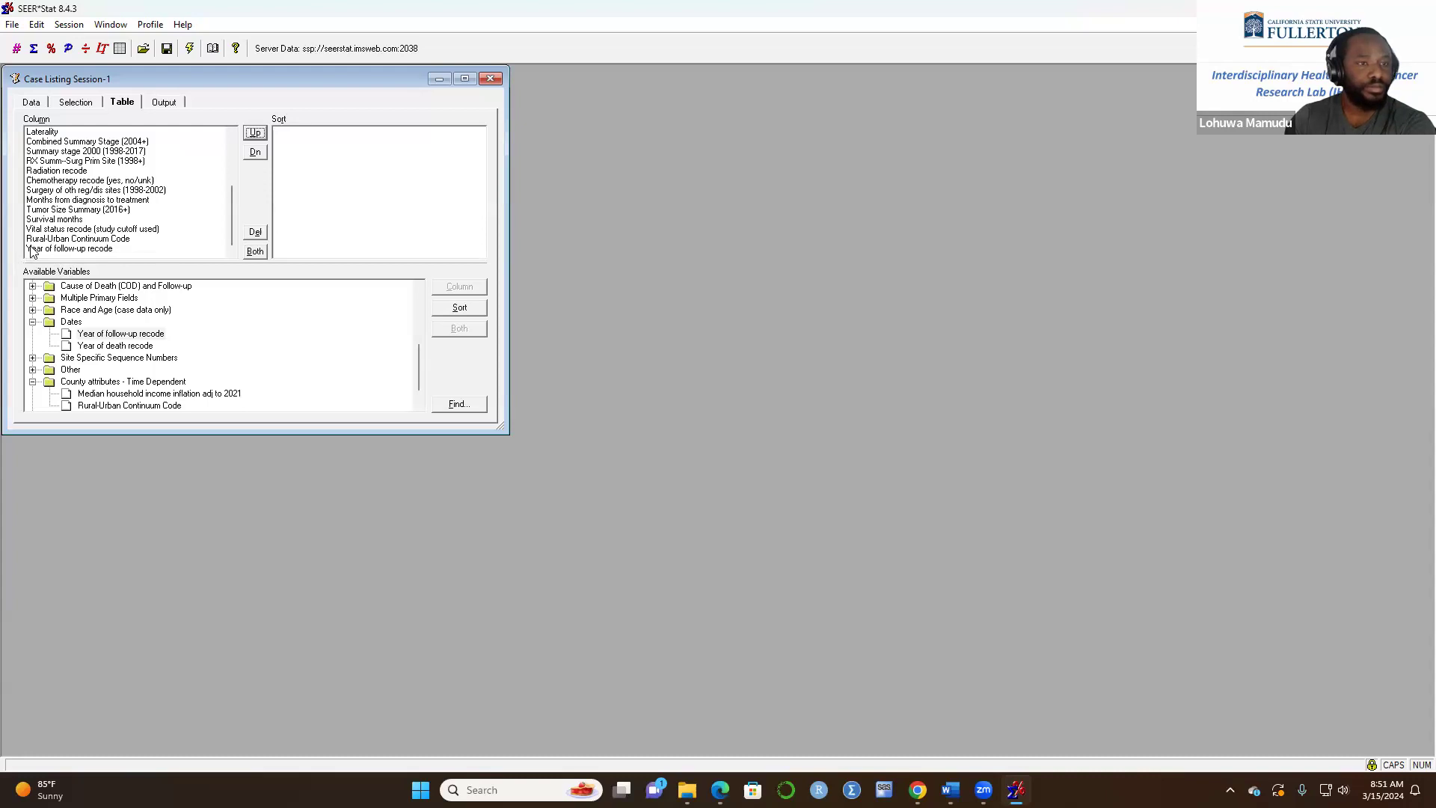
left_click(87, 239)
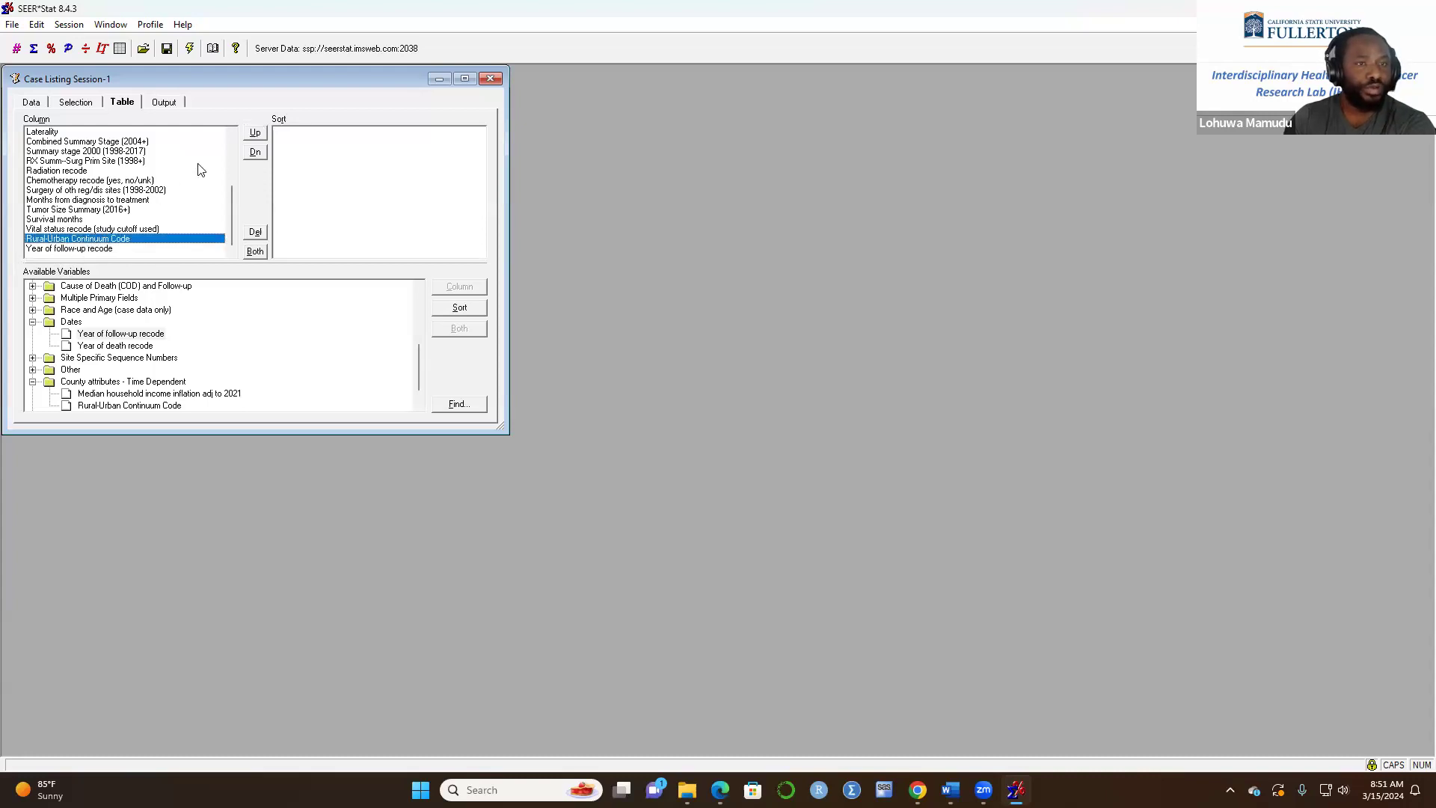
left_click(255, 133)
left_click(255, 133)
left_click(254, 133)
left_click(255, 133)
left_click(255, 133)
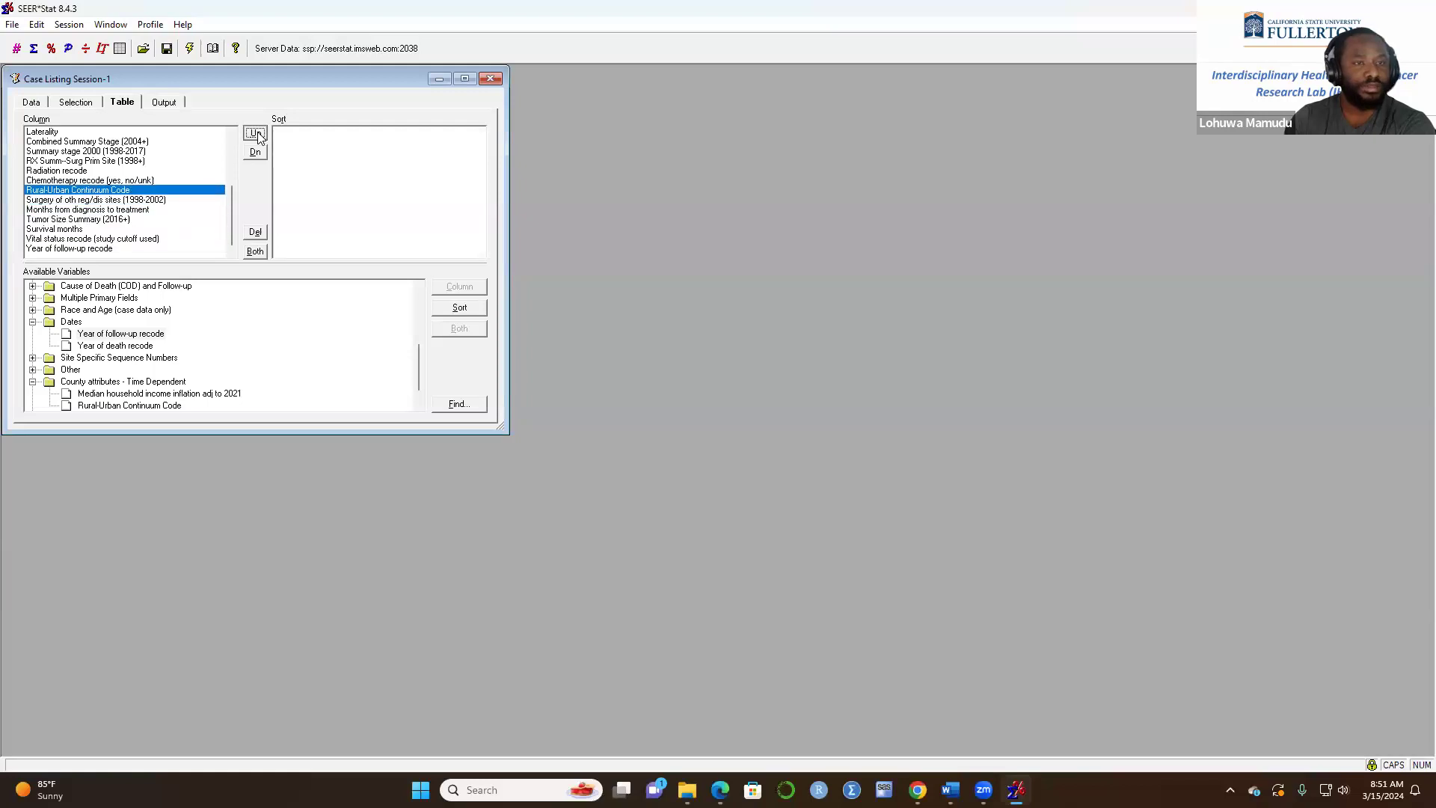
left_click(255, 133)
left_click(255, 133)
left_click(255, 133)
left_click(255, 133)
left_click(255, 133)
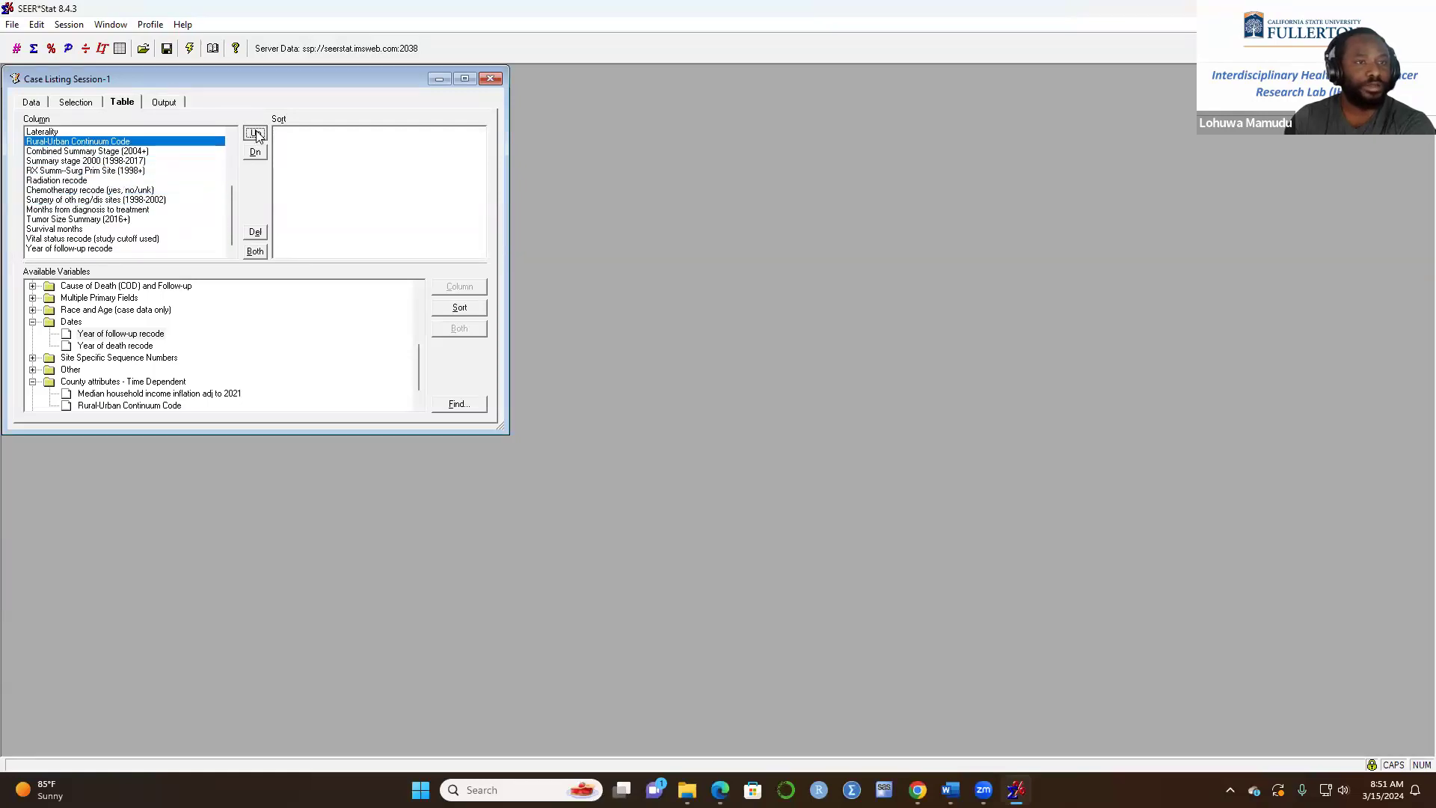
left_click(255, 133)
left_click(255, 133)
left_click(255, 133)
left_click(255, 133)
left_click(255, 133)
left_click(255, 133)
left_click(255, 133)
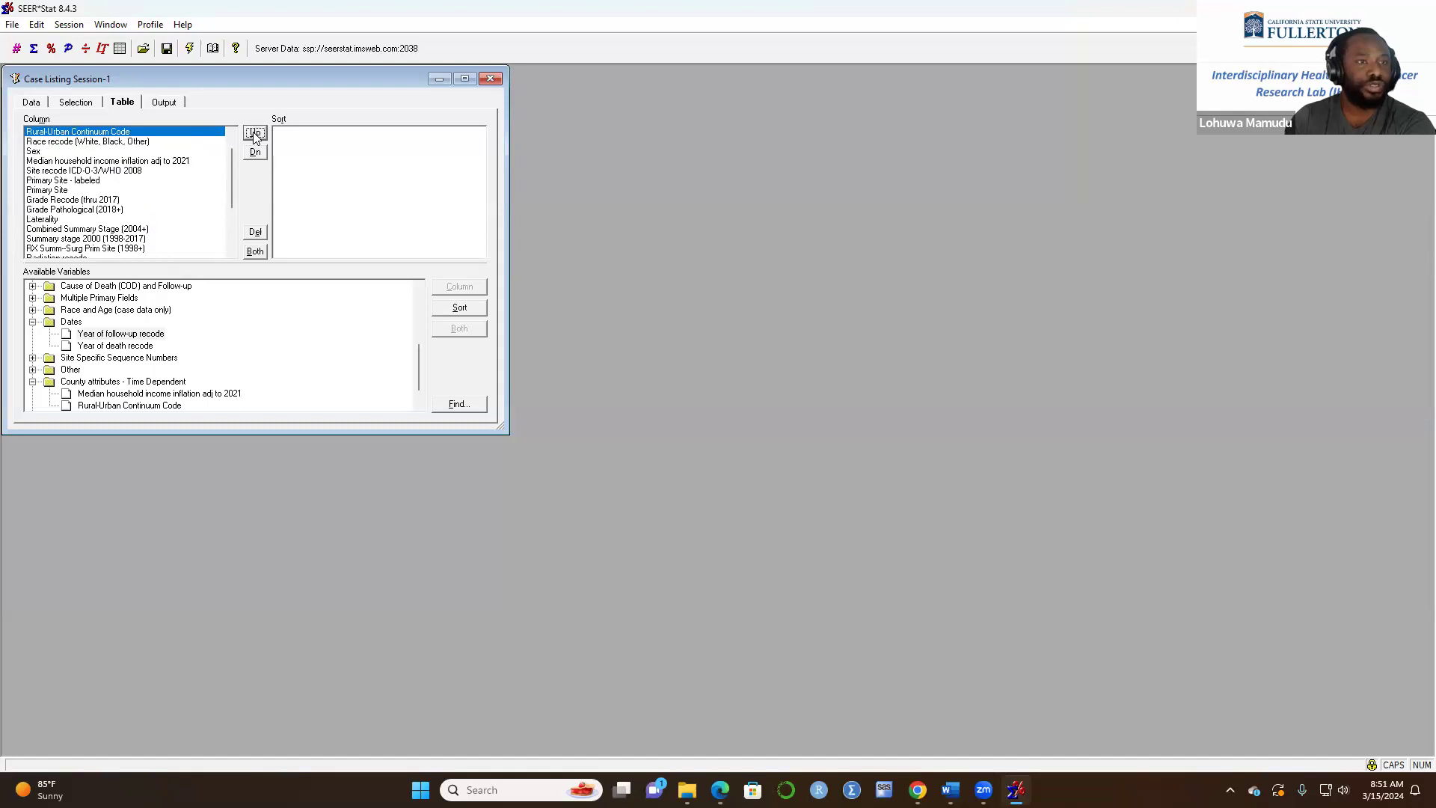
left_click(255, 133)
left_click(255, 133)
left_click(255, 153)
left_click(255, 152)
left_click(255, 152)
left_click(255, 153)
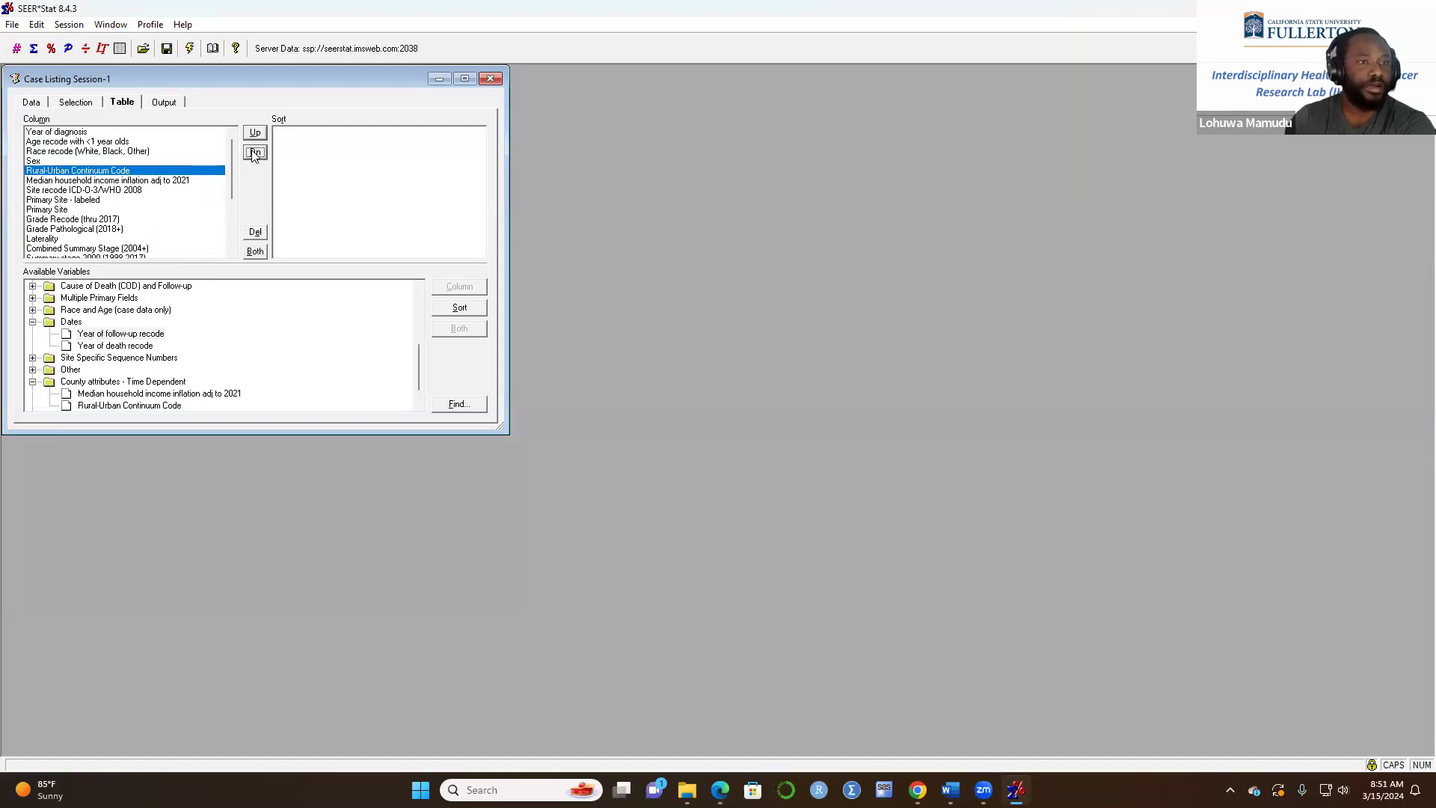
- Move Survival months to the end of the column order, after Year of follow-up recode
scroll(168, 225, "down", 4)
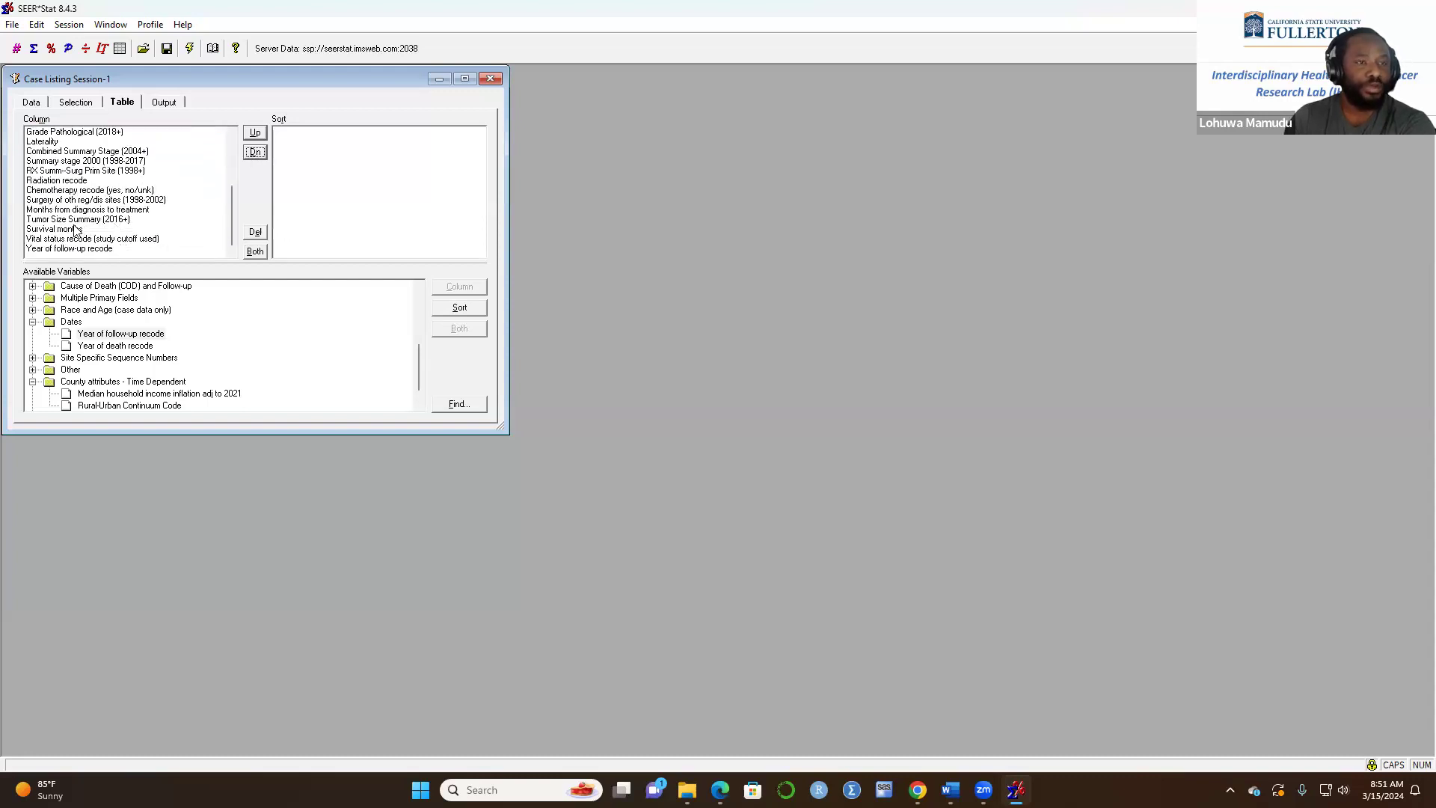
left_click(72, 232)
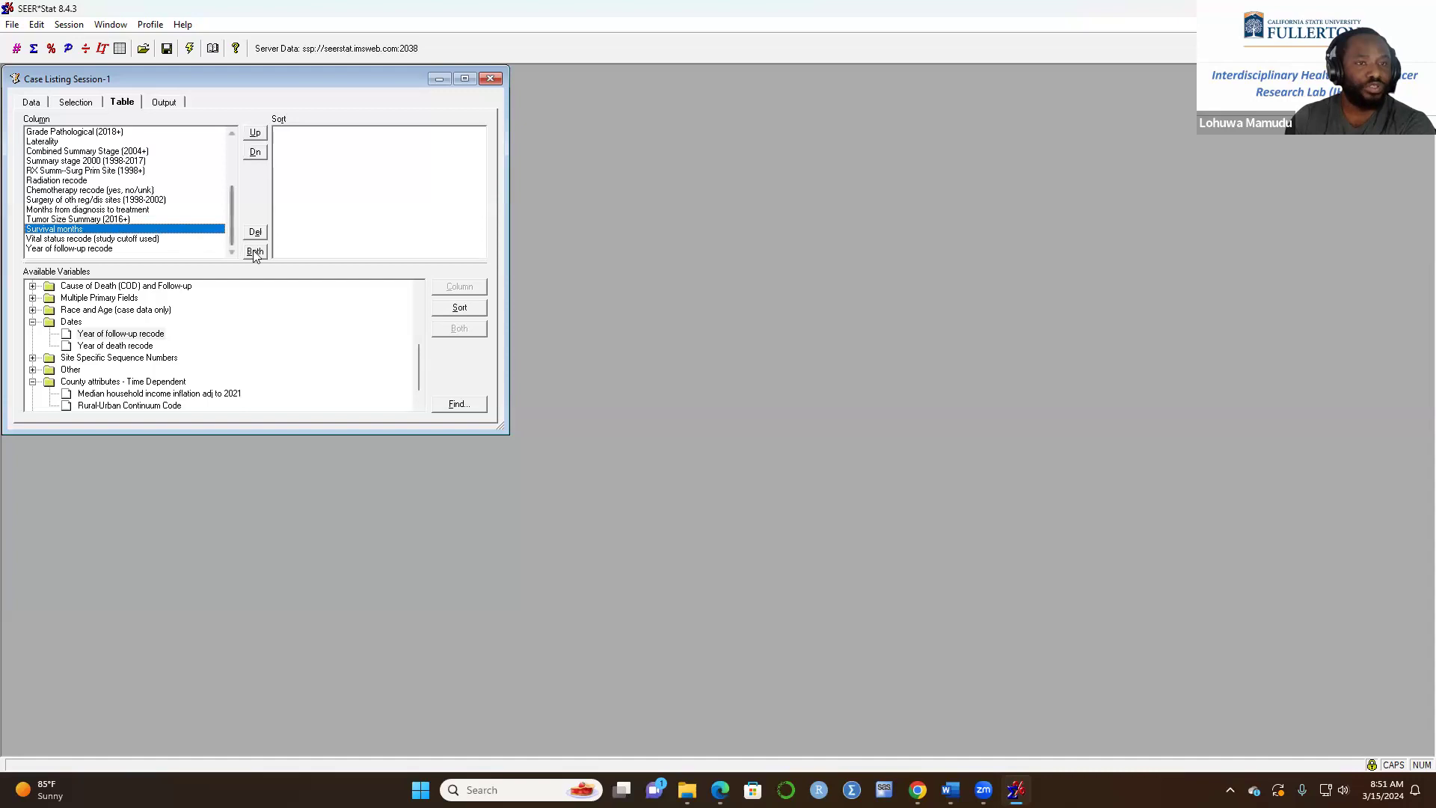
left_click(255, 151)
left_click(255, 152)
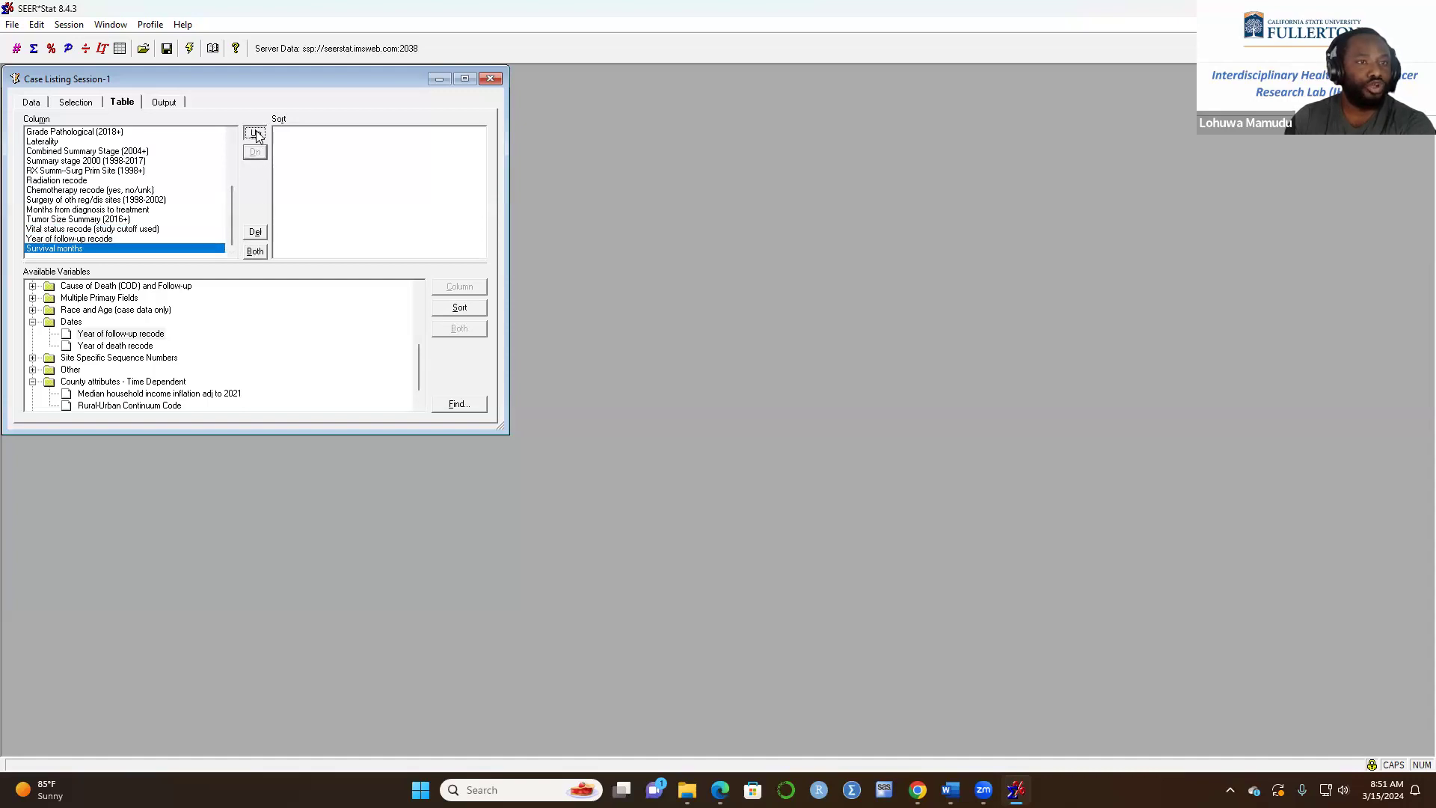
left_click(255, 132)
left_click(255, 152)
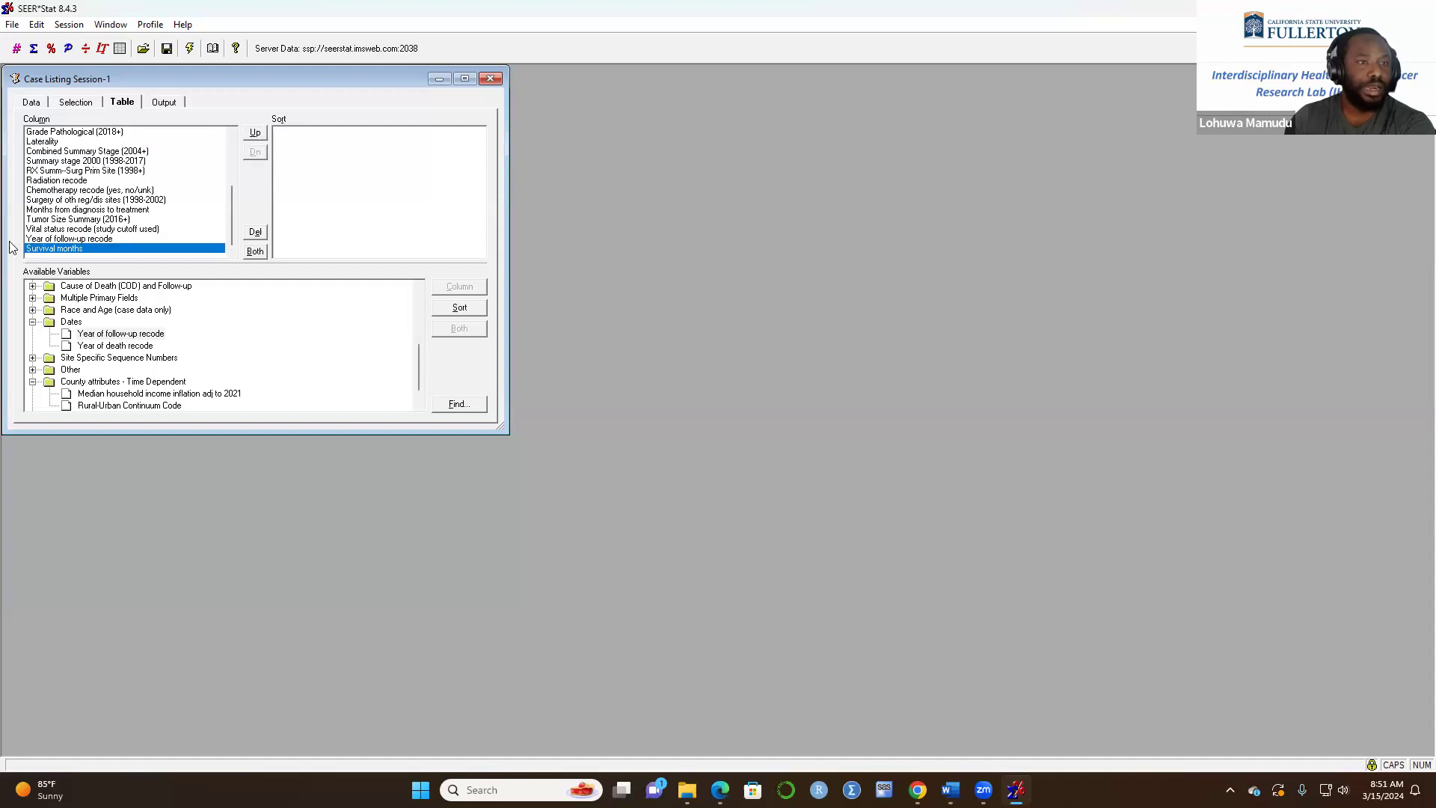
- Move Vital status recode (study cutoff used) to the last place in the column order, after Survival months
left_click(61, 230)
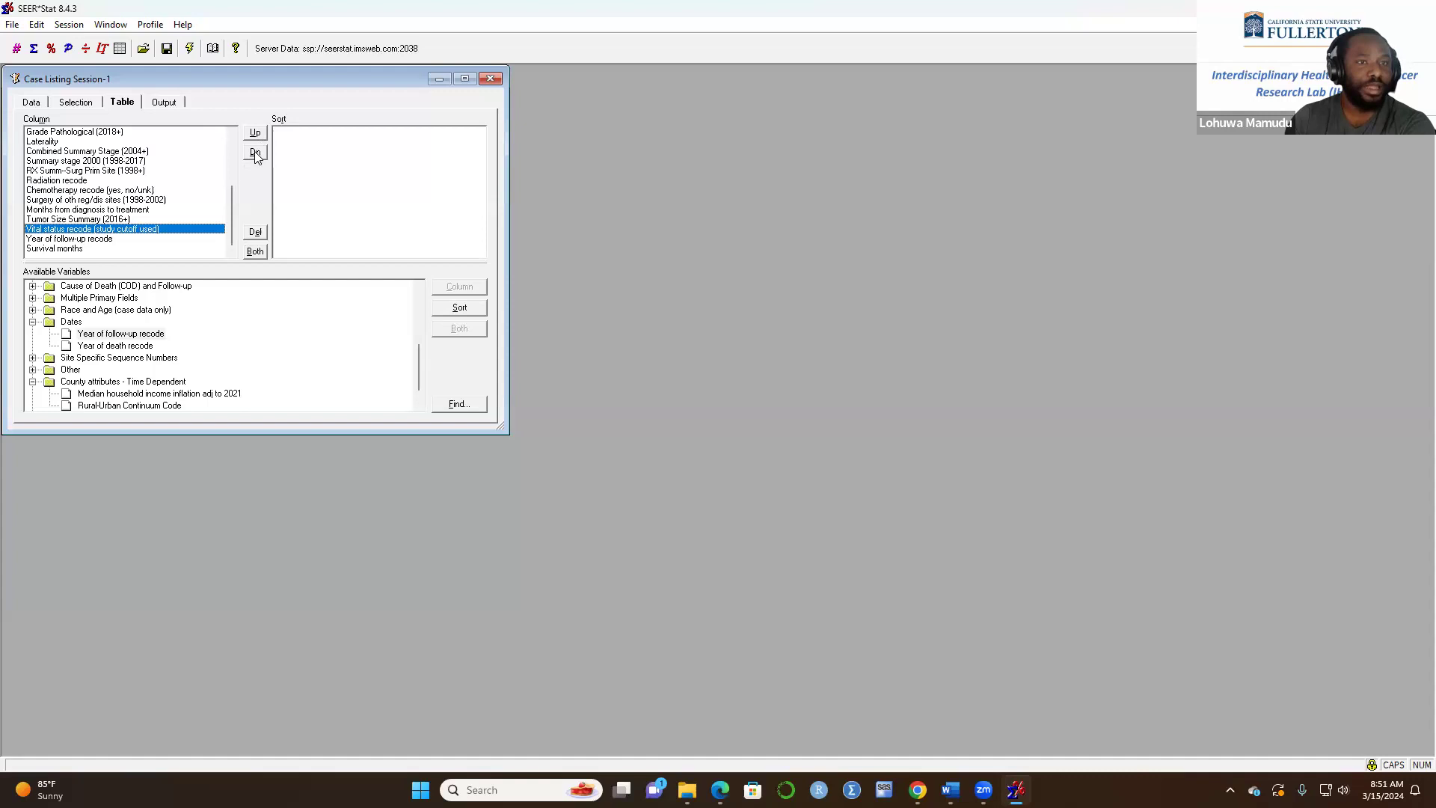
left_click(255, 153)
left_click(255, 153)
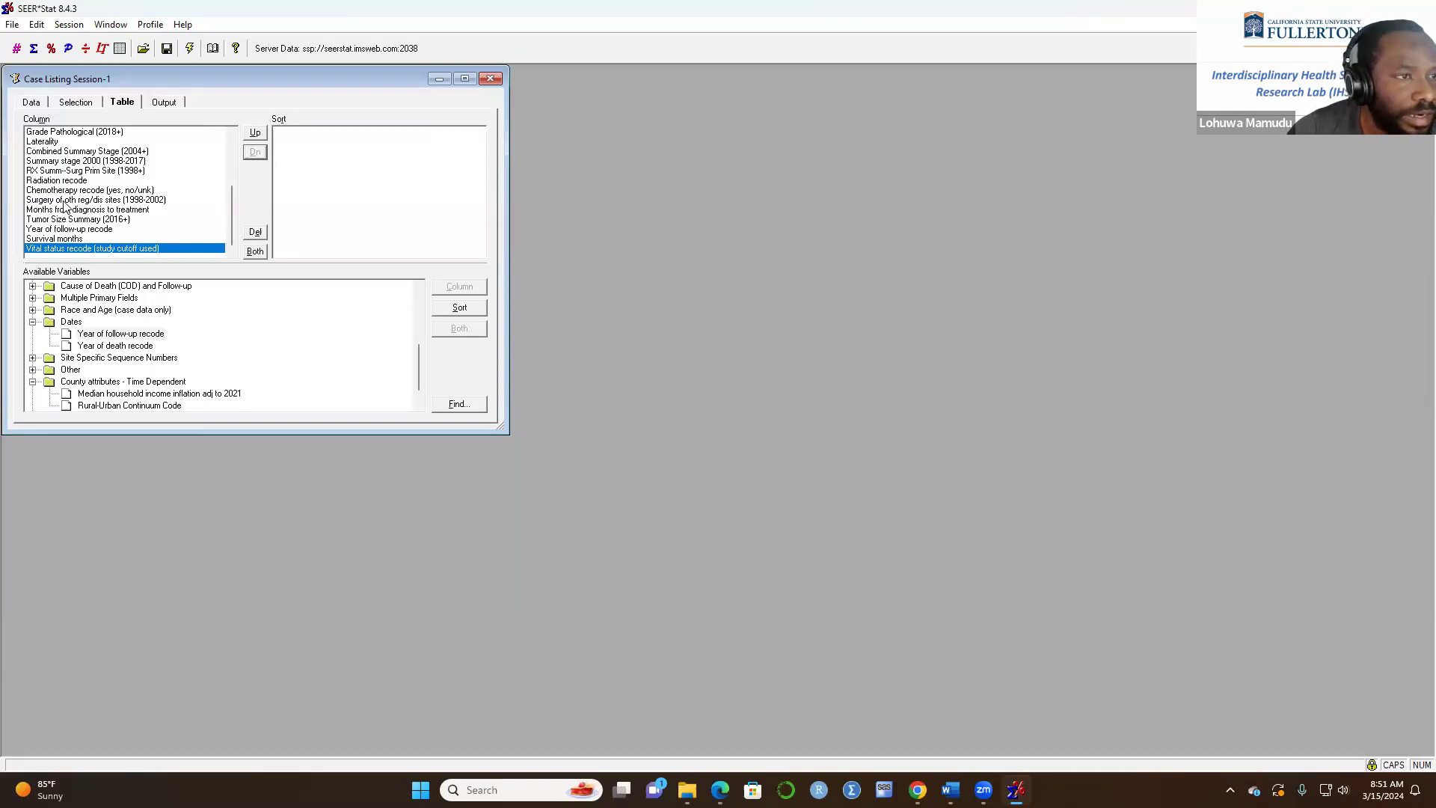
- Move Months from diagnosis to treatment down the column order to between Year of follow-up recode and Survival months
scroll(65, 206, "up", 4)
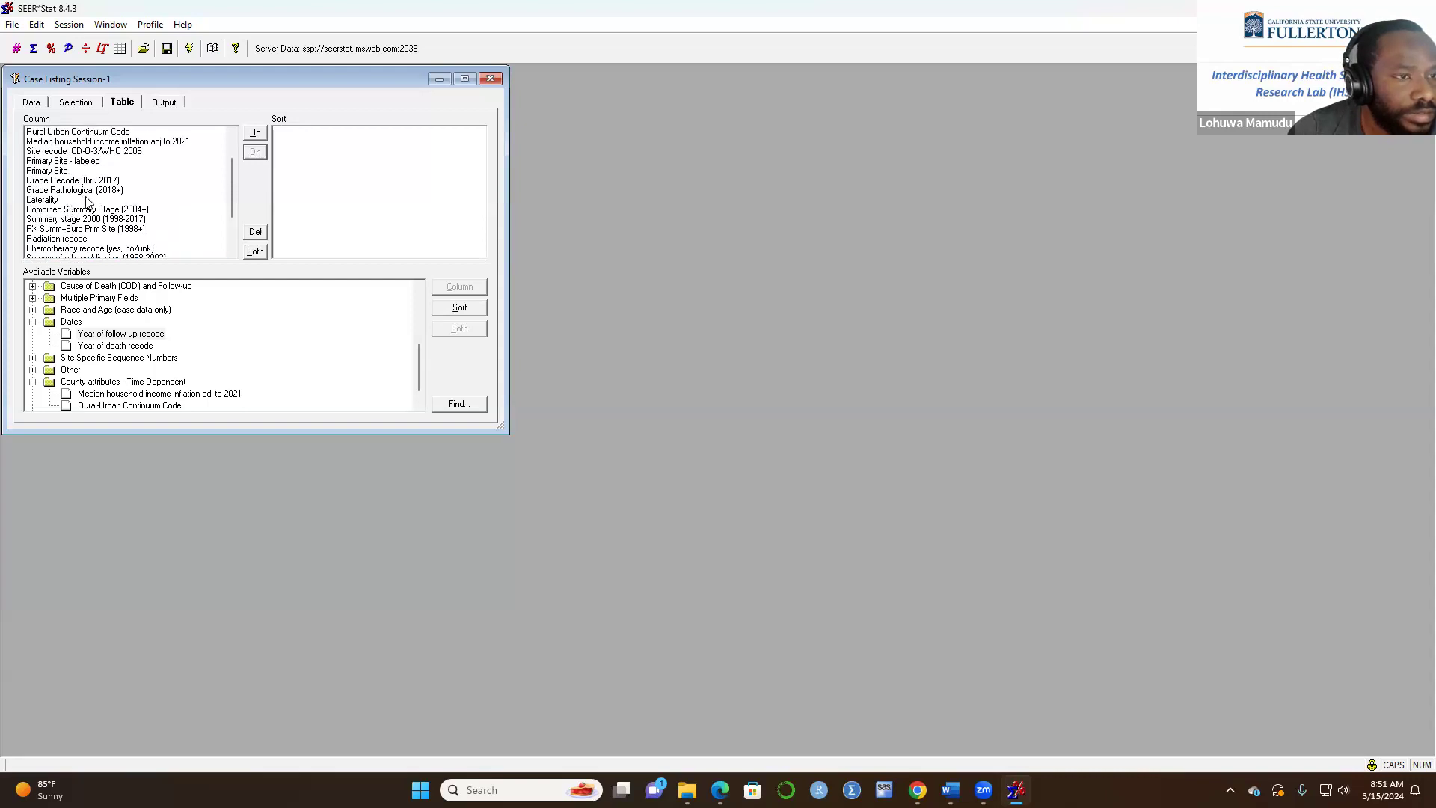
scroll(90, 202, "up", 3)
scroll(93, 203, "down", 4)
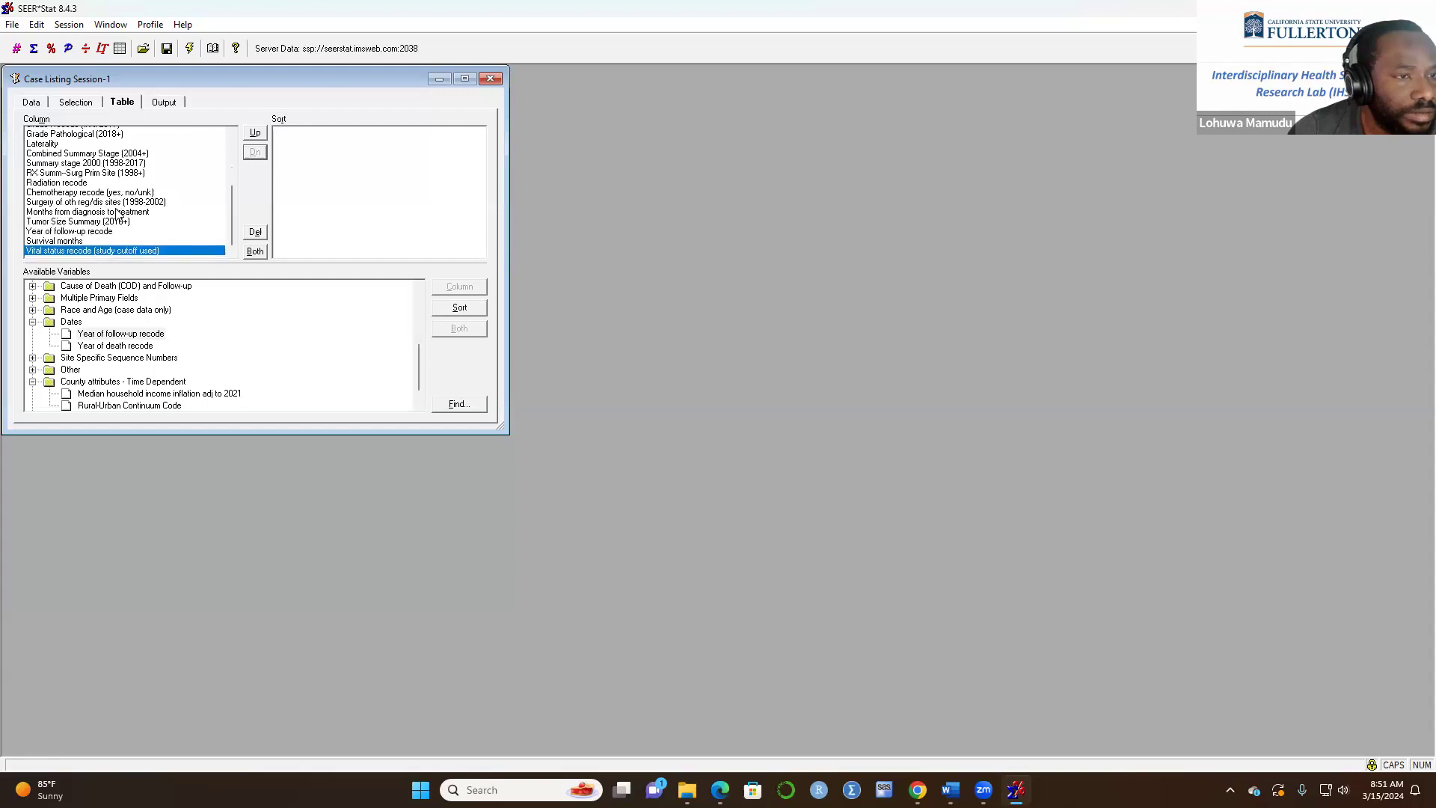
left_click(101, 211)
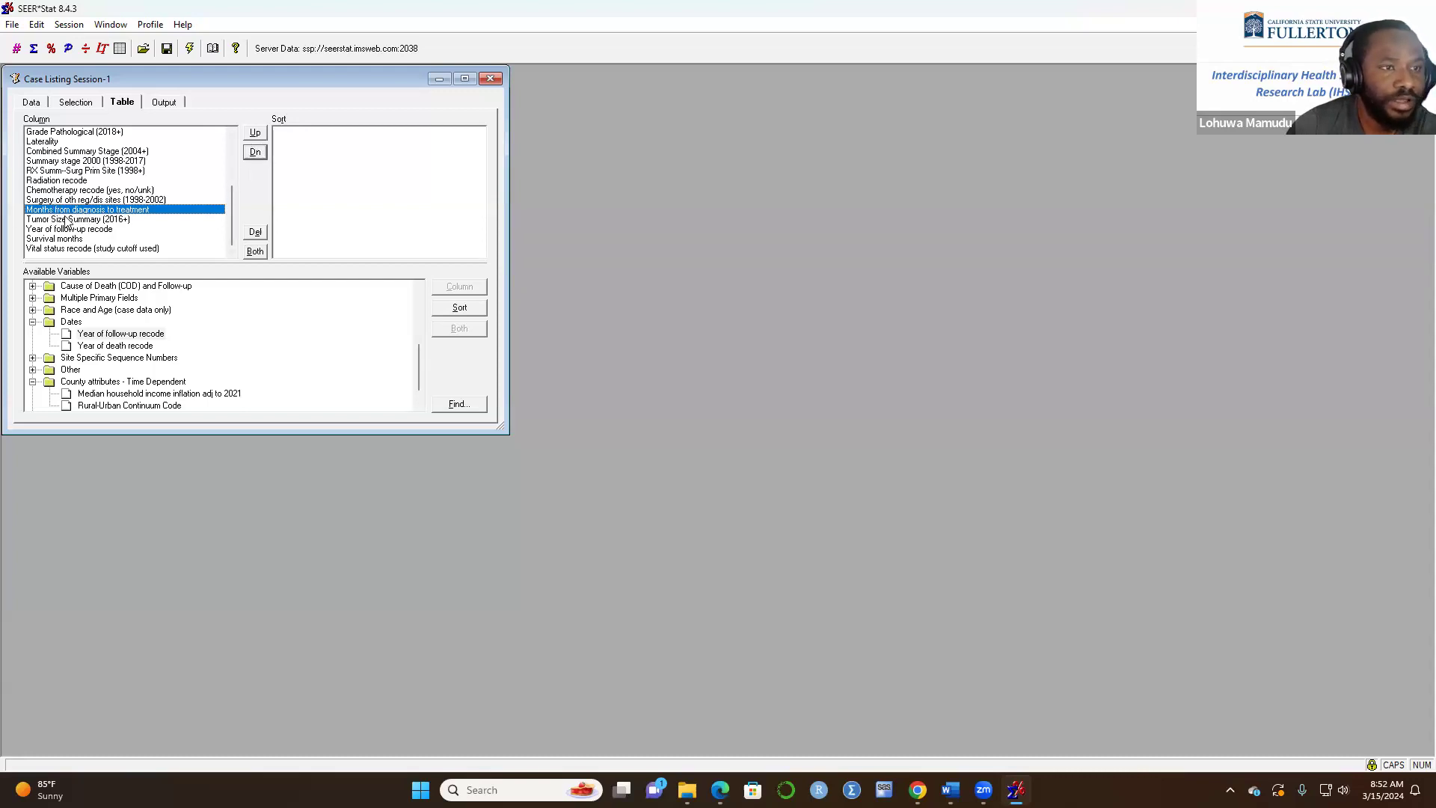
left_click(255, 152)
left_click(255, 152)
left_click(255, 152)
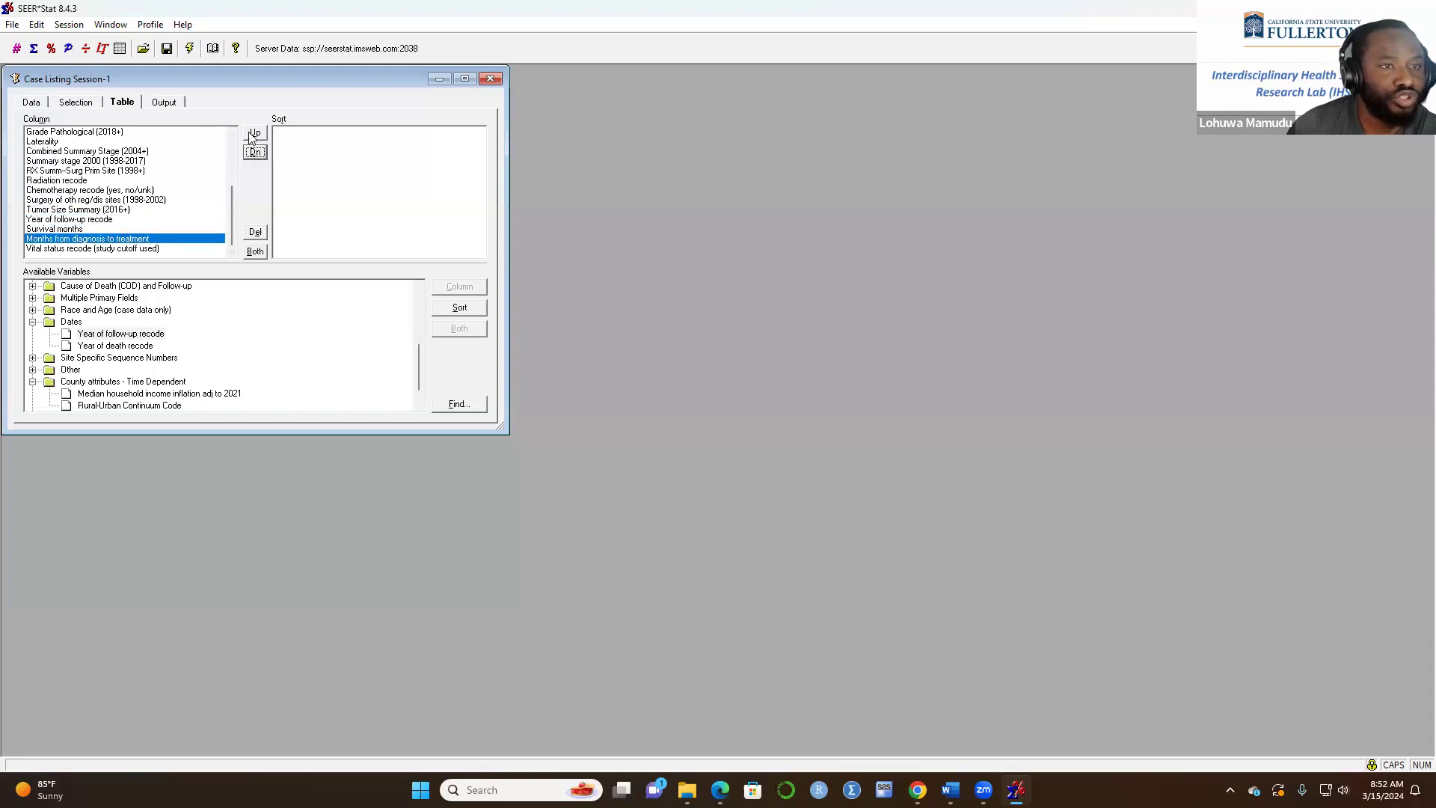
left_click(255, 132)
scroll(150, 225, "up", 5)
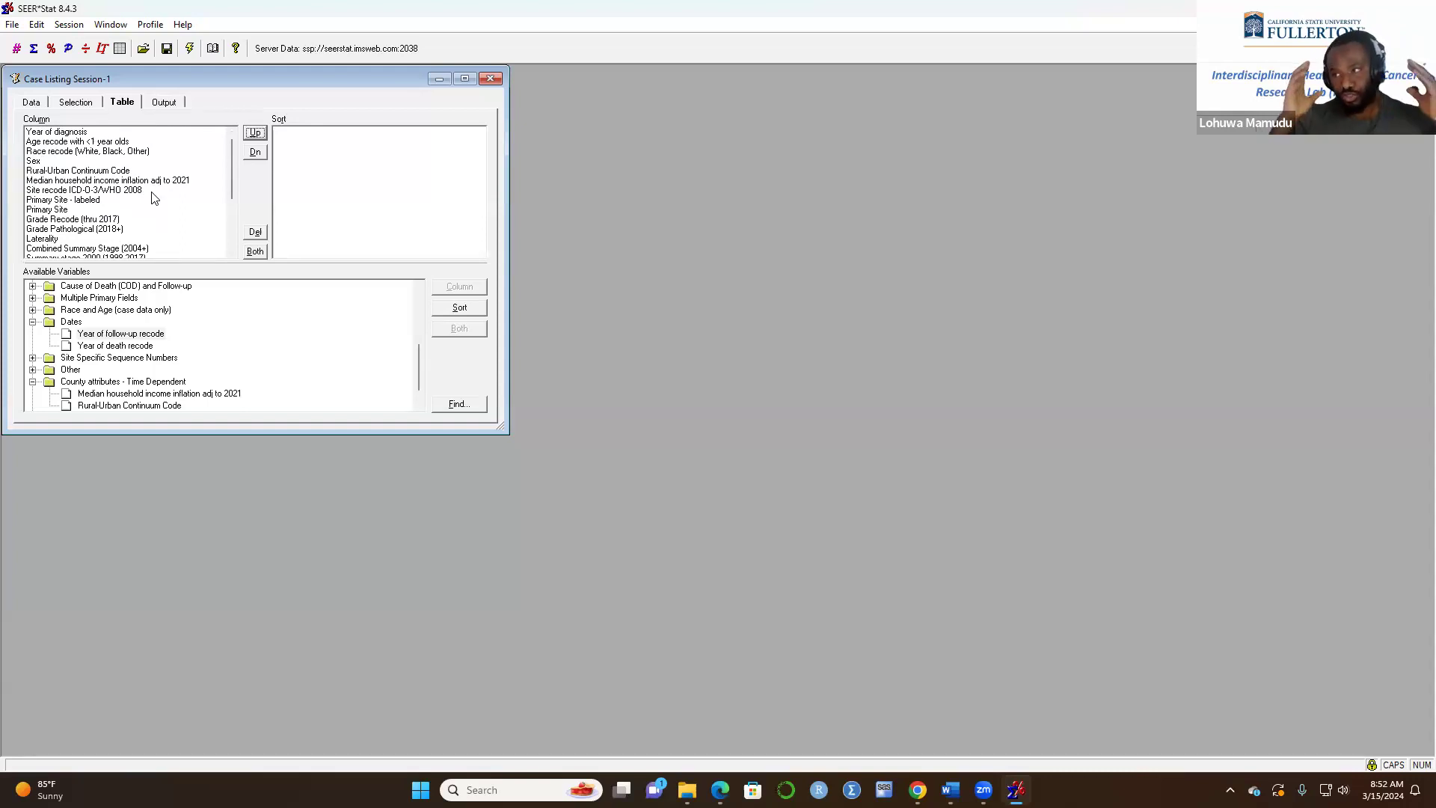
- Enter "Black Lung Cancer SEER Data_2000-2020" as the output title of the case listing
left_click(167, 104)
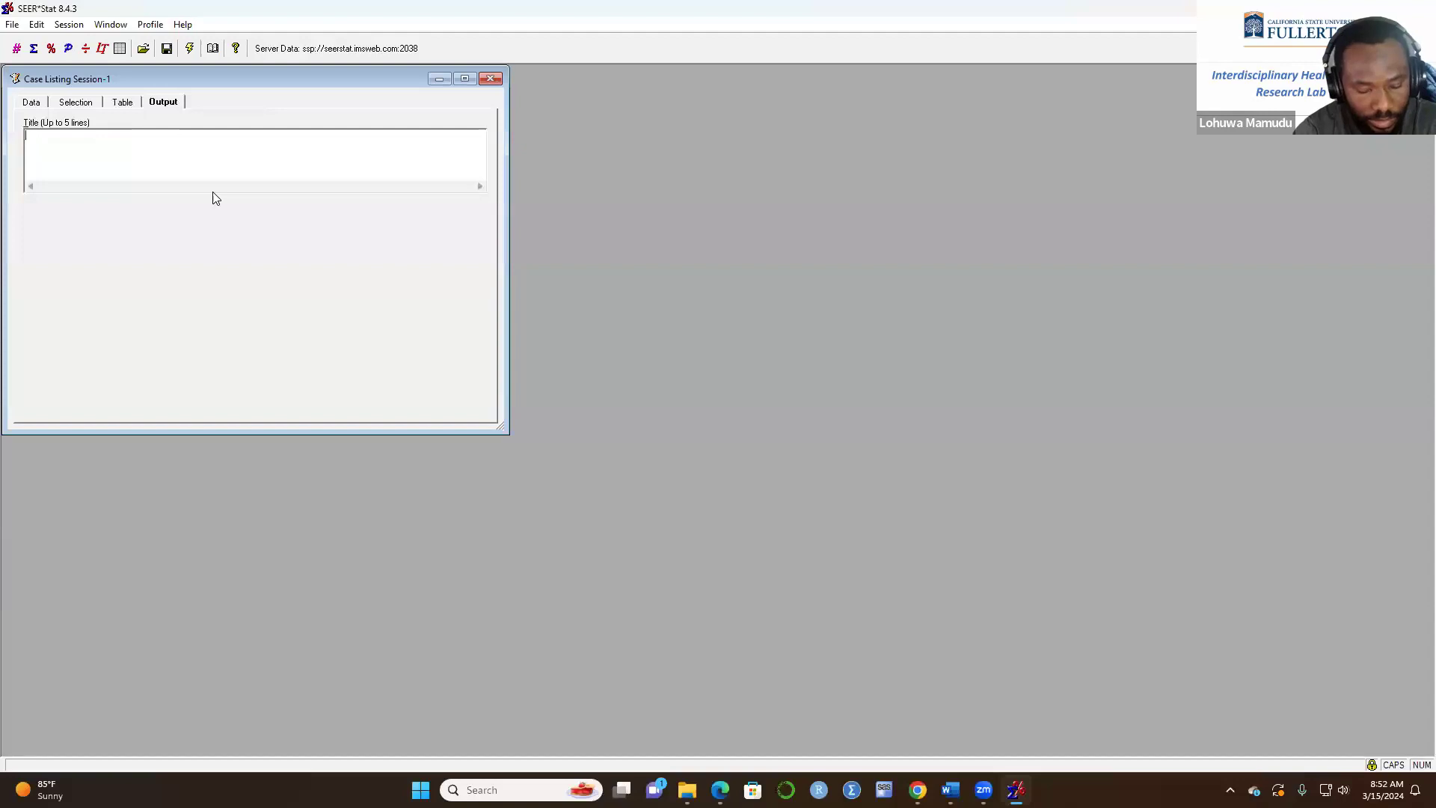
key("Caps_Lock")
type("b")
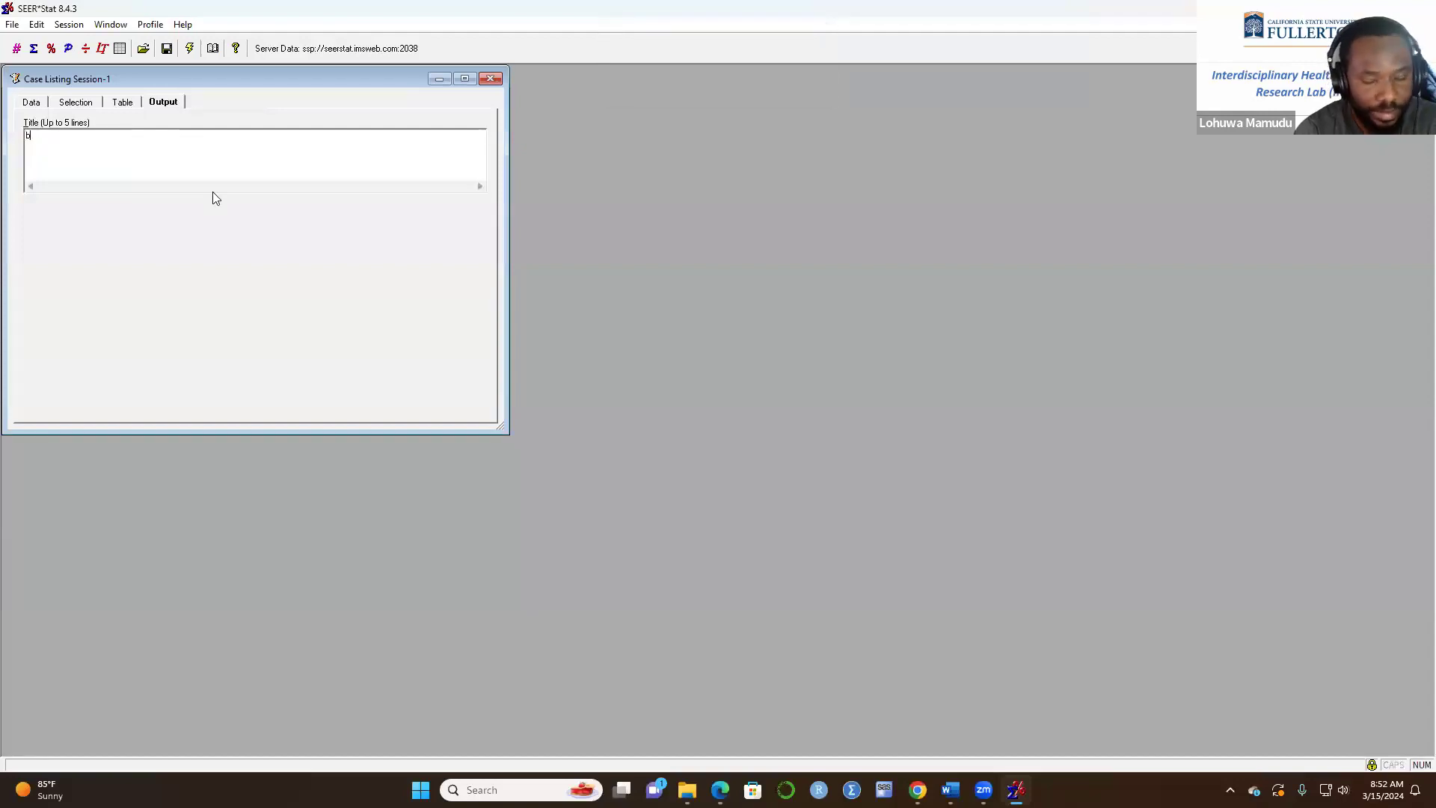
key("Caps_Lock")
type("B")
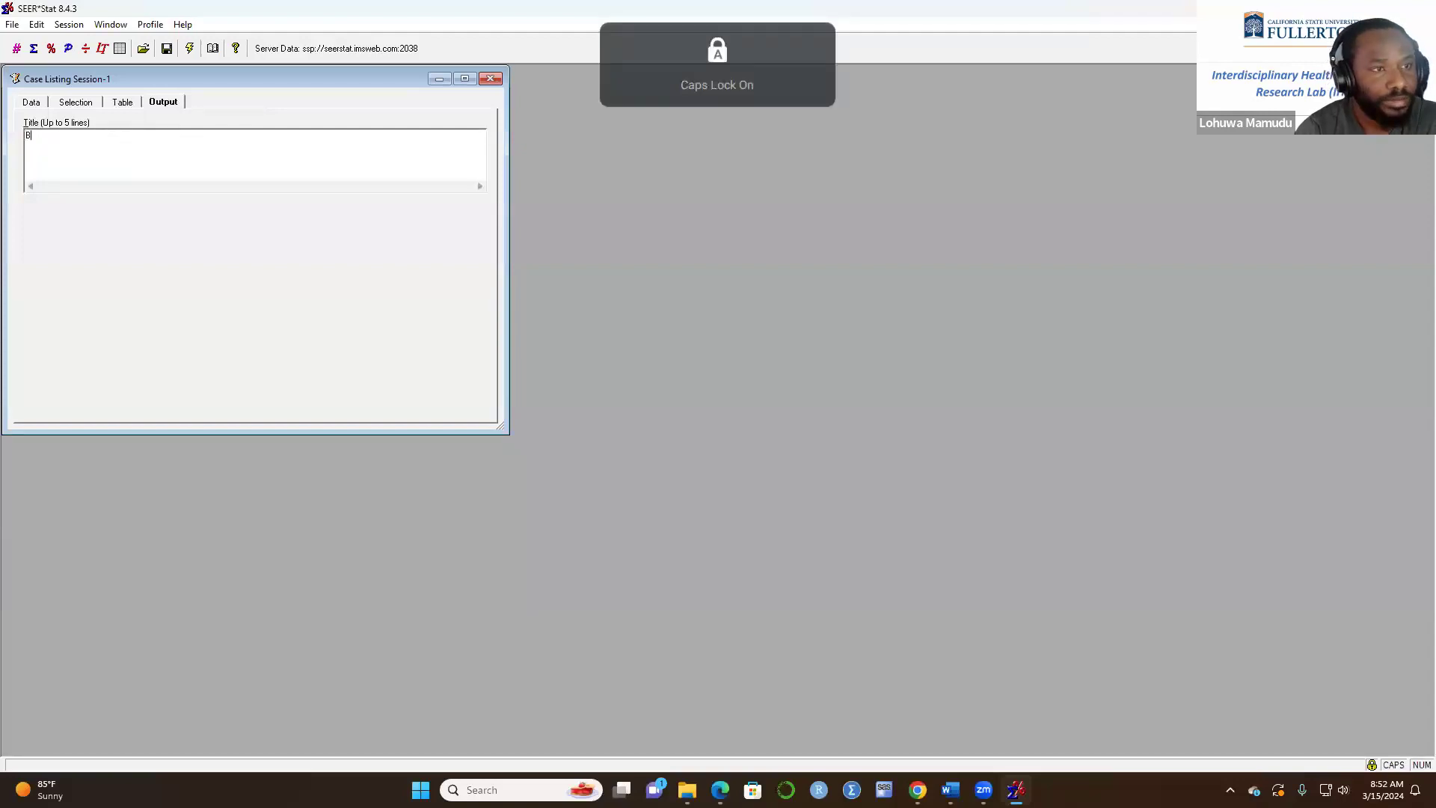
key("Caps_Lock")
type("lack")
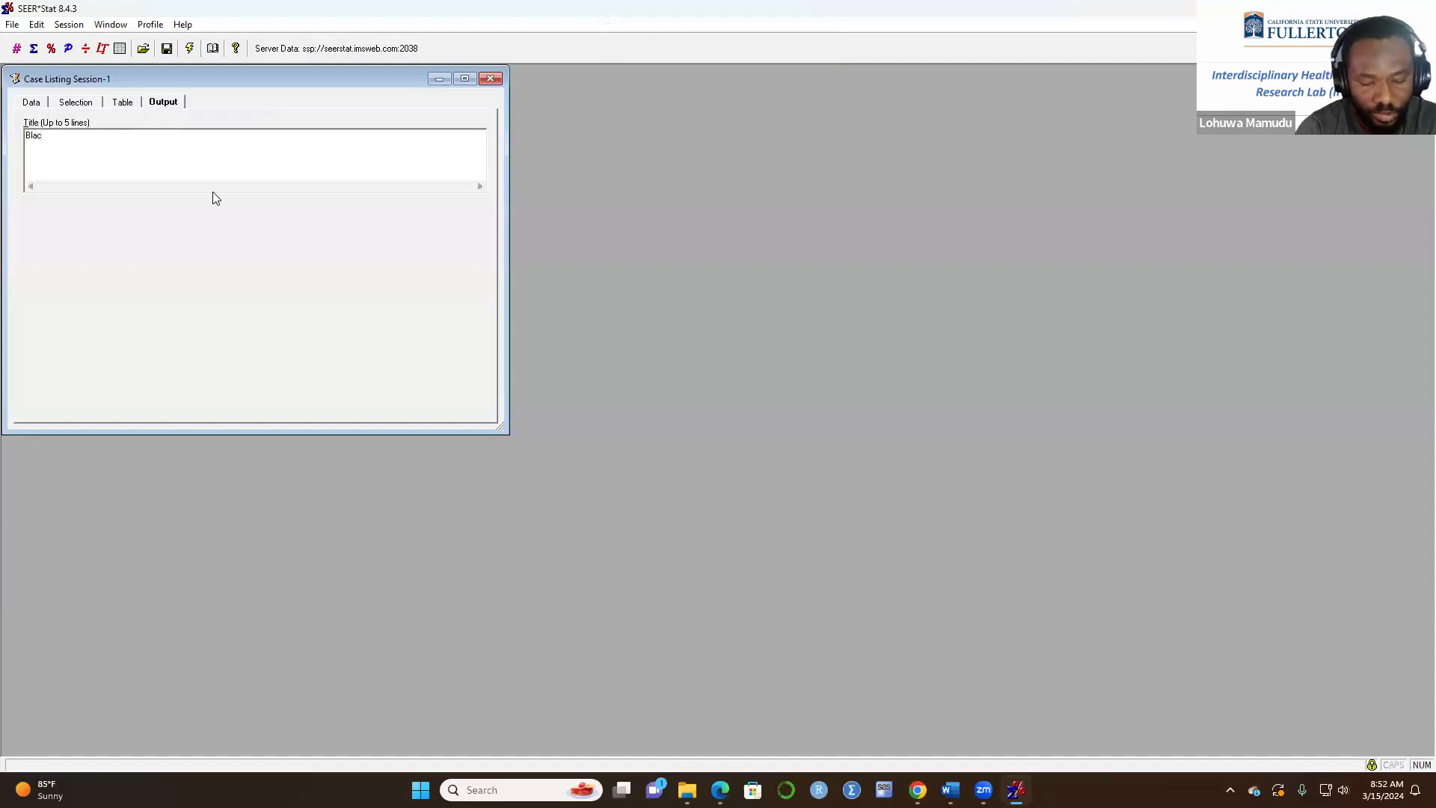
key("Caps_Lock")
type("L")
key("Caps_Lock")
type("ung")
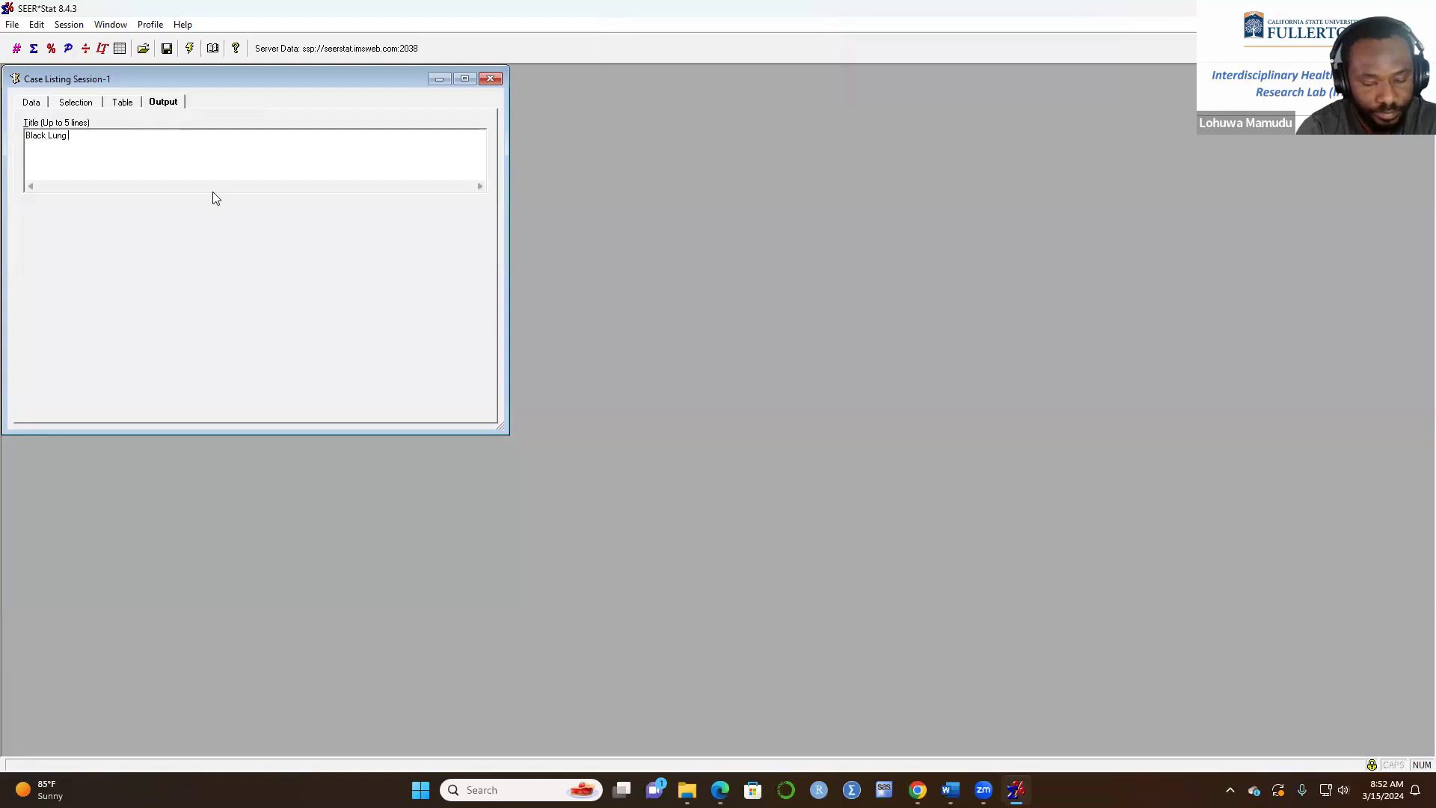
key("Caps_Lock")
type("C")
key("Caps_Lock")
type("ancer")
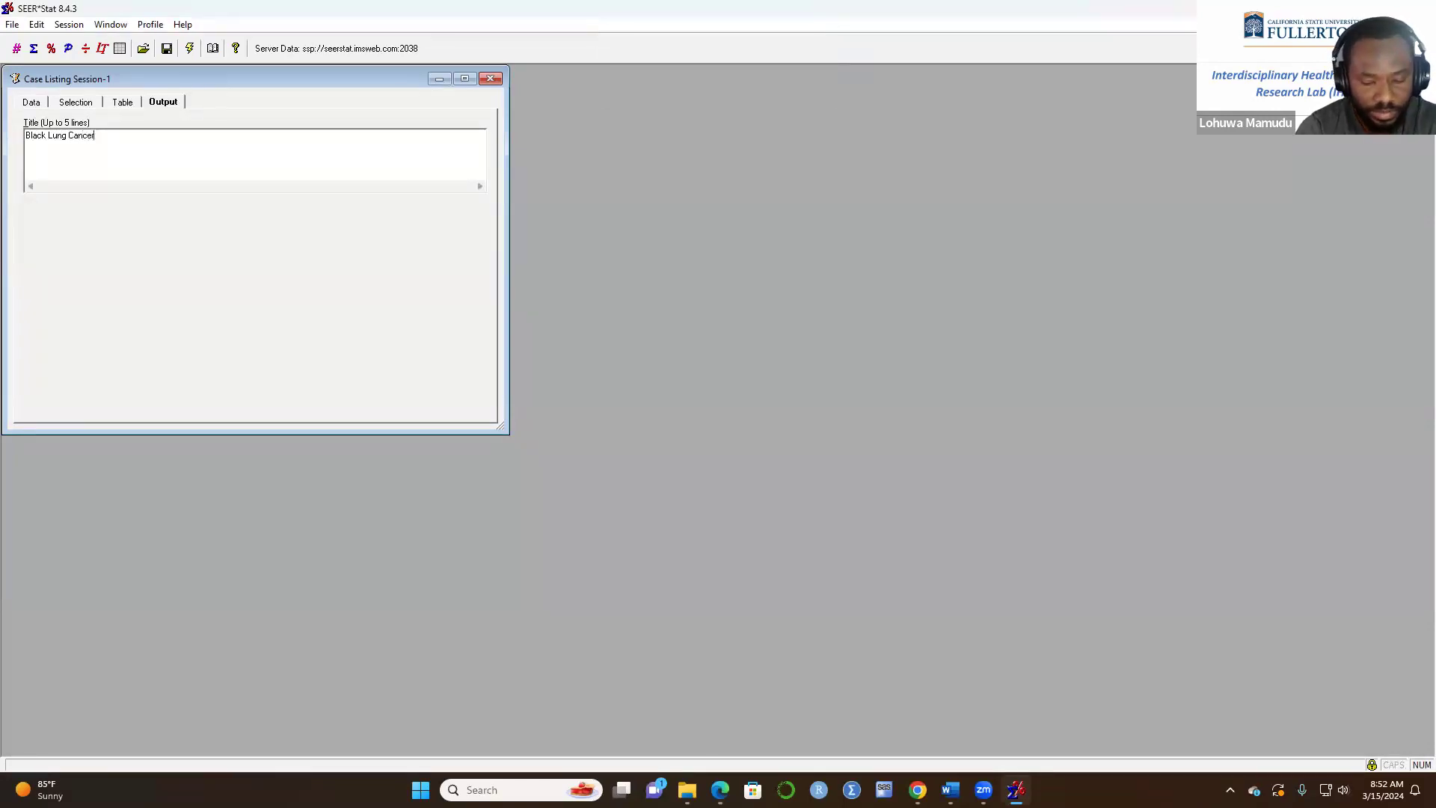
key("Caps_Lock")
type("SEER D")
type("A")
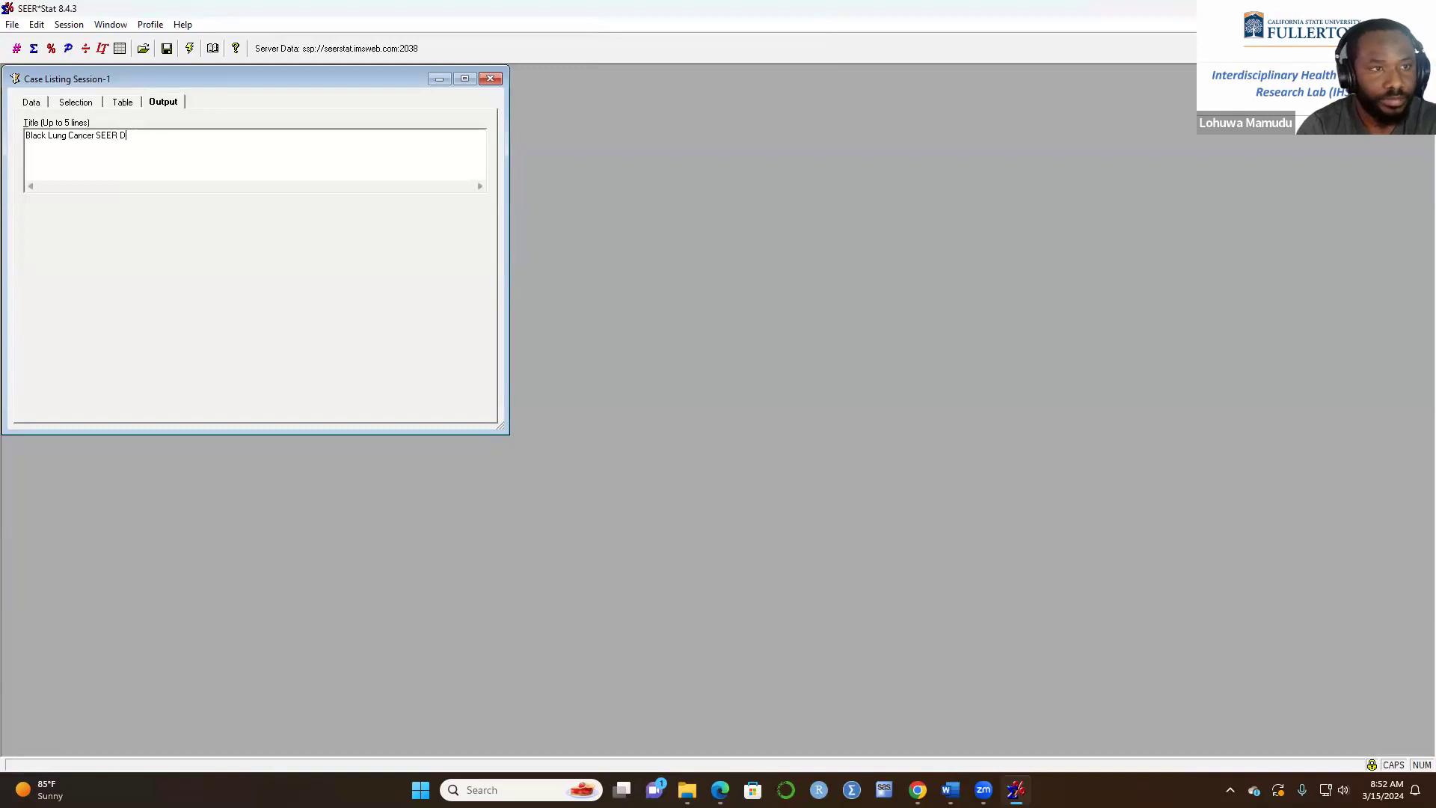
key("BackSpace")
key("Caps_Lock")
type("Da")
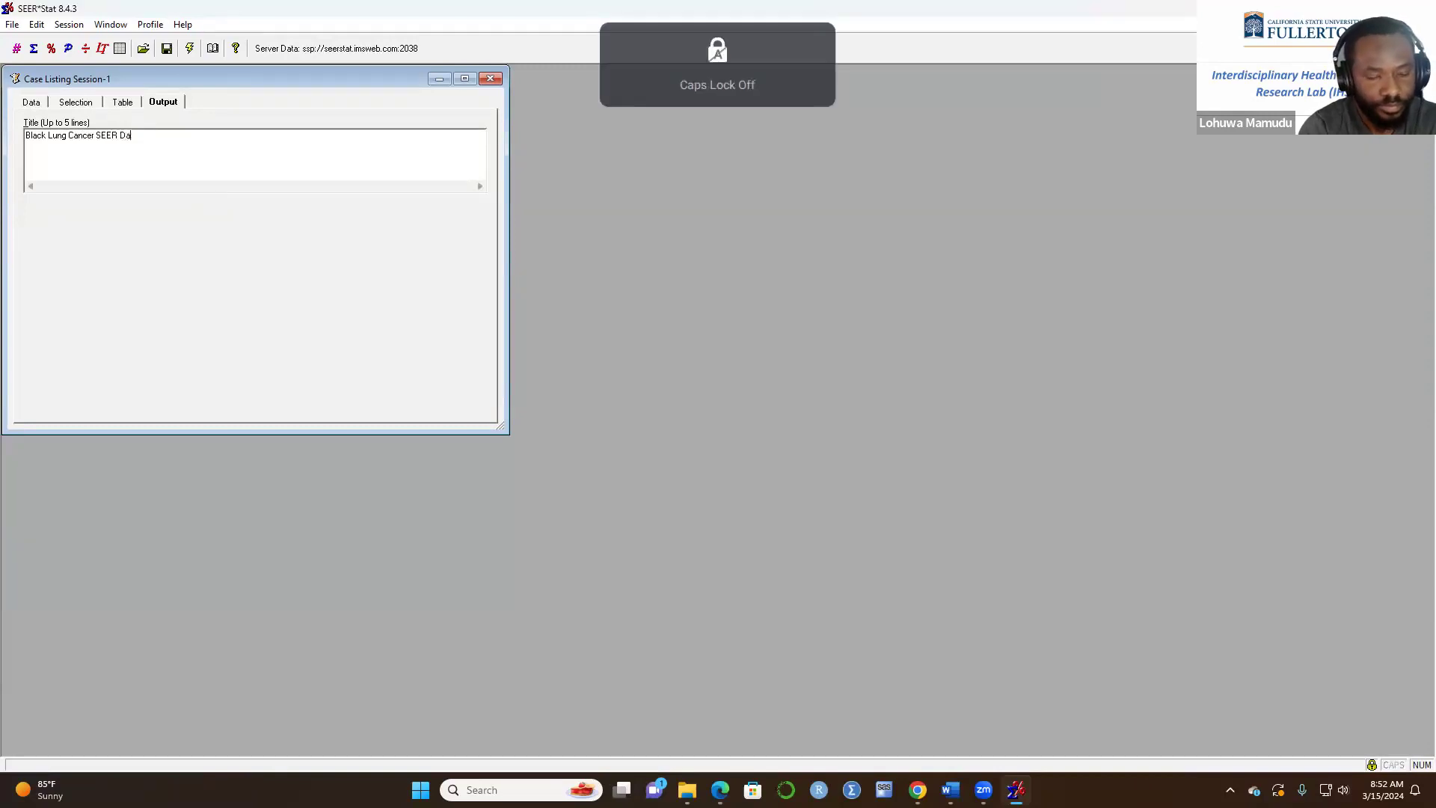
type("ta_200-202")
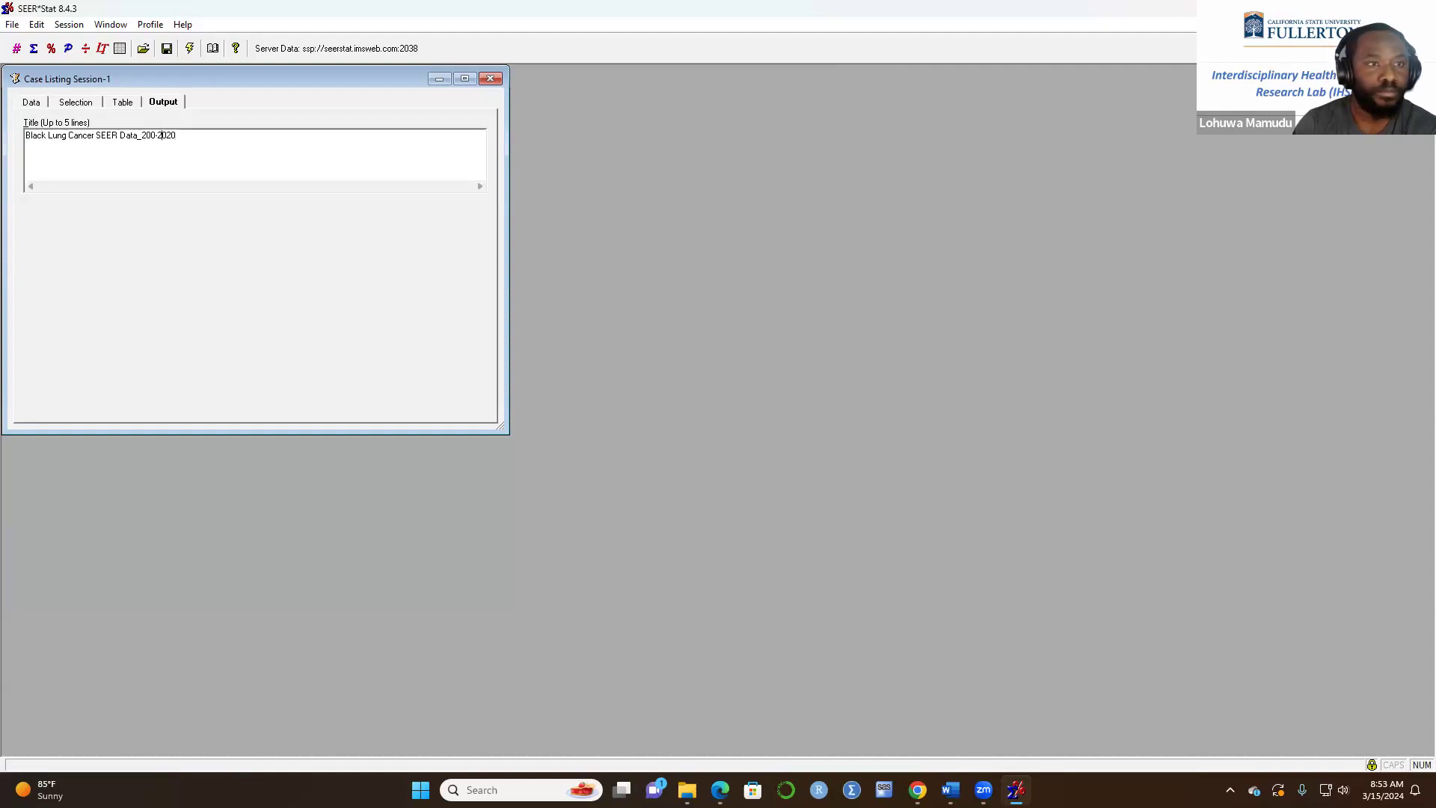
type("0")
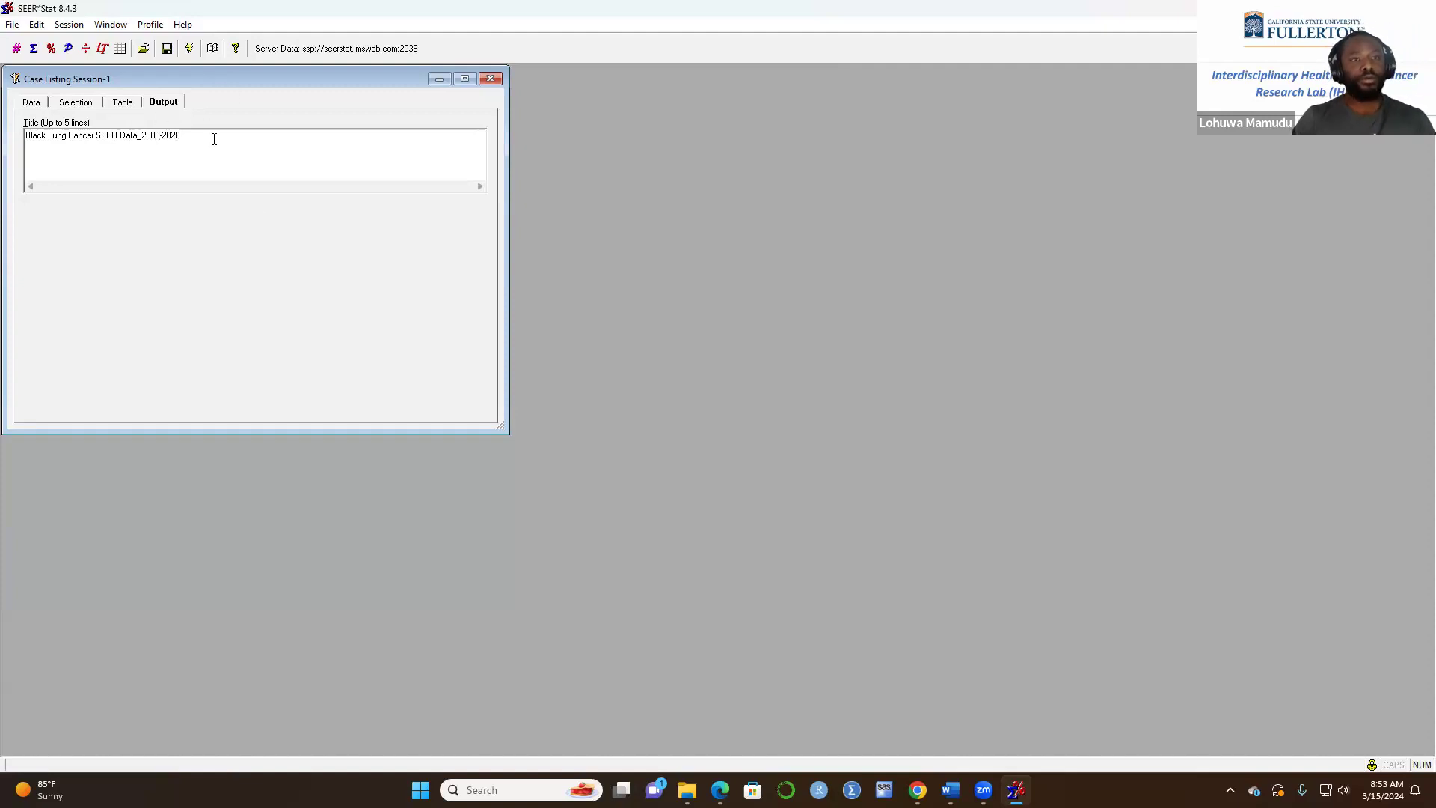
left_click(190, 49)
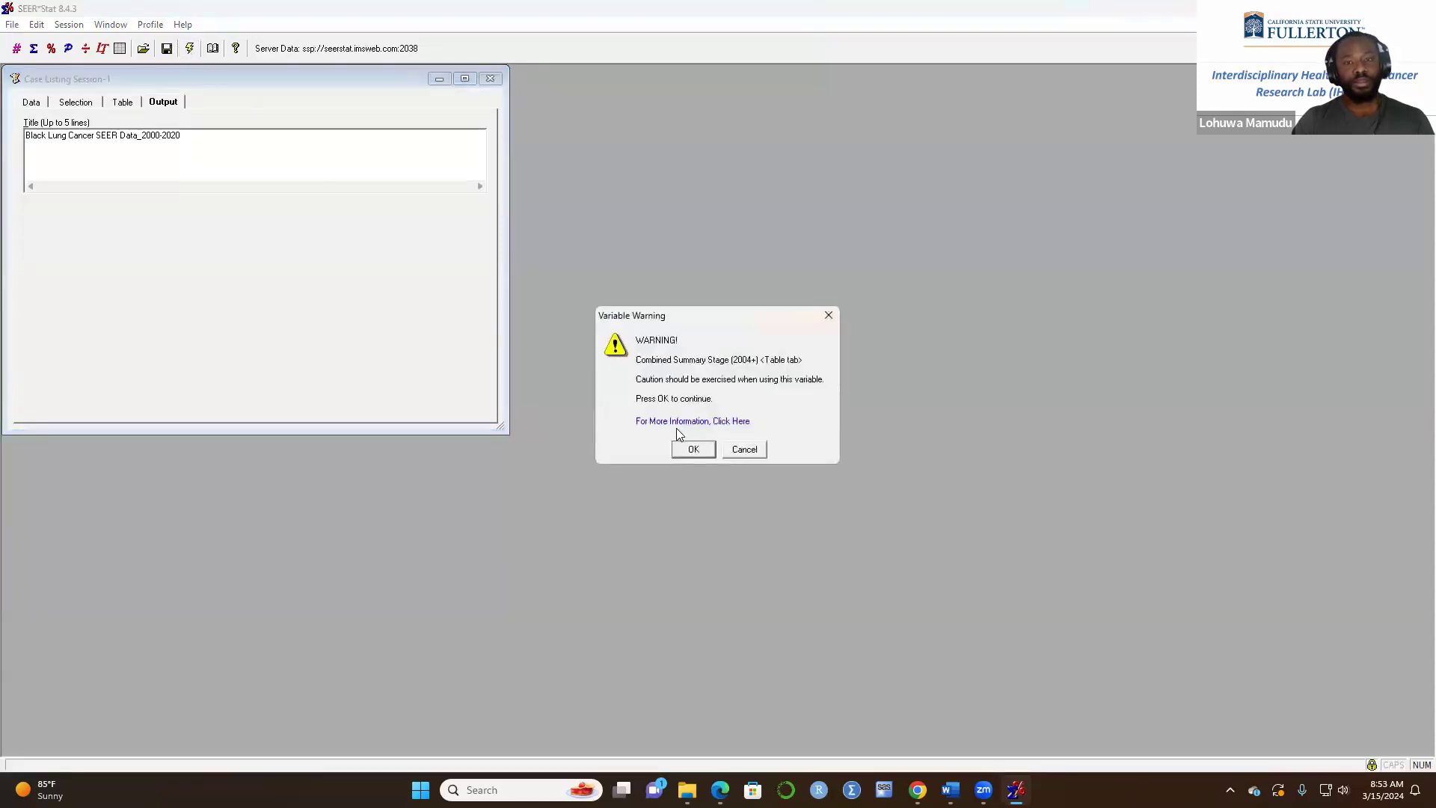
left_click(693, 449)
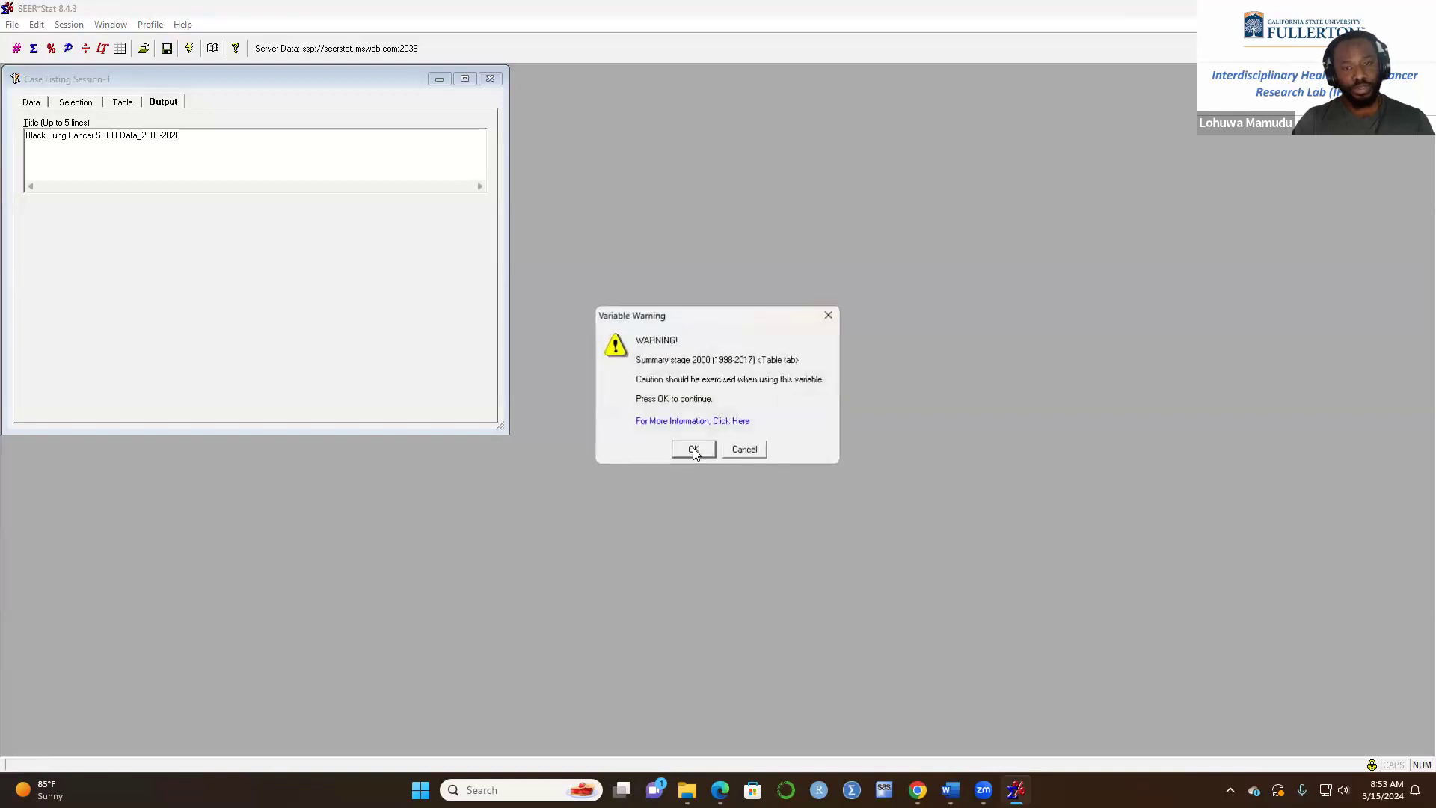
left_click(693, 450)
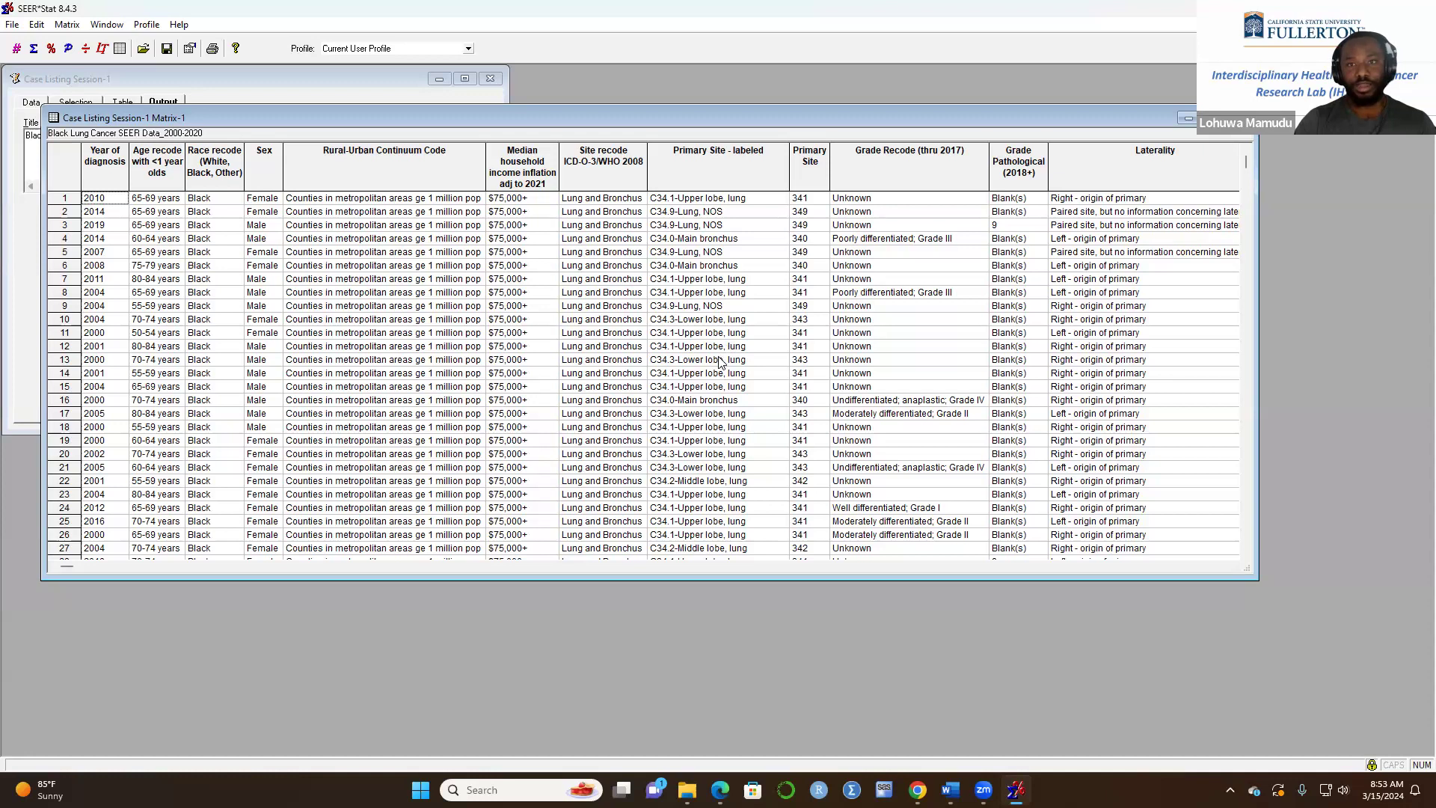
- Open Excel and create a blank workbook to receive the case listing data
left_click(520, 790)
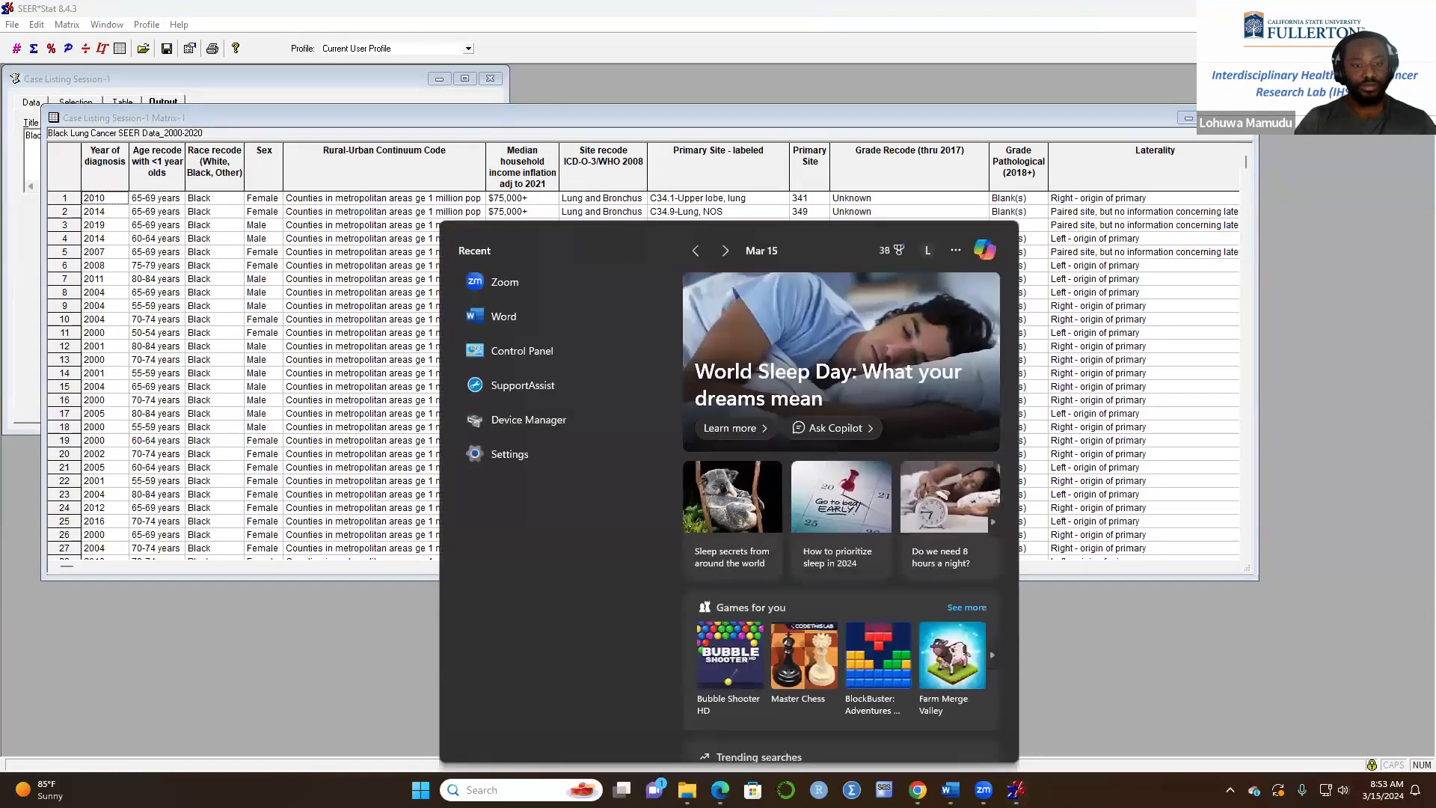
left_click(420, 790)
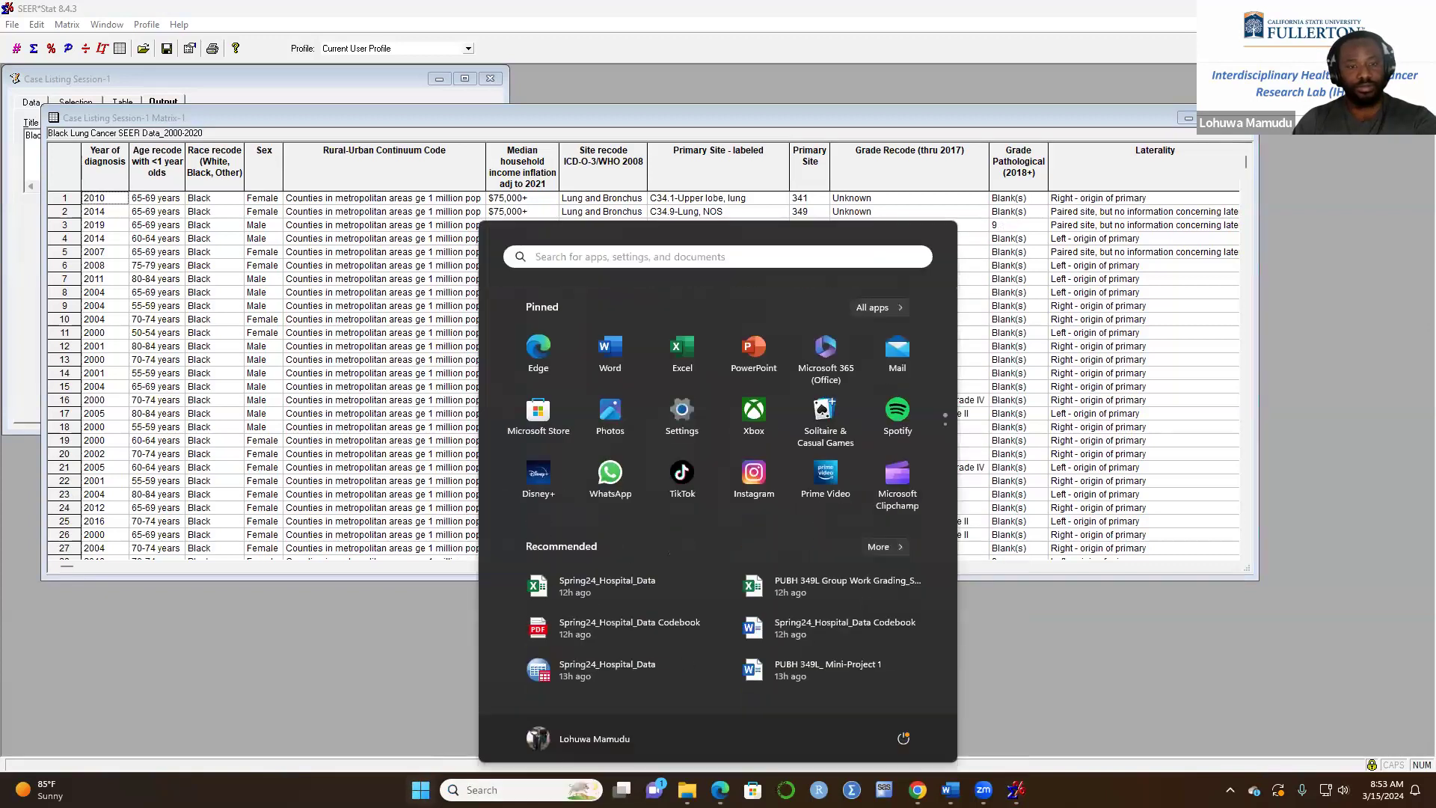
left_click(681, 350)
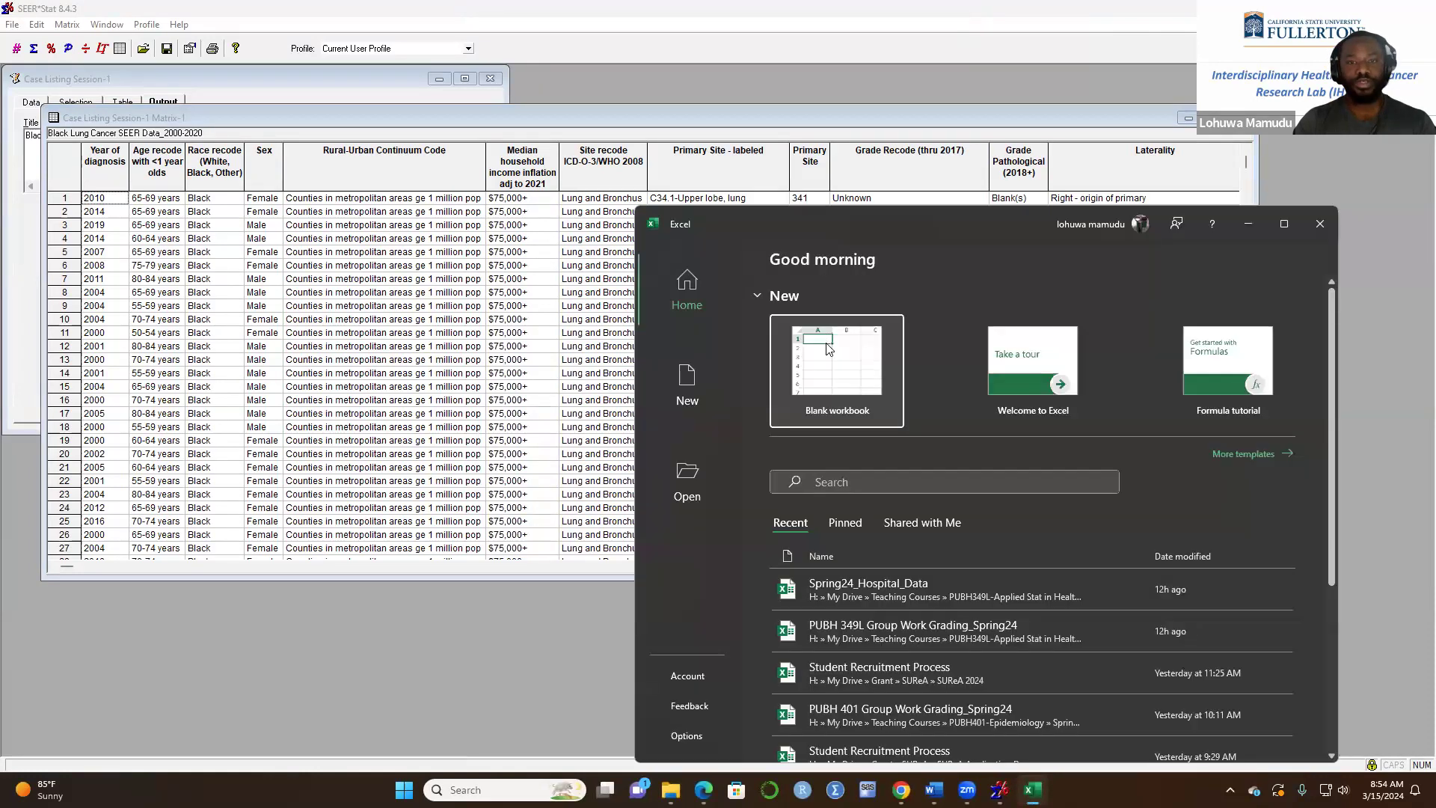
left_click(832, 341)
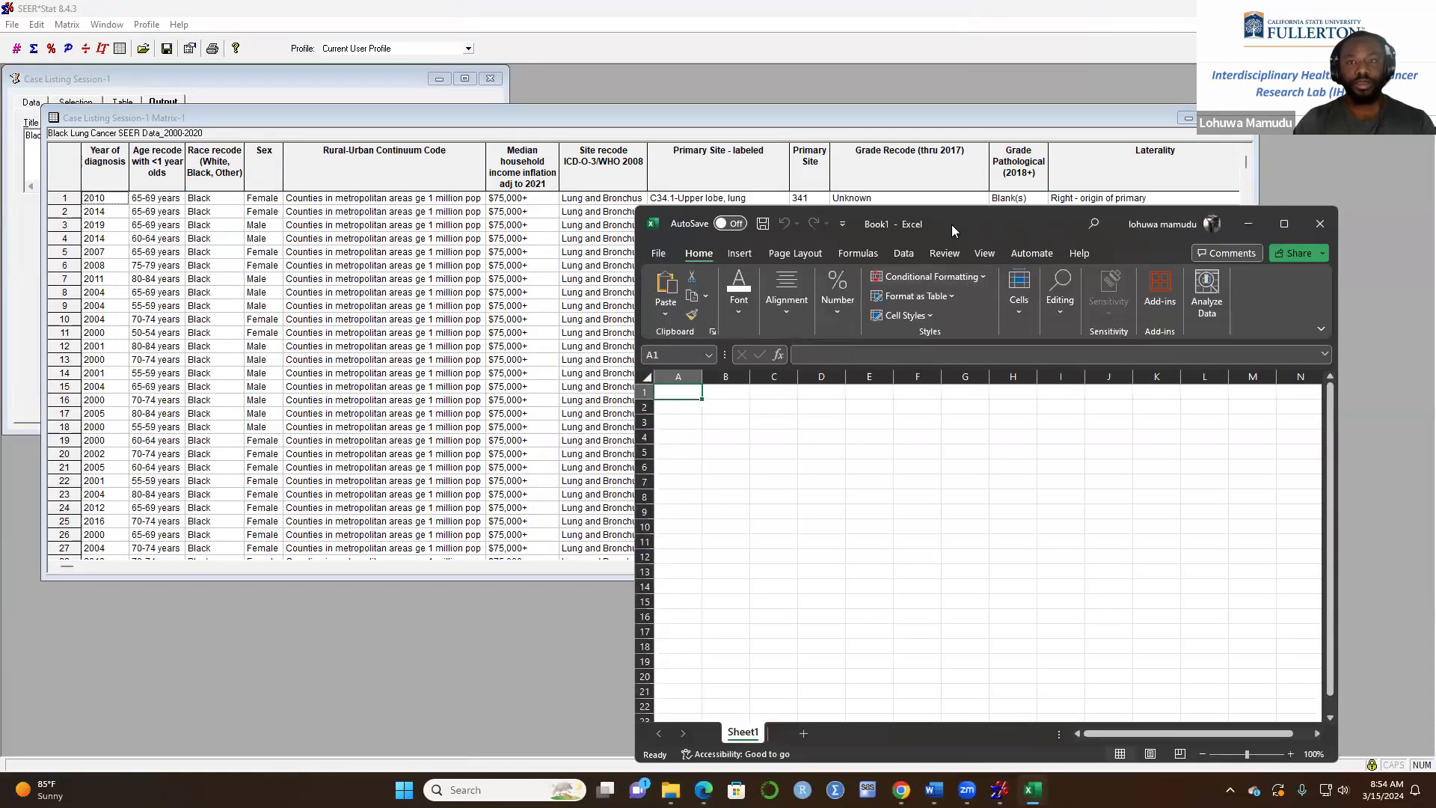
- Switch back to SEER*Stat and copy the entire case listing matrix, including its column headers
left_click(120, 197)
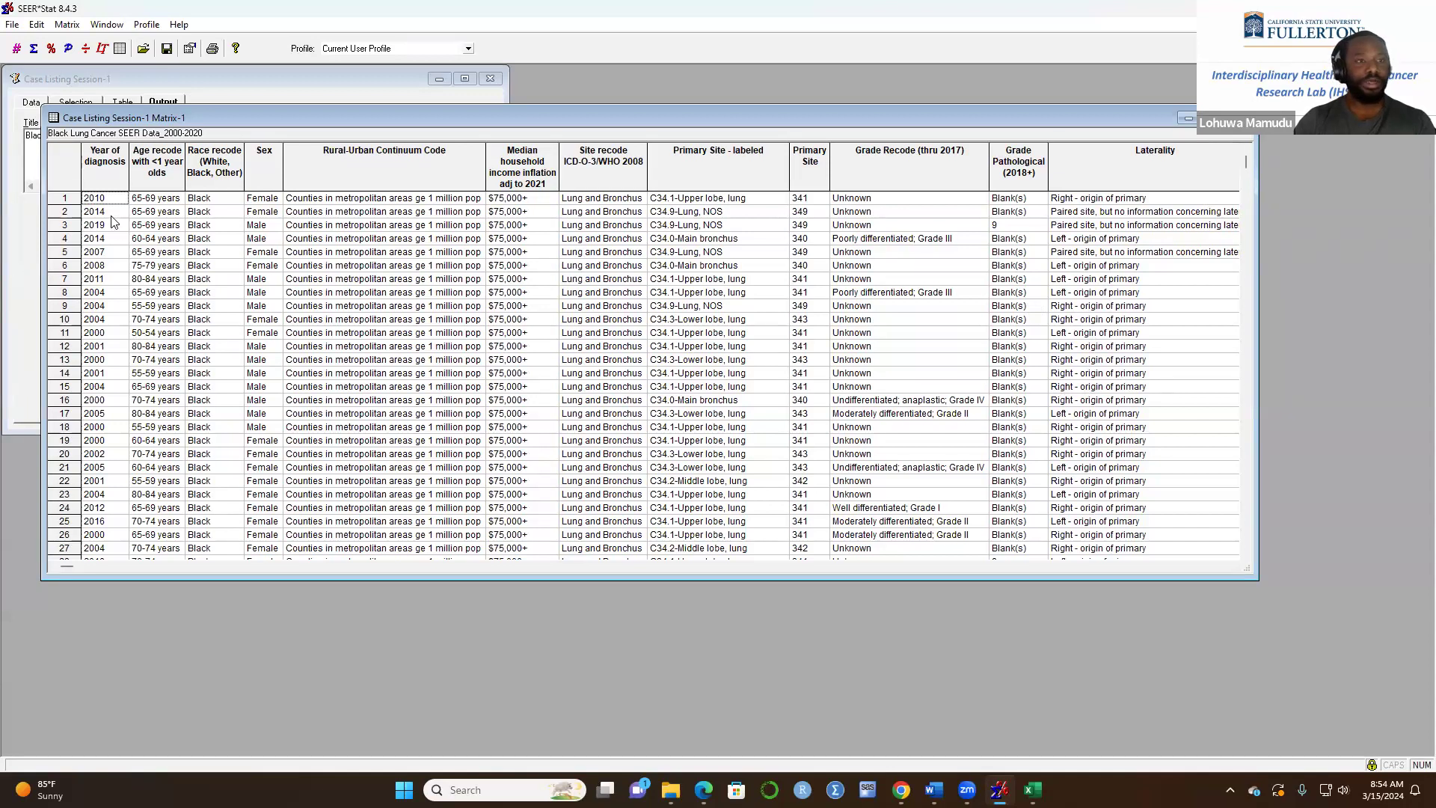
left_click(139, 199)
left_click(106, 200)
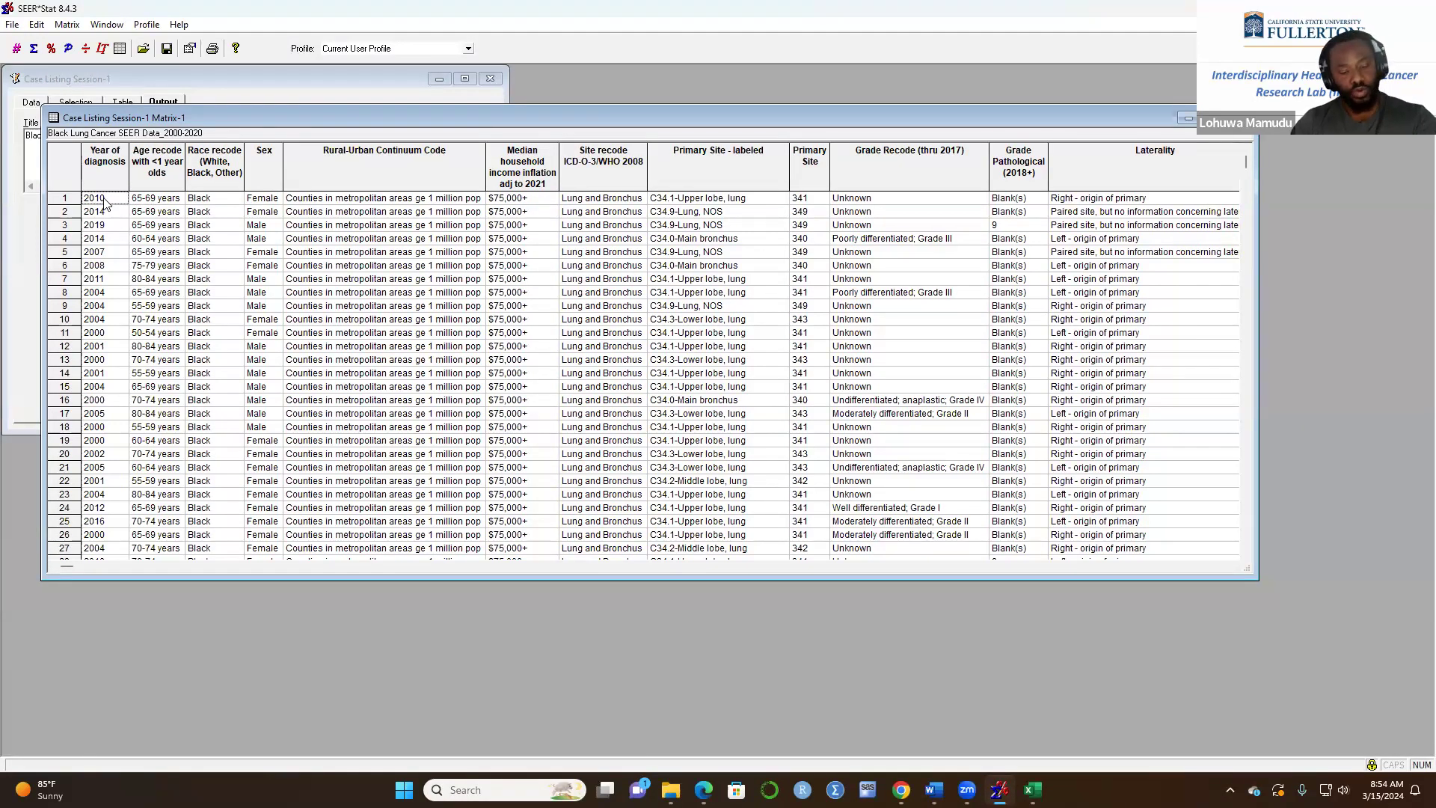
key("ctrl+a")
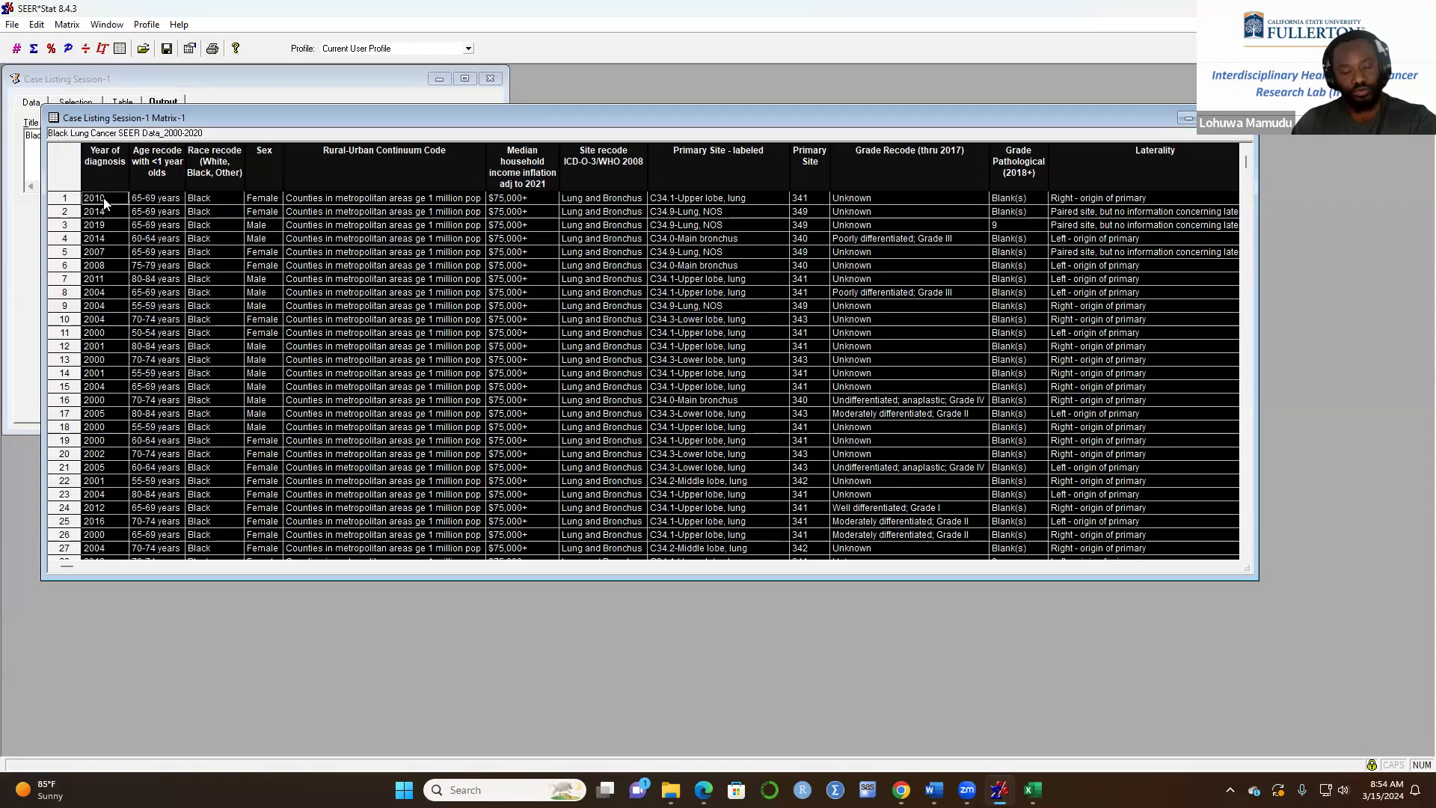
key("ctrl+c")
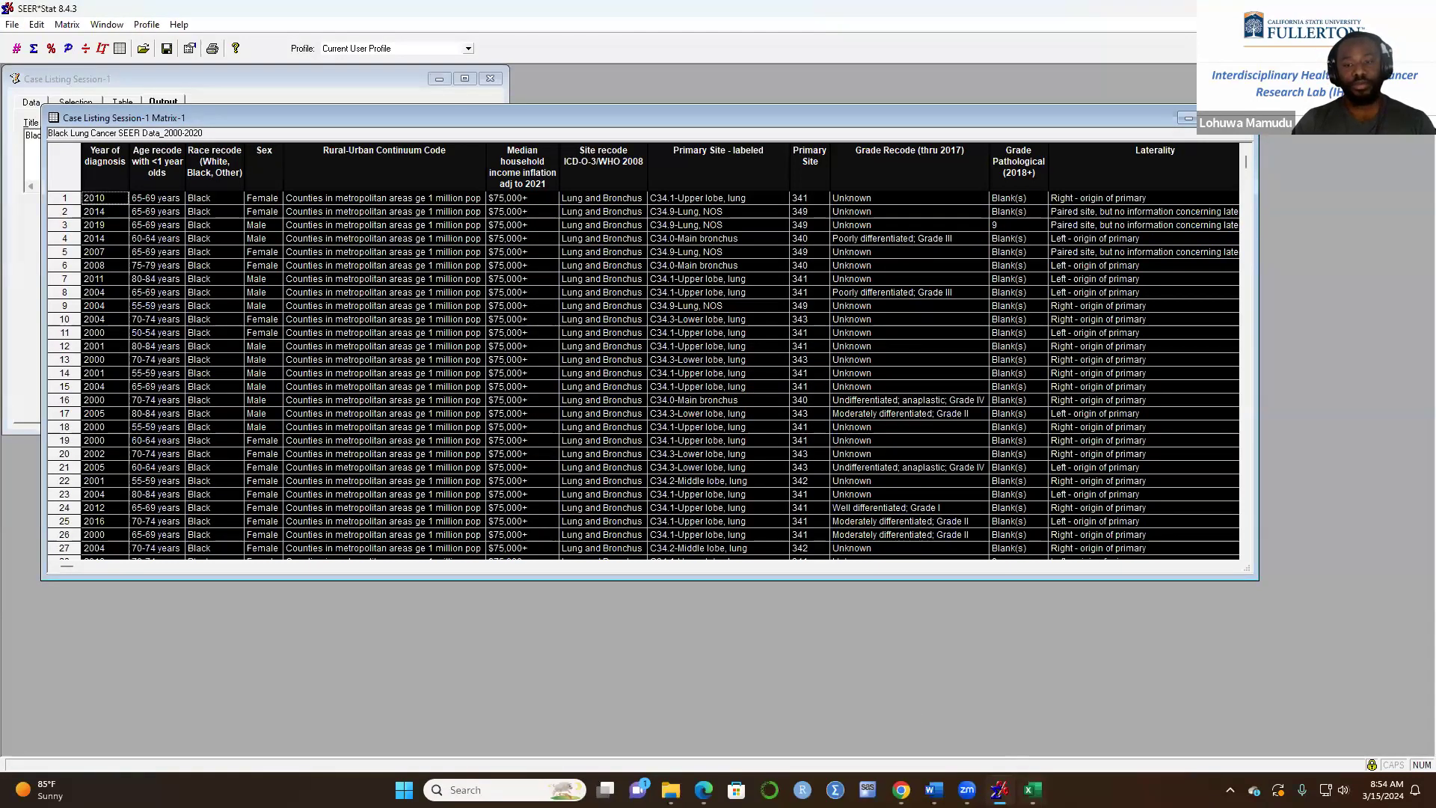
- Switch to the blank Excel workbook, paste the copied case listing at cell A1 of Sheet1, and maximize the workbook window
left_click(1031, 789)
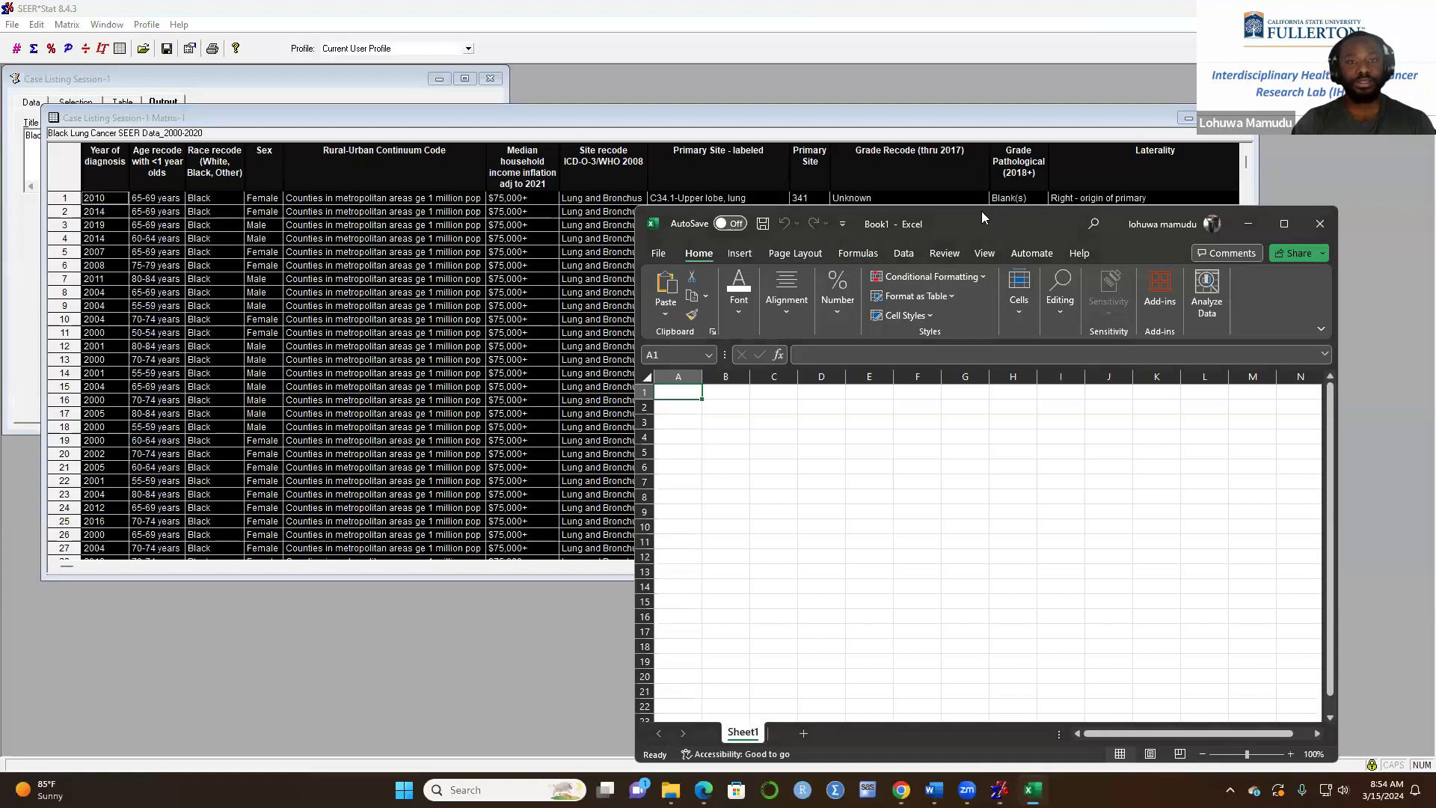
left_click_drag(981, 211, 644, 97)
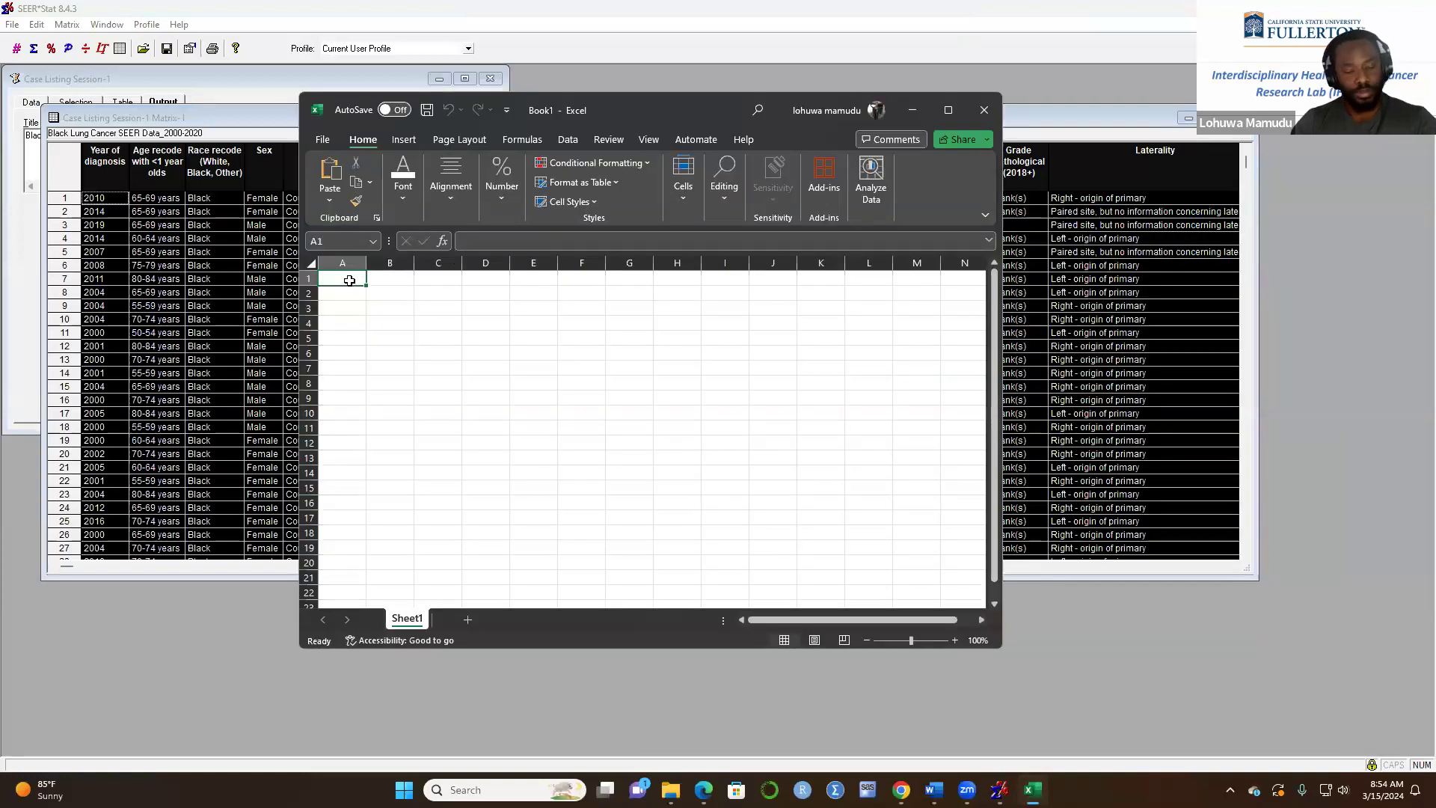
key("ctrl+v")
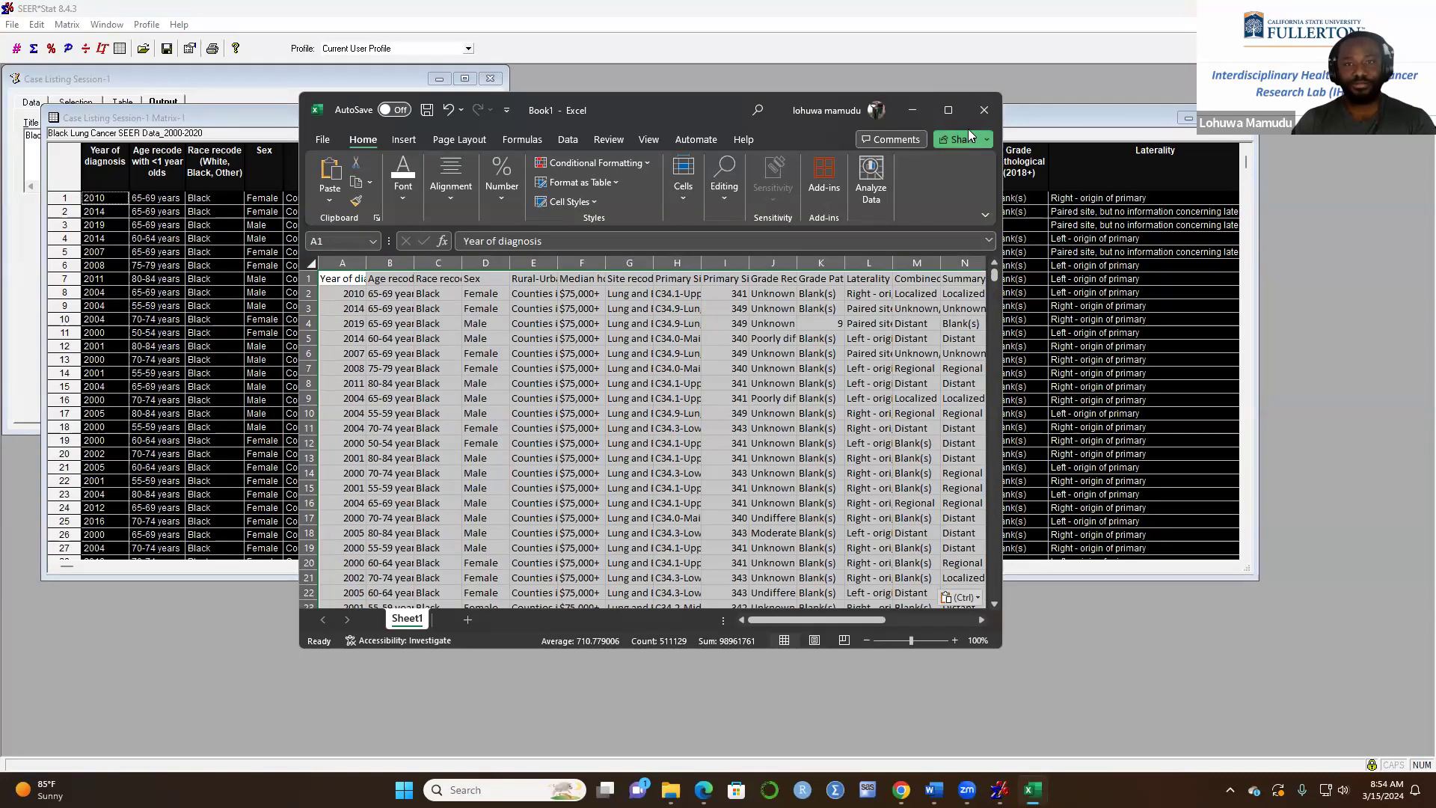
left_click(947, 109)
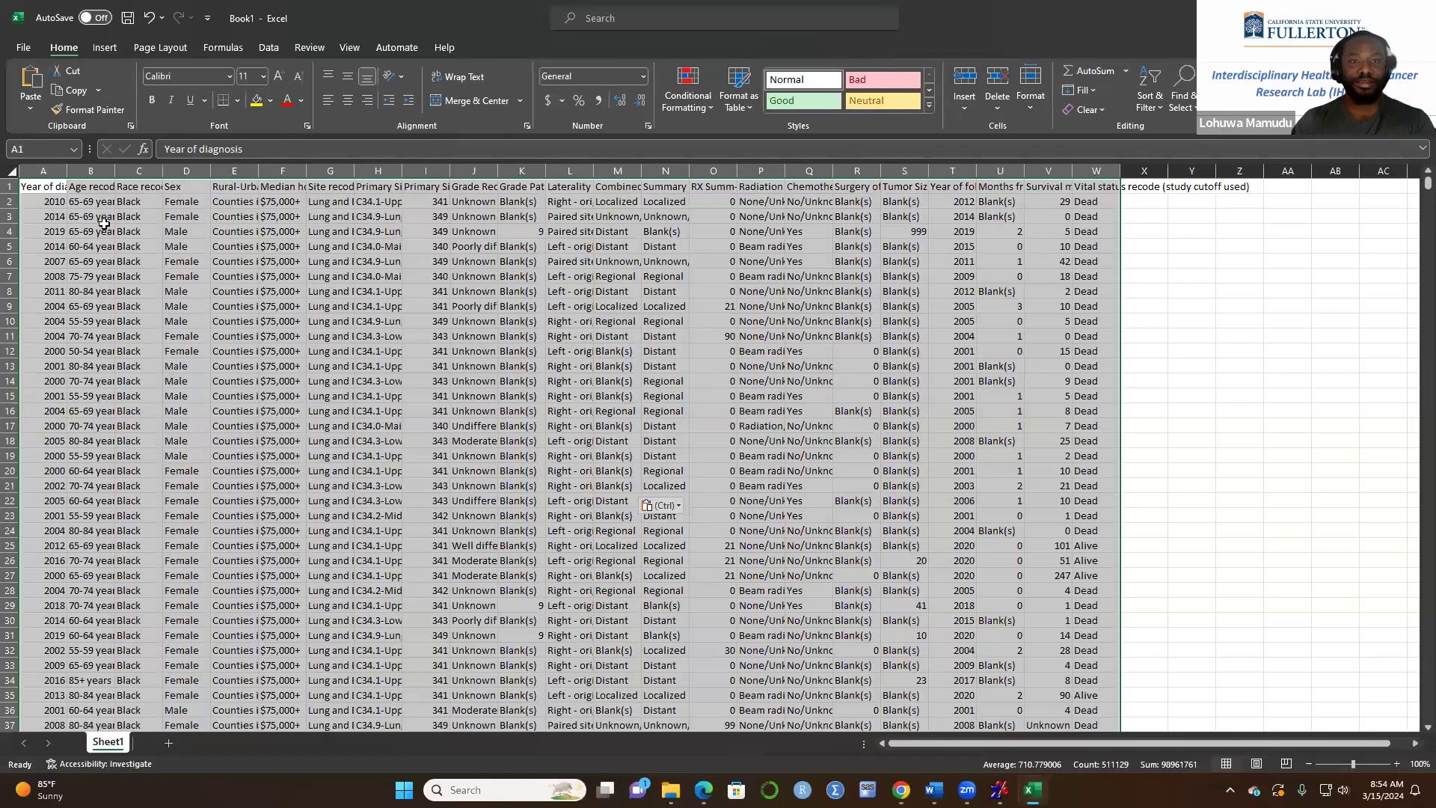
left_click(101, 204)
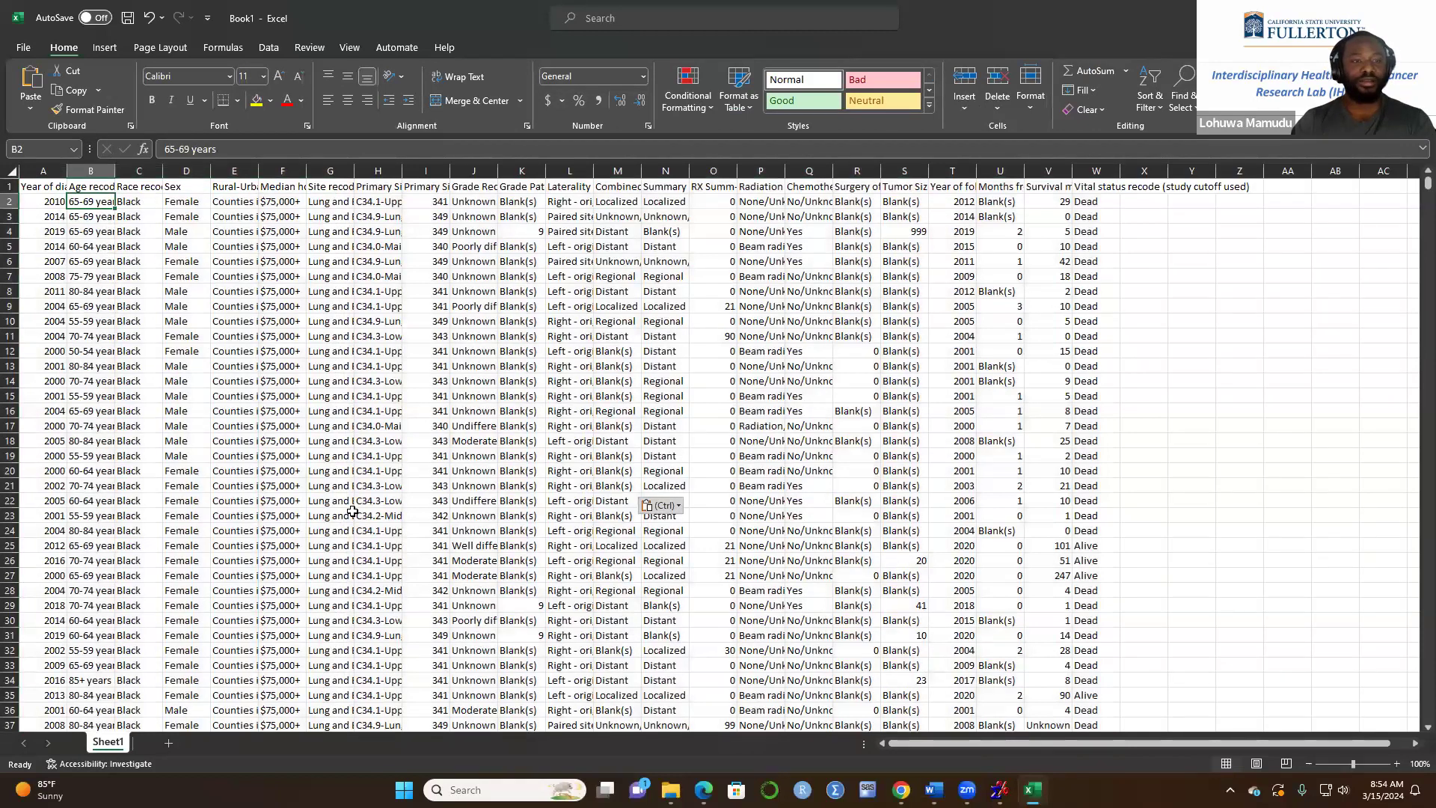
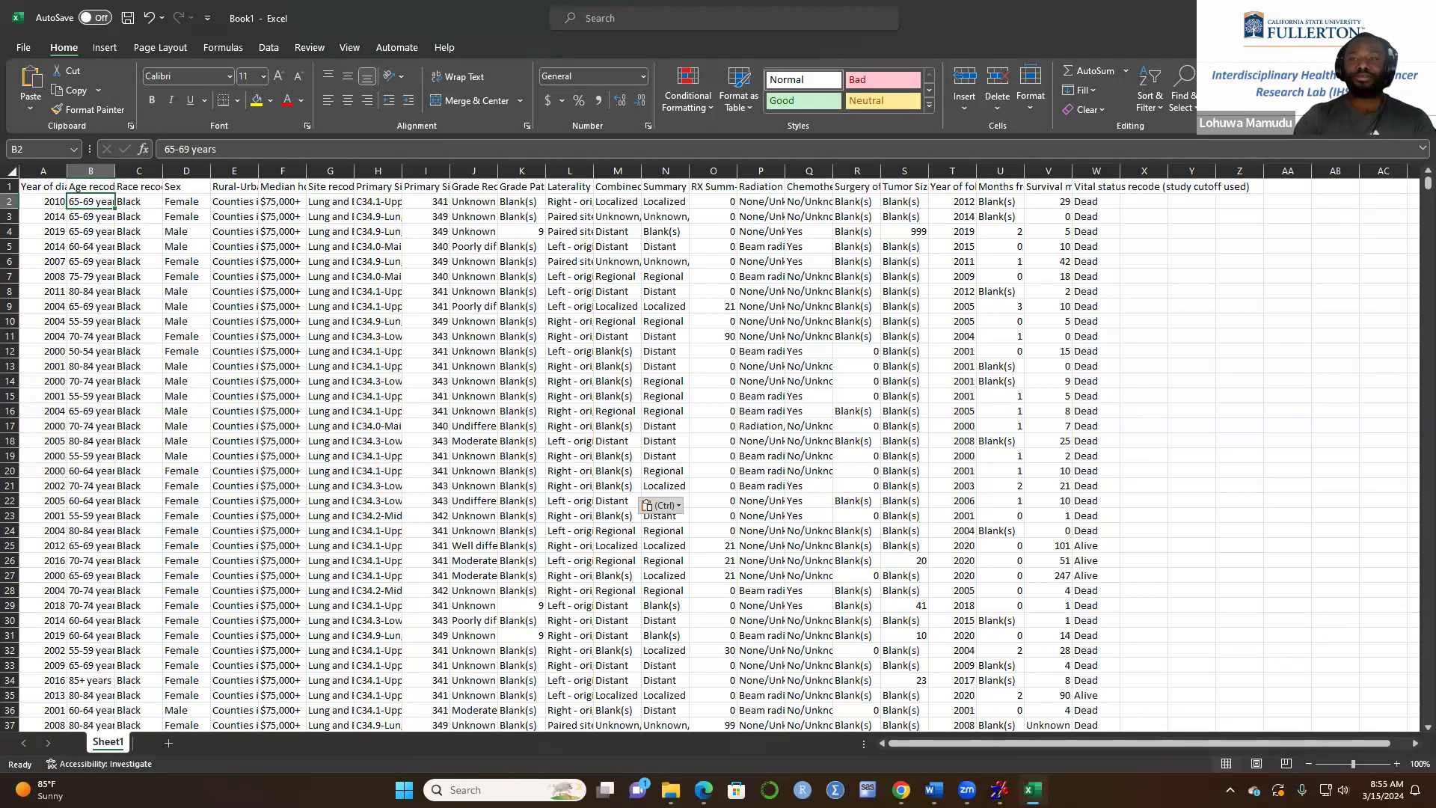
- Return to SEER*Stat, deselect the matrix data, and close the case listing matrix without saving it
key("alt+Tab")
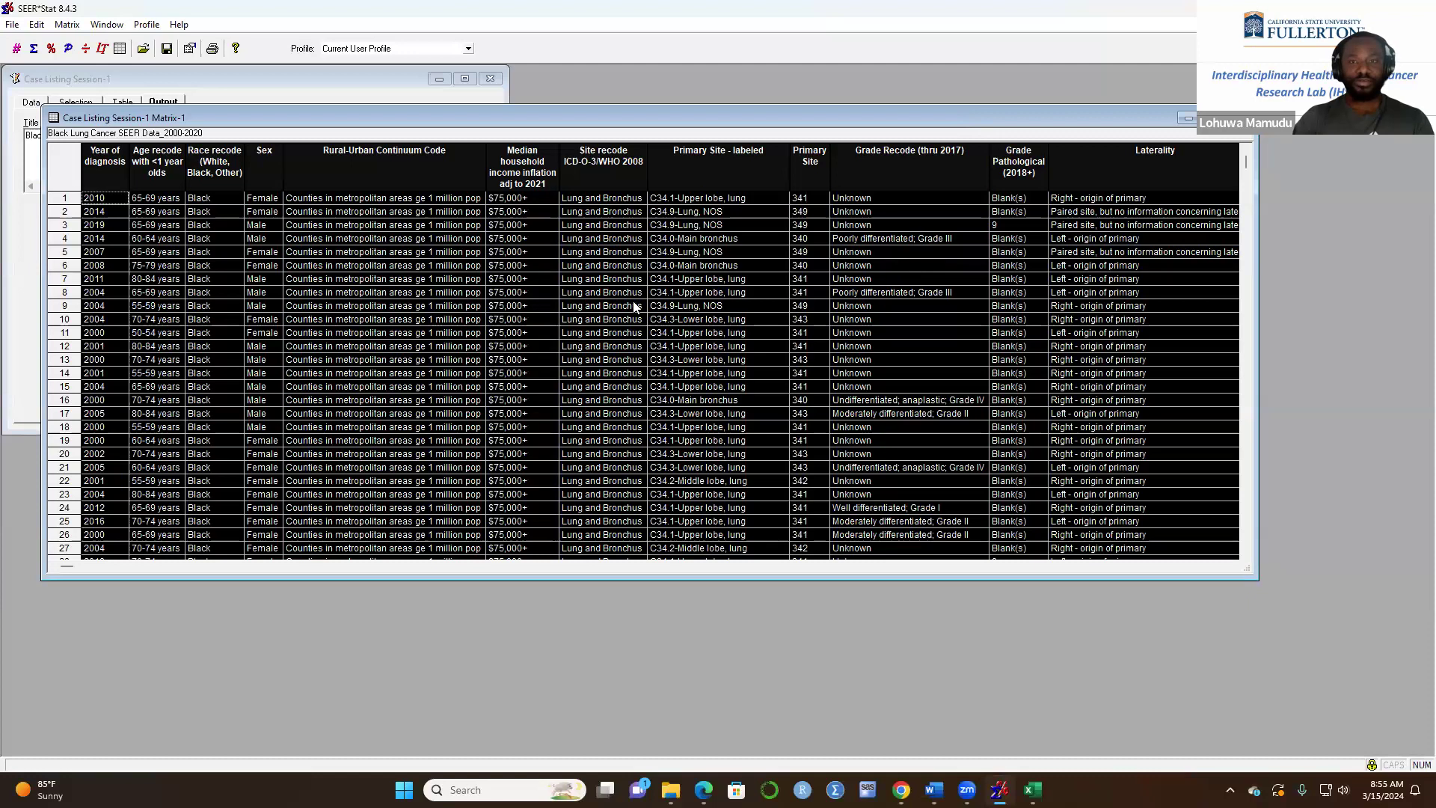
left_click(932, 255)
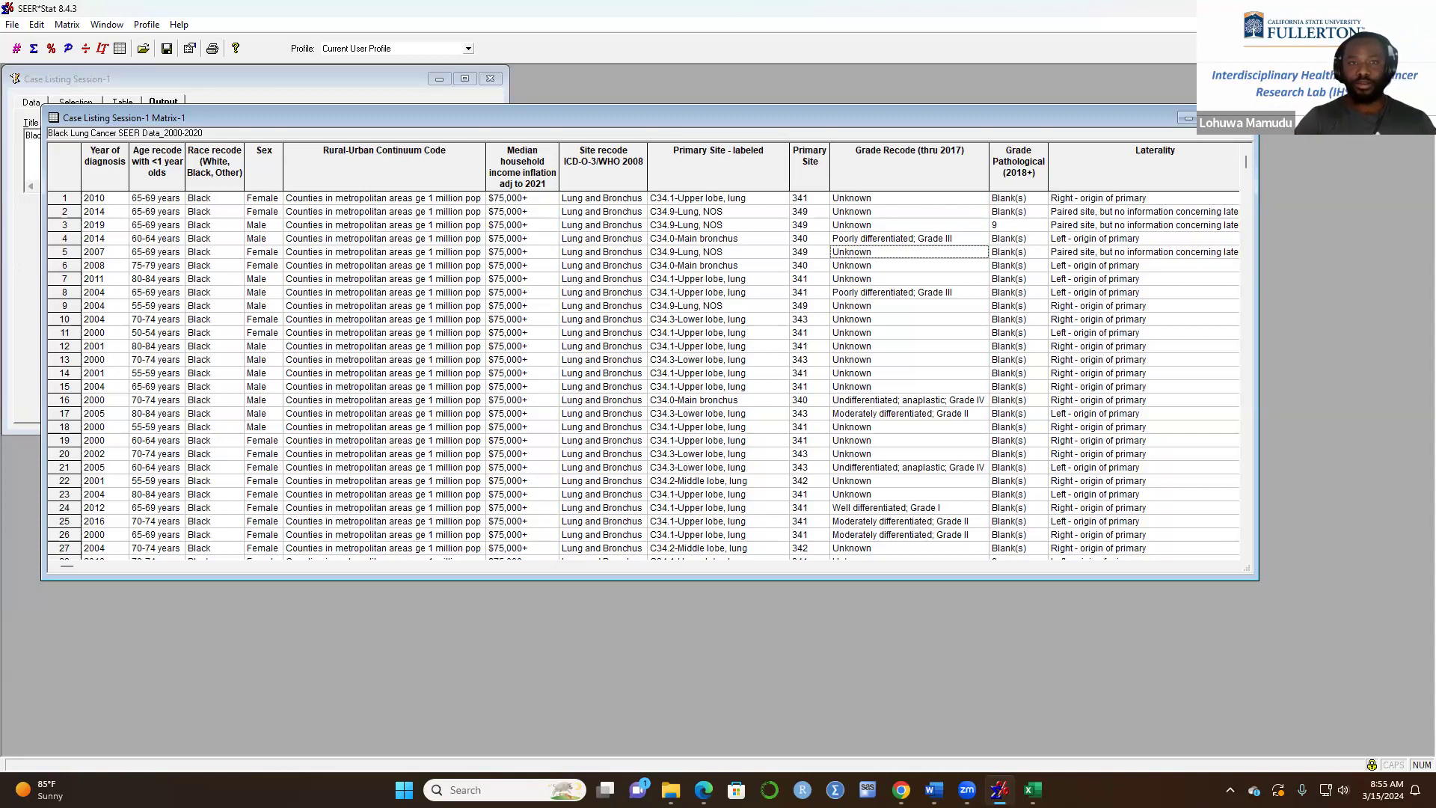
left_click(1239, 117)
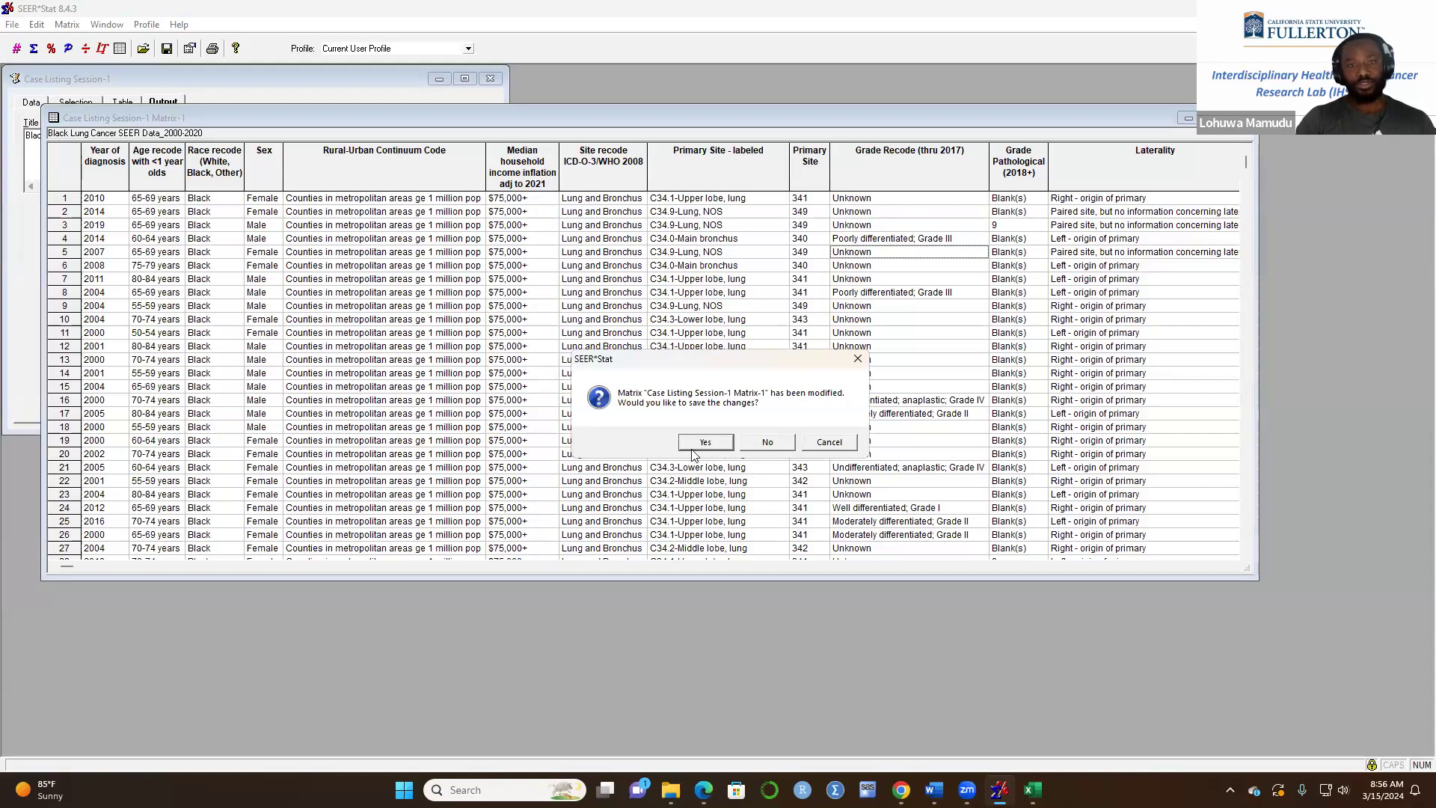
left_click(760, 441)
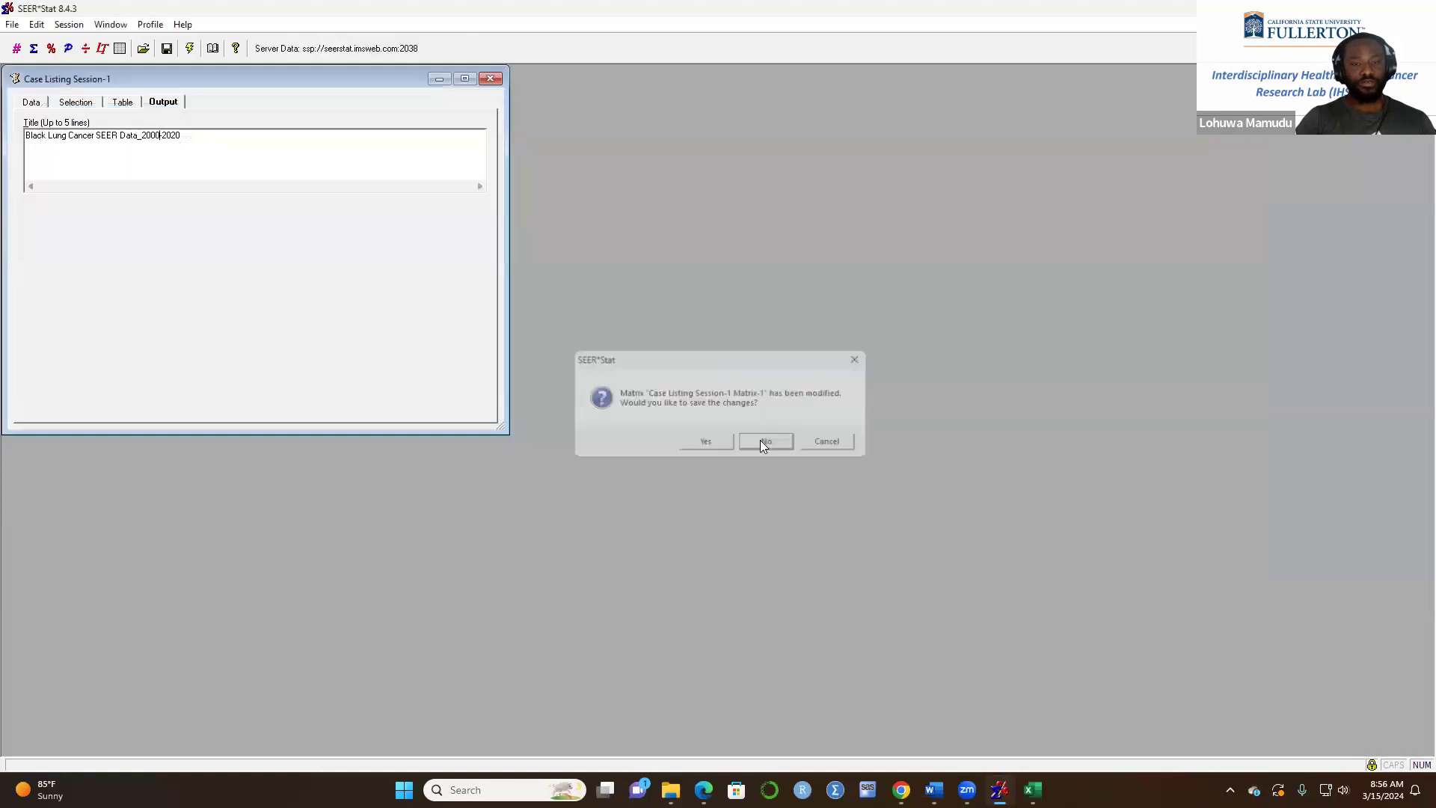
- Review the case listing session's database, selection criteria, table columns and output title settings
left_click(123, 102)
left_click(78, 104)
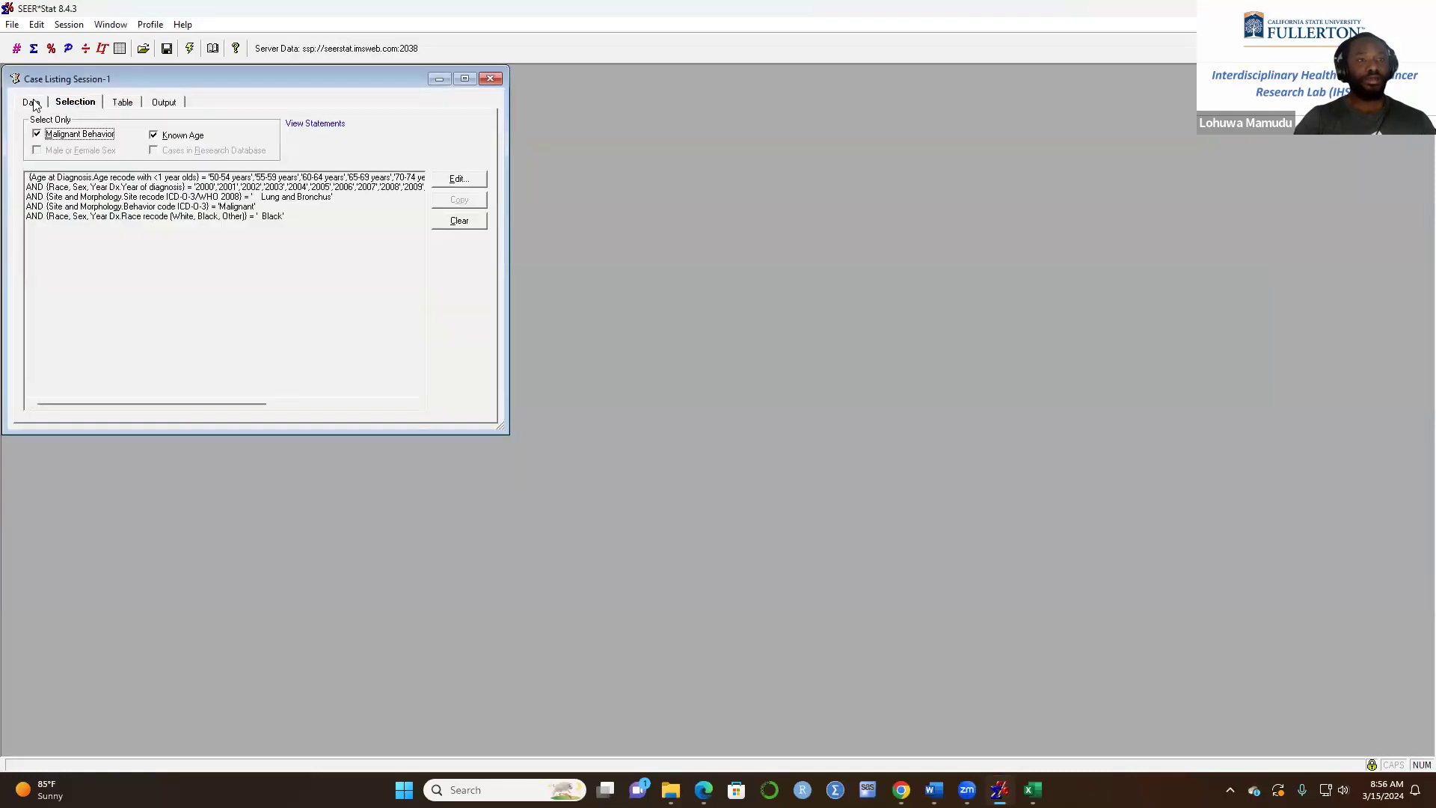
left_click(33, 103)
left_click(123, 102)
left_click(157, 103)
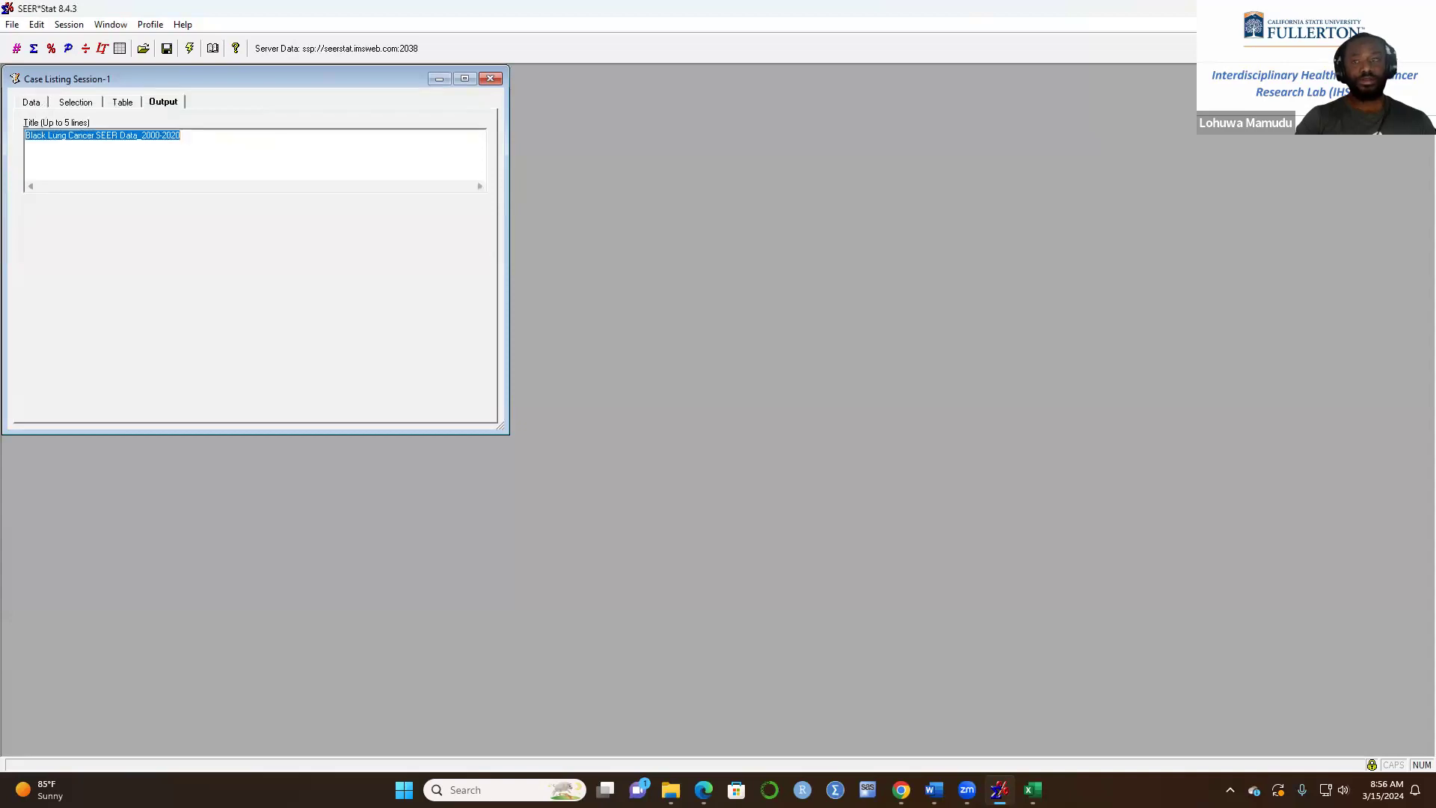
left_click(33, 105)
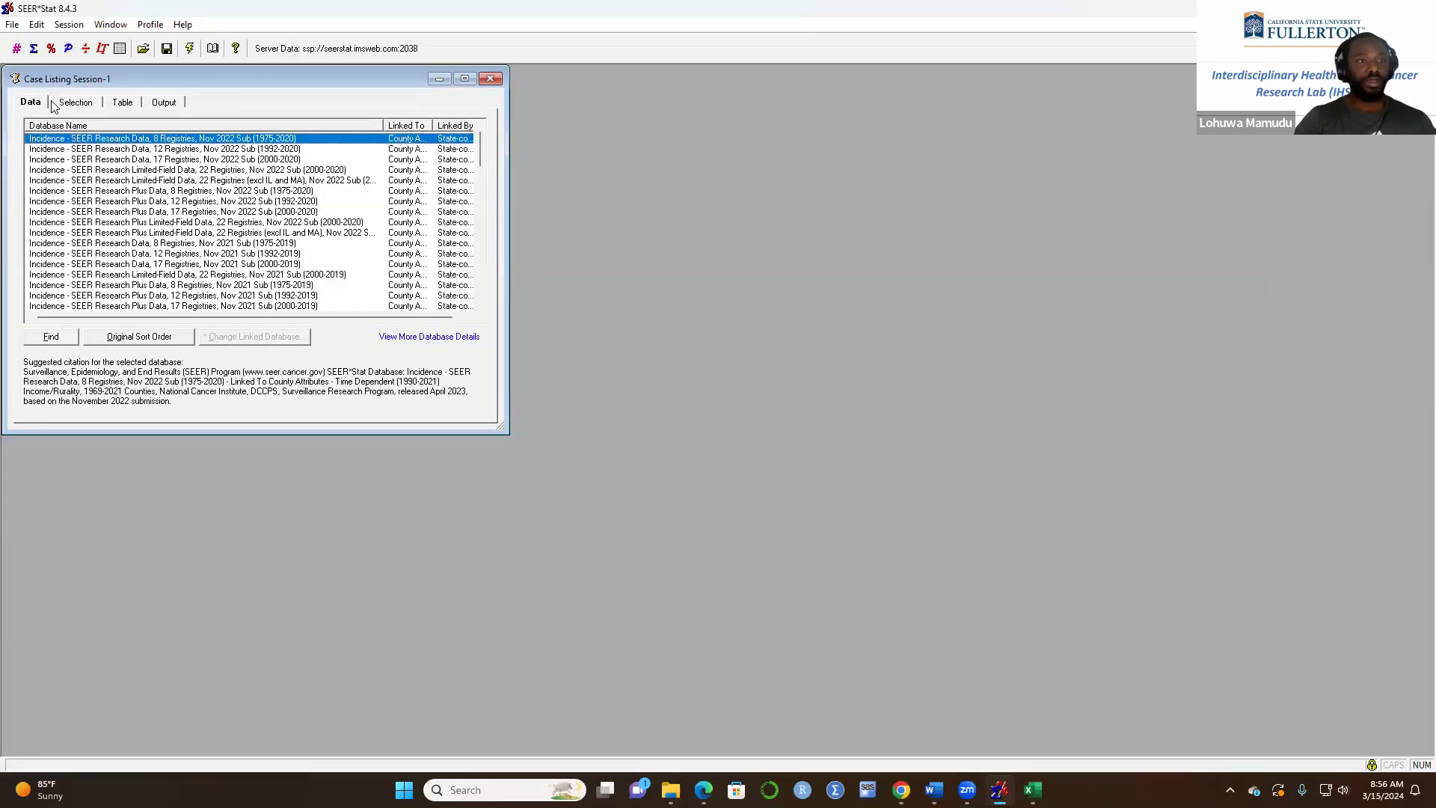
left_click(74, 105)
left_click(119, 104)
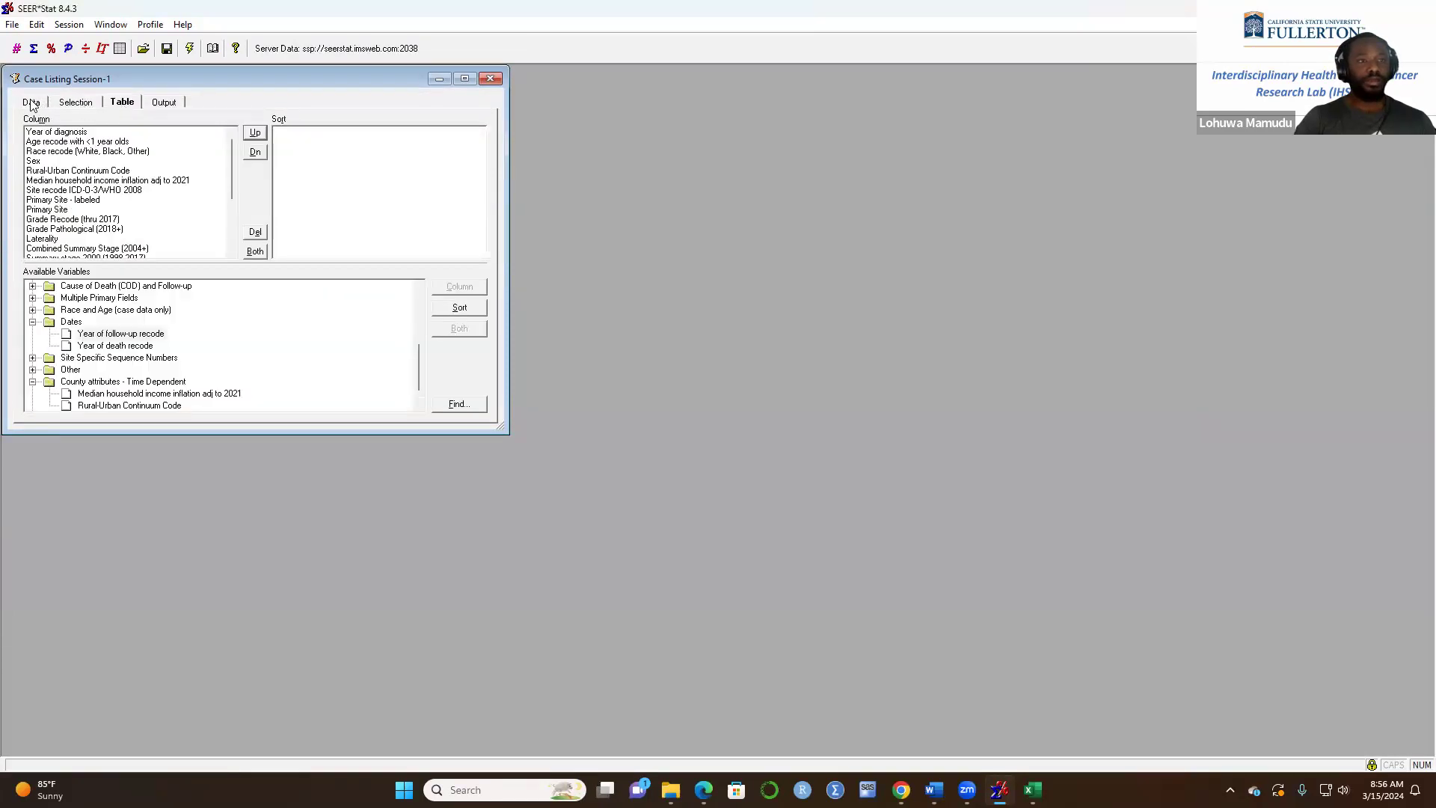
left_click(30, 104)
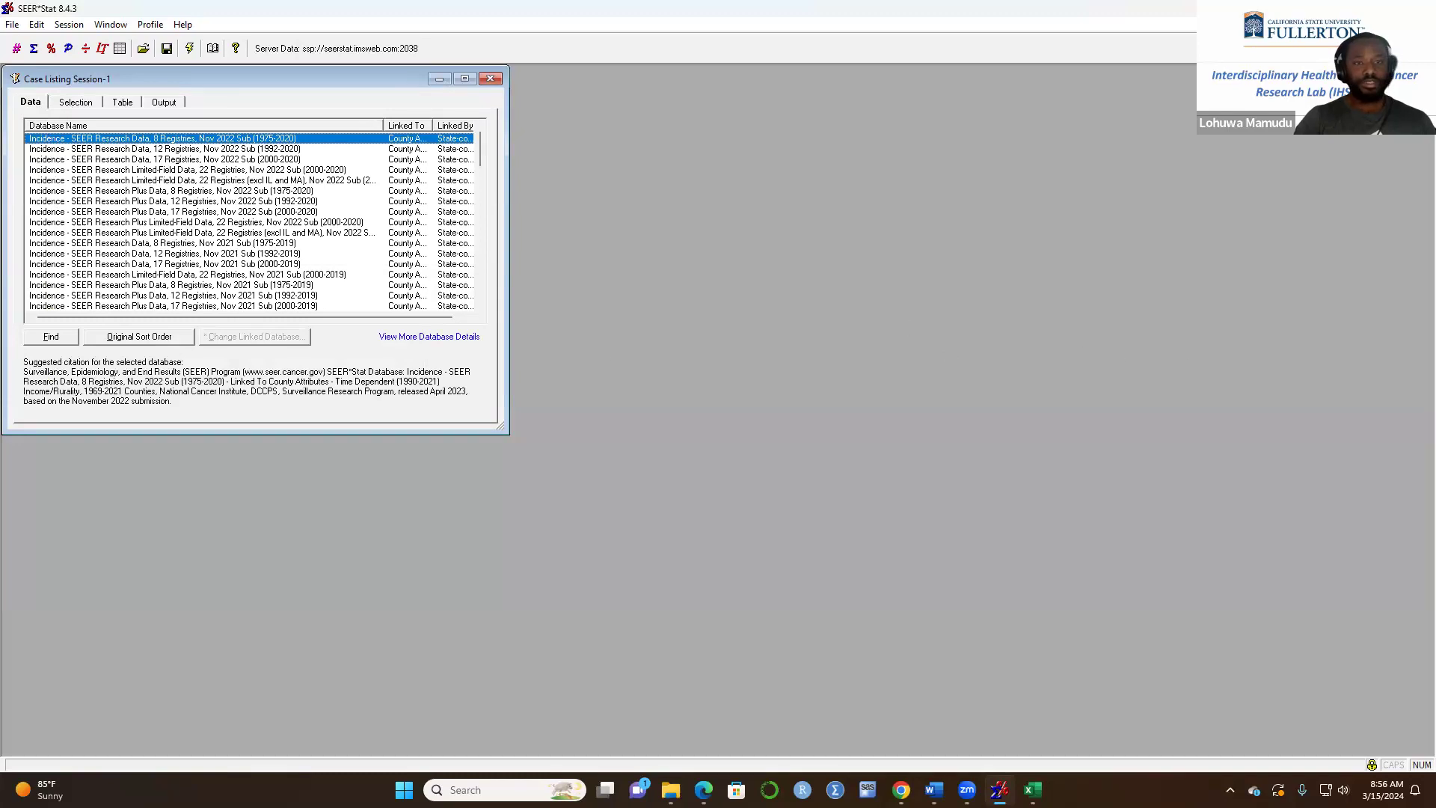